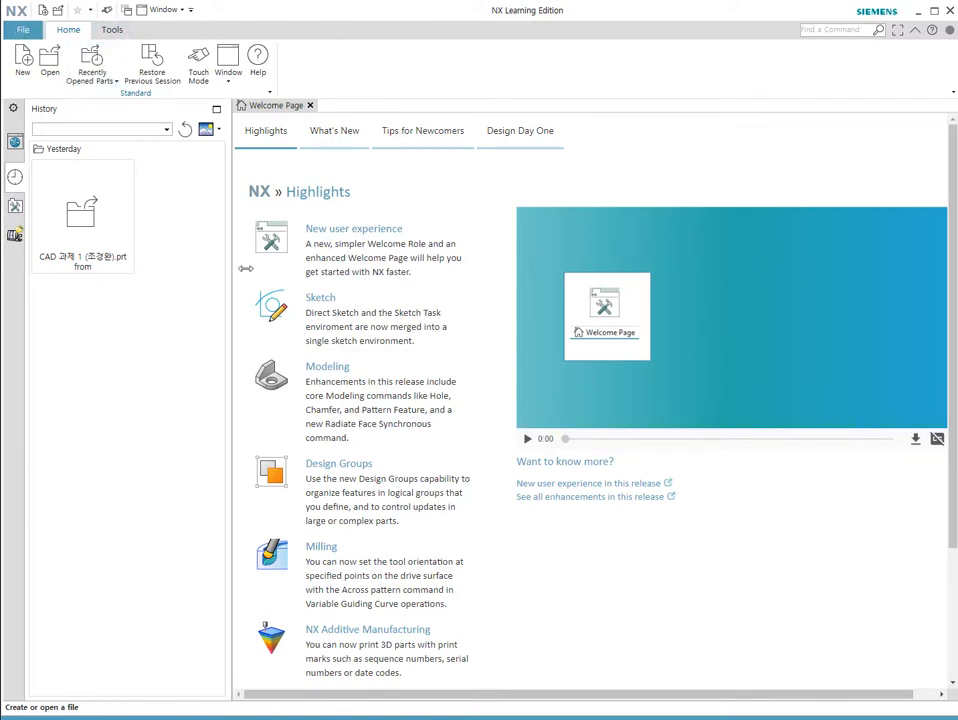
Step: Open the new-file dialog and examine its template categories, including Drawing, Additive Manufacturing, Press Line, Multi Axis Deposition and Manufacturing
{"action": "left_click", "coordinate": [22, 66]}
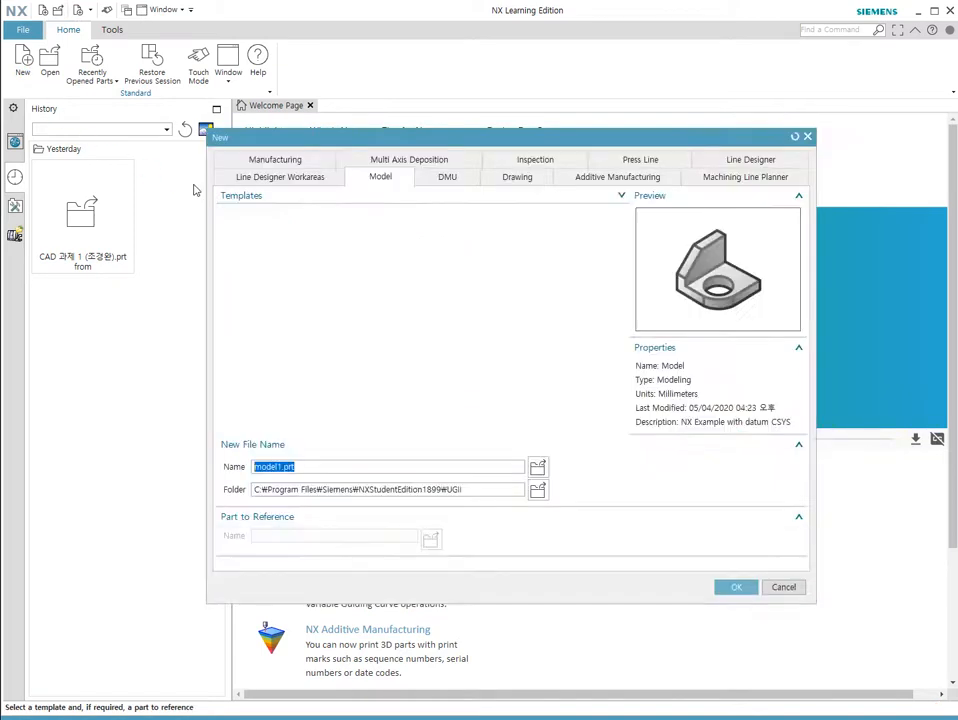
{"action": "left_click_drag", "start_coordinate": [271, 142], "coordinate": [184, 166]}
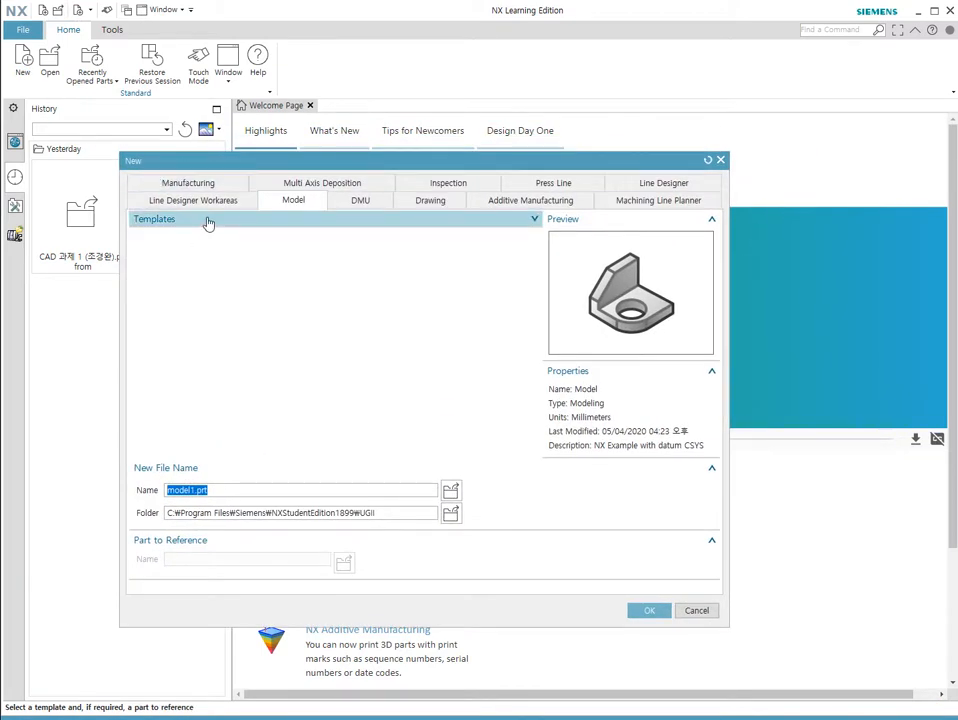
{"action": "left_click", "coordinate": [426, 202]}
{"action": "left_click", "coordinate": [520, 201]}
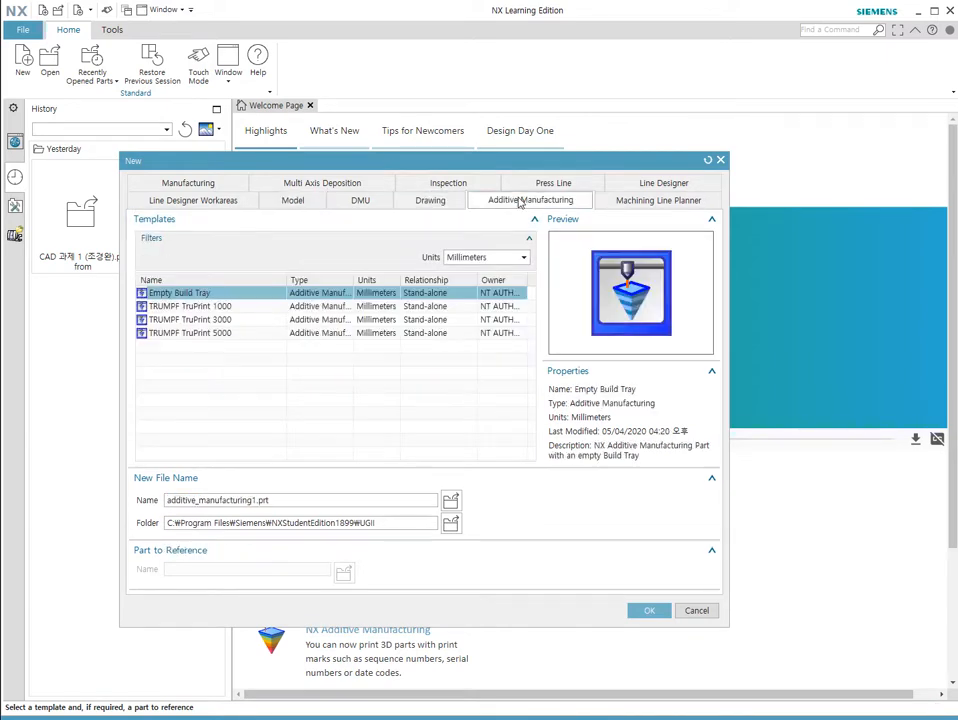
{"action": "left_click", "coordinate": [657, 201]}
{"action": "left_click", "coordinate": [663, 184]}
{"action": "left_click", "coordinate": [553, 199]}
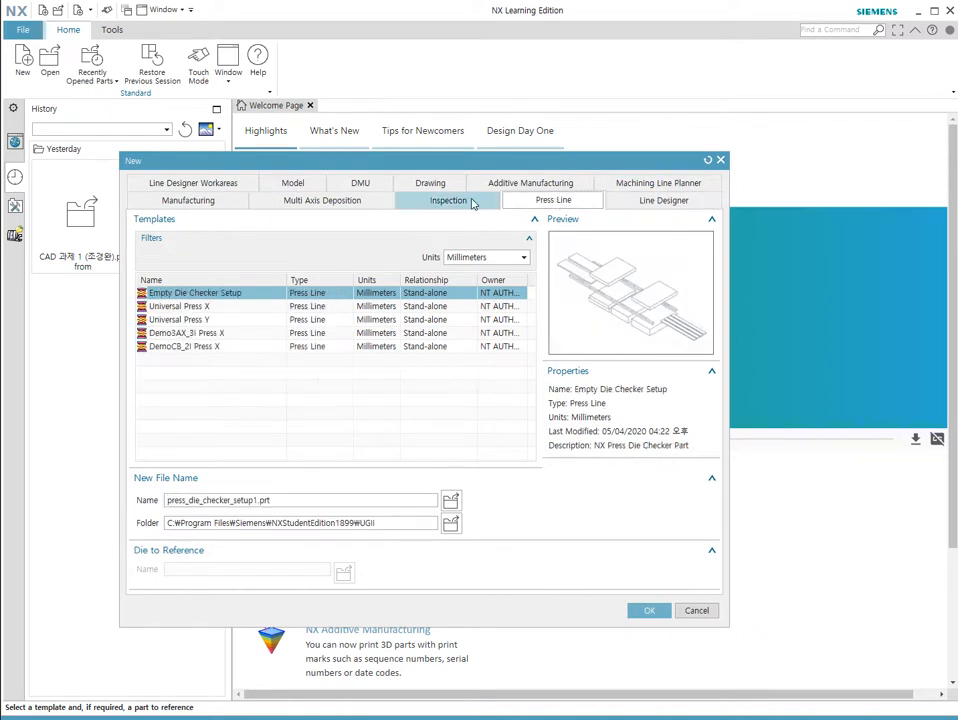
{"action": "left_click", "coordinate": [310, 200]}
{"action": "left_click", "coordinate": [293, 184]}
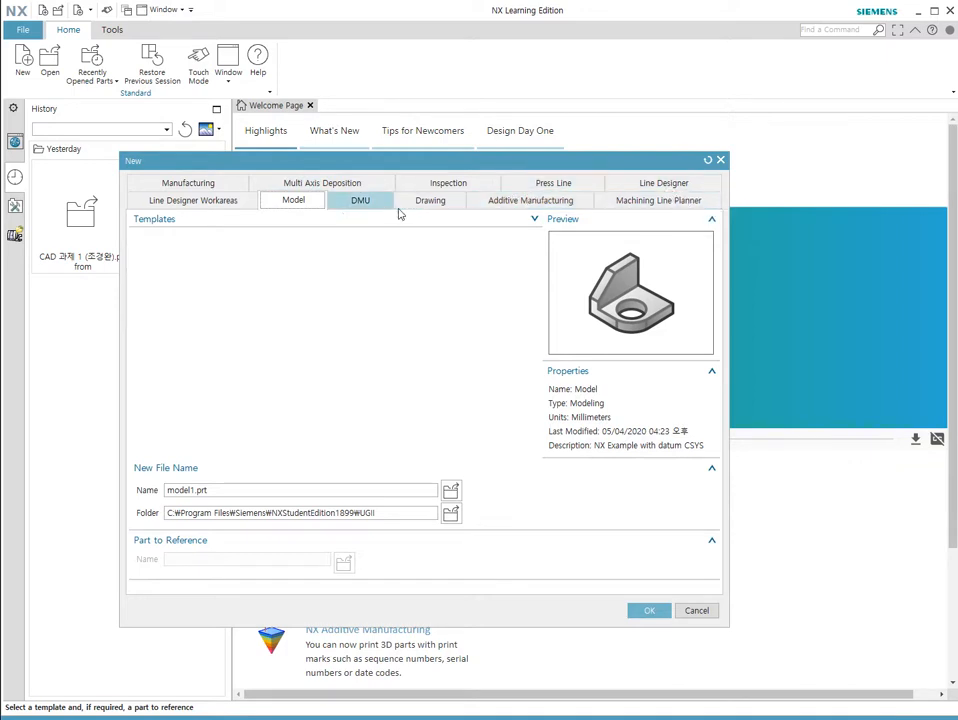
{"action": "left_click", "coordinate": [186, 186]}
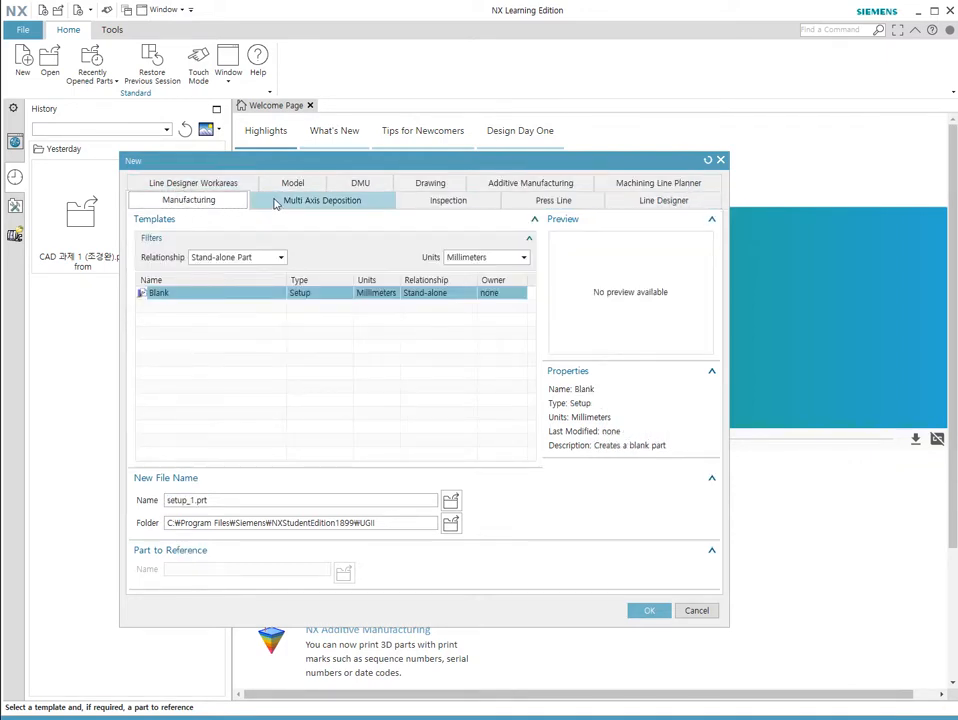
{"action": "left_click", "coordinate": [520, 184]}
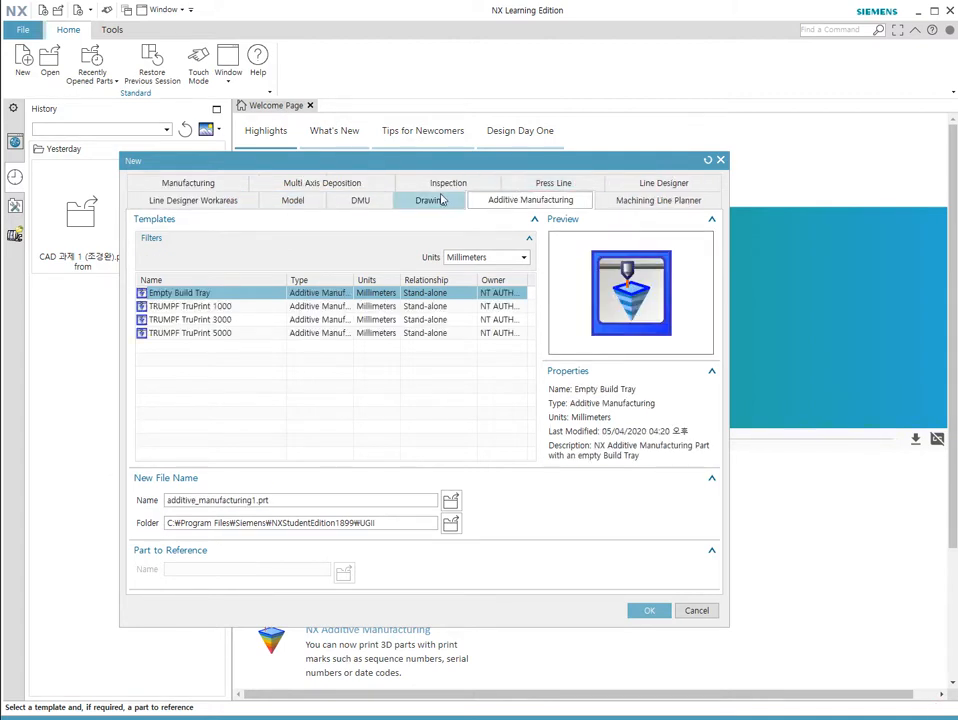
Step: Create a new part named Example1.prt from the millimetre Model template
{"action": "left_click", "coordinate": [300, 202]}
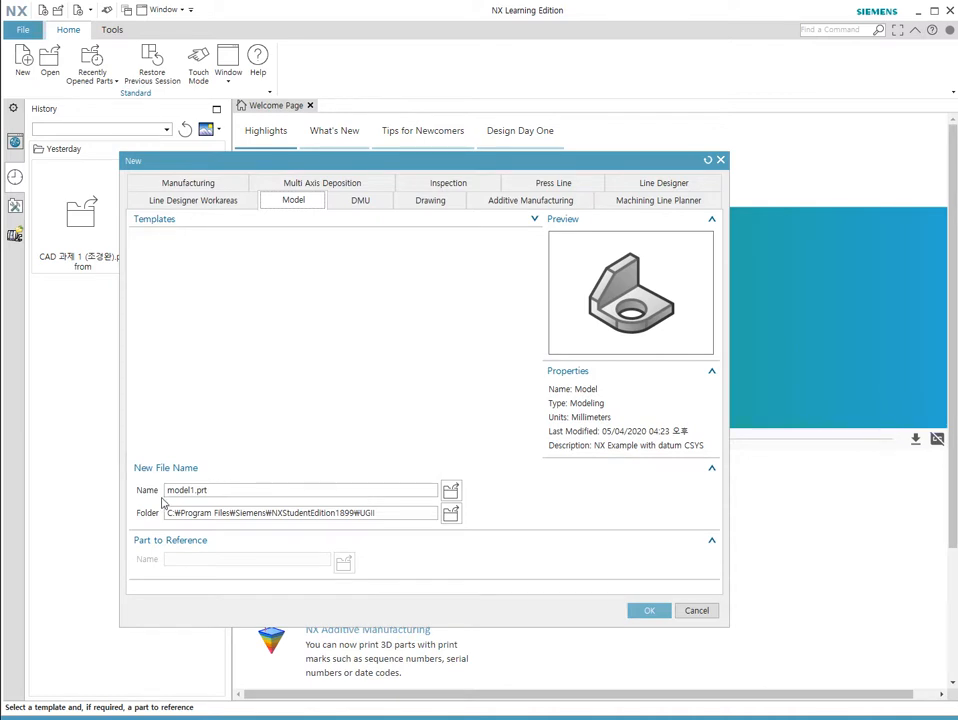
{"action": "left_click", "coordinate": [218, 492]}
{"action": "key", "text": "Delete"}
{"action": "key", "text": "Delete"}
{"action": "key", "text": "Delete"}
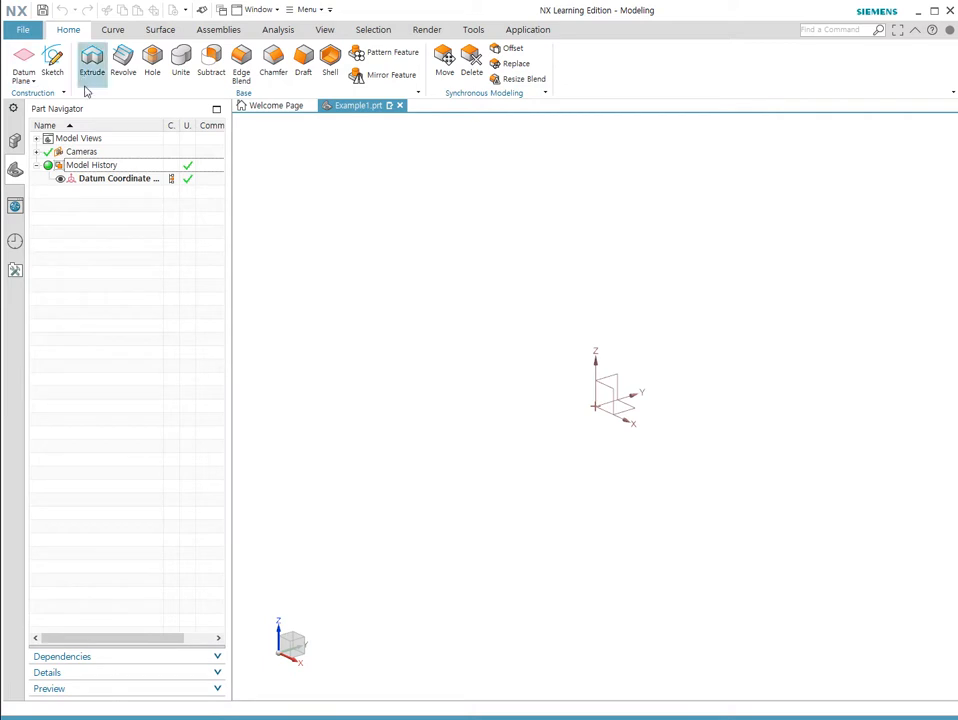
Step: Examine the file commands and the Curve, Surface, Assemblies, Analysis, View, Selection, Render and Tools command sets
{"action": "left_click", "coordinate": [24, 30]}
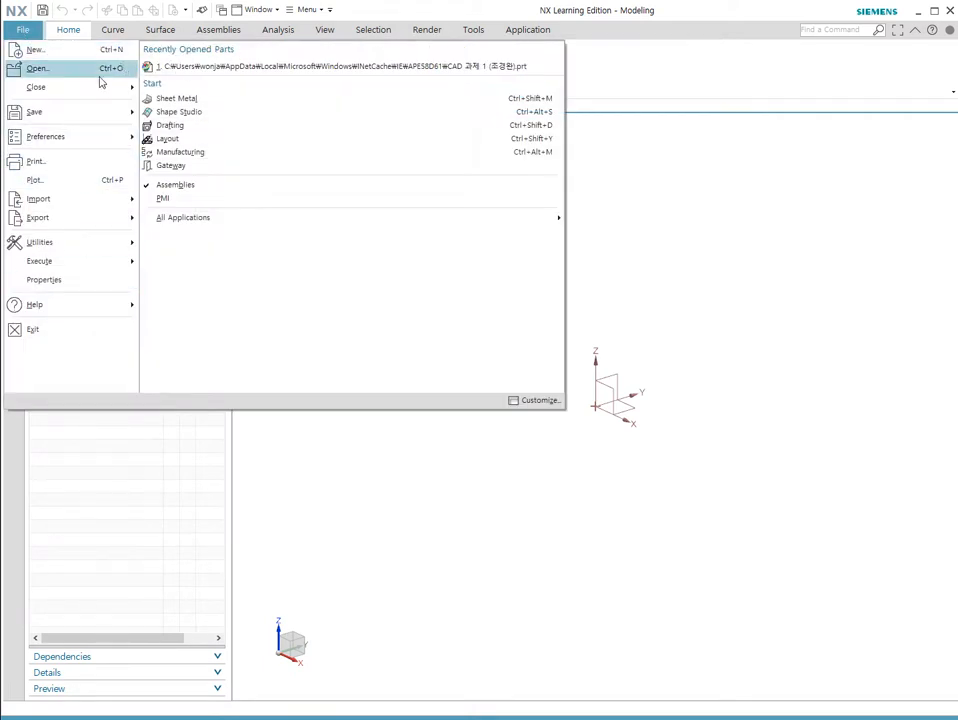
{"action": "left_click", "coordinate": [258, 360]}
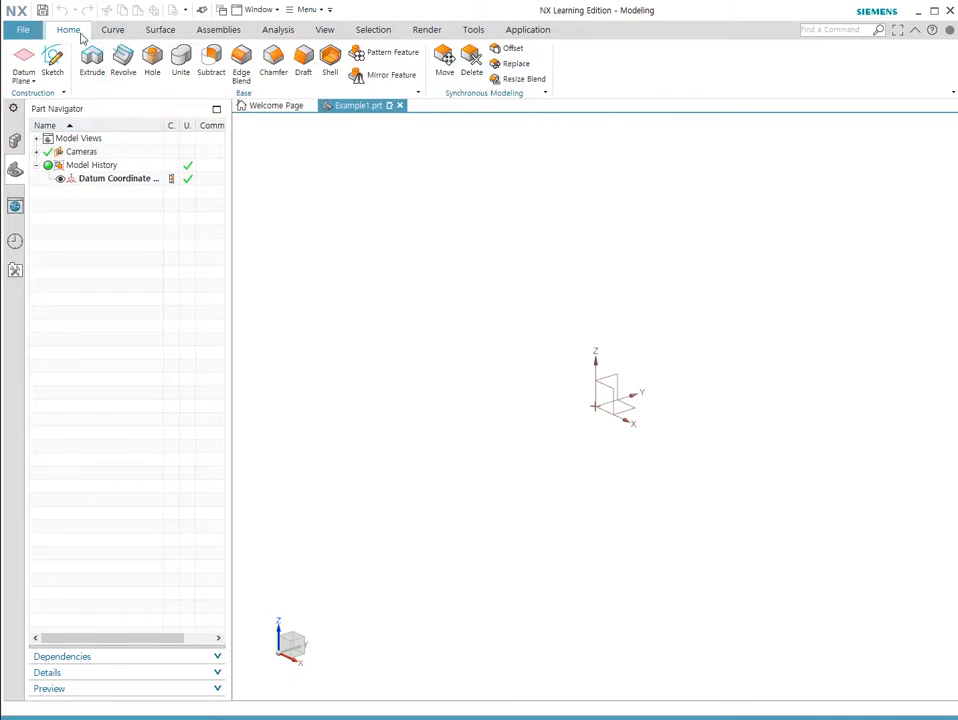
{"action": "left_click", "coordinate": [112, 30]}
{"action": "left_click", "coordinate": [152, 30]}
{"action": "left_click", "coordinate": [214, 31]}
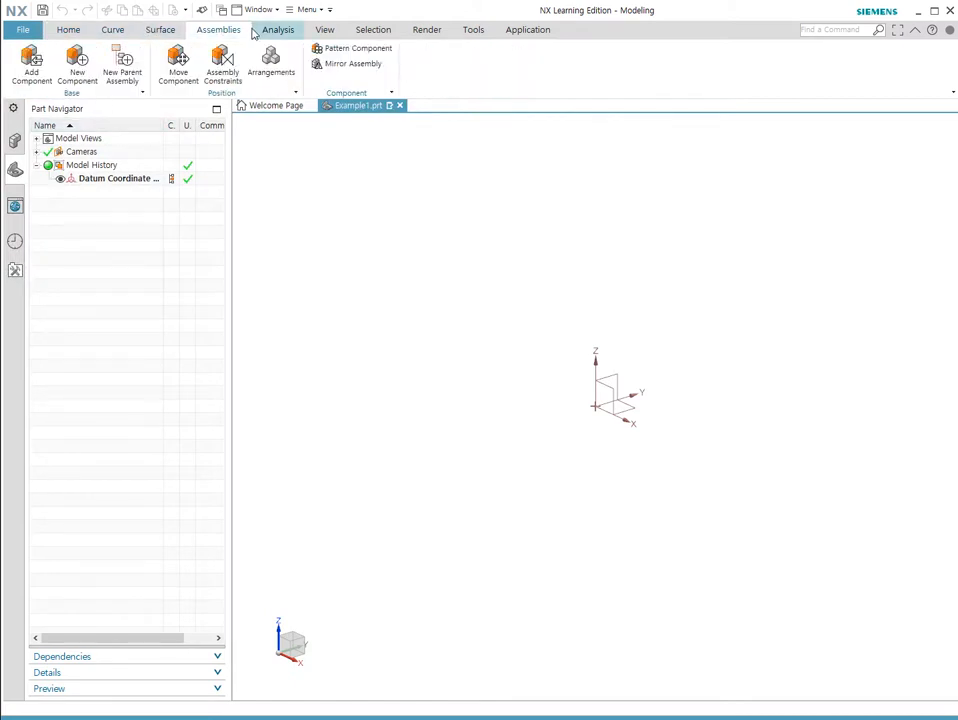
{"action": "left_click", "coordinate": [278, 30]}
{"action": "left_click", "coordinate": [324, 30]}
{"action": "left_click", "coordinate": [373, 30]}
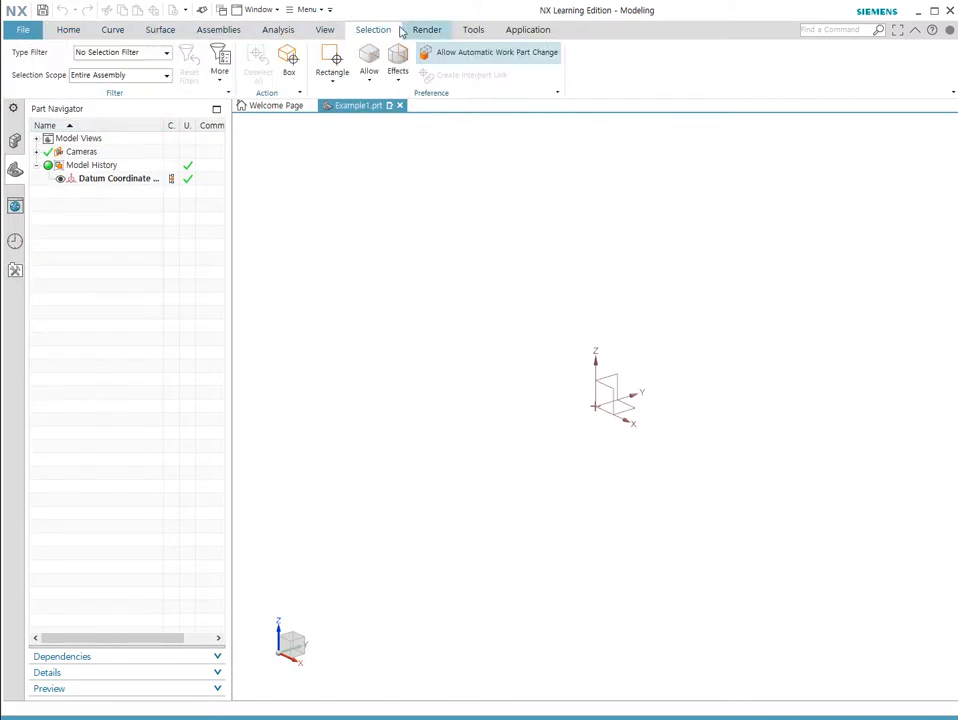
{"action": "left_click", "coordinate": [427, 30]}
{"action": "left_click", "coordinate": [473, 30]}
{"action": "left_click", "coordinate": [66, 30]}
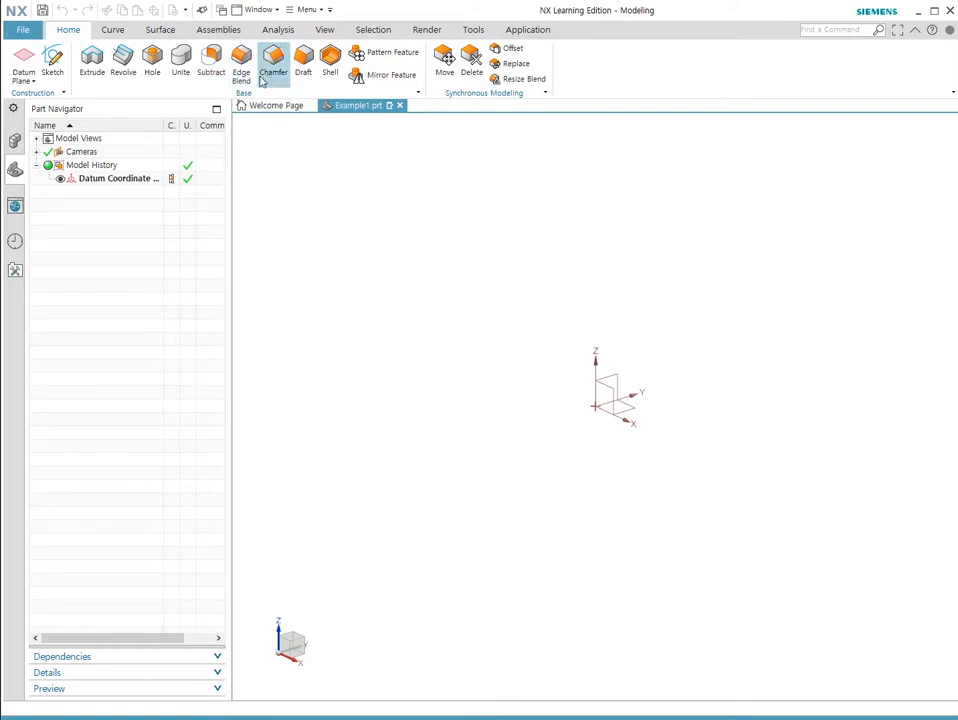
Step: Reset the Base command group to its default set of commands
{"action": "left_click", "coordinate": [418, 94]}
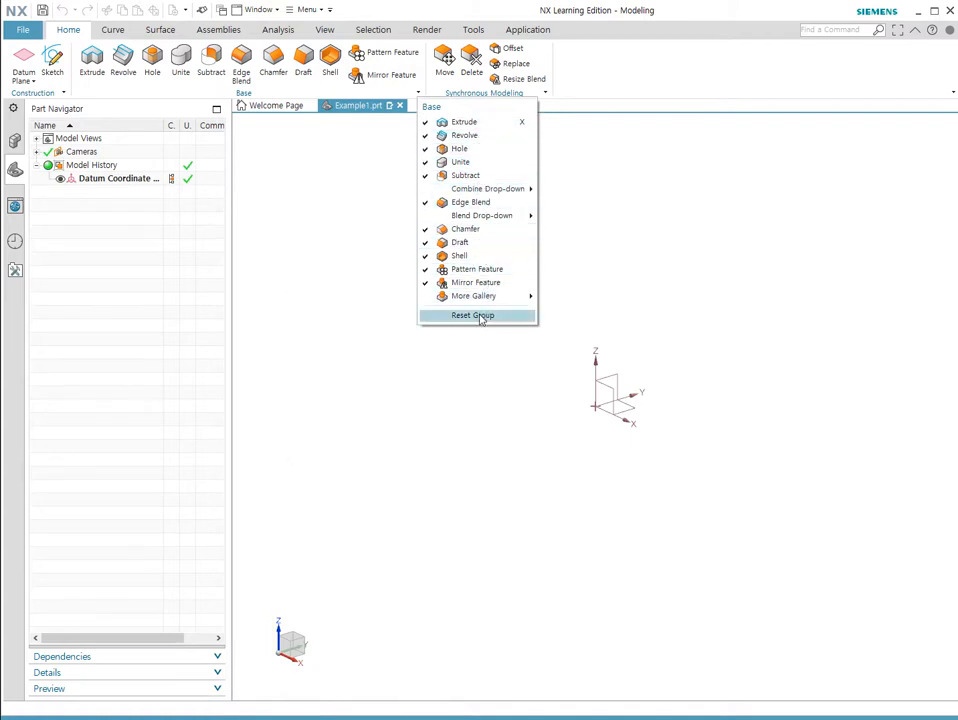
{"action": "left_click", "coordinate": [478, 316]}
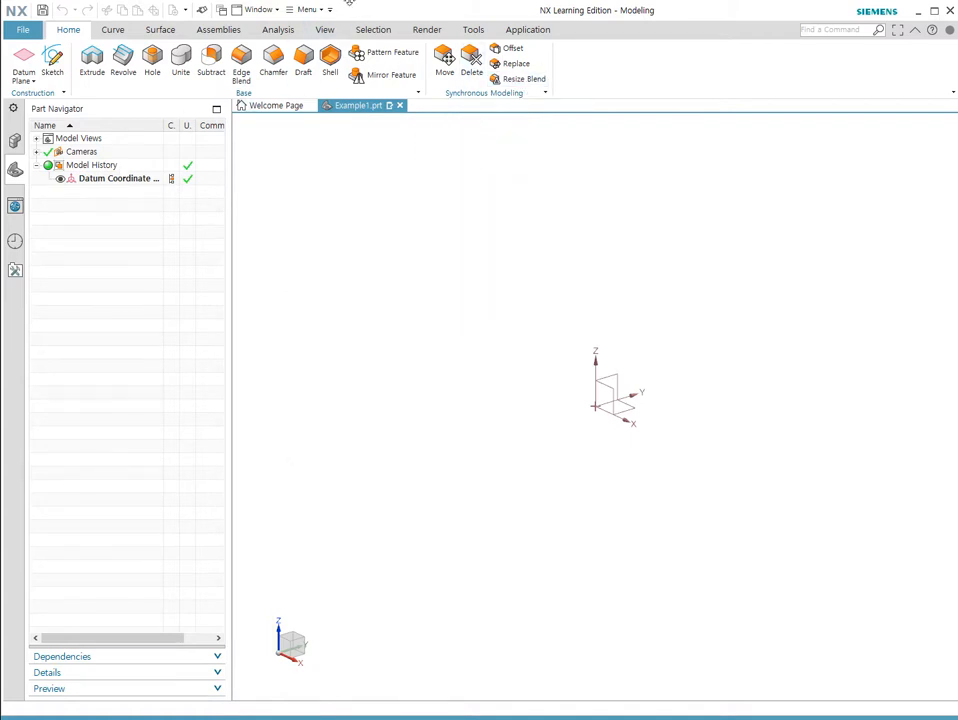
{"action": "left_click", "coordinate": [312, 10]}
{"action": "mouse_move", "coordinate": [329, 79]}
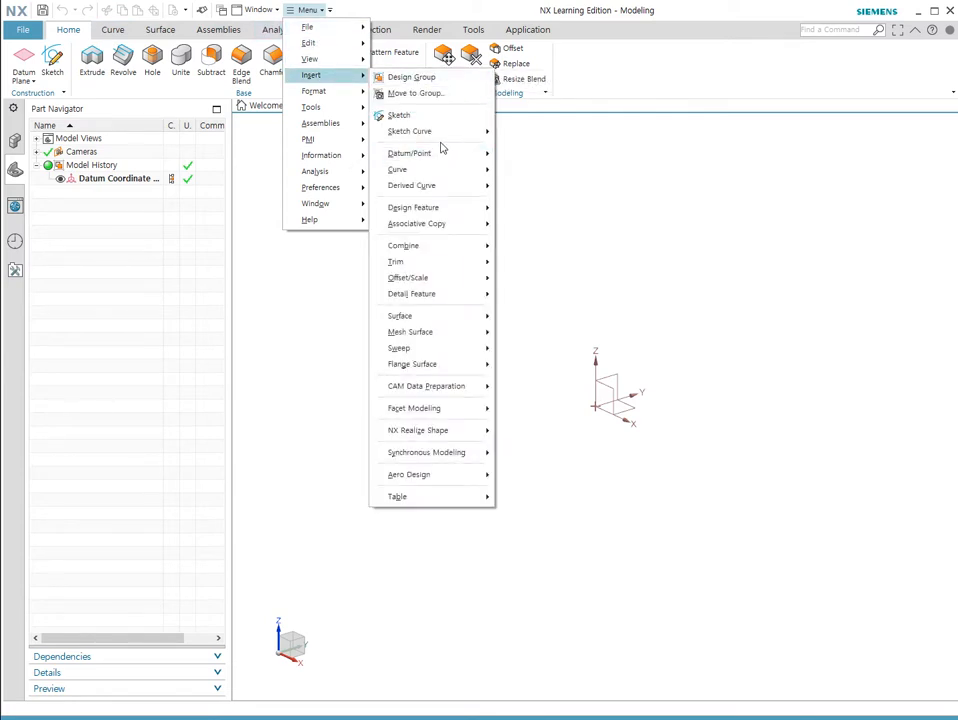
{"action": "mouse_move", "coordinate": [442, 158]}
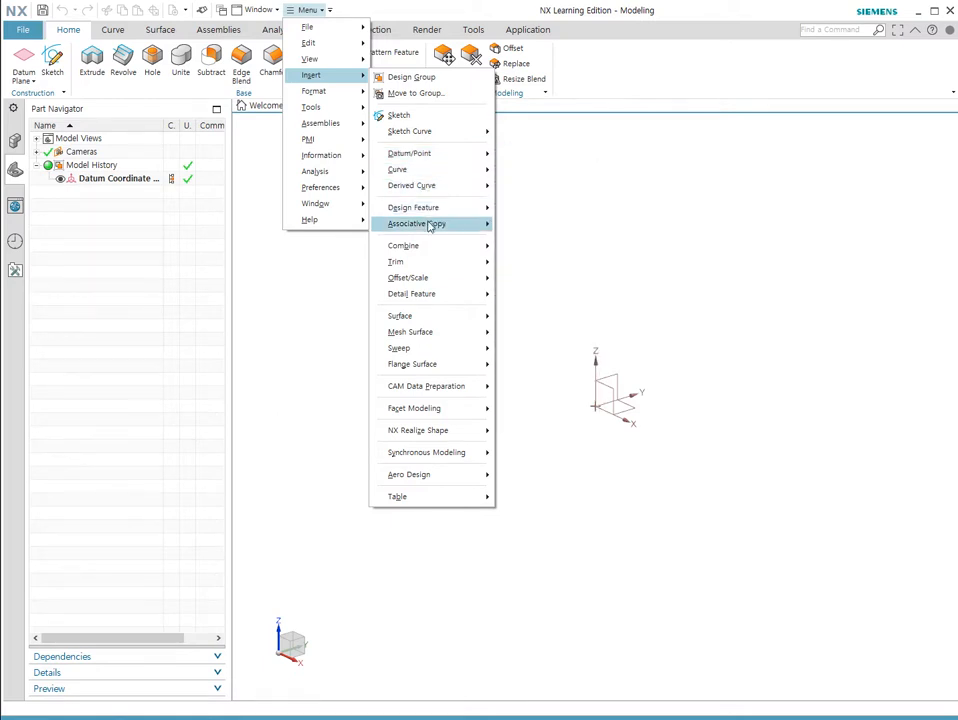
{"action": "mouse_move", "coordinate": [438, 208]}
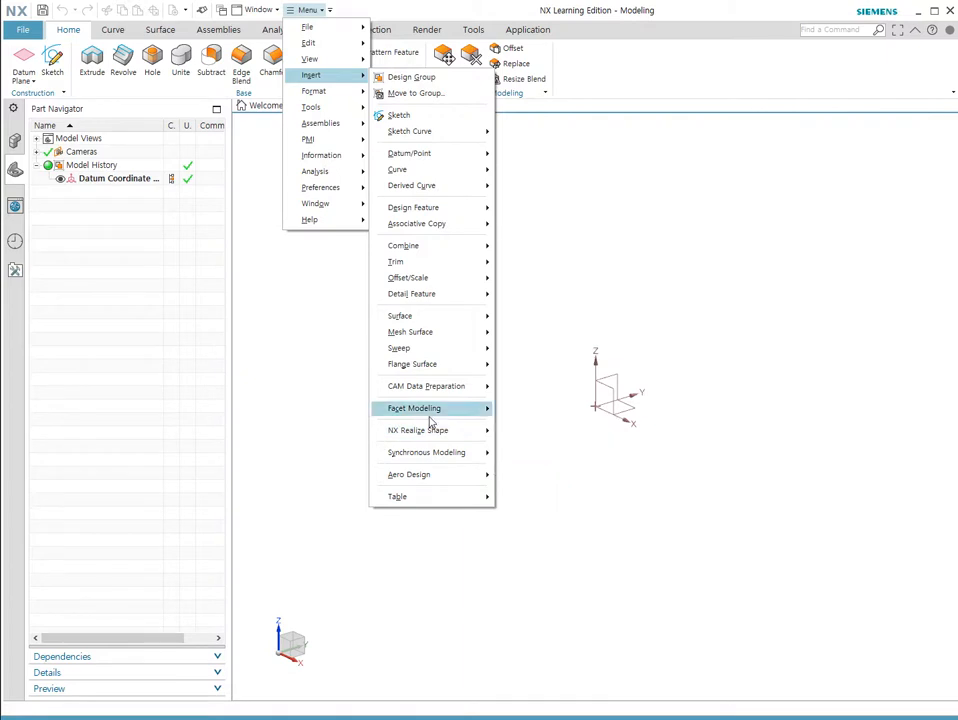
{"action": "left_click", "coordinate": [305, 347]}
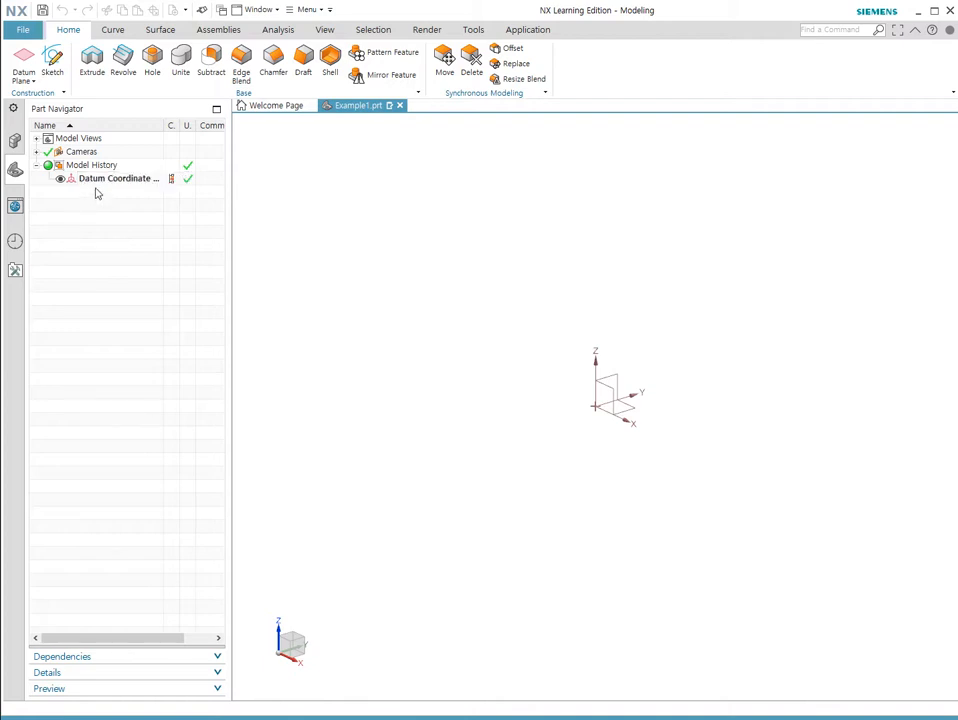
Step: Create a 10 × 10 × 10 mm block by origin and edge lengths, with its origin at WCS 0, 0, 0
{"action": "left_click", "coordinate": [306, 10]}
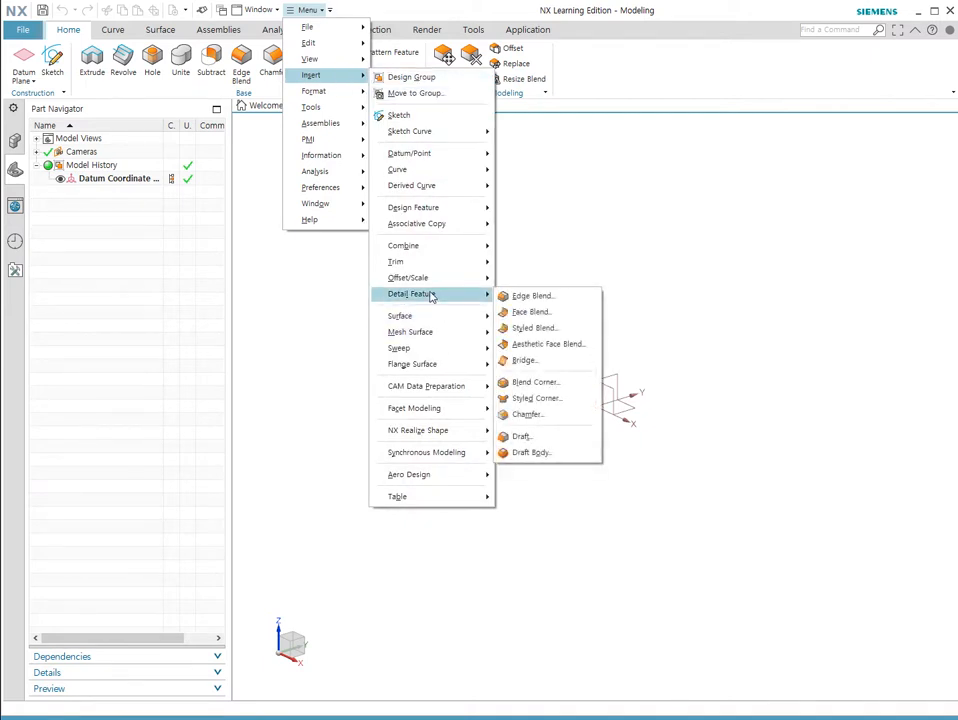
{"action": "mouse_move", "coordinate": [440, 210]}
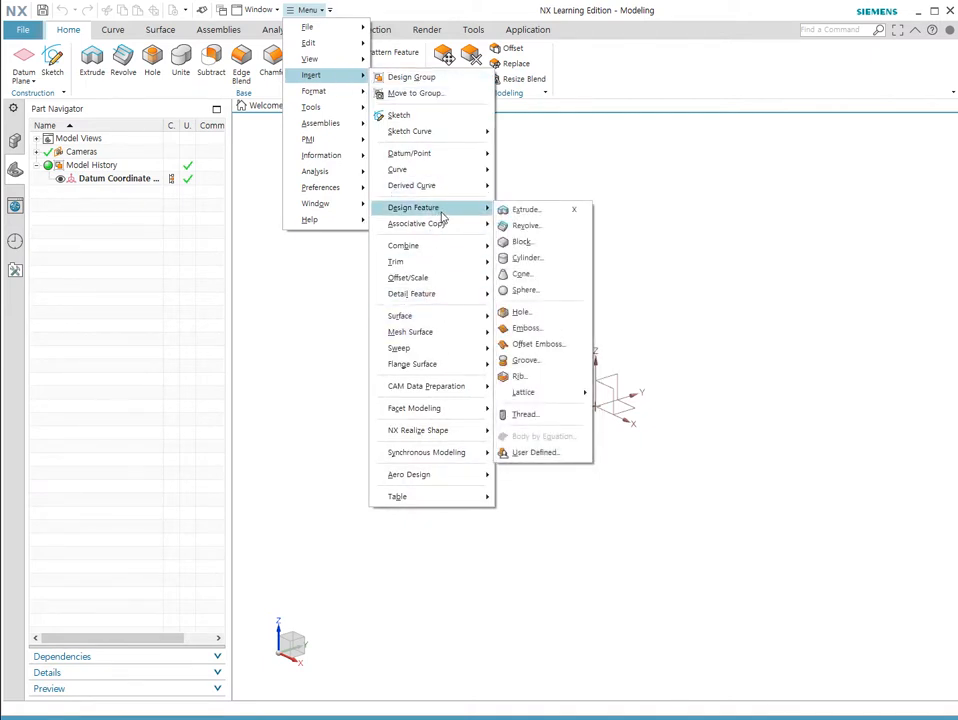
{"action": "left_click", "coordinate": [515, 245]}
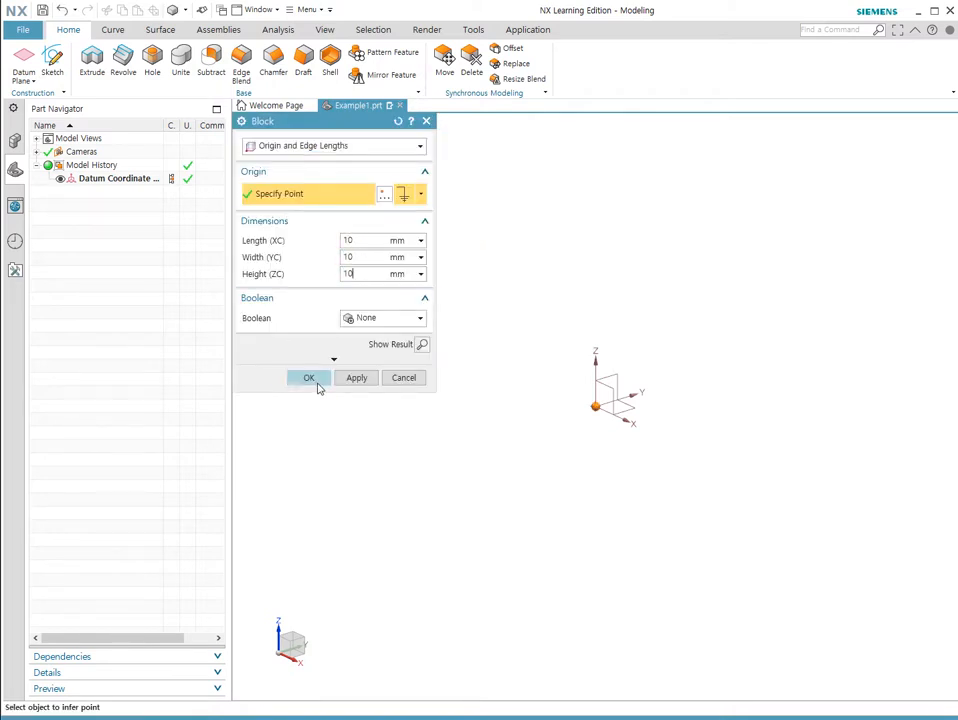
{"action": "left_click", "coordinate": [385, 194]}
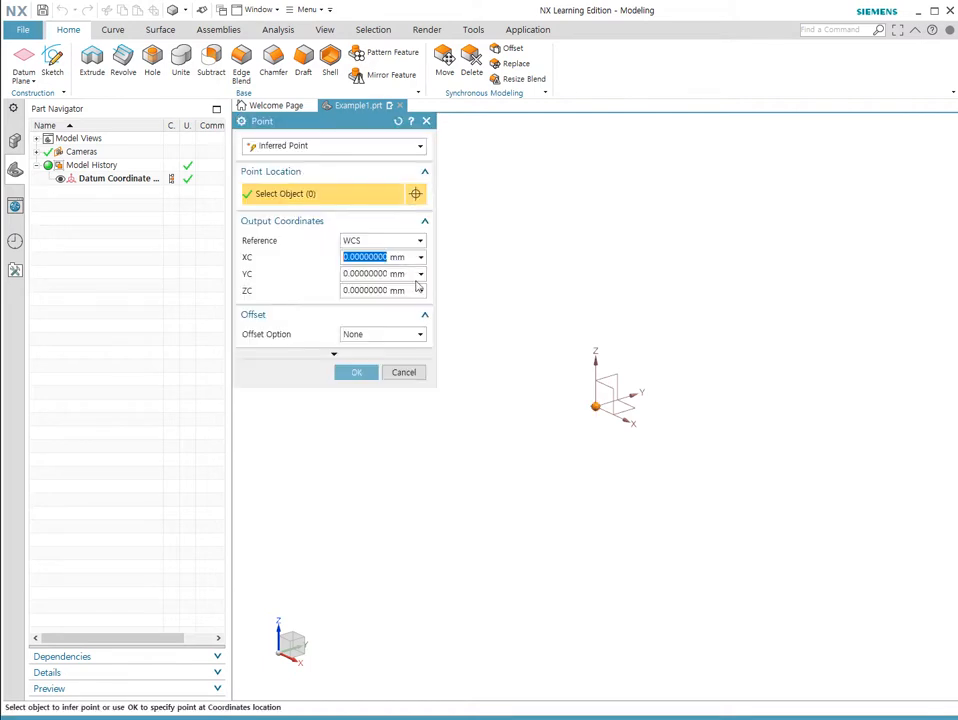
{"action": "left_click", "coordinate": [354, 373]}
{"action": "left_click", "coordinate": [306, 376]}
{"action": "scroll", "coordinate": [621, 417], "scroll_direction": "up", "scroll_amount": 3}
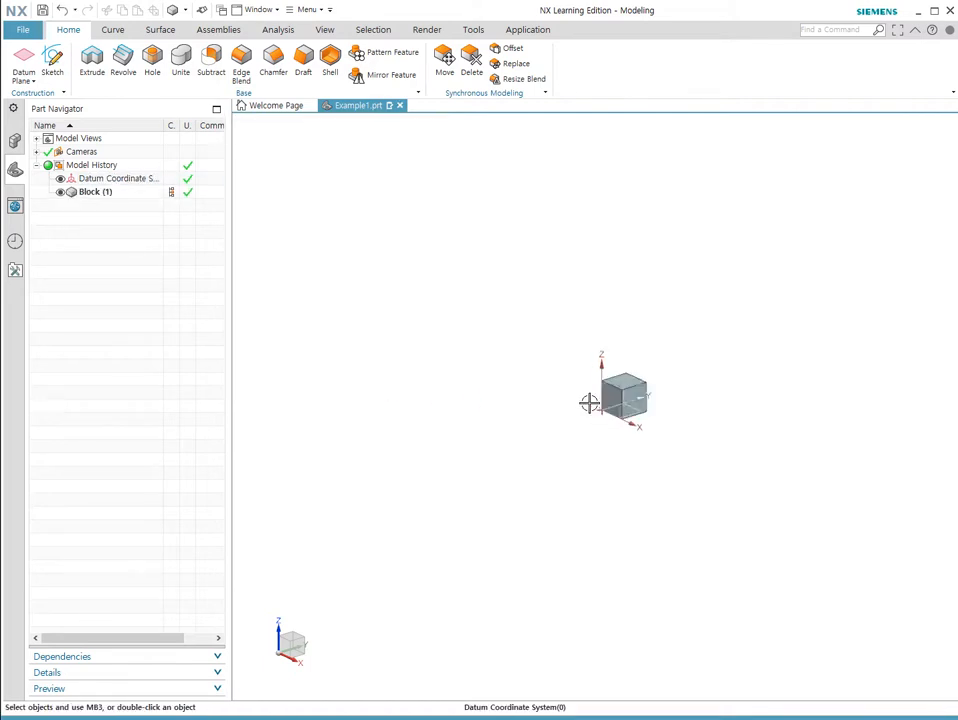
{"action": "left_click", "coordinate": [100, 194]}
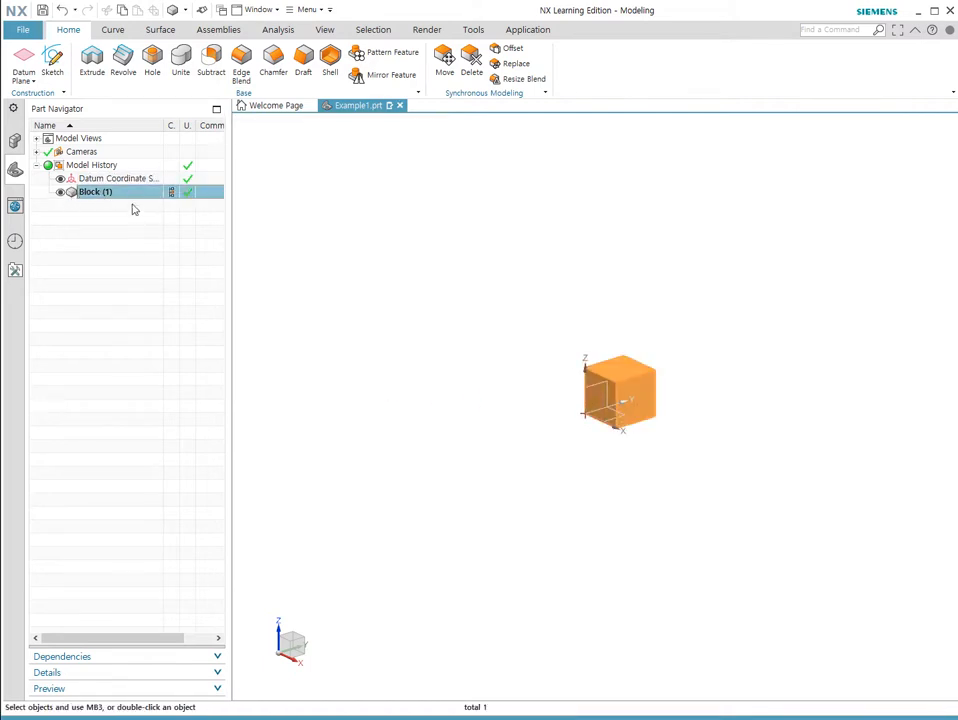
Step: Create a separate sphere by center point and diameter beside the block, centred at XC 20, YC 0, ZC 0 mm
{"action": "left_click", "coordinate": [308, 10]}
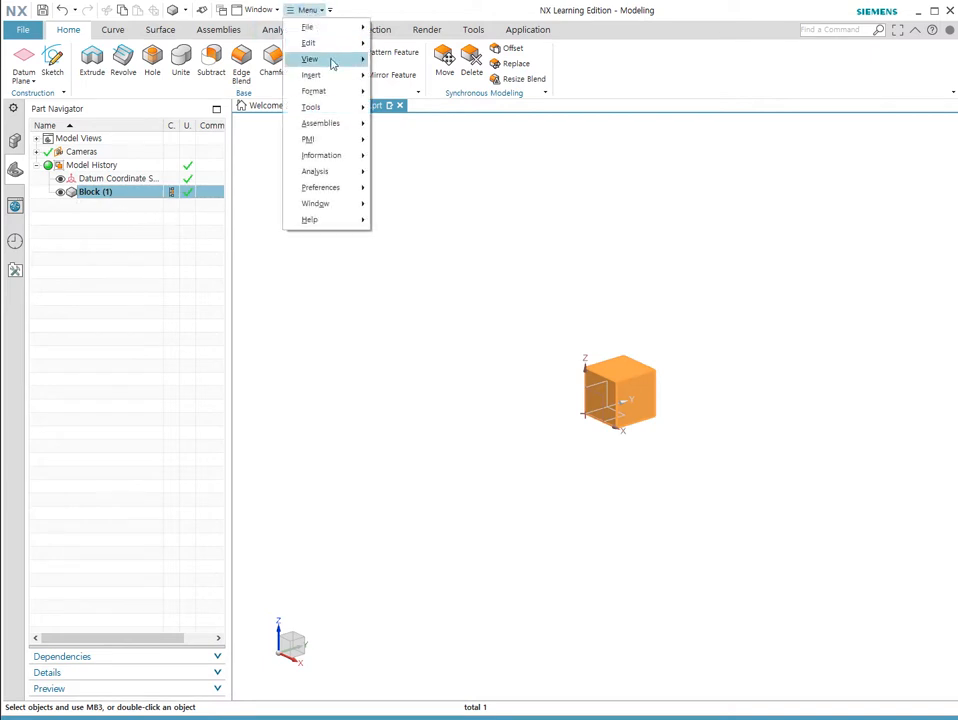
{"action": "mouse_move", "coordinate": [346, 78]}
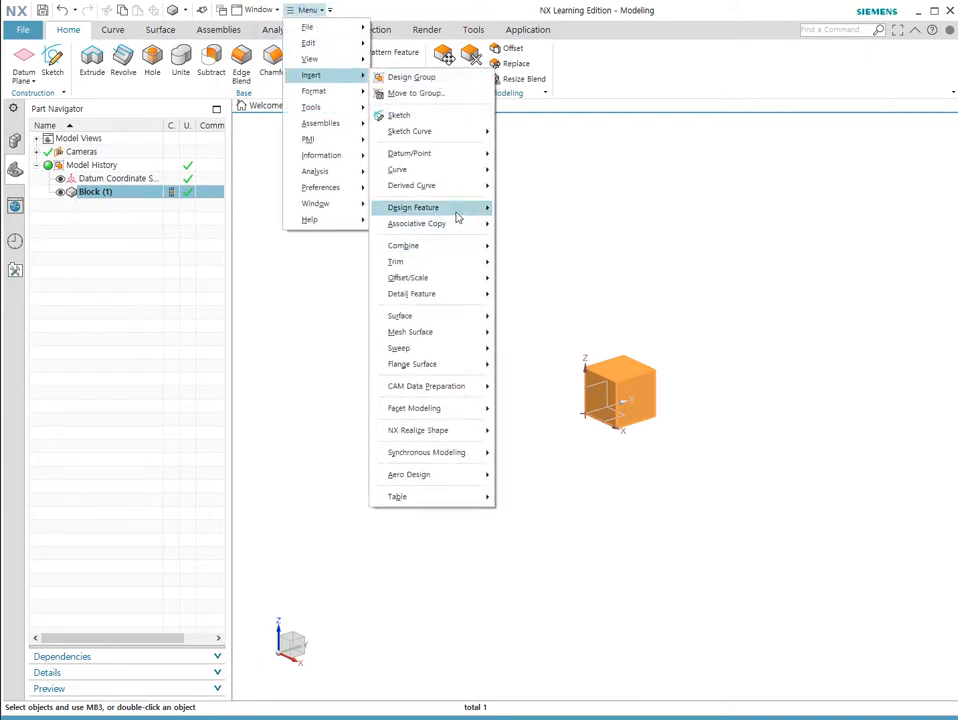
{"action": "mouse_move", "coordinate": [440, 207]}
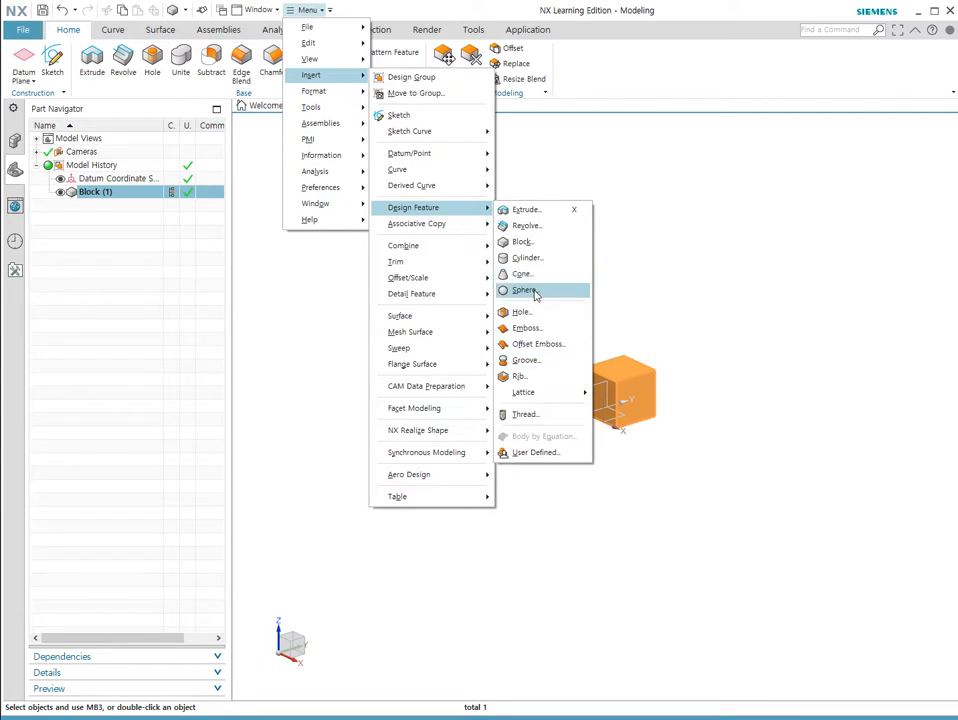
{"action": "left_click", "coordinate": [524, 290]}
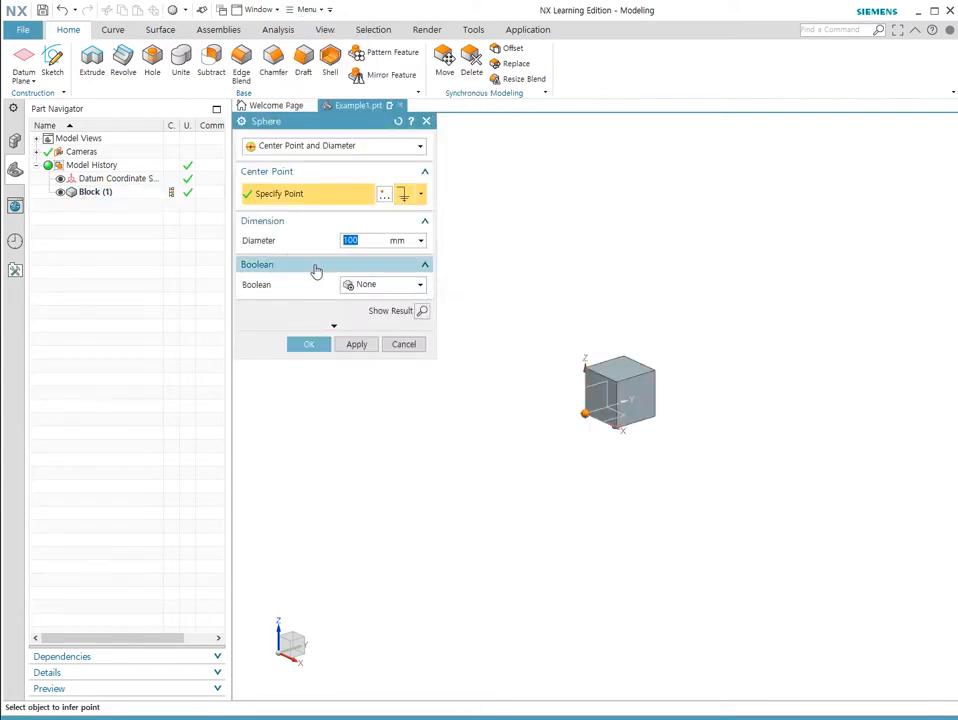
{"action": "left_click", "coordinate": [383, 195]}
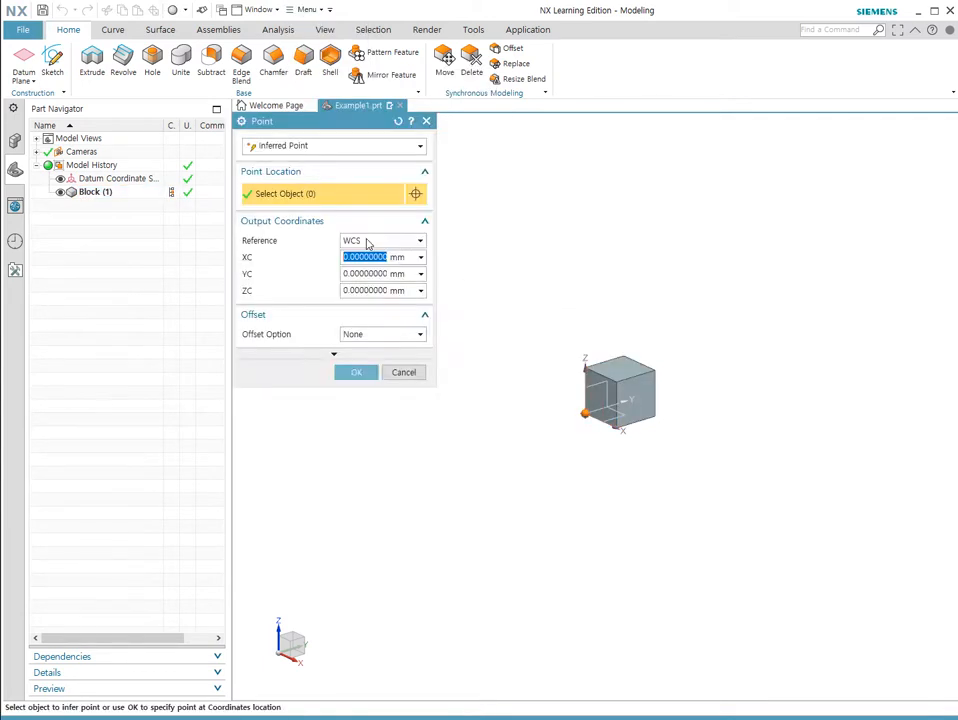
{"action": "left_click", "coordinate": [345, 257]}
{"action": "type", "text": "2"}
{"action": "left_click", "coordinate": [345, 273]}
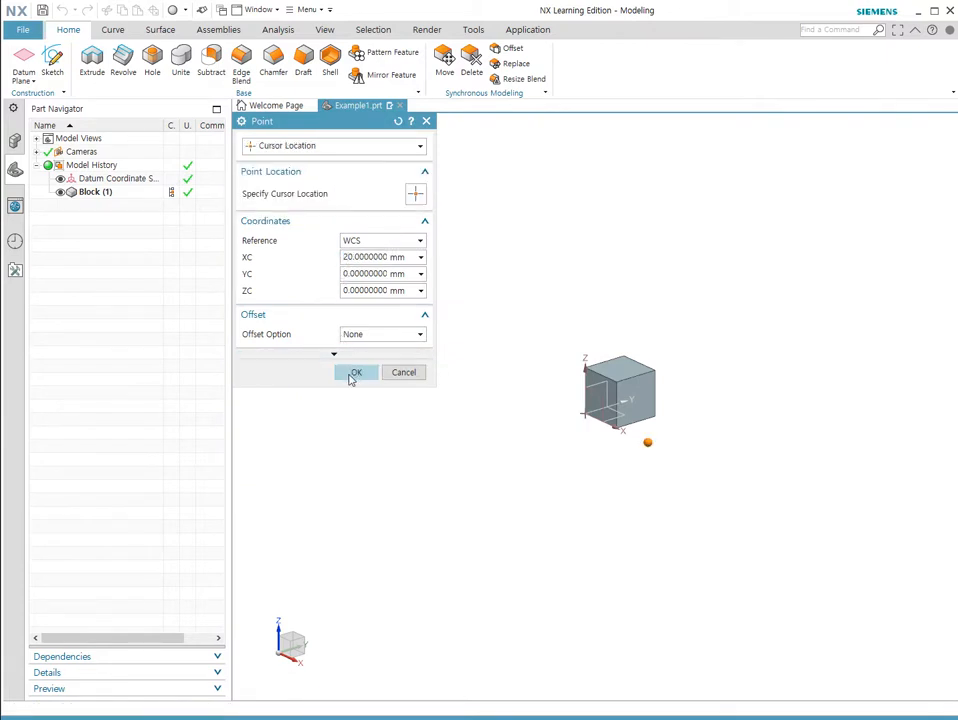
{"action": "left_click", "coordinate": [357, 374]}
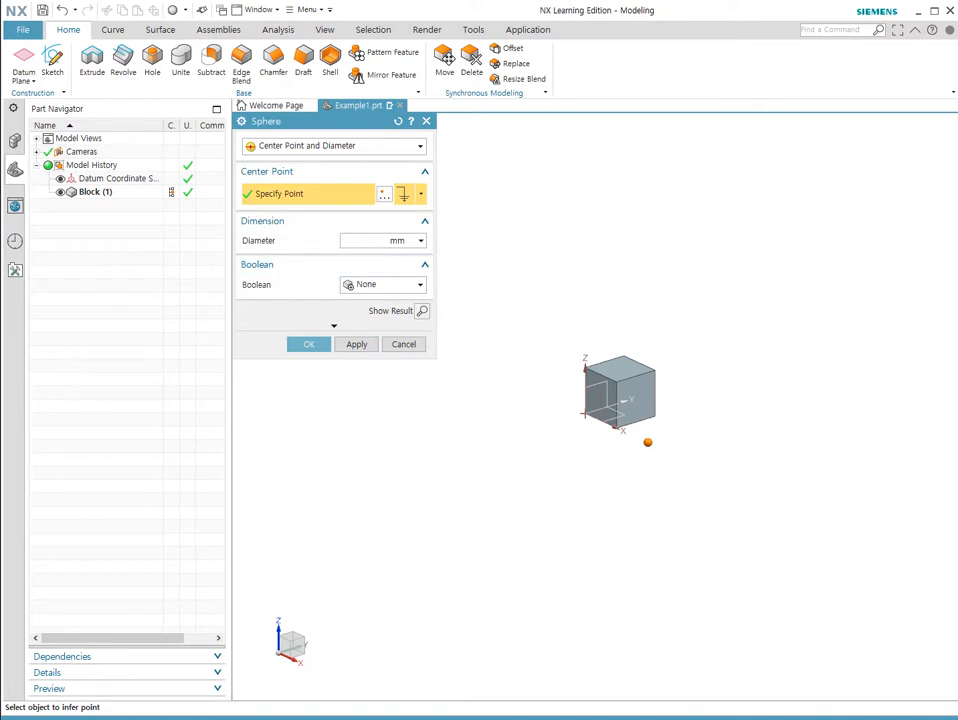
{"action": "left_click", "coordinate": [310, 346]}
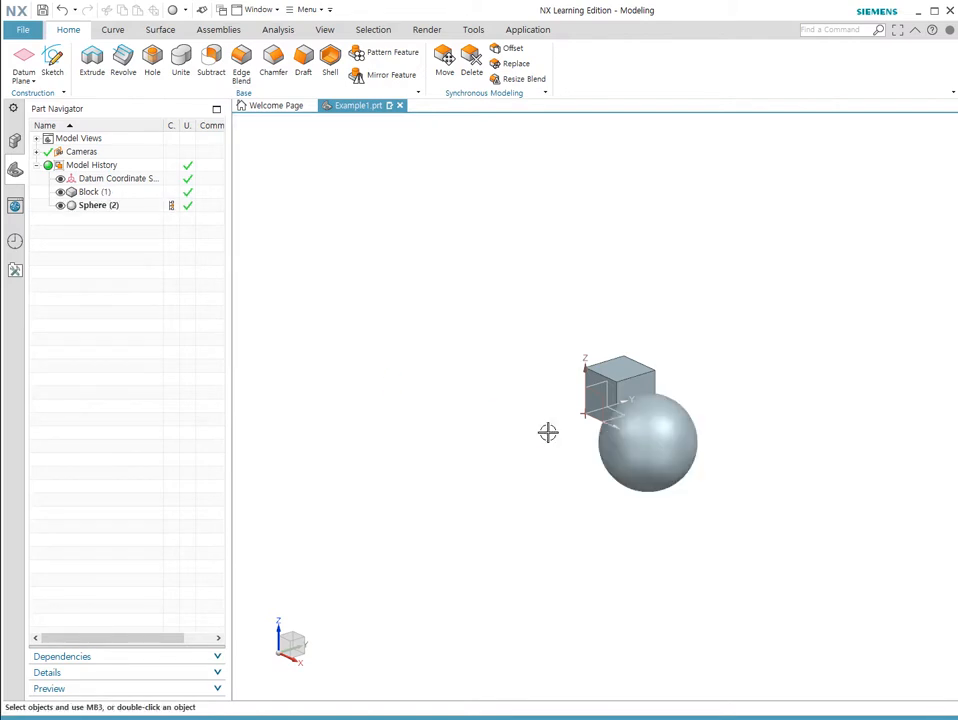
{"action": "middle_click_drag", "start_coordinate": [586, 470], "coordinate": [656, 447]}
{"action": "scroll", "coordinate": [657, 440], "scroll_direction": "down", "scroll_amount": 4}
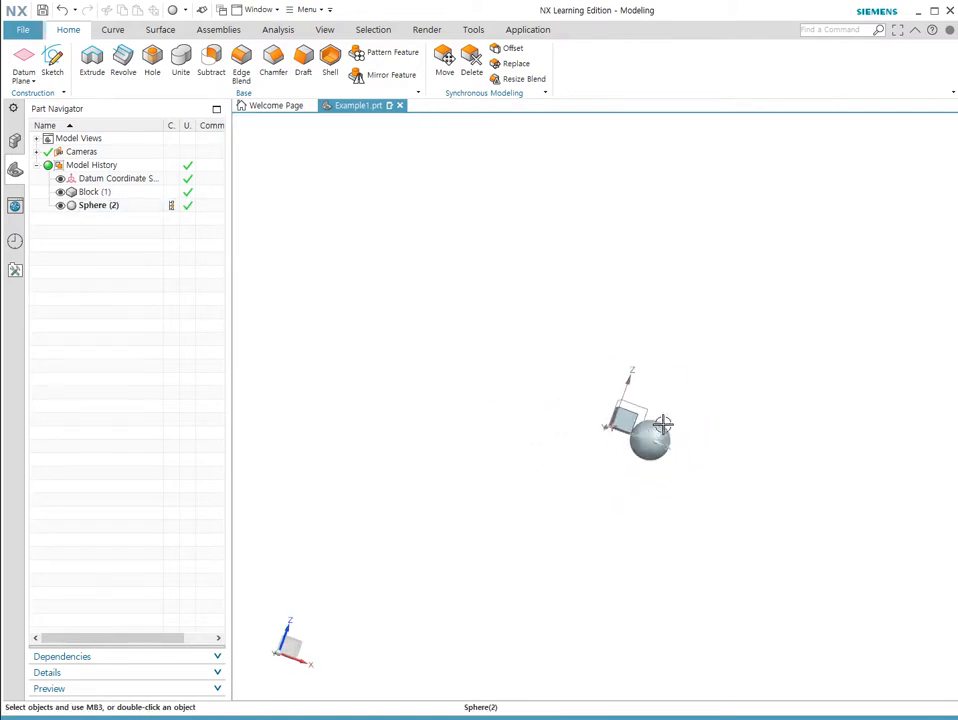
Step: Create a separate cylinder by axis, diameter and height along Z, 10 mm in diameter and 20 mm high, based at XC 50 mm
{"action": "scroll", "coordinate": [676, 430], "scroll_direction": "up", "scroll_amount": 6}
{"action": "middle_click_drag", "start_coordinate": [641, 362], "coordinate": [592, 380]}
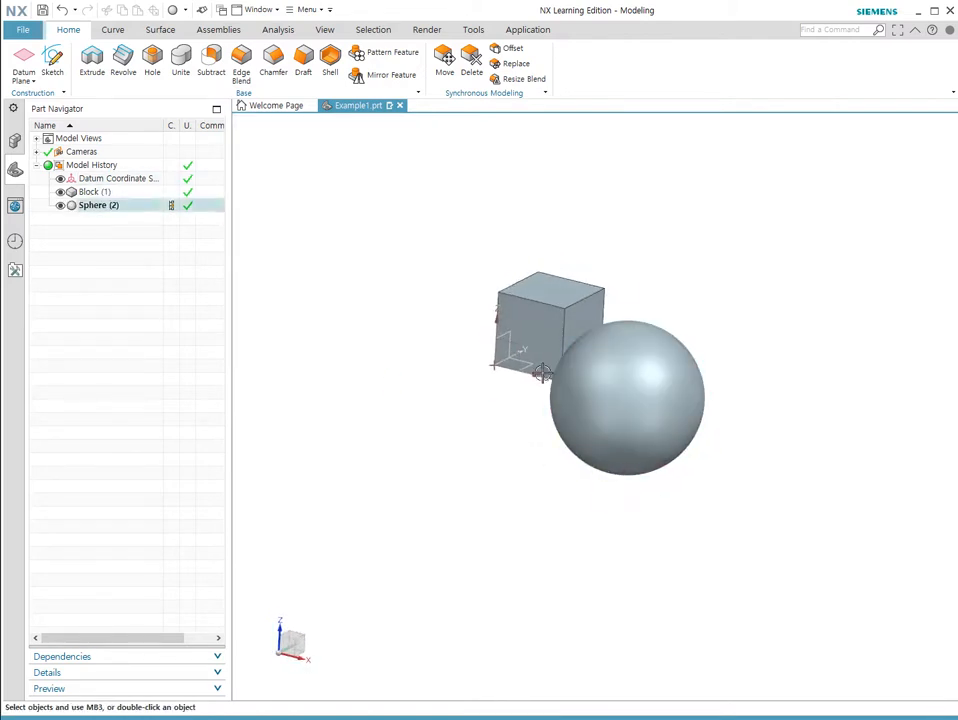
{"action": "left_click", "coordinate": [100, 204]}
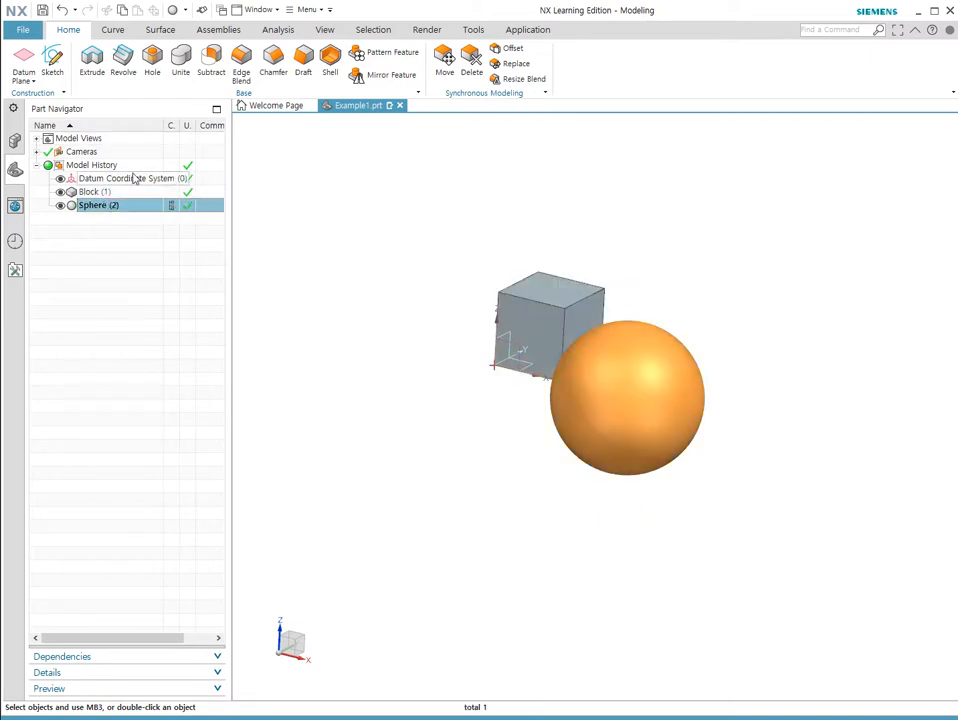
{"action": "left_click", "coordinate": [316, 11]}
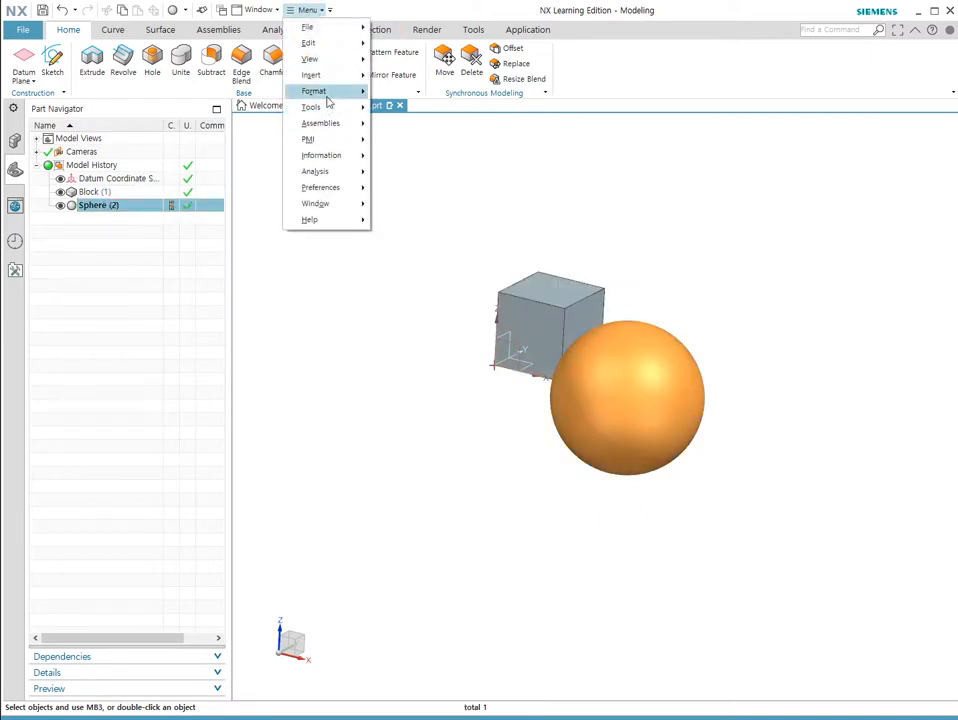
{"action": "mouse_move", "coordinate": [312, 75]}
{"action": "mouse_move", "coordinate": [413, 207]}
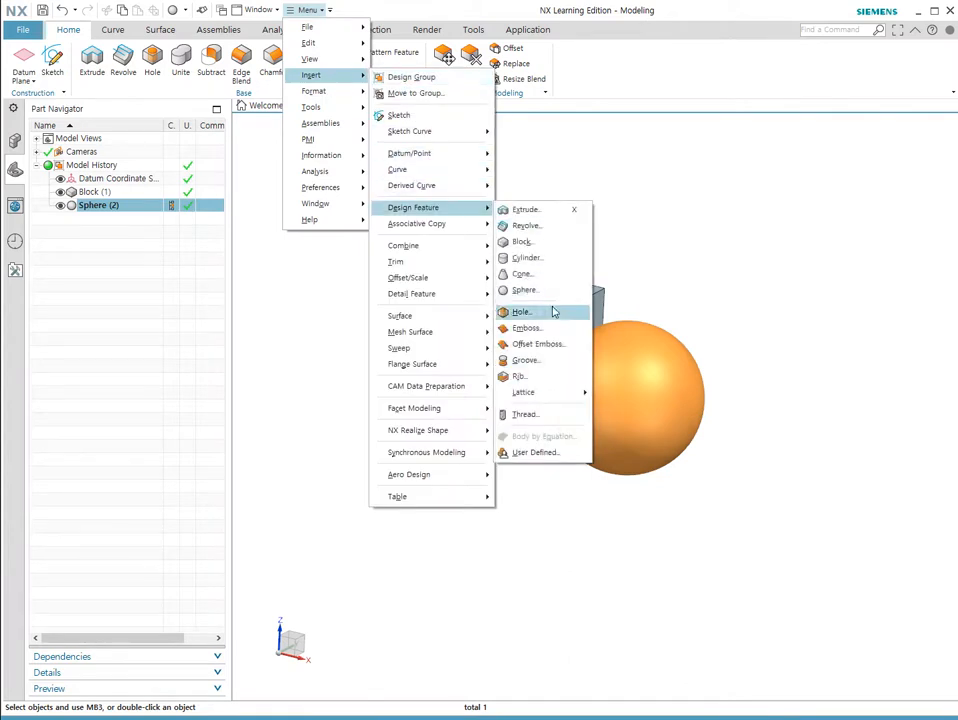
{"action": "left_click", "coordinate": [545, 257]}
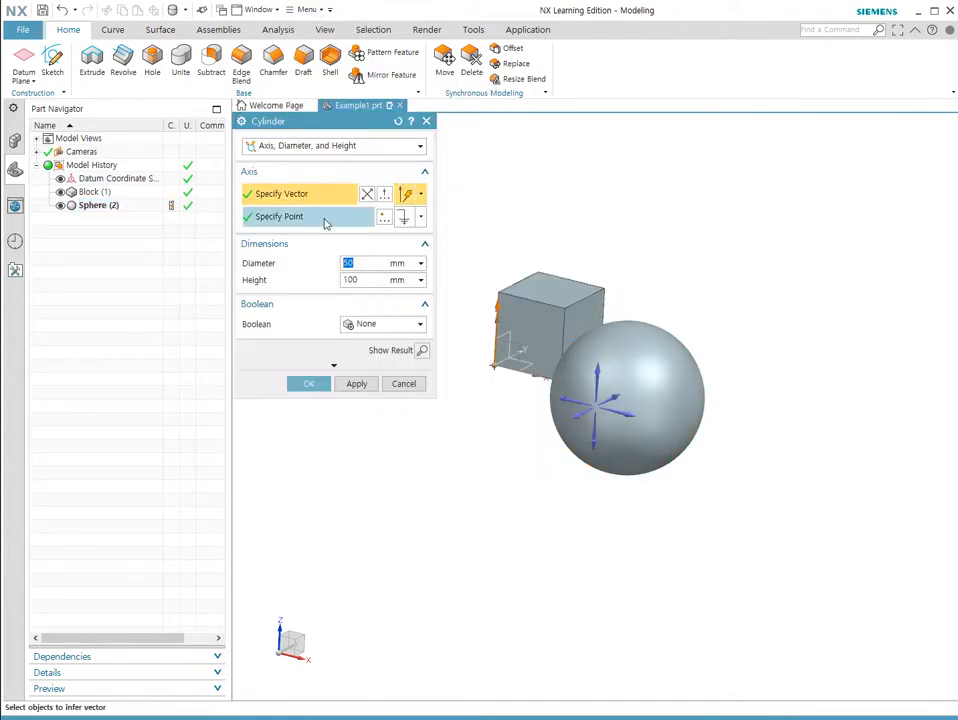
{"action": "key", "text": "Escape"}
{"action": "left_click", "coordinate": [345, 258]}
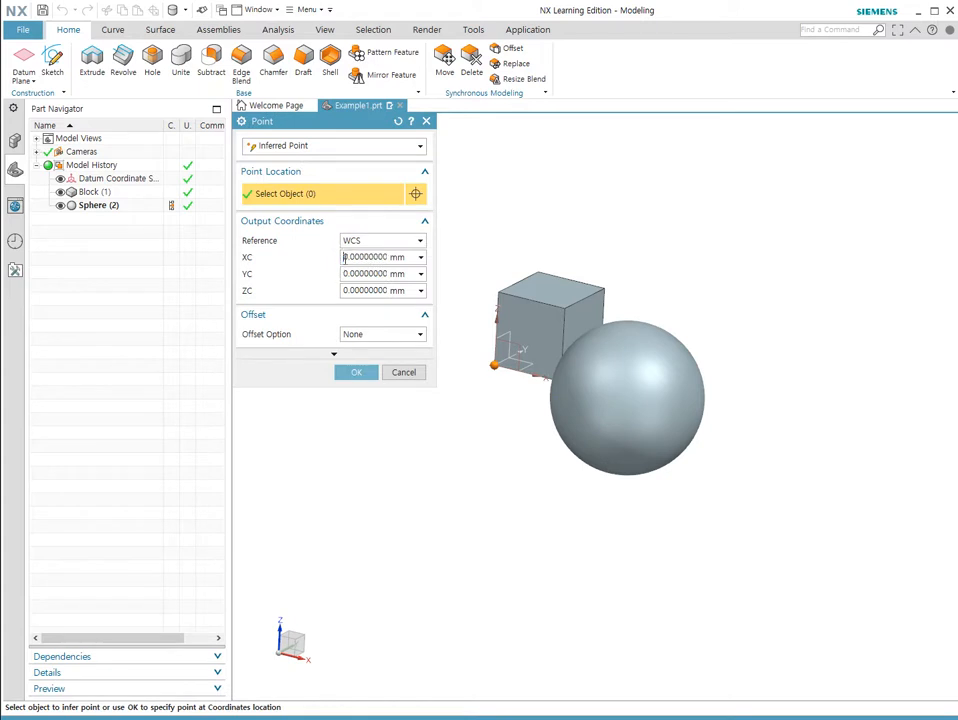
{"action": "type", "text": "5"}
{"action": "left_click", "coordinate": [350, 370]}
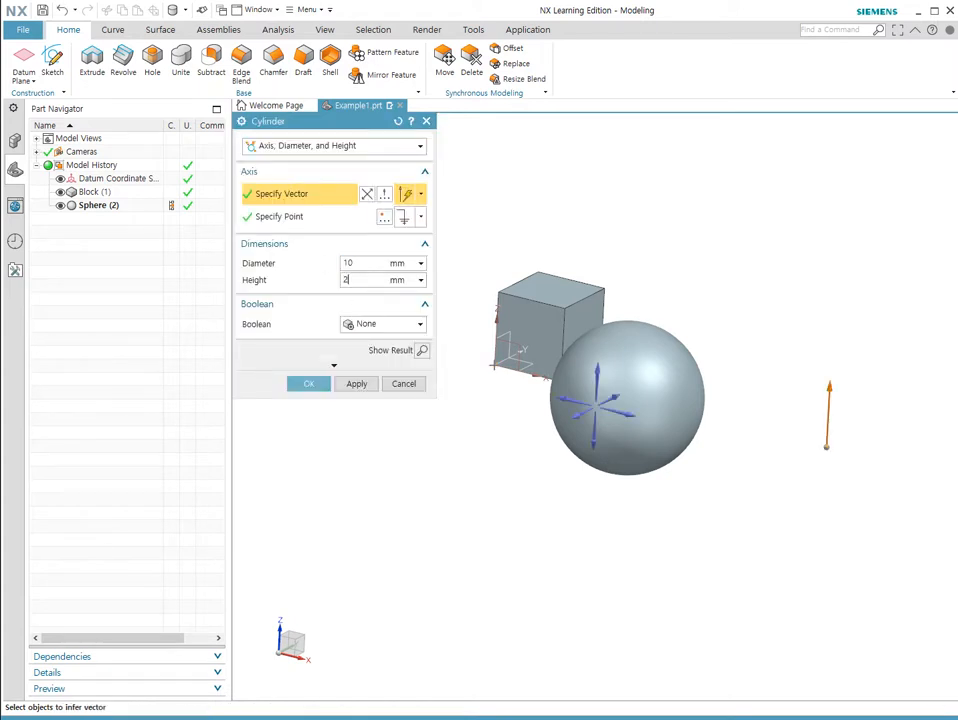
{"action": "left_click", "coordinate": [308, 384]}
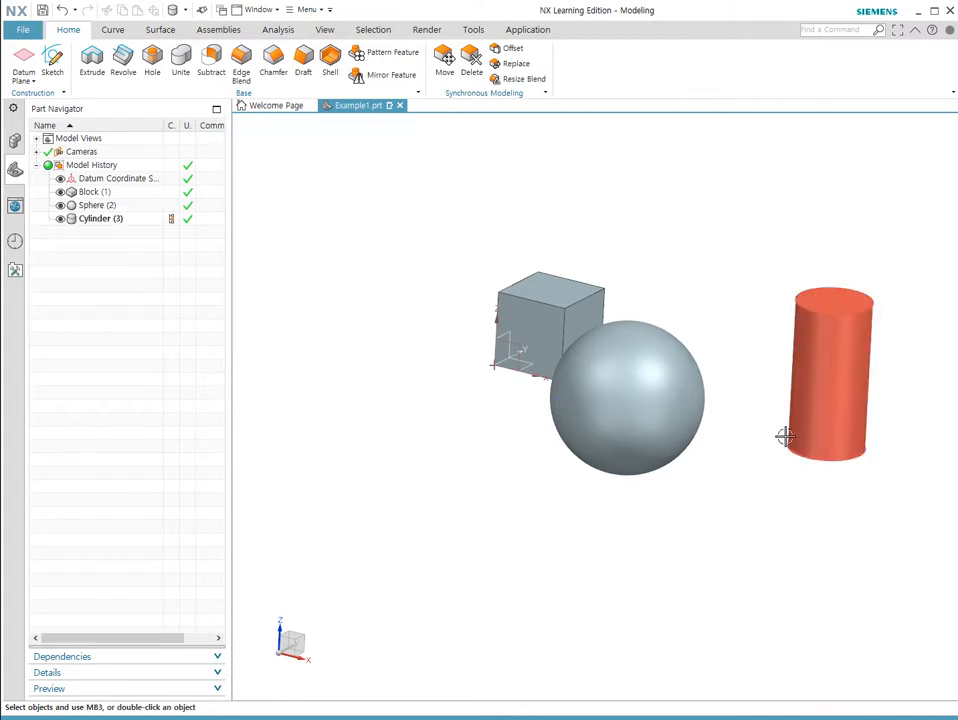
Step: Highlight the block, sphere and cylinder in turn from the model history to match each feature with its body
{"action": "middle_click_drag", "start_coordinate": [783, 436], "coordinate": [740, 420]}
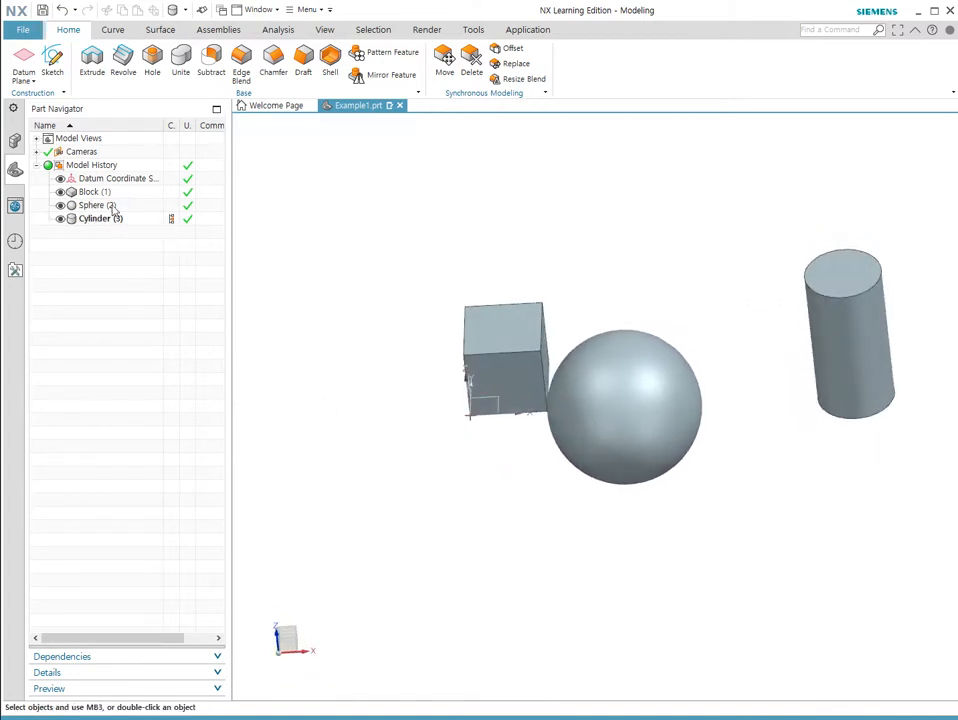
{"action": "left_click", "coordinate": [75, 205]}
{"action": "left_click", "coordinate": [80, 218]}
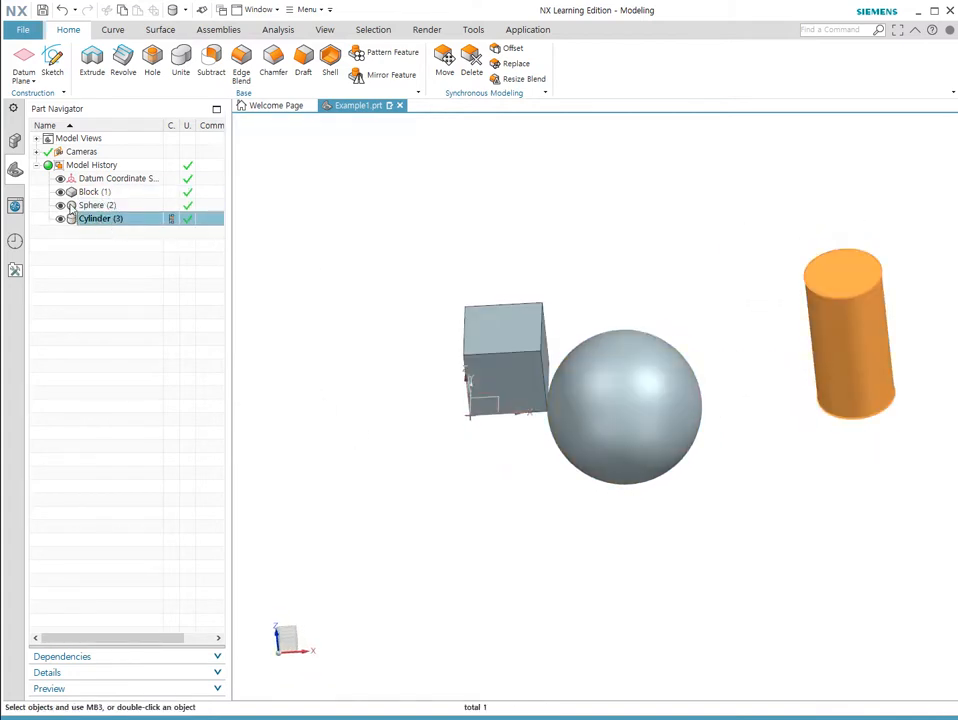
{"action": "left_click", "coordinate": [112, 197]}
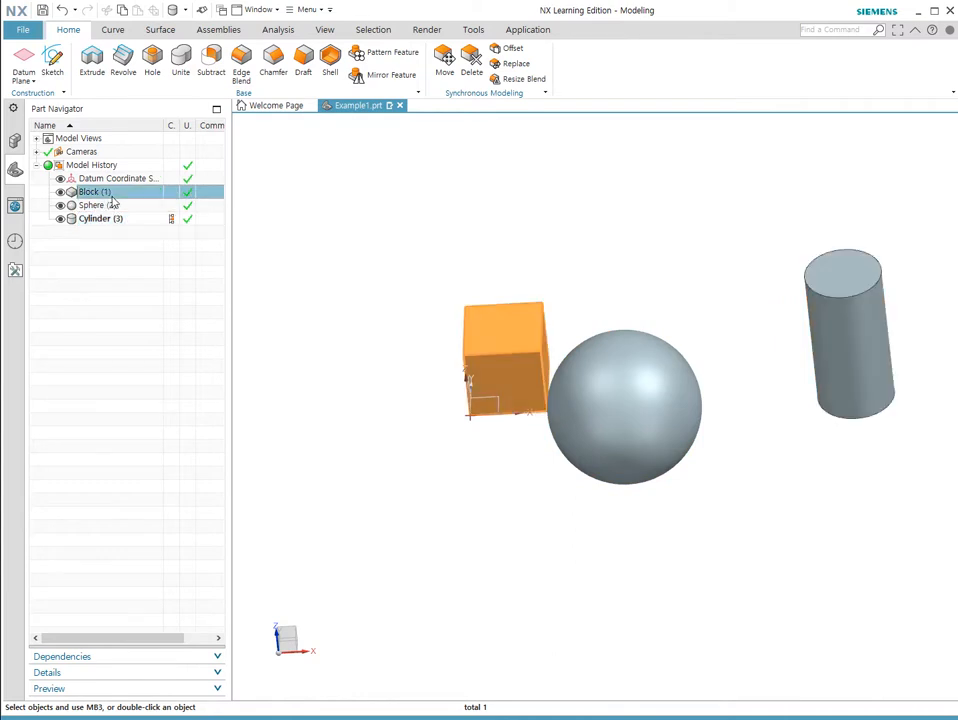
{"action": "left_click", "coordinate": [101, 206]}
{"action": "left_click", "coordinate": [100, 220]}
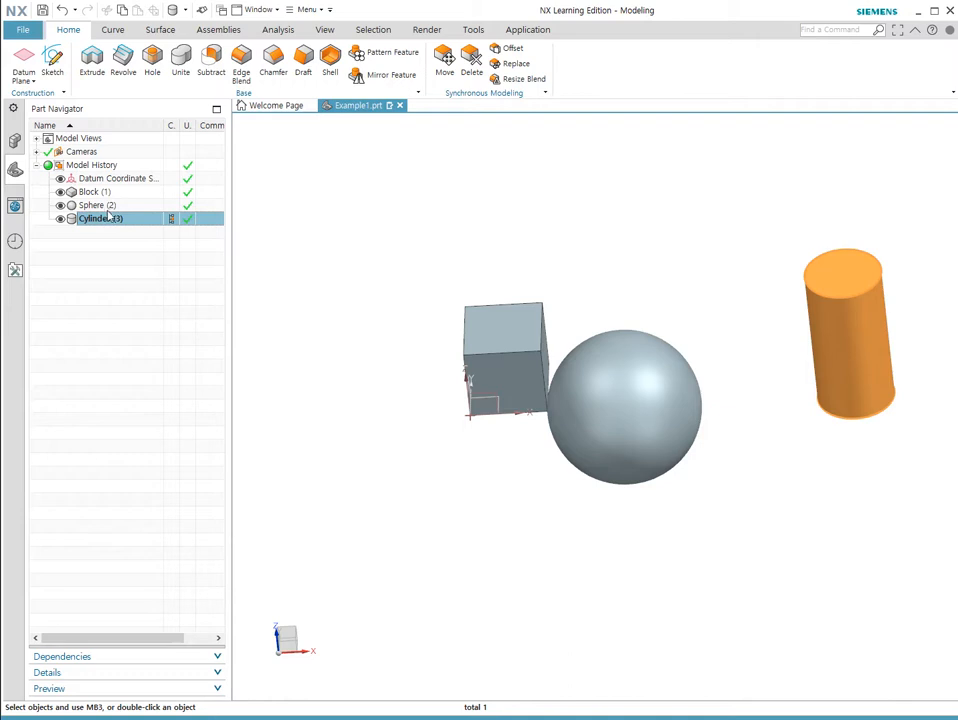
{"action": "left_click", "coordinate": [103, 205]}
{"action": "left_click", "coordinate": [110, 191]}
{"action": "left_click", "coordinate": [103, 205]}
{"action": "left_click", "coordinate": [101, 219]}
{"action": "left_click", "coordinate": [100, 205]}
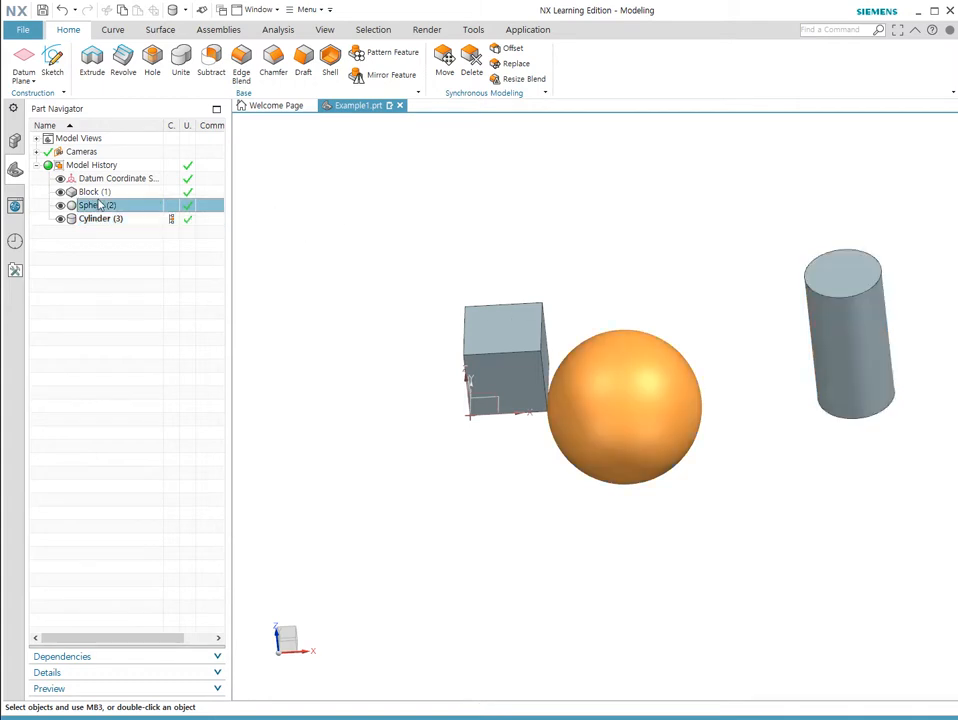
{"action": "left_click", "coordinate": [101, 220]}
Step: Hide the block, sphere and cylinder one after another, and show all three bodies again
{"action": "left_click", "coordinate": [60, 192]}
{"action": "left_click", "coordinate": [60, 192]}
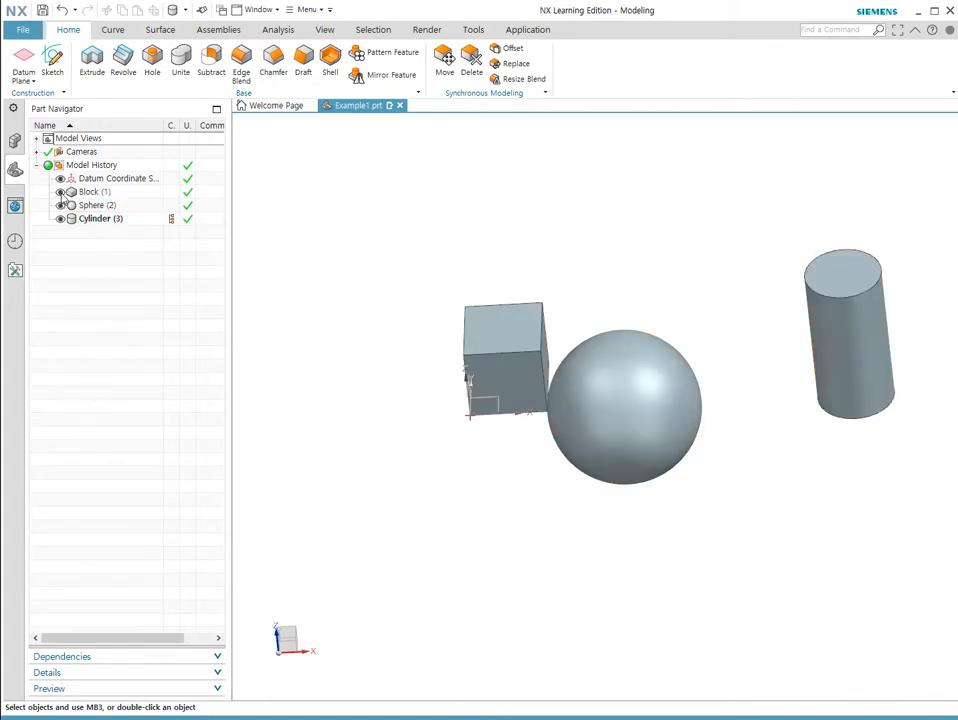
{"action": "left_click", "coordinate": [60, 192]}
{"action": "left_click", "coordinate": [60, 205]}
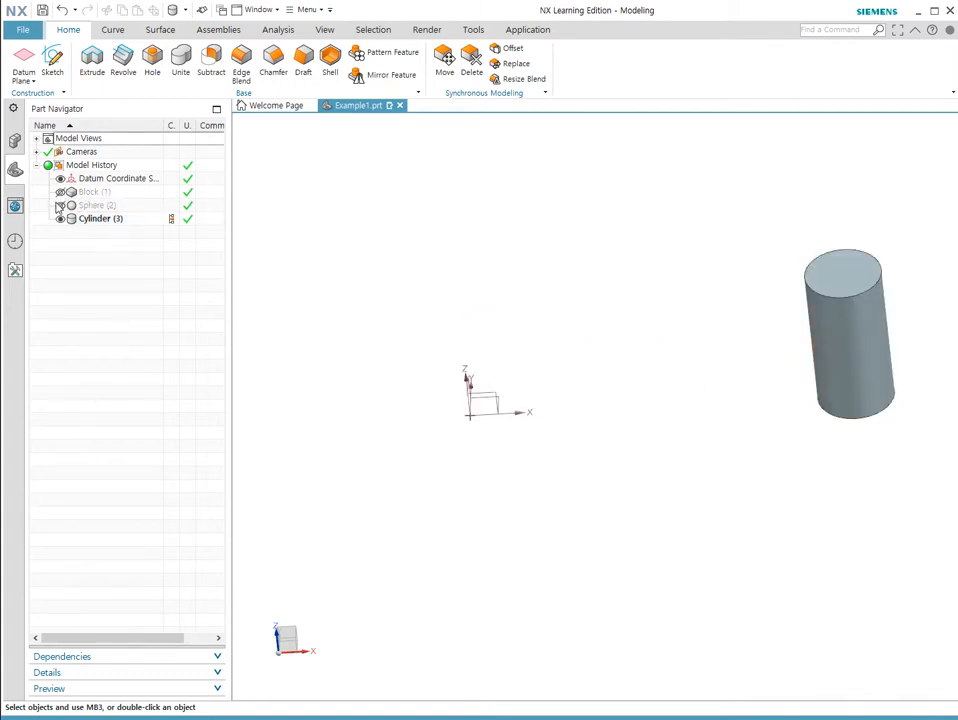
{"action": "left_click", "coordinate": [60, 218]}
{"action": "left_click", "coordinate": [60, 218]}
{"action": "left_click", "coordinate": [60, 205]}
{"action": "left_click", "coordinate": [60, 192]}
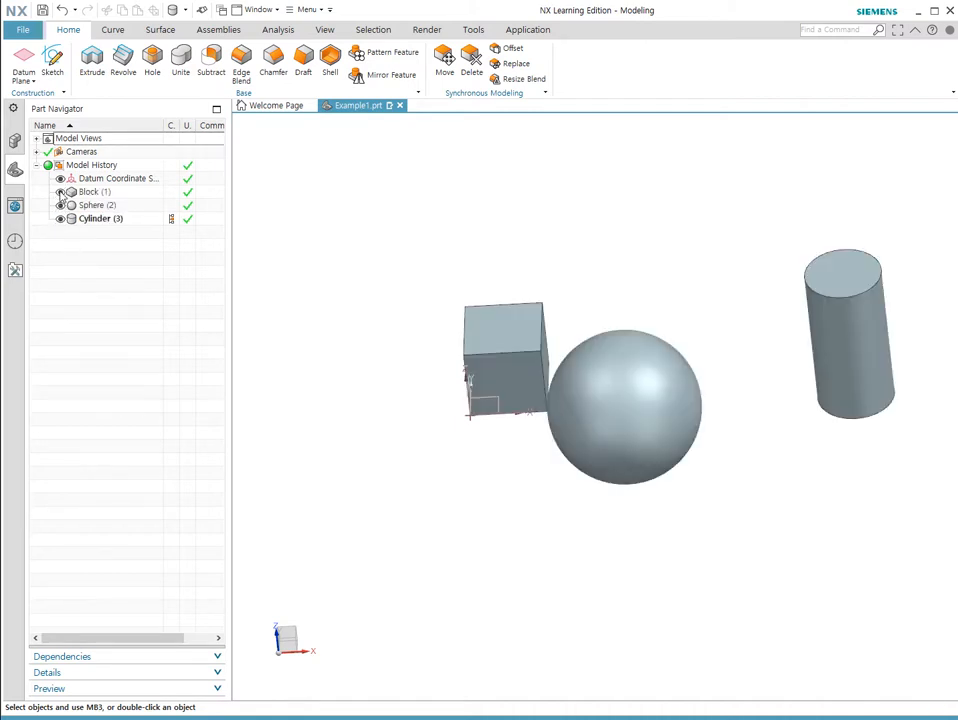
Step: Delete the cylinder feature from the model history and undo the deletion
{"action": "left_click", "coordinate": [101, 220]}
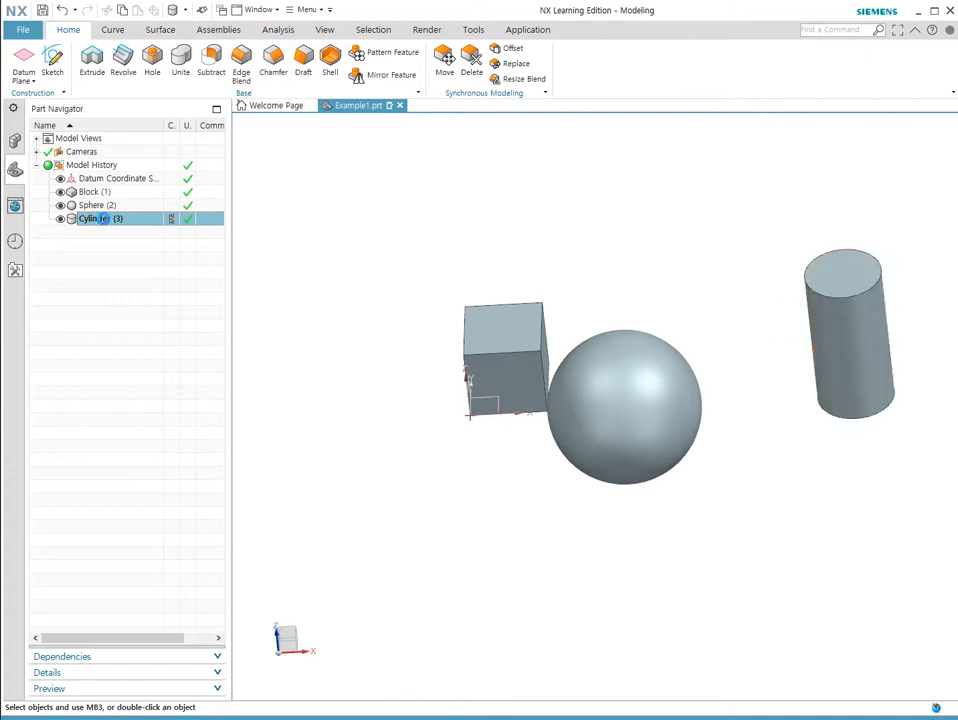
{"action": "key", "text": "Delete"}
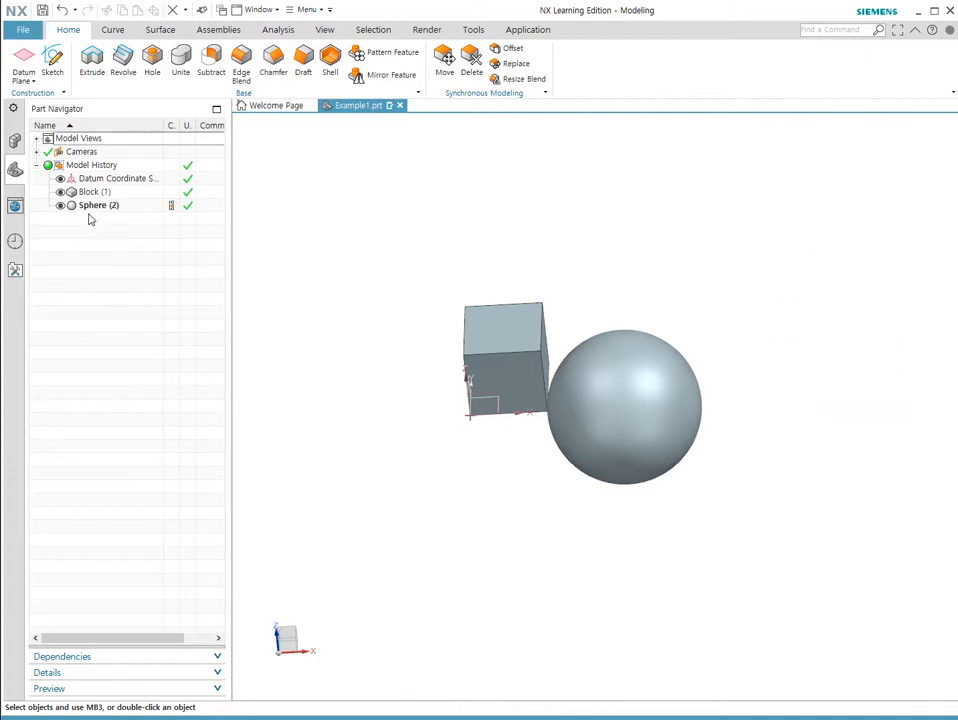
{"action": "key", "text": "ctrl+z"}
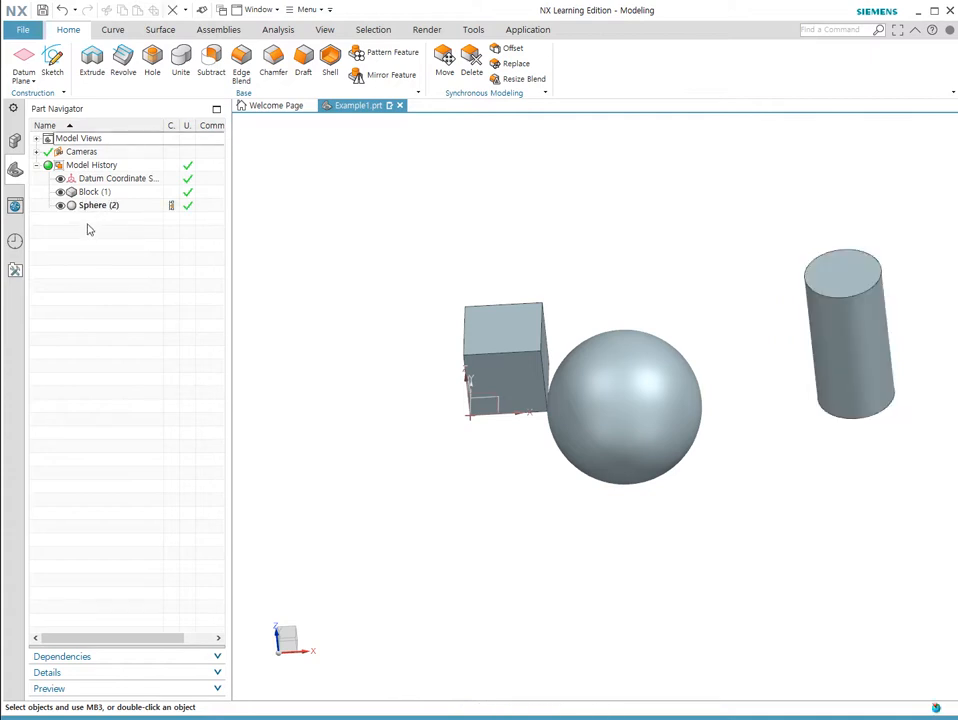
{"action": "left_click", "coordinate": [91, 224]}
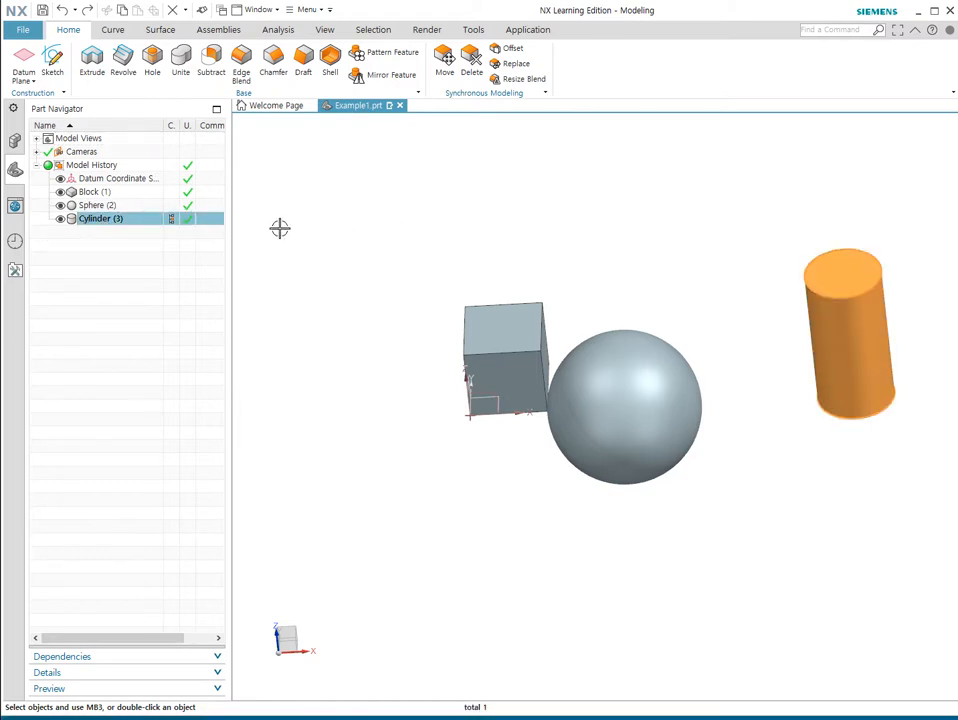
Step: Hide the three solids together with the datum coordinate system, and make all four history items visible again
{"action": "left_click", "coordinate": [60, 218]}
{"action": "left_click", "coordinate": [60, 205]}
{"action": "left_click", "coordinate": [60, 191]}
{"action": "left_click", "coordinate": [60, 191]}
{"action": "left_click", "coordinate": [60, 178]}
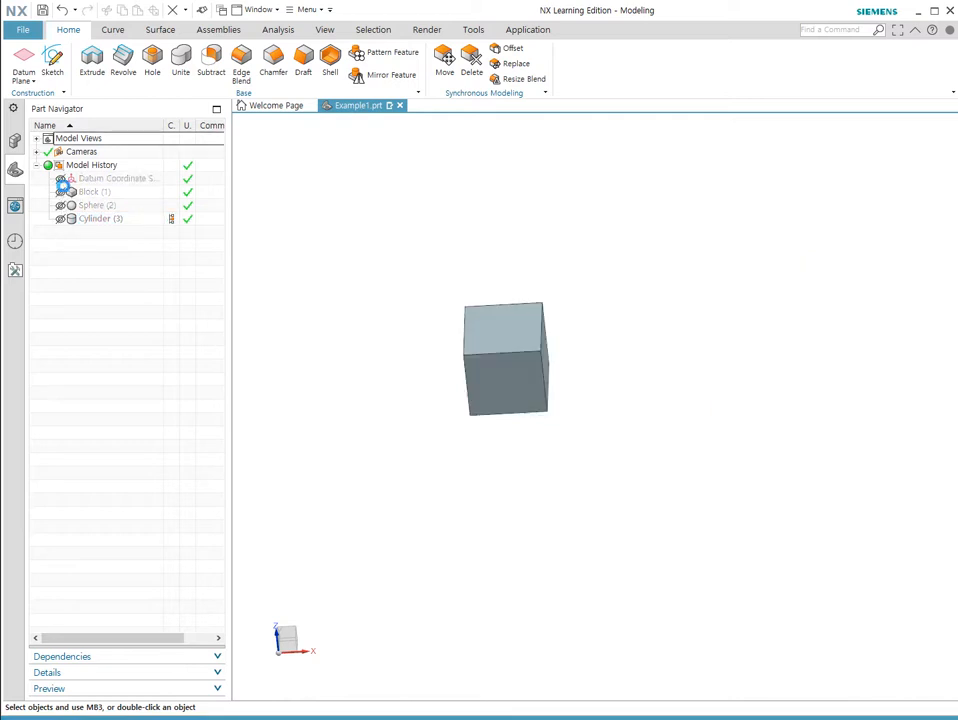
{"action": "left_click", "coordinate": [60, 178]}
{"action": "left_click", "coordinate": [60, 191]}
{"action": "left_click", "coordinate": [60, 191]}
{"action": "left_click", "coordinate": [60, 205]}
{"action": "left_click", "coordinate": [60, 218]}
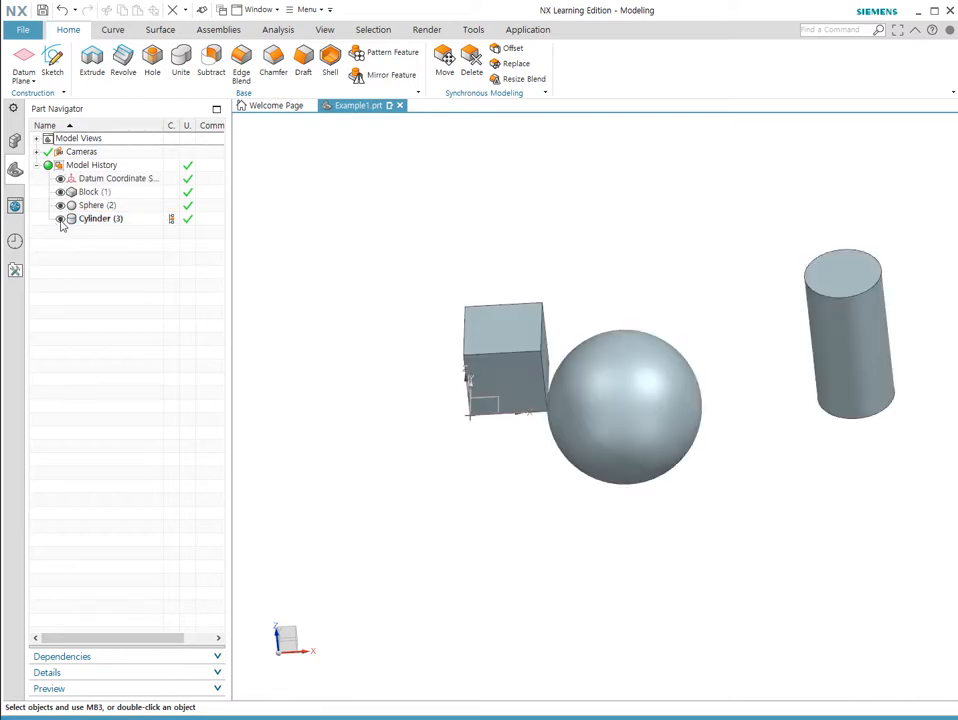
Step: Hide only the cylinder with its feature commands and show it again the same way
{"action": "left_click", "coordinate": [99, 218]}
{"action": "right_click", "coordinate": [99, 219]}
{"action": "mouse_move", "coordinate": [172, 304]}
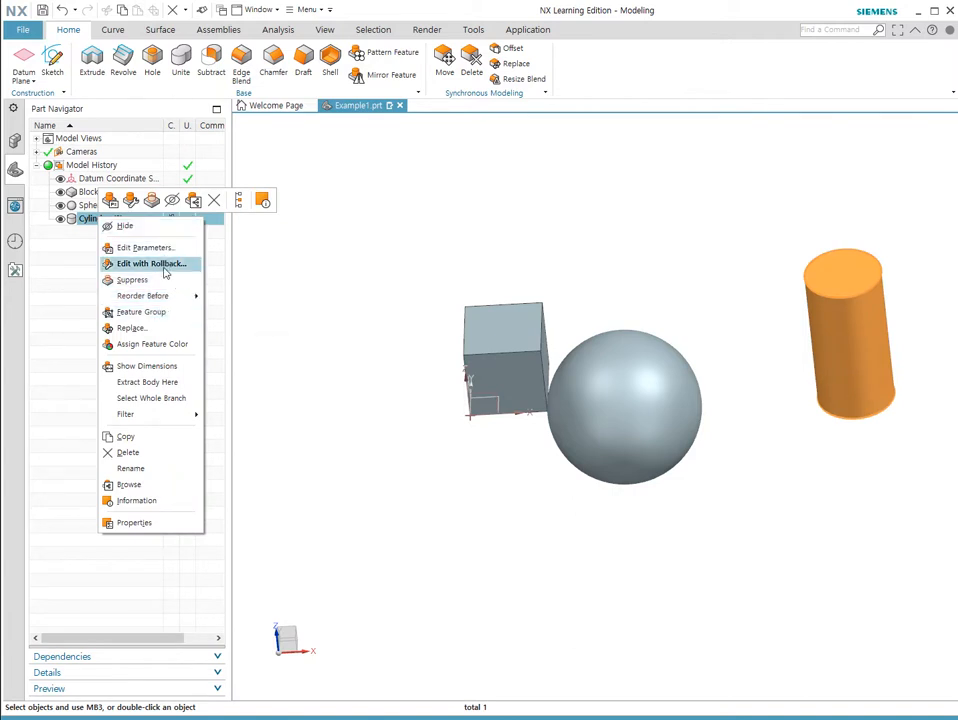
{"action": "left_click", "coordinate": [116, 229]}
{"action": "left_click", "coordinate": [97, 222]}
{"action": "right_click", "coordinate": [99, 223]}
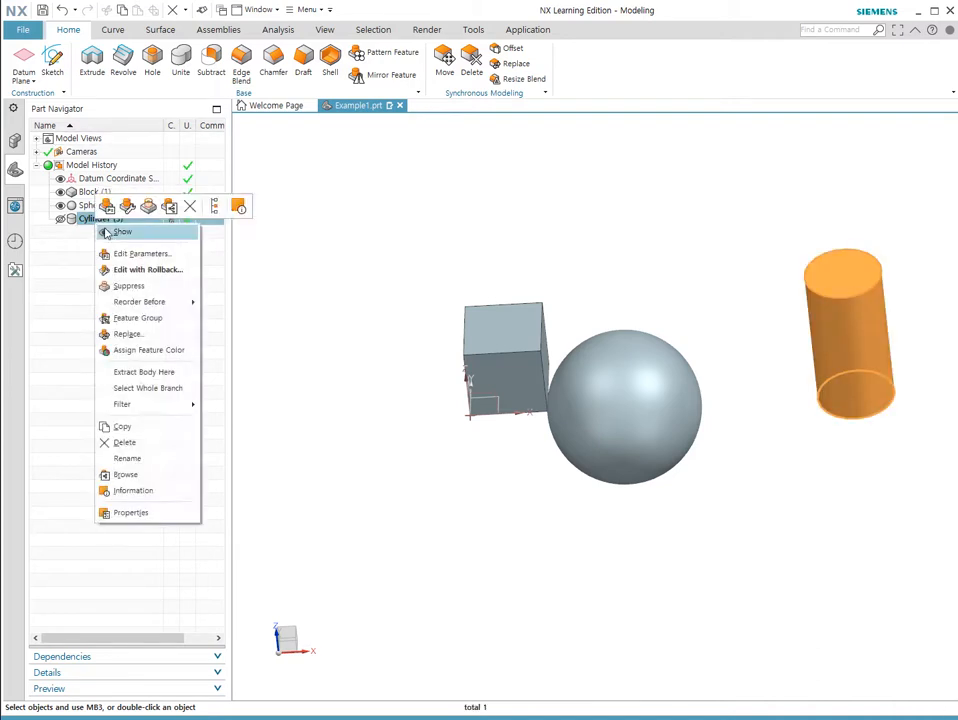
{"action": "left_click", "coordinate": [103, 228]}
Step: Suppress the cylinder feature in the model history and unsuppress it again
{"action": "right_click", "coordinate": [100, 224]}
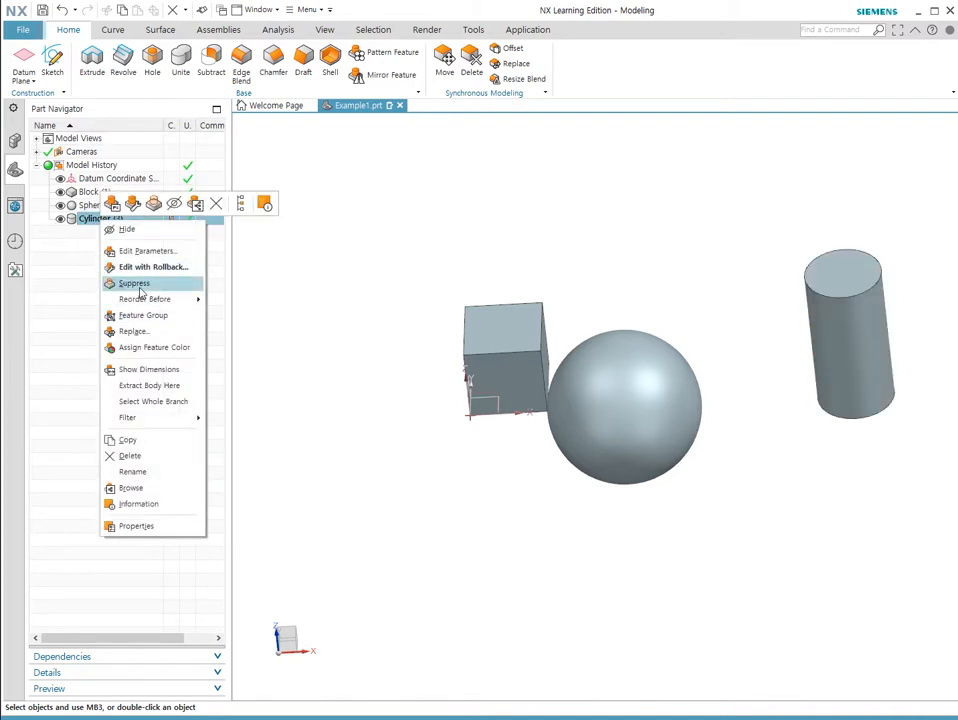
{"action": "left_click", "coordinate": [134, 284]}
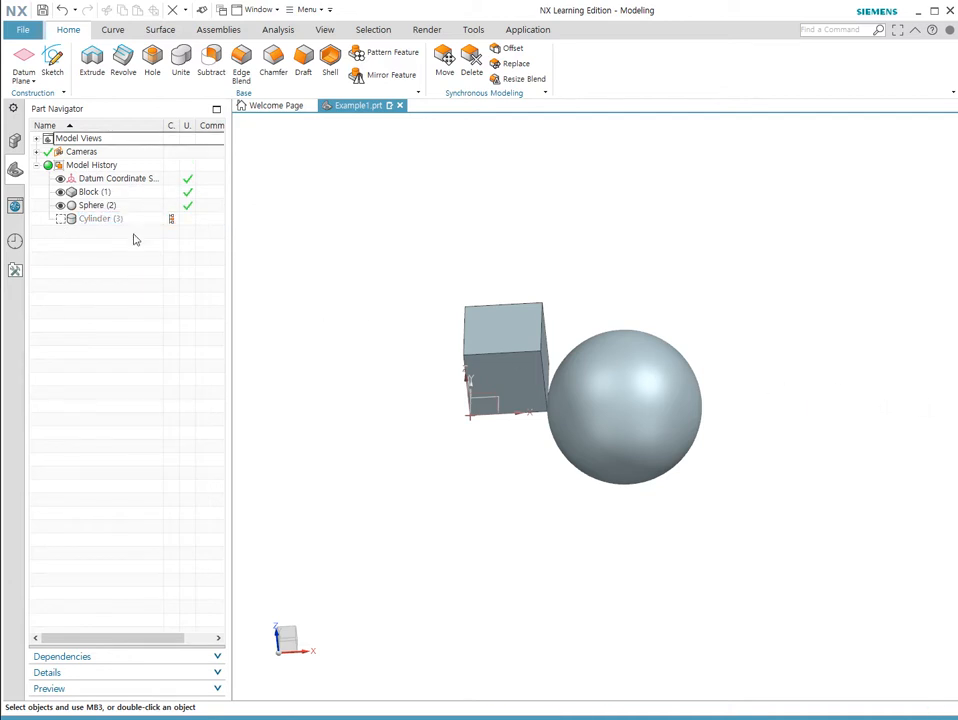
{"action": "left_click", "coordinate": [113, 220]}
{"action": "right_click", "coordinate": [112, 228]}
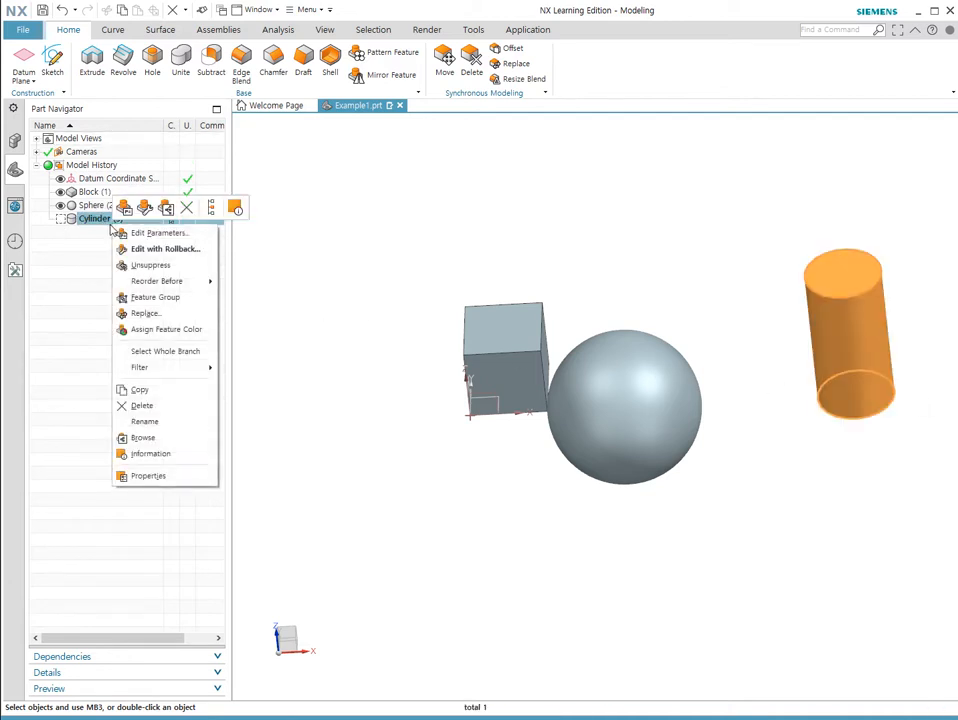
{"action": "left_click", "coordinate": [152, 265]}
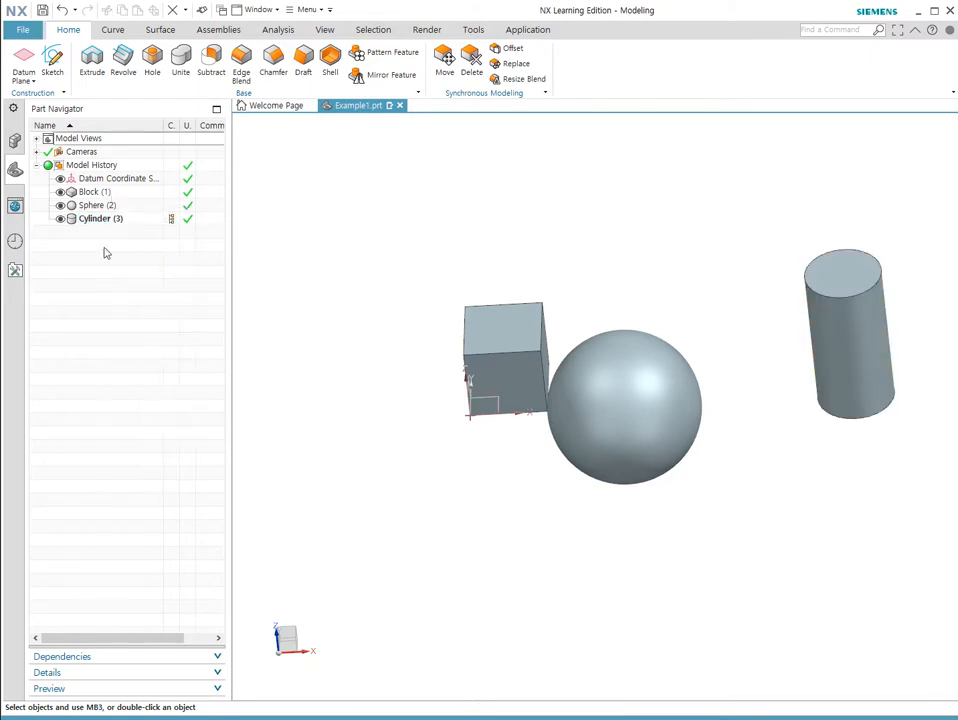
Step: Open the parameters of the cylinder and of the sphere for editing, closing each without changes
{"action": "double_click", "coordinate": [190, 218]}
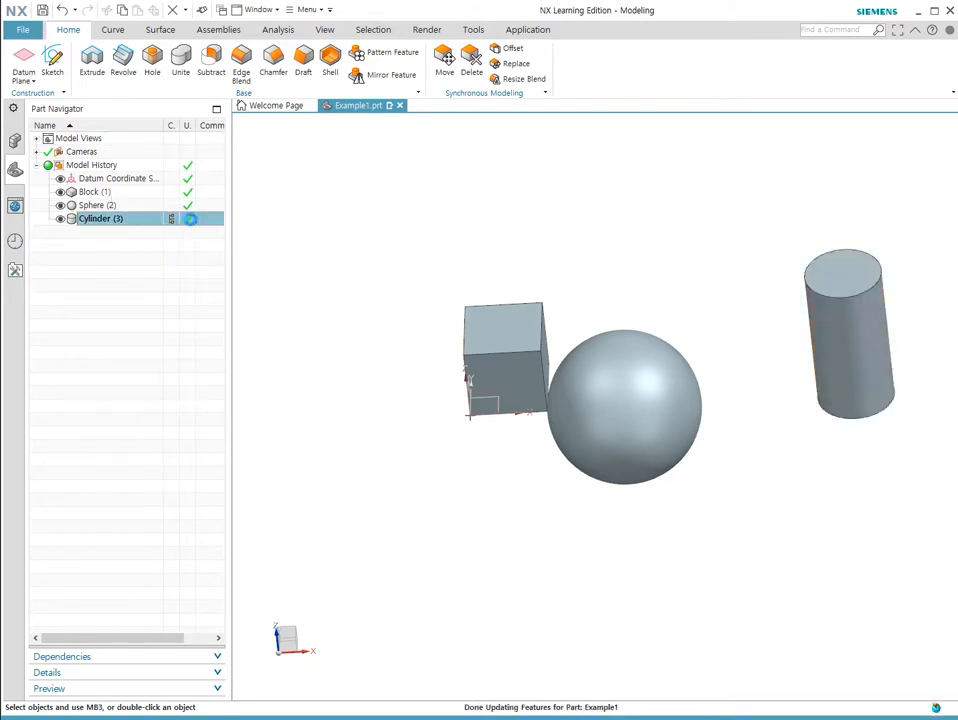
{"action": "left_click", "coordinate": [404, 384]}
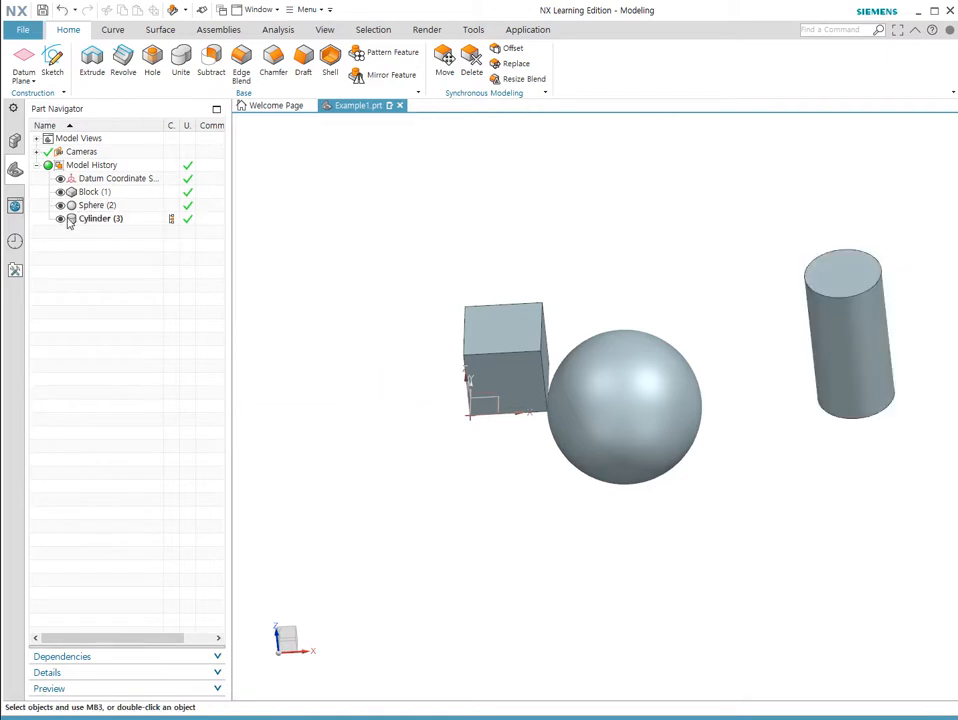
{"action": "left_click", "coordinate": [97, 205]}
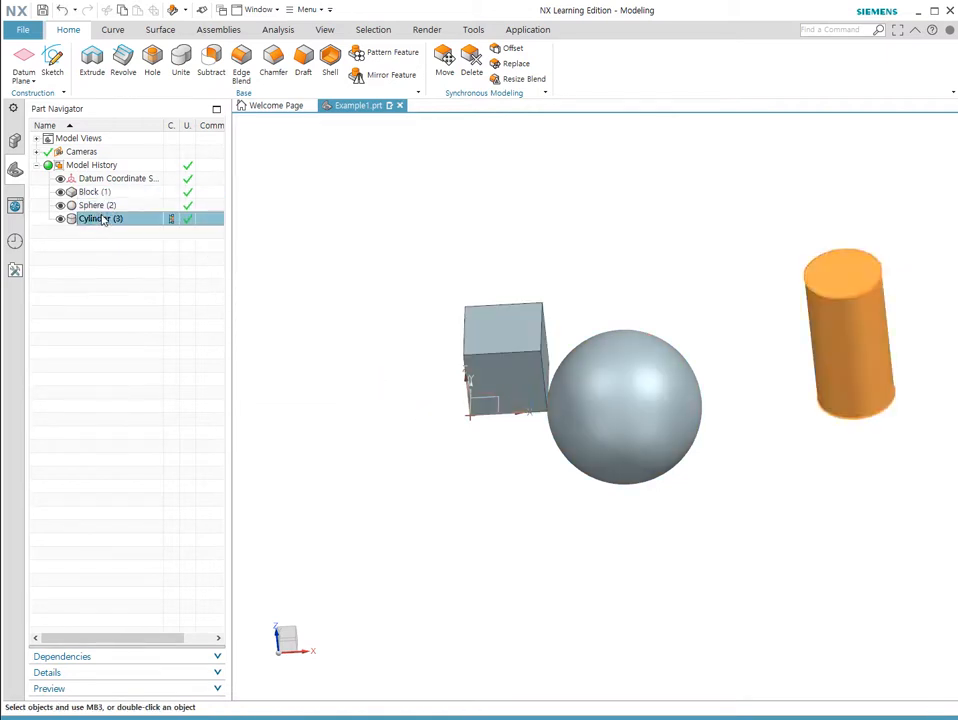
{"action": "double_click", "coordinate": [97, 205]}
{"action": "left_click", "coordinate": [403, 344]}
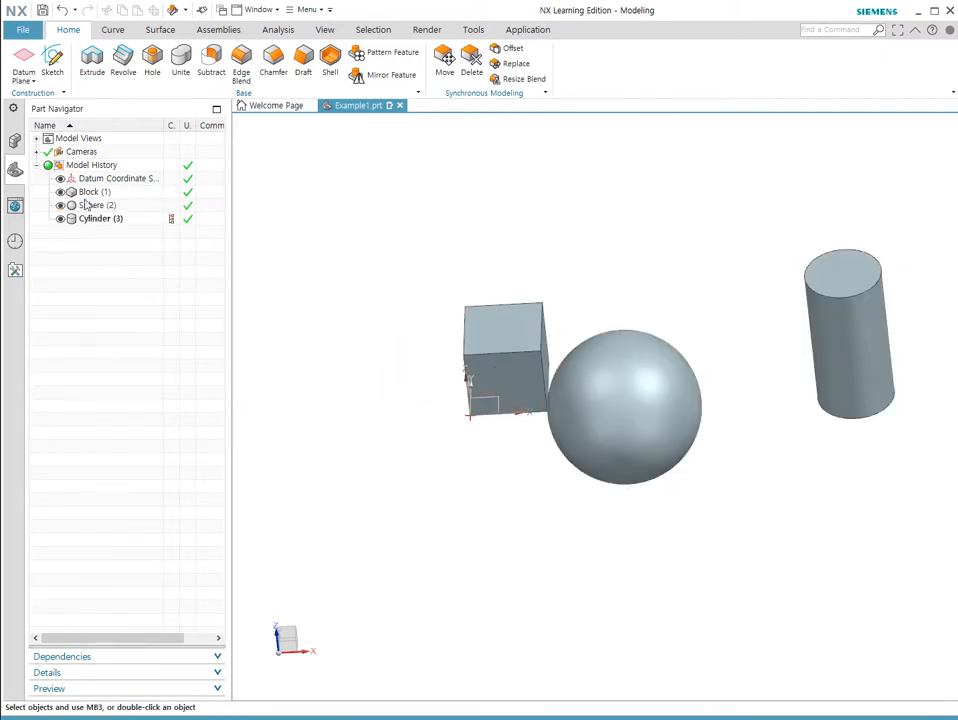
Step: Edit the sphere feature and set its diameter to 10 mm
{"action": "double_click", "coordinate": [97, 205]}
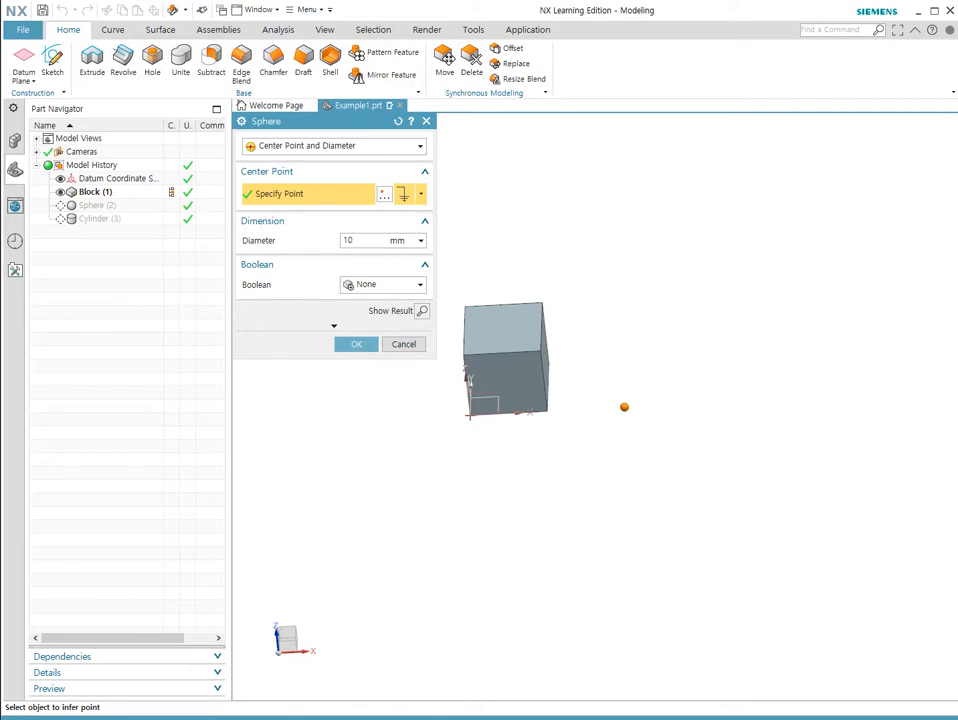
{"action": "left_click", "coordinate": [354, 345]}
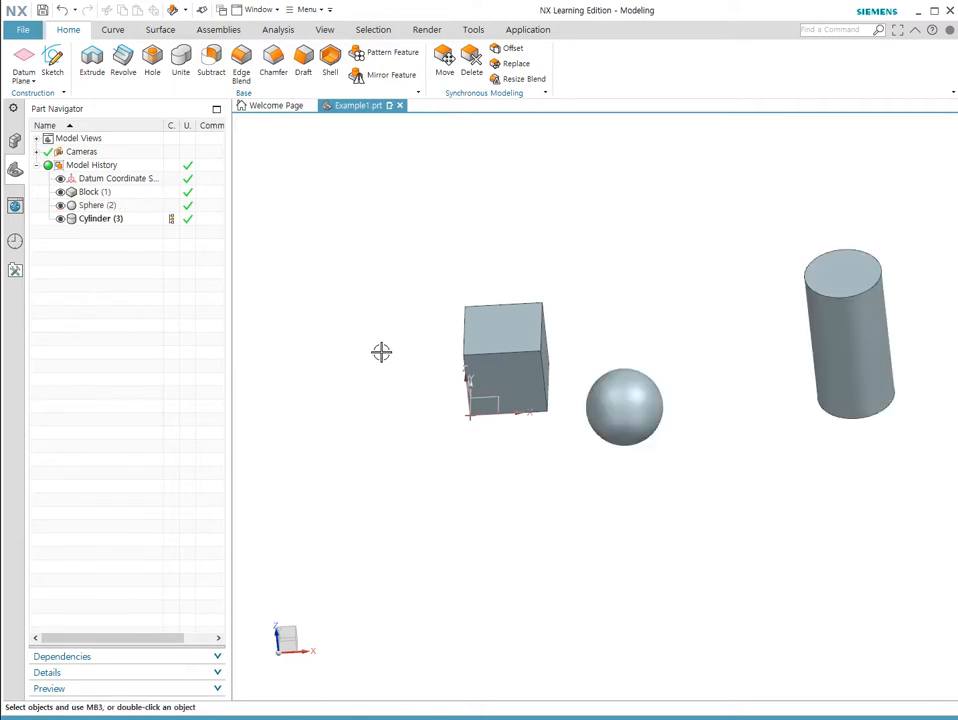
Step: Edit the cylinder feature and set its diameter to 20 mm and its height to 10 mm
{"action": "middle_click_drag", "start_coordinate": [637, 353], "coordinate": [327, 258]}
{"action": "double_click", "coordinate": [89, 219]}
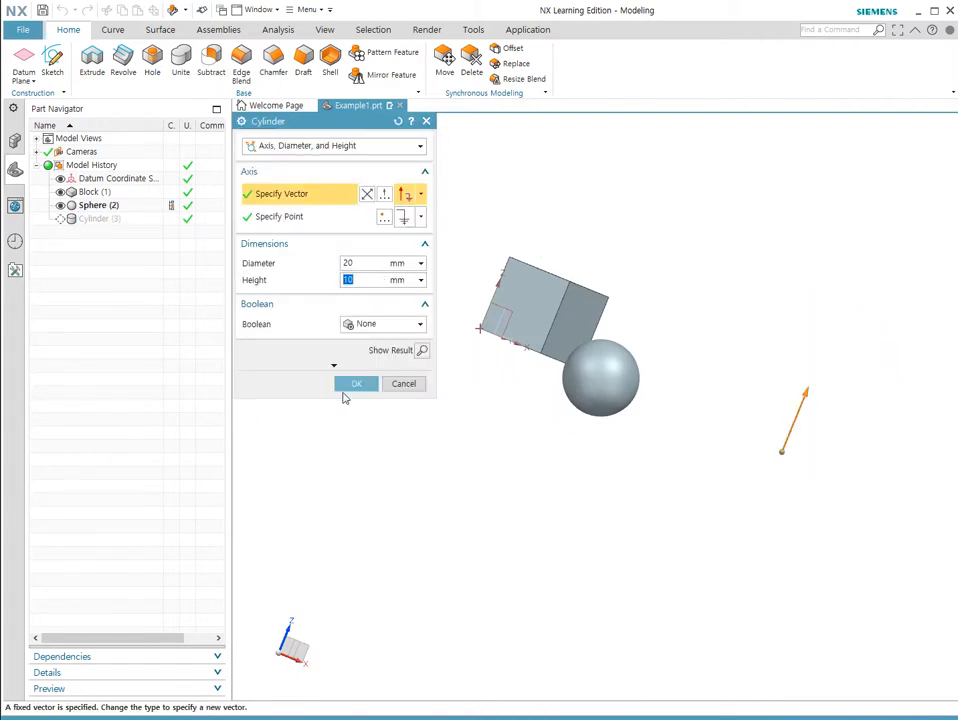
{"action": "left_click", "coordinate": [352, 386]}
{"action": "middle_click_drag", "start_coordinate": [359, 400], "coordinate": [521, 354]}
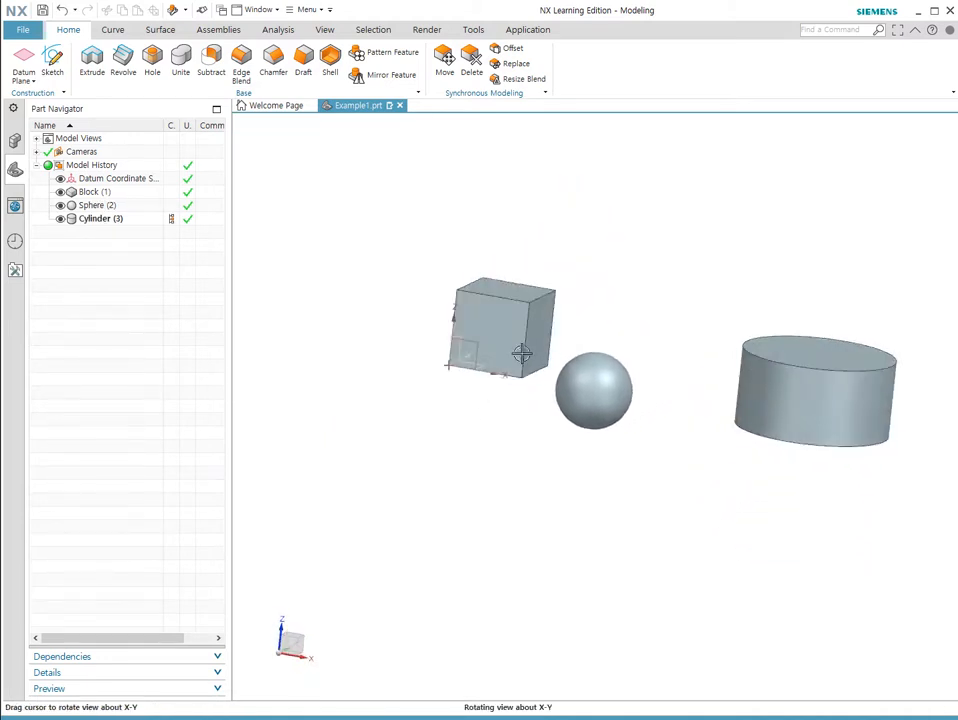
Step: Highlight the sphere and the cylinder alternately from the model history to identify their solids
{"action": "left_click", "coordinate": [104, 205]}
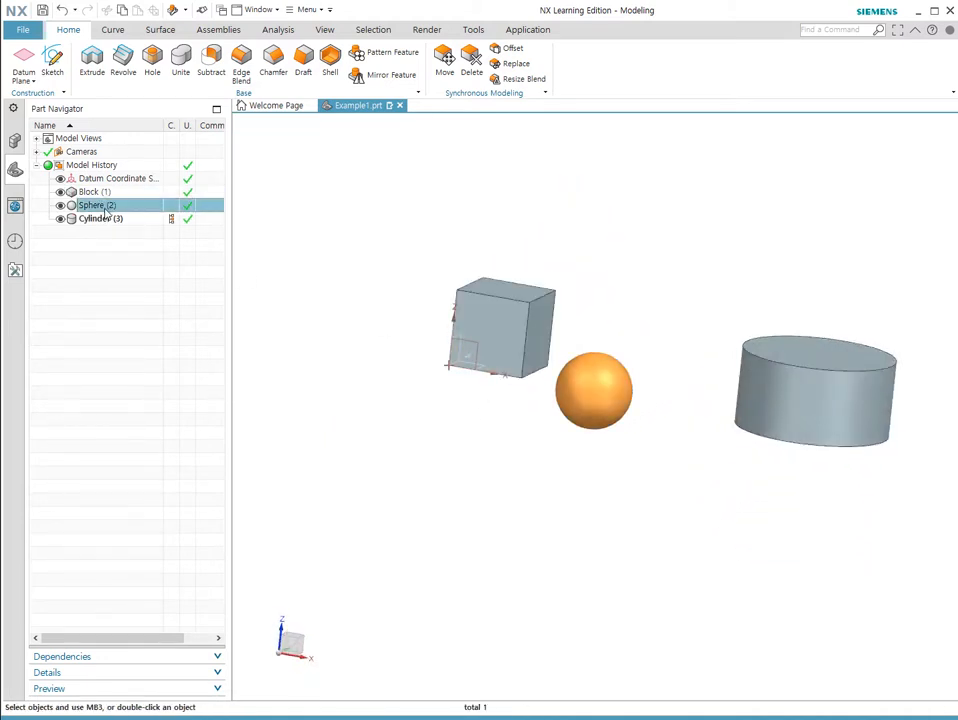
{"action": "left_click", "coordinate": [106, 219]}
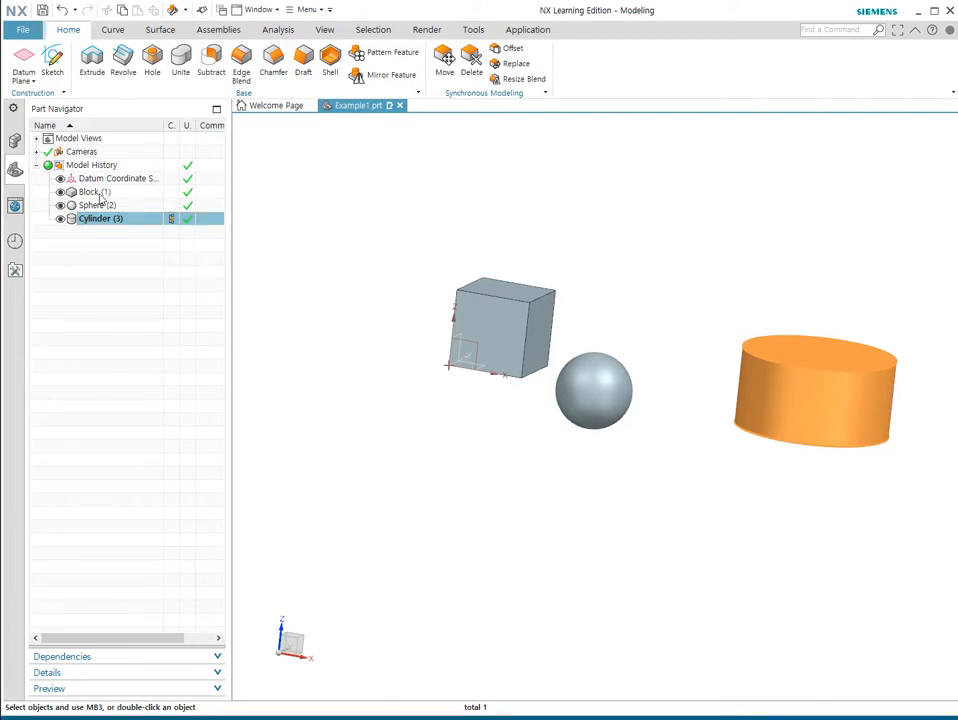
{"action": "left_click", "coordinate": [99, 205]}
{"action": "left_click", "coordinate": [102, 219]}
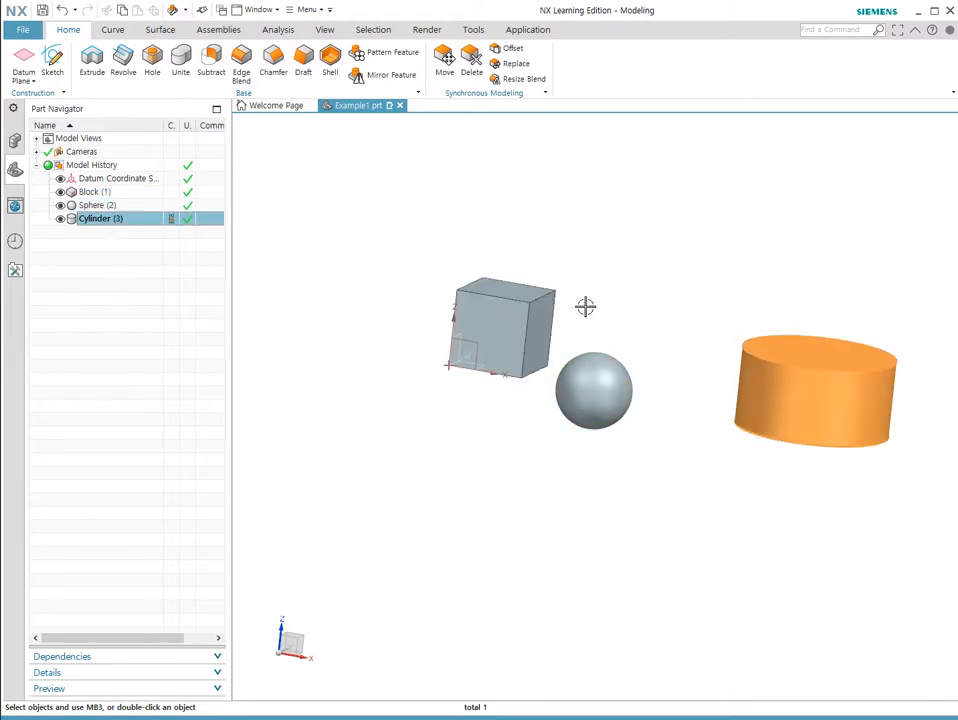
Step: Examine the block, sphere and cylinder from different sides and distances by rotating, zooming and panning the view
{"action": "middle_click_drag", "start_coordinate": [648, 284], "coordinate": [708, 358]}
{"action": "scroll", "coordinate": [611, 325], "scroll_direction": "up", "scroll_amount": 6}
{"action": "scroll", "coordinate": [611, 325], "scroll_direction": "down", "scroll_amount": 5}
{"action": "scroll", "coordinate": [614, 344], "scroll_direction": "up", "scroll_amount": 5}
{"action": "scroll", "coordinate": [613, 345], "scroll_direction": "down", "scroll_amount": 4}
{"action": "scroll", "coordinate": [693, 361], "scroll_direction": "down", "scroll_amount": 3}
{"action": "scroll", "coordinate": [669, 348], "scroll_direction": "up", "scroll_amount": 2}
{"action": "middle_click_drag", "start_coordinate": [712, 359], "coordinate": [527, 320], "text": "shift"}
{"action": "middle_click_drag", "start_coordinate": [433, 364], "coordinate": [600, 310], "text": "shift"}
{"action": "middle_click_drag", "start_coordinate": [665, 355], "coordinate": [623, 465], "text": "shift"}
{"action": "scroll", "coordinate": [633, 440], "scroll_direction": "up", "scroll_amount": 5}
{"action": "scroll", "coordinate": [645, 482], "scroll_direction": "down", "scroll_amount": 10}
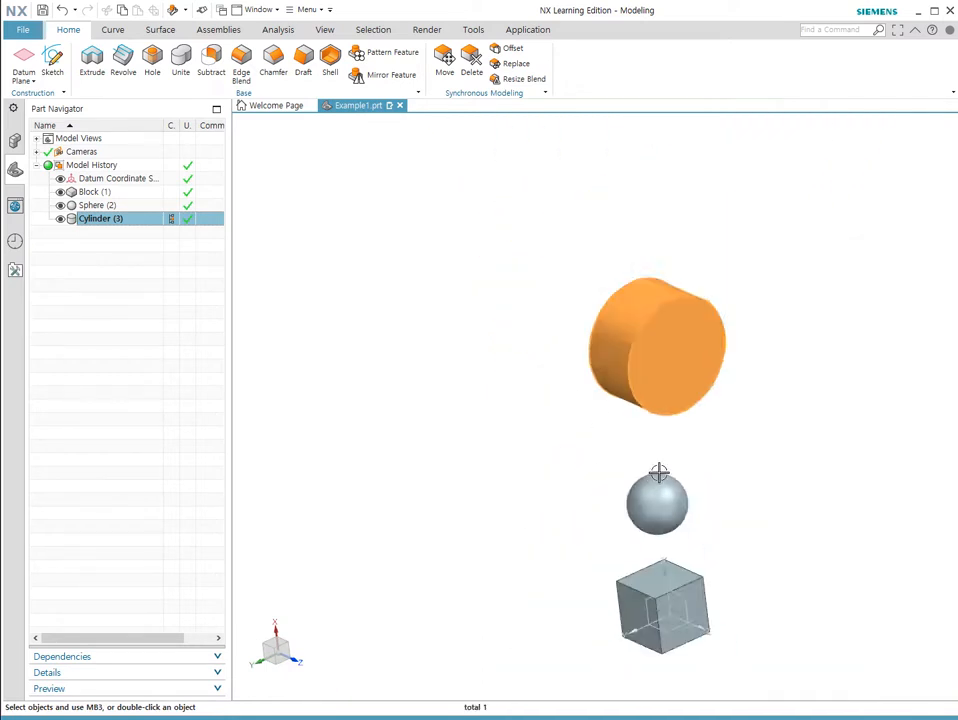
{"action": "scroll", "coordinate": [682, 508], "scroll_direction": "up", "scroll_amount": 4}
{"action": "middle_click_drag", "start_coordinate": [680, 502], "coordinate": [774, 355]}
Step: Orient the view to Trimetric and switch it to Isometric
{"action": "right_click", "coordinate": [464, 368]}
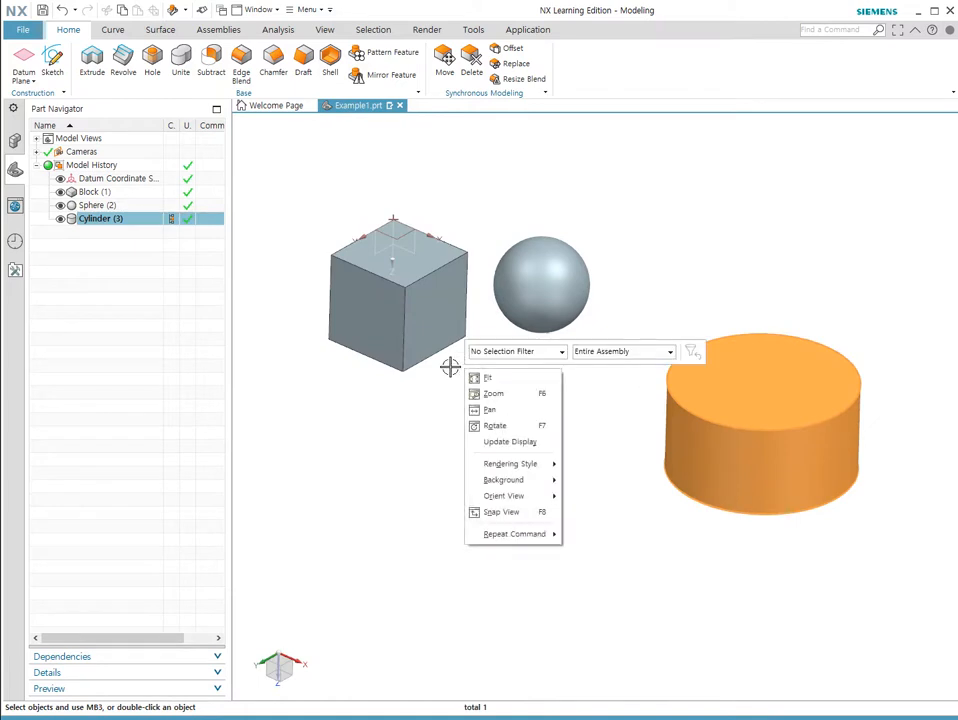
{"action": "mouse_move", "coordinate": [511, 496]}
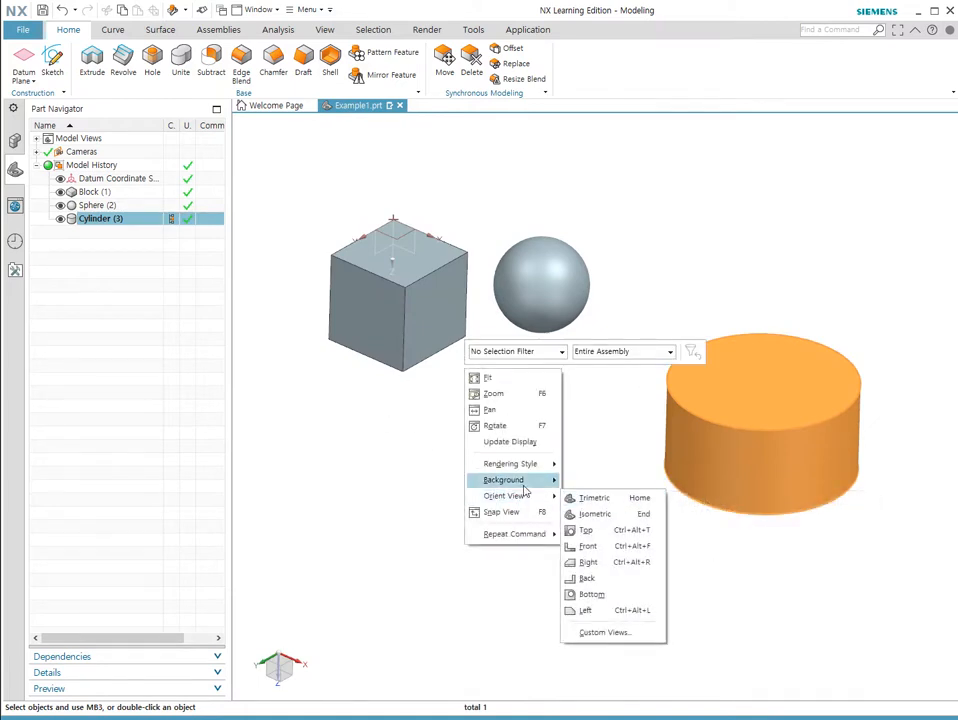
{"action": "right_click", "coordinate": [305, 328]}
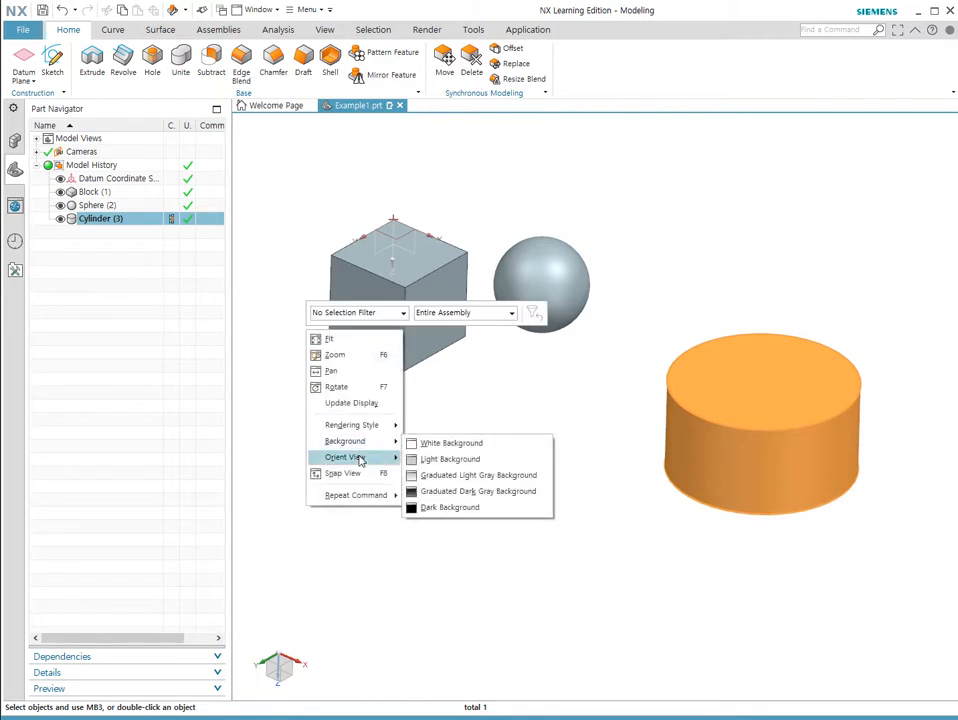
{"action": "mouse_move", "coordinate": [362, 457]}
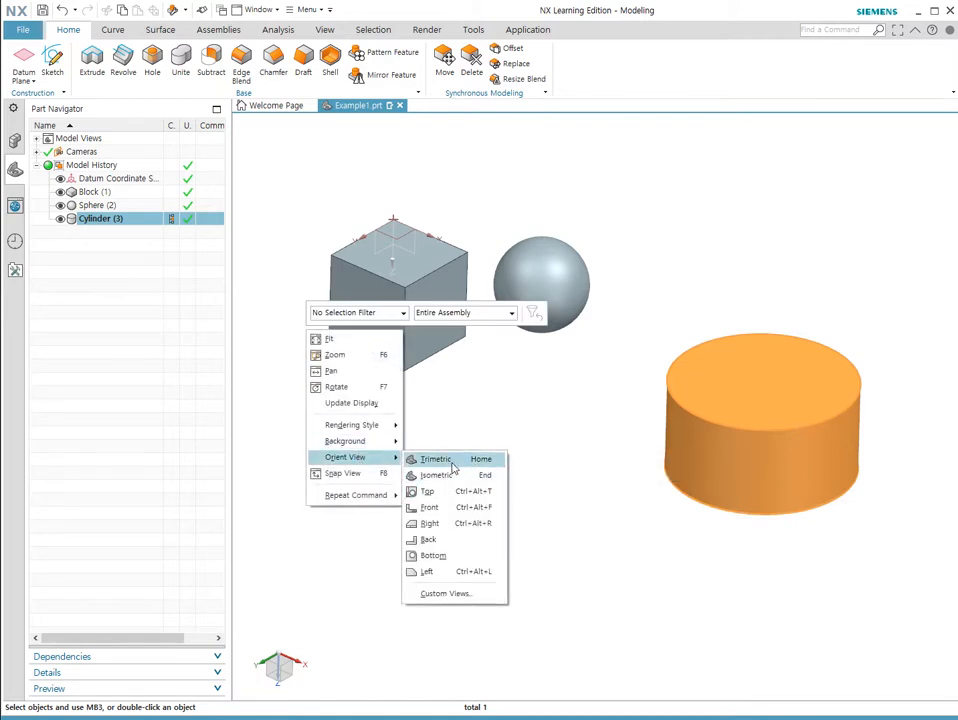
{"action": "left_click", "coordinate": [435, 458]}
{"action": "right_click", "coordinate": [342, 462]}
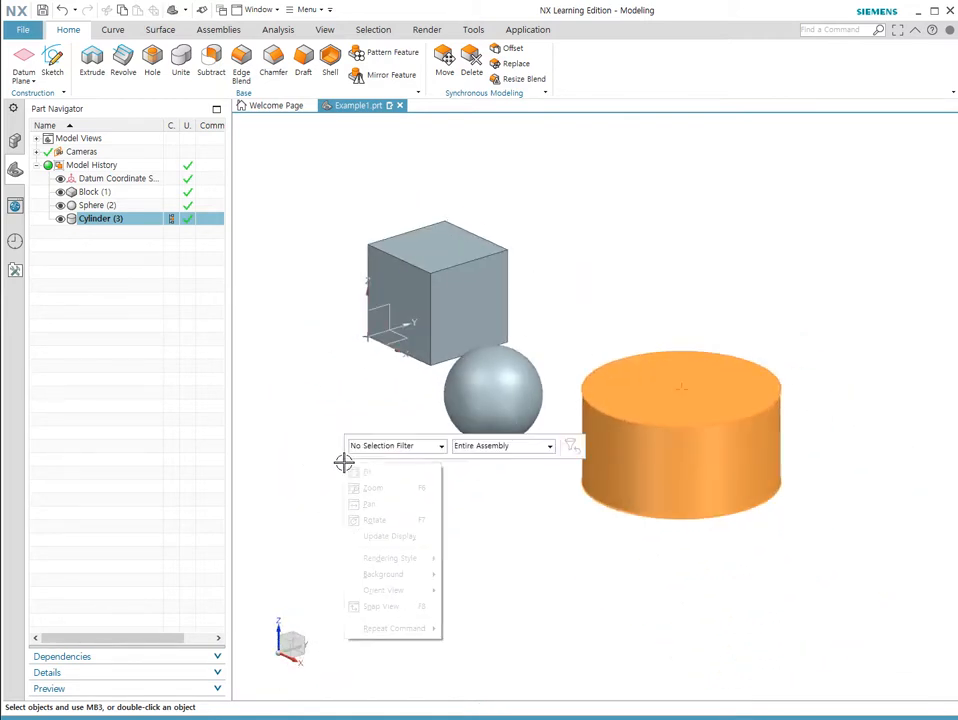
{"action": "mouse_move", "coordinate": [395, 558]}
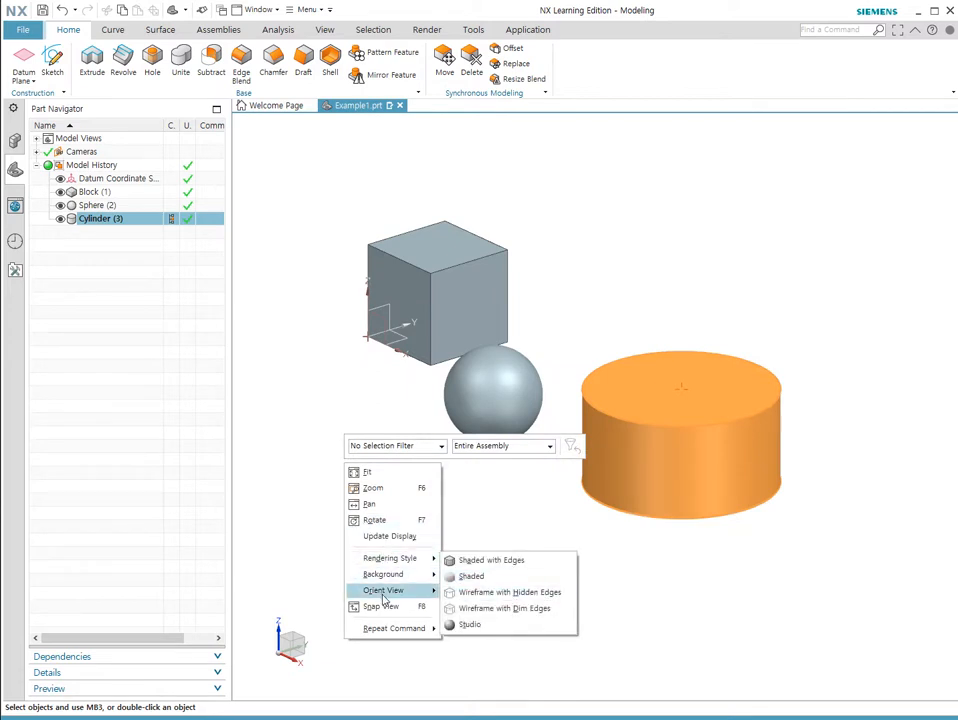
{"action": "mouse_move", "coordinate": [383, 590]}
{"action": "left_click", "coordinate": [472, 590]}
Step: Orient the view to Top and switch it to Left
{"action": "scroll", "coordinate": [519, 512], "scroll_direction": "down", "scroll_amount": 3}
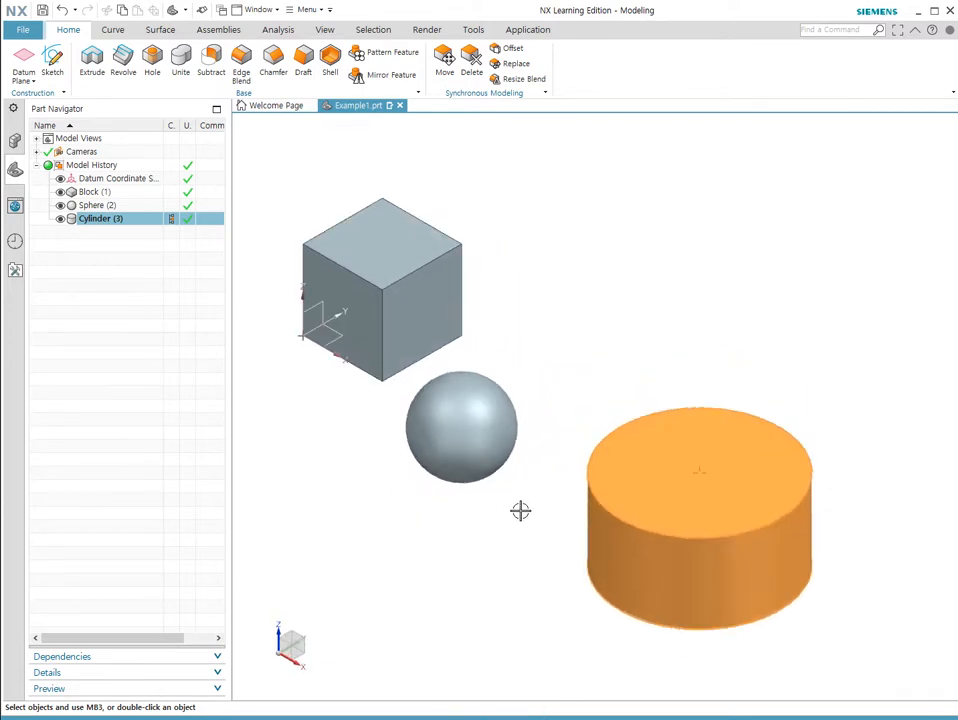
{"action": "right_click", "coordinate": [355, 415]}
{"action": "mouse_move", "coordinate": [415, 552]}
{"action": "left_click", "coordinate": [487, 590]}
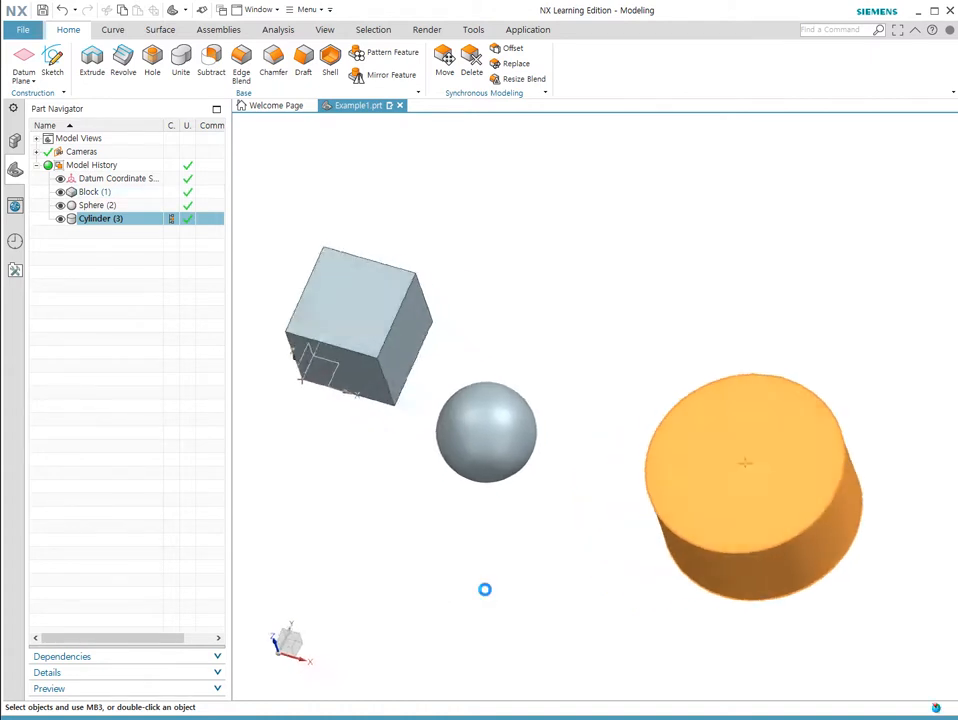
{"action": "right_click", "coordinate": [543, 487]}
{"action": "mouse_move", "coordinate": [589, 622]}
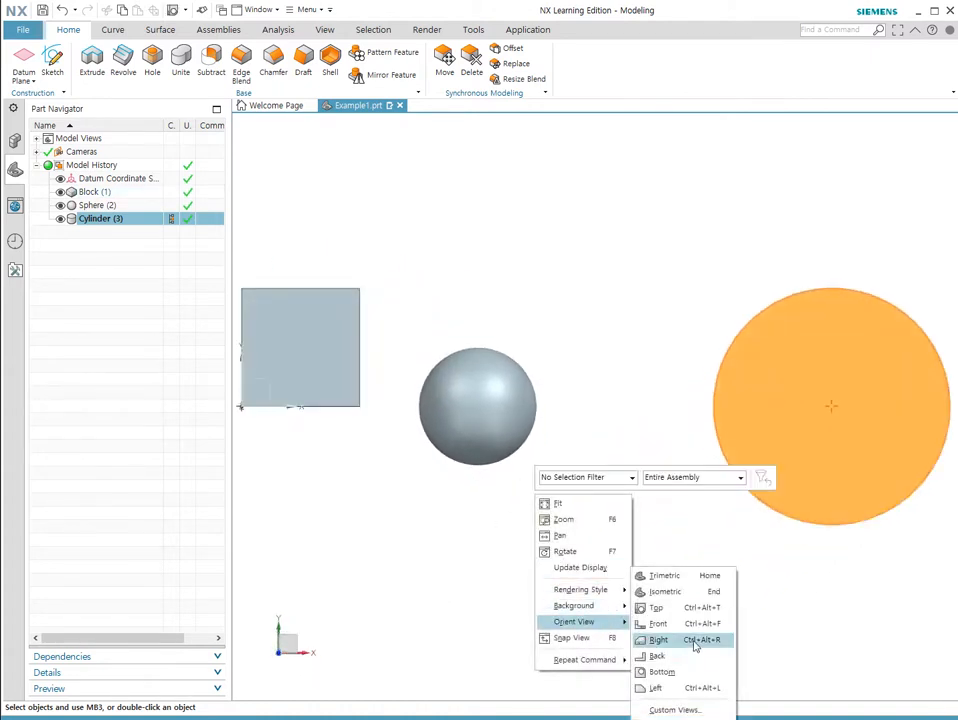
{"action": "left_click", "coordinate": [655, 687]}
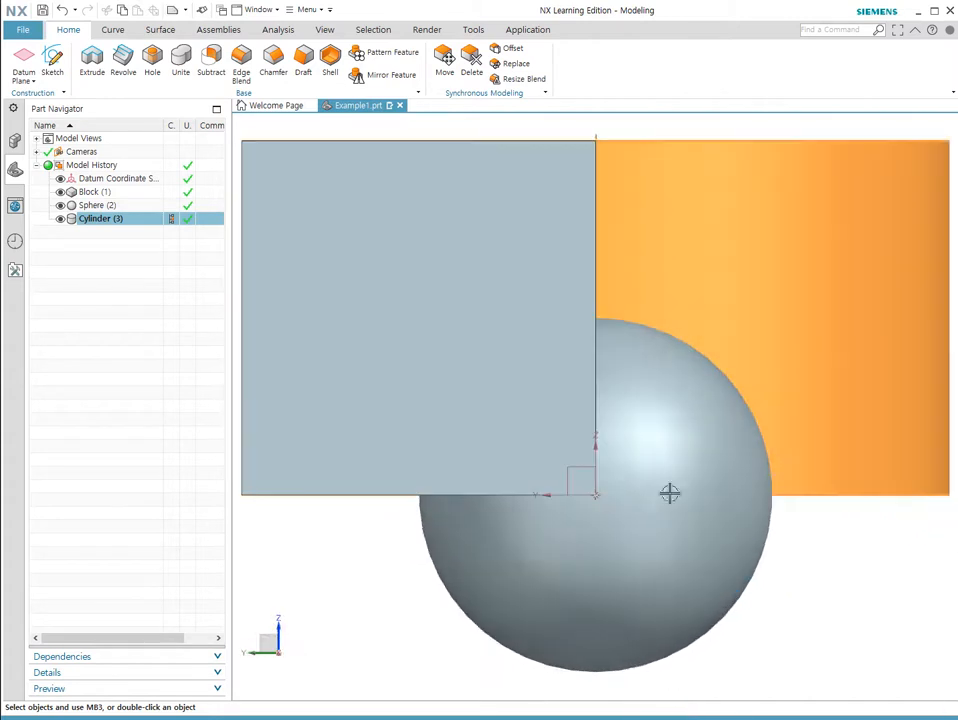
Step: Open the custom views and step through several canned views of the solids, closing the dialog when done
{"action": "right_click", "coordinate": [376, 592]}
{"action": "mouse_move", "coordinate": [432, 545]}
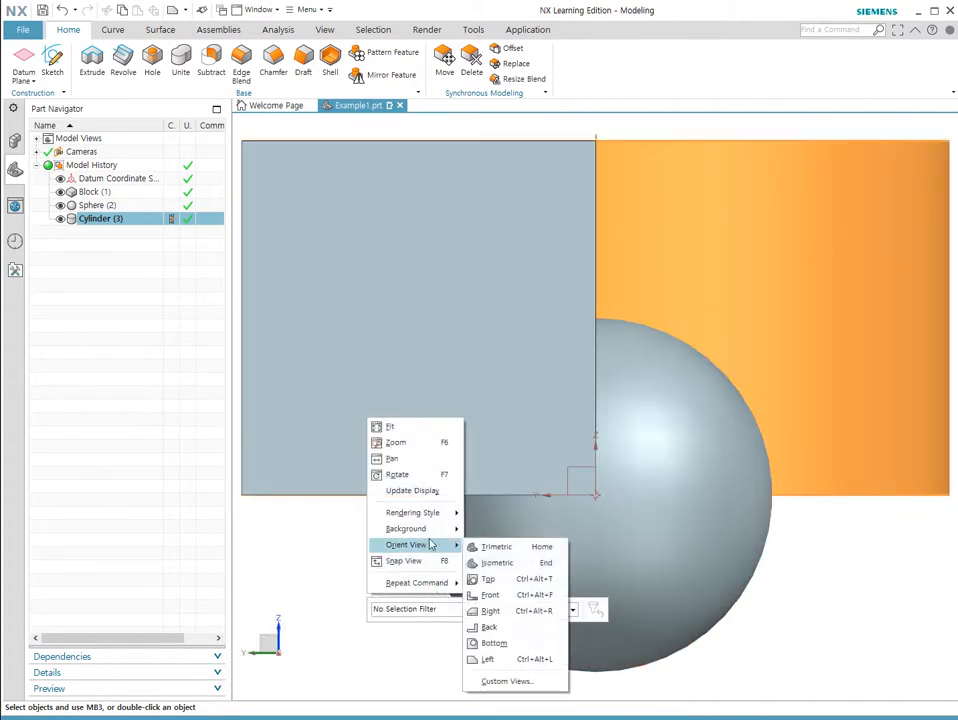
{"action": "left_click", "coordinate": [541, 678]}
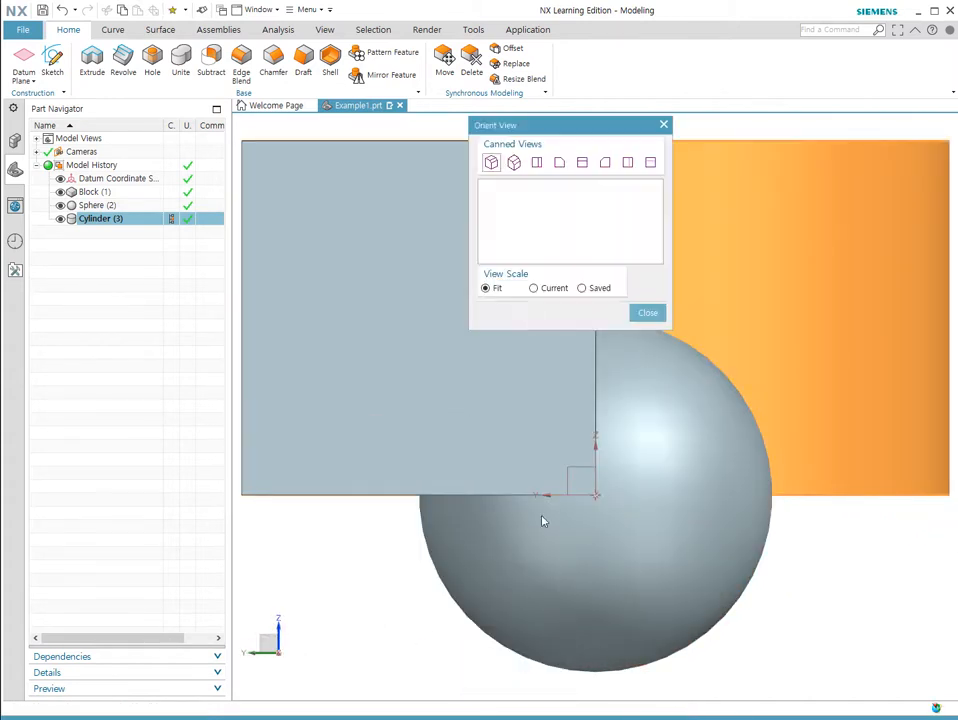
{"action": "left_click", "coordinate": [514, 163]}
{"action": "left_click", "coordinate": [582, 162]}
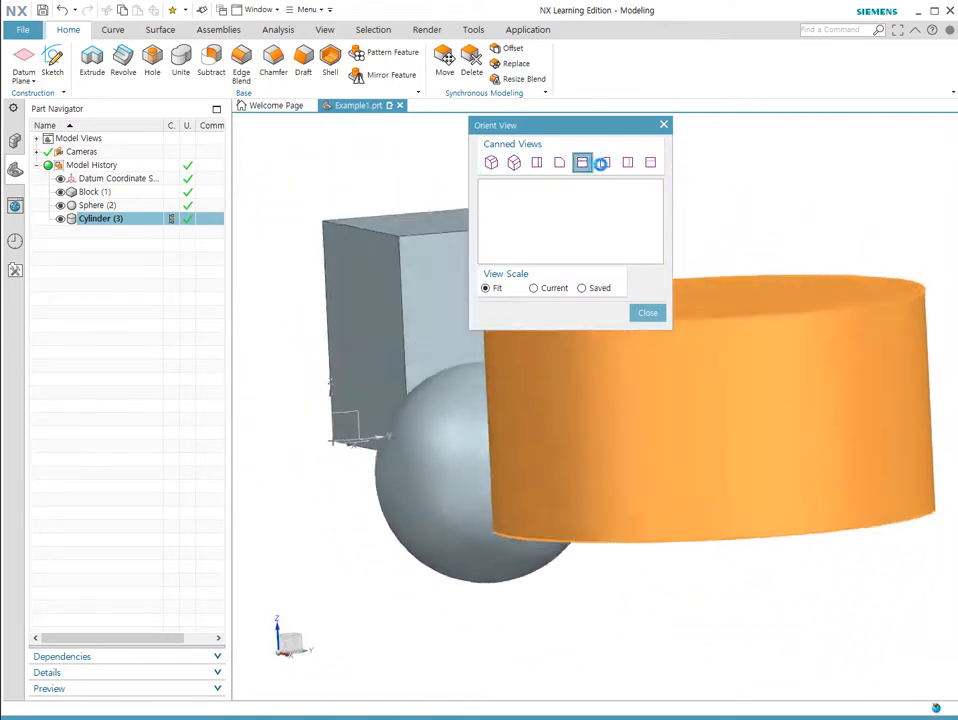
{"action": "left_click", "coordinate": [604, 163]}
{"action": "left_click", "coordinate": [628, 163]}
{"action": "left_click", "coordinate": [651, 163]}
{"action": "left_click", "coordinate": [492, 164]}
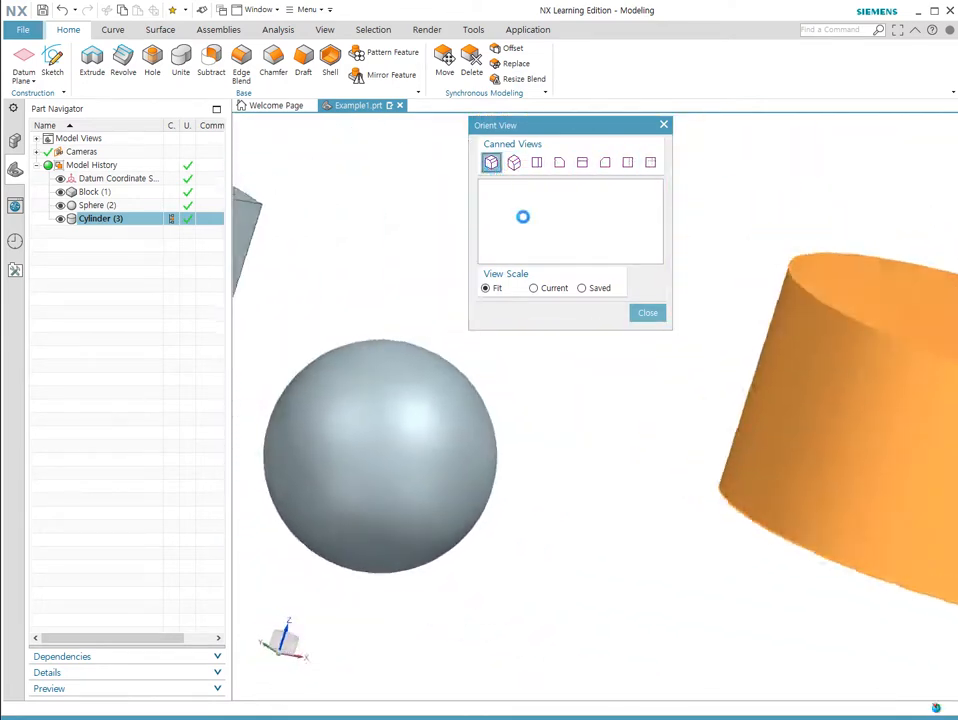
{"action": "left_click", "coordinate": [650, 315]}
Step: Delete the block, sphere and cylinder features together from the model history
{"action": "middle_click_drag", "start_coordinate": [579, 372], "coordinate": [605, 452]}
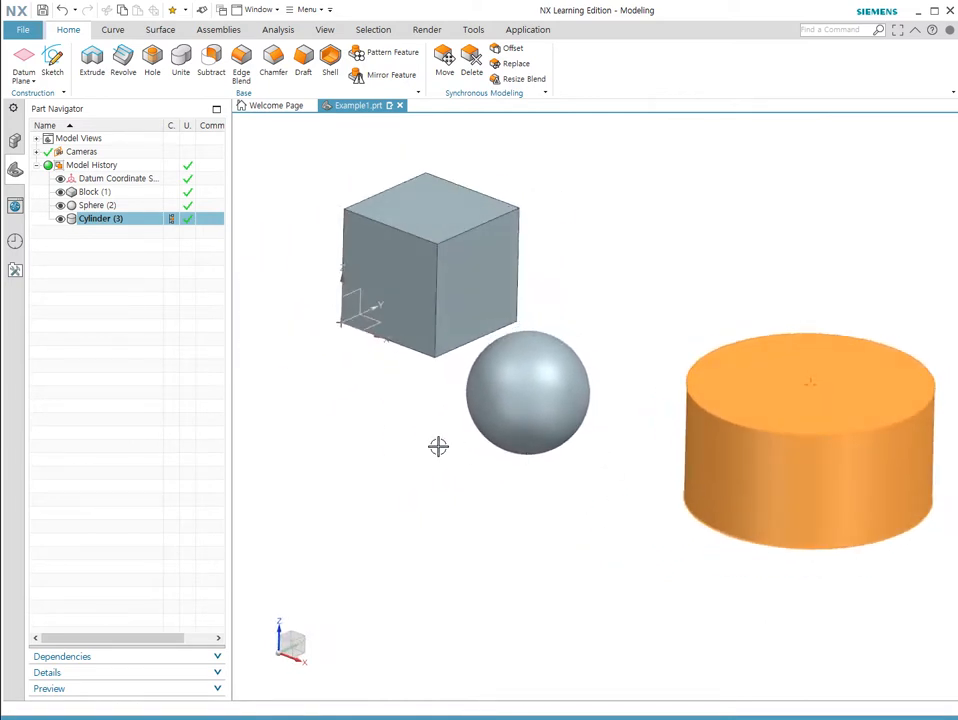
{"action": "left_click", "coordinate": [95, 192], "text": "shift"}
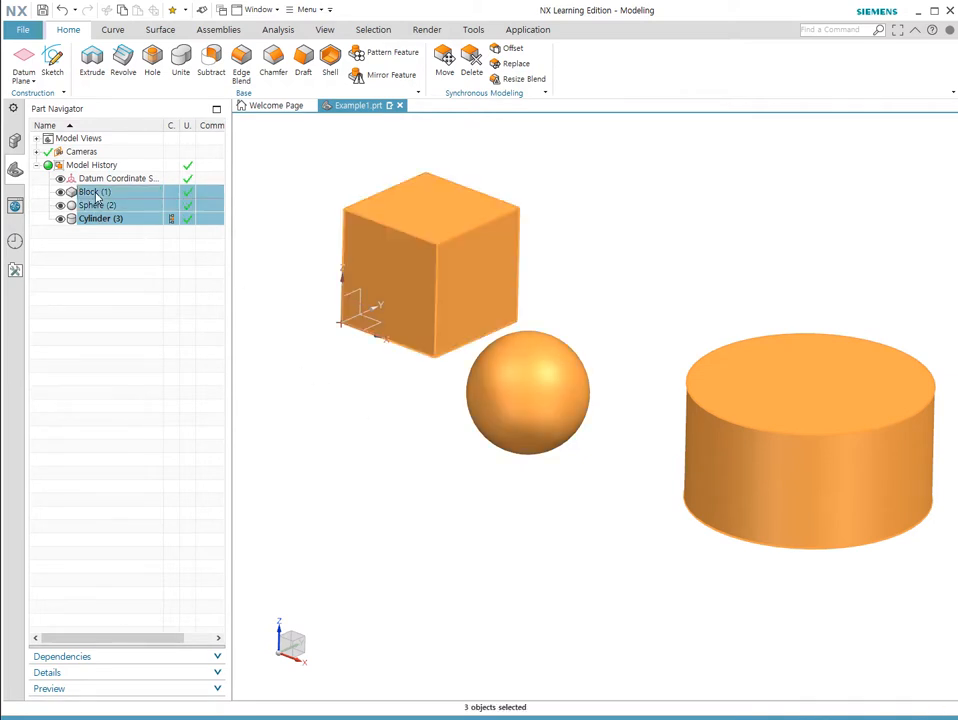
{"action": "key", "text": "Delete"}
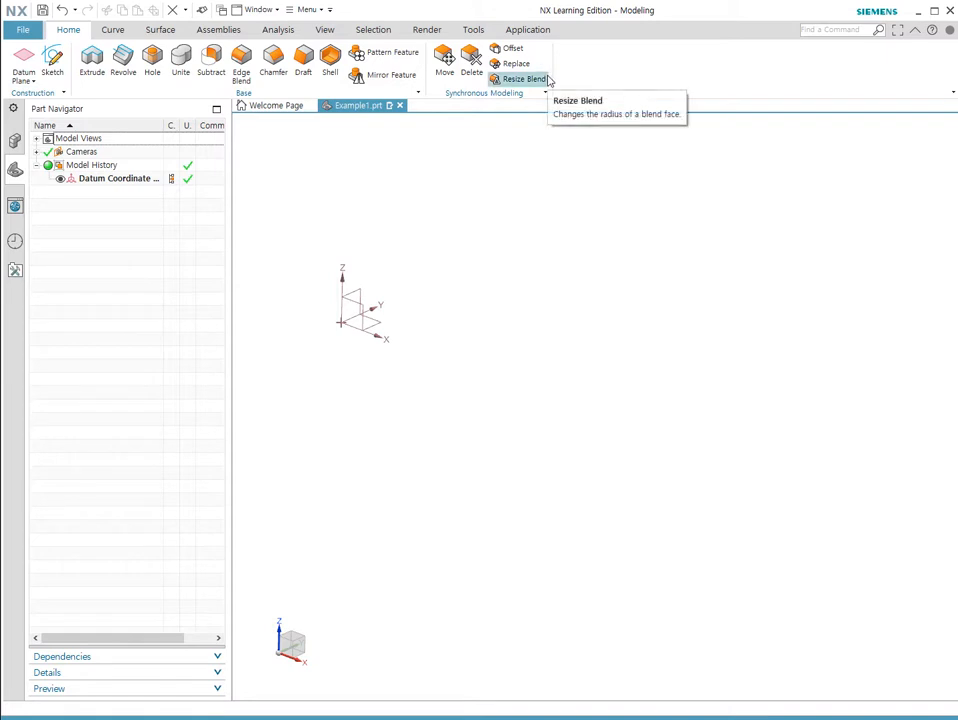
{"action": "left_click", "coordinate": [33, 82]}
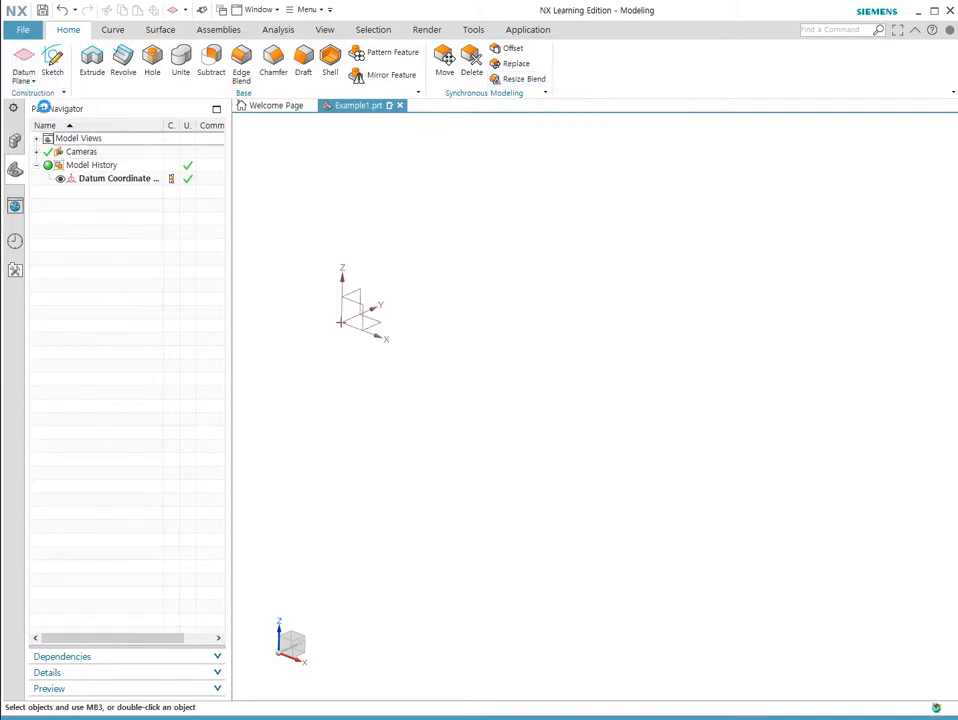
{"action": "key", "text": "Escape"}
{"action": "left_click", "coordinate": [33, 81]}
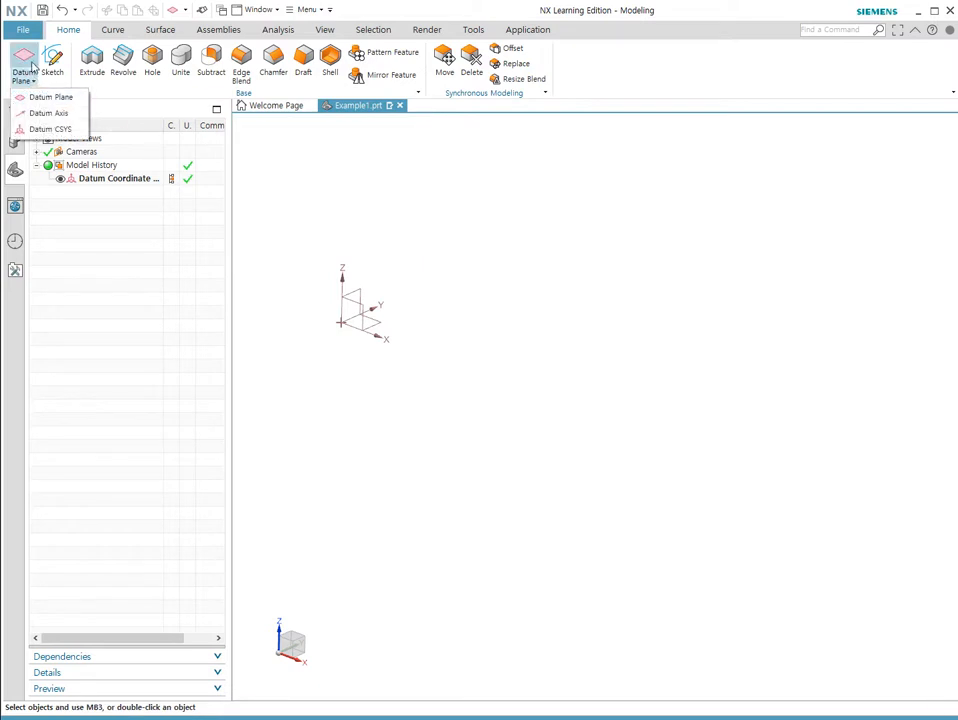
{"action": "left_click", "coordinate": [32, 64]}
{"action": "key", "text": "Escape"}
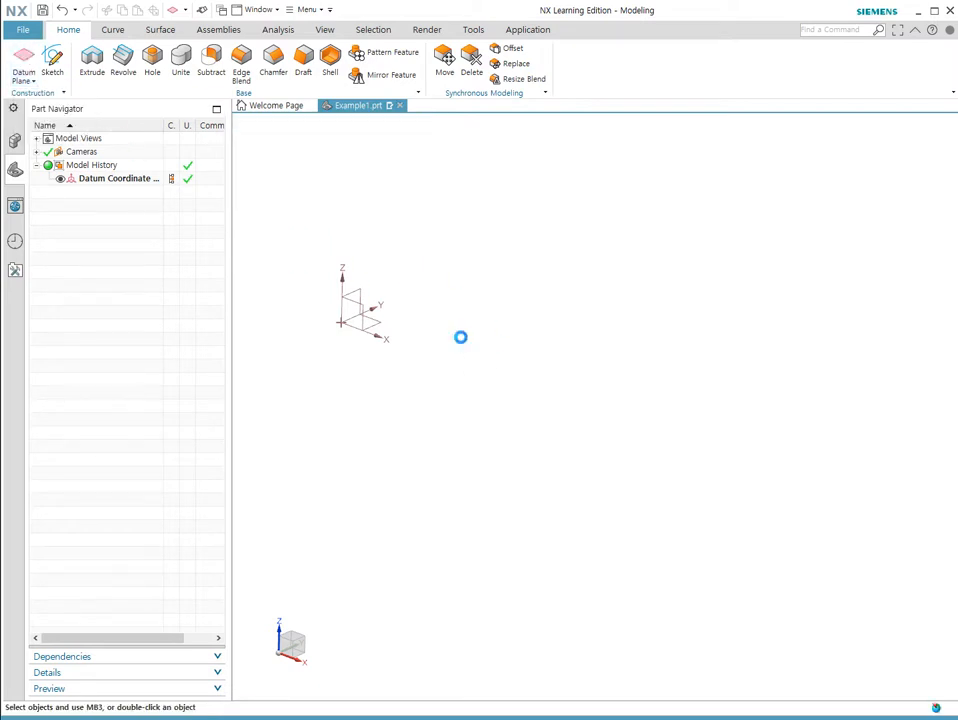
{"action": "middle_click_drag", "start_coordinate": [323, 325], "coordinate": [381, 340], "text": "shift"}
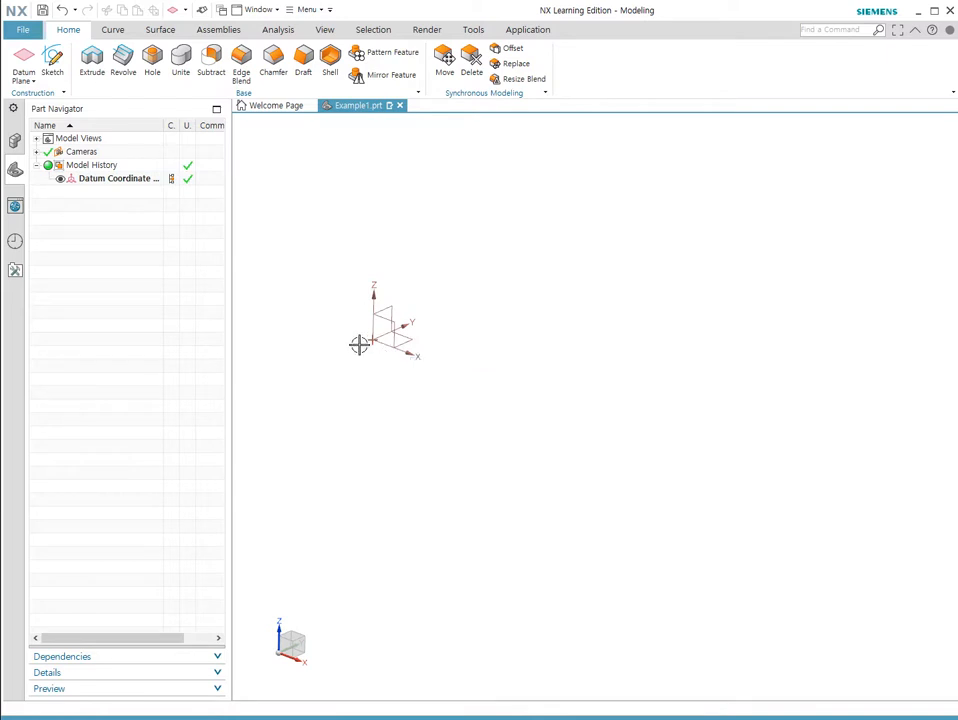
{"action": "left_click", "coordinate": [52, 62]}
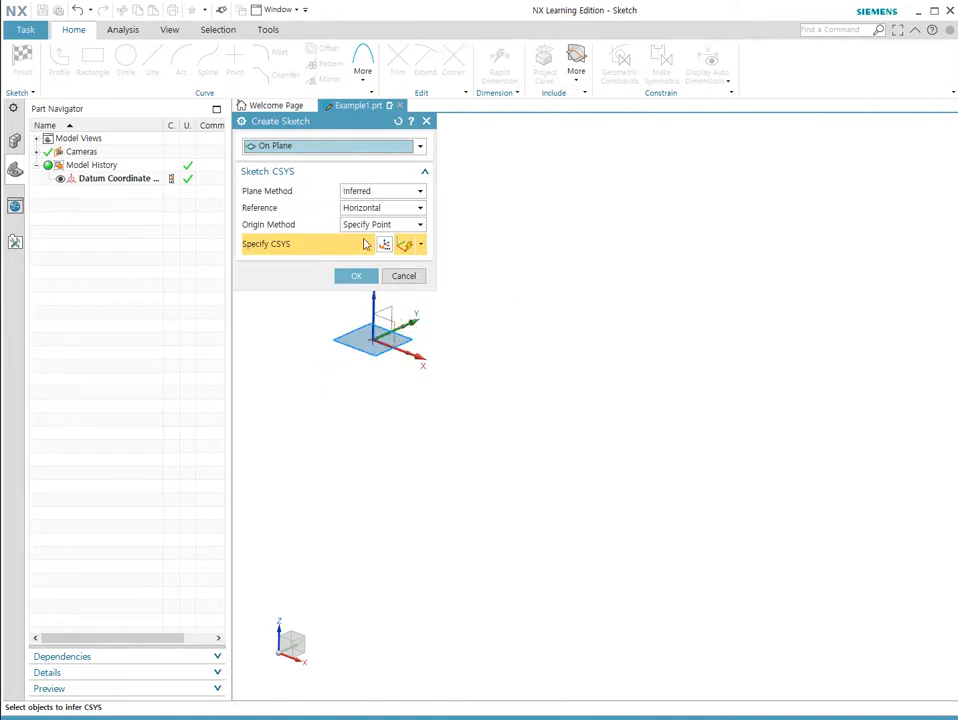
{"action": "left_click", "coordinate": [403, 275]}
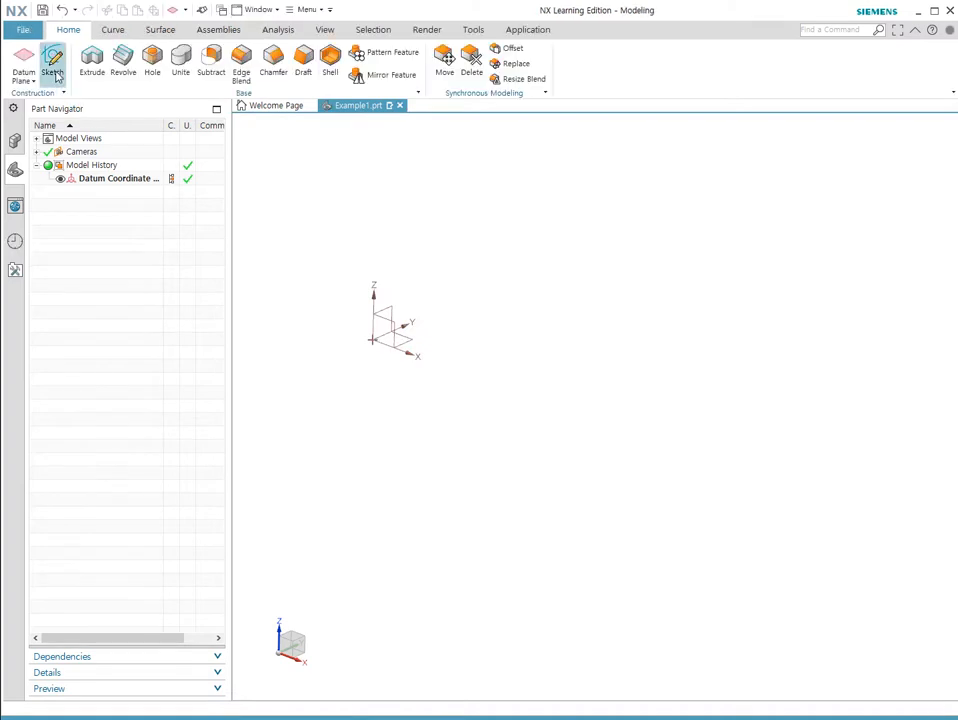
Step: Start a new sketch and try the On Path sketch type
{"action": "left_click", "coordinate": [53, 64]}
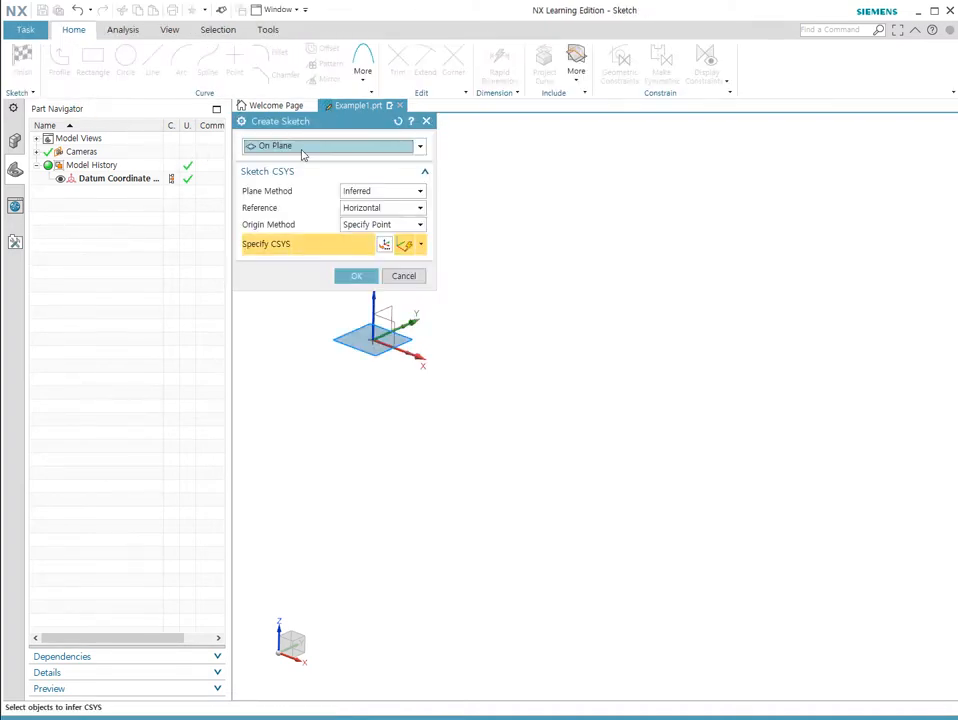
{"action": "left_click", "coordinate": [303, 150]}
{"action": "left_click", "coordinate": [300, 150]}
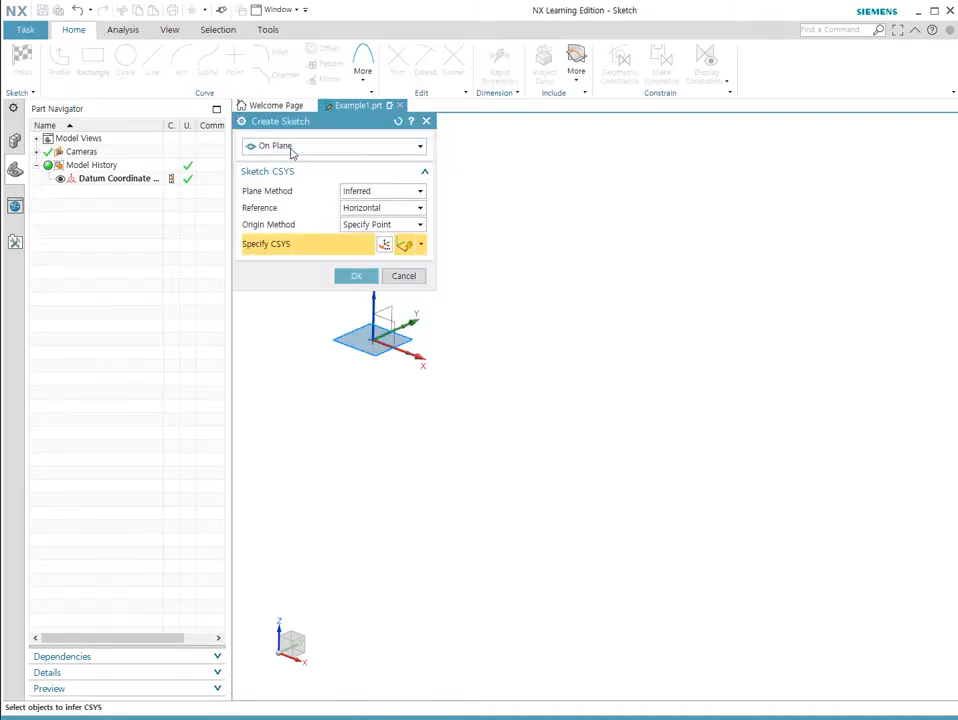
{"action": "left_click", "coordinate": [291, 151]}
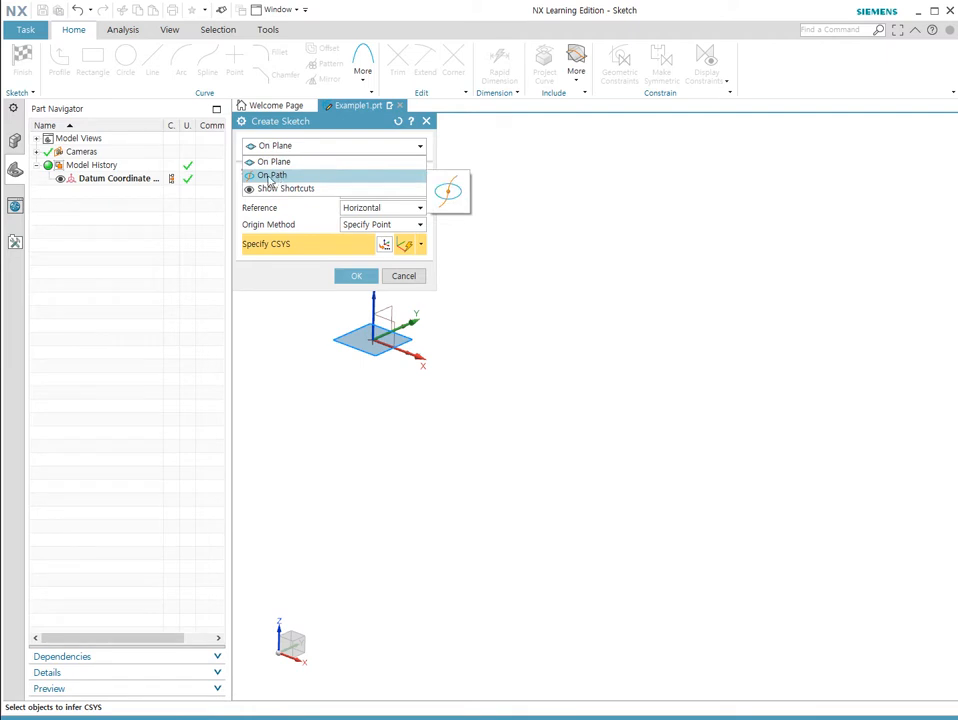
{"action": "left_click", "coordinate": [272, 176]}
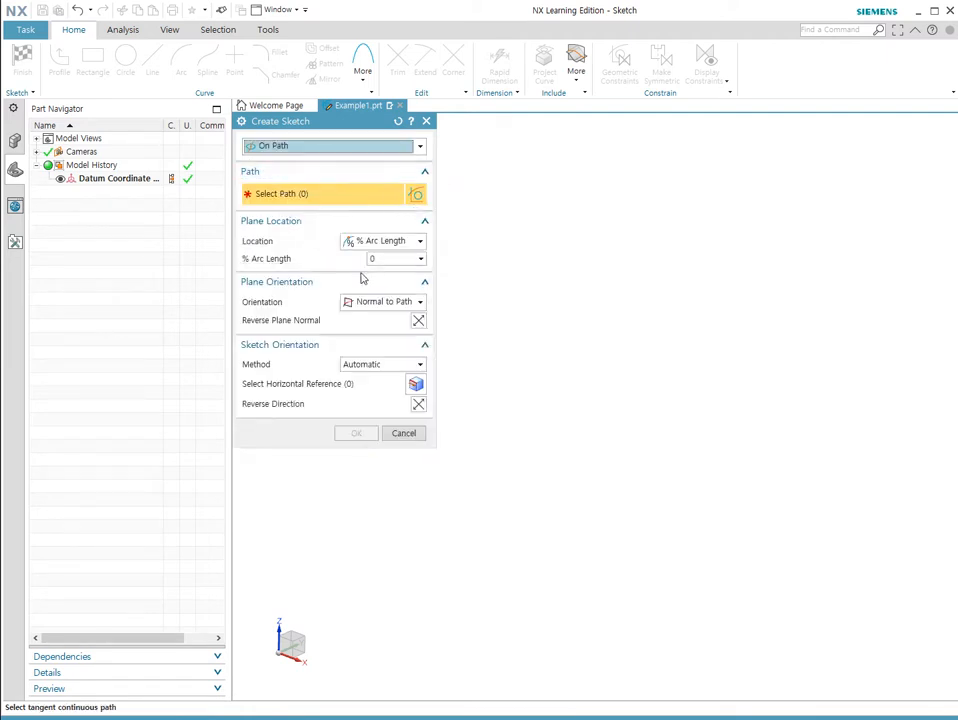
Step: Create an On Plane sketch with the Inferred plane method on the XY plane of the datum coordinate system
{"action": "left_click", "coordinate": [340, 147]}
{"action": "left_click", "coordinate": [316, 163]}
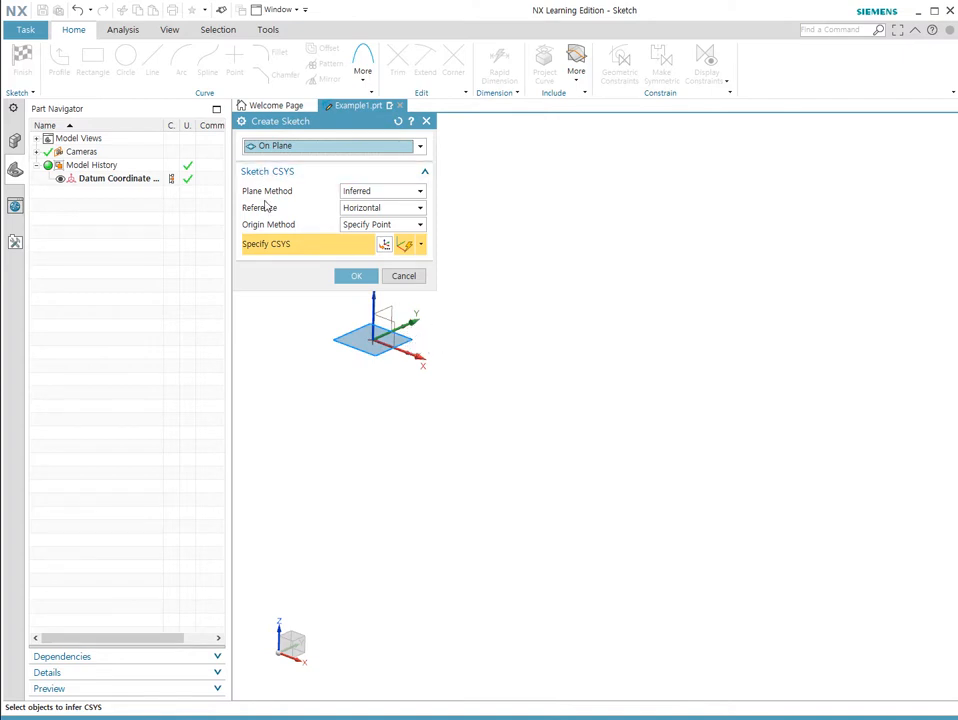
{"action": "left_click", "coordinate": [420, 191]}
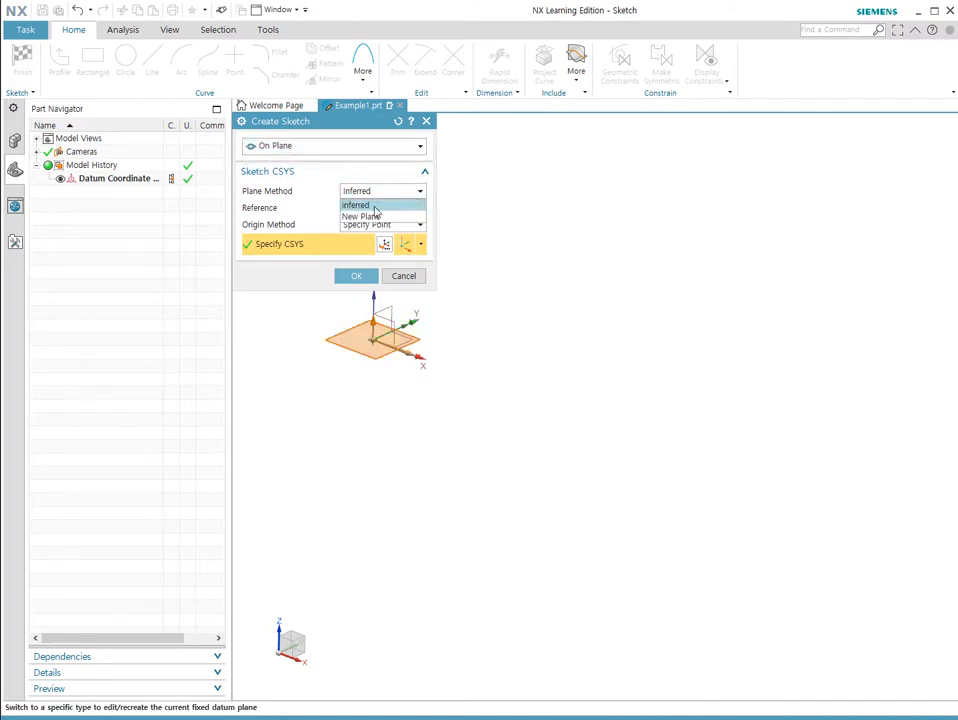
{"action": "left_click", "coordinate": [373, 206]}
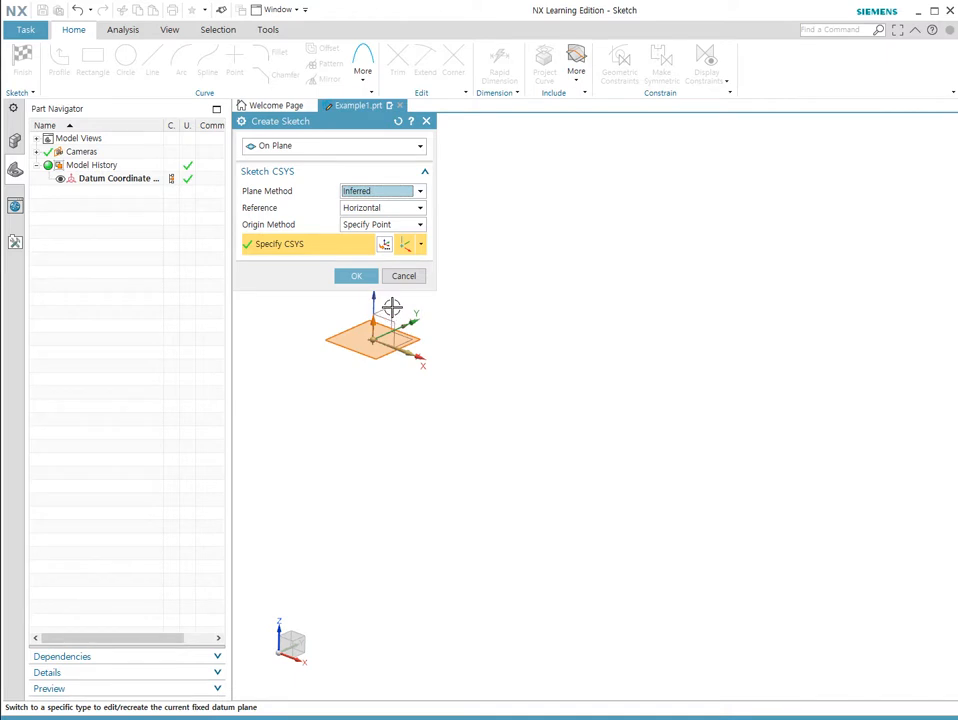
{"action": "left_click", "coordinate": [403, 280]}
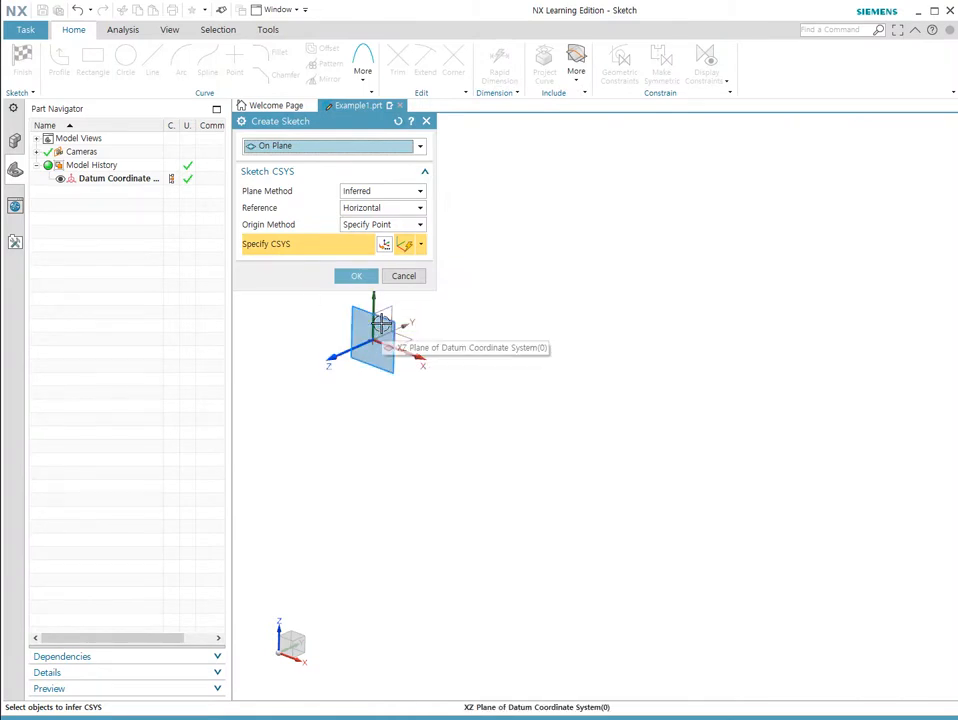
{"action": "left_click_drag", "start_coordinate": [296, 118], "coordinate": [504, 120]}
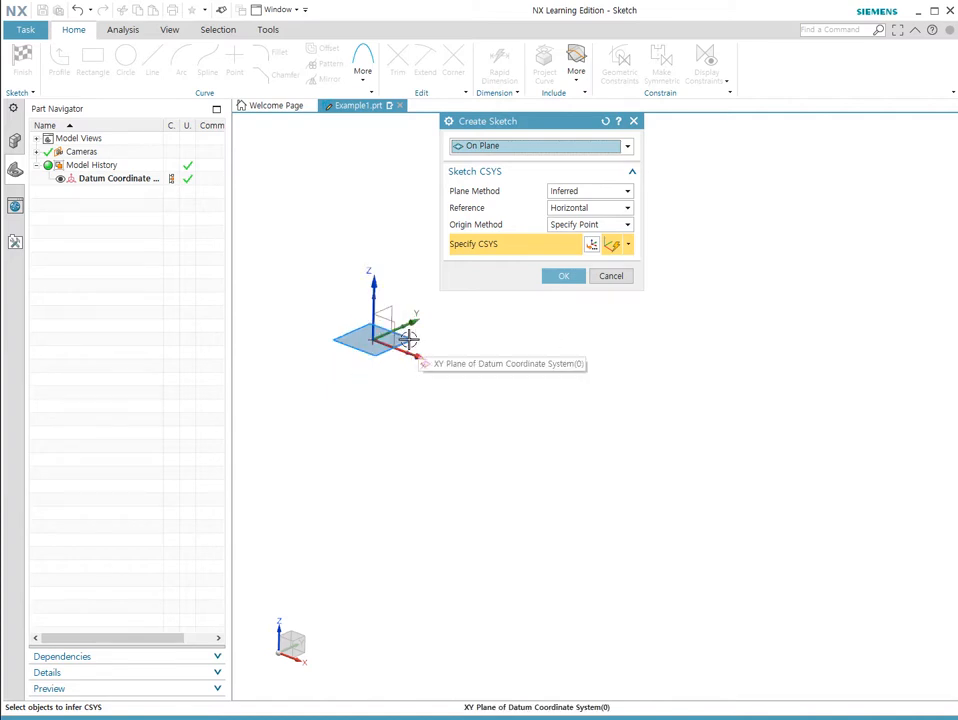
{"action": "left_click", "coordinate": [408, 340]}
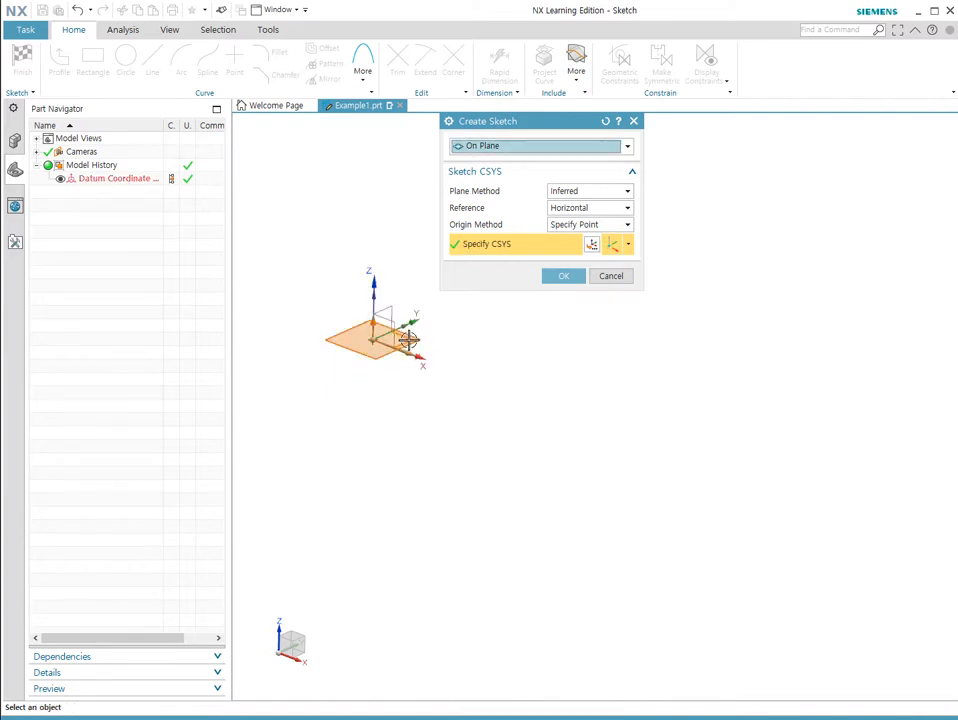
{"action": "left_click", "coordinate": [561, 278]}
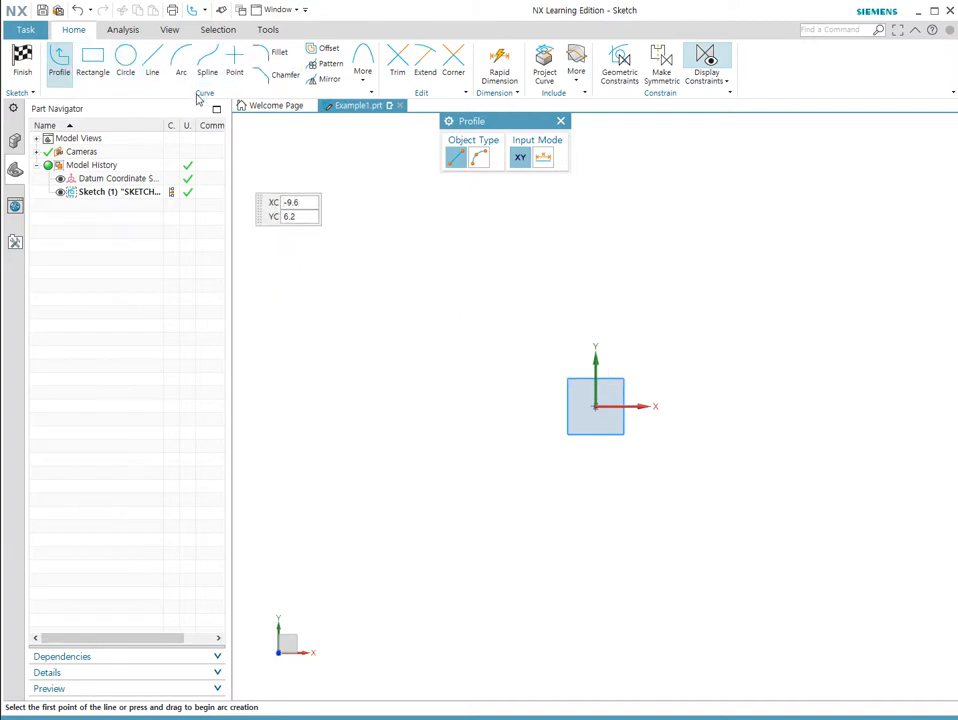
Step: Draw a rectangle about 4.7 by 3.5 from the sketch origin and a circle centred on its upper-left corner
{"action": "left_click", "coordinate": [93, 66]}
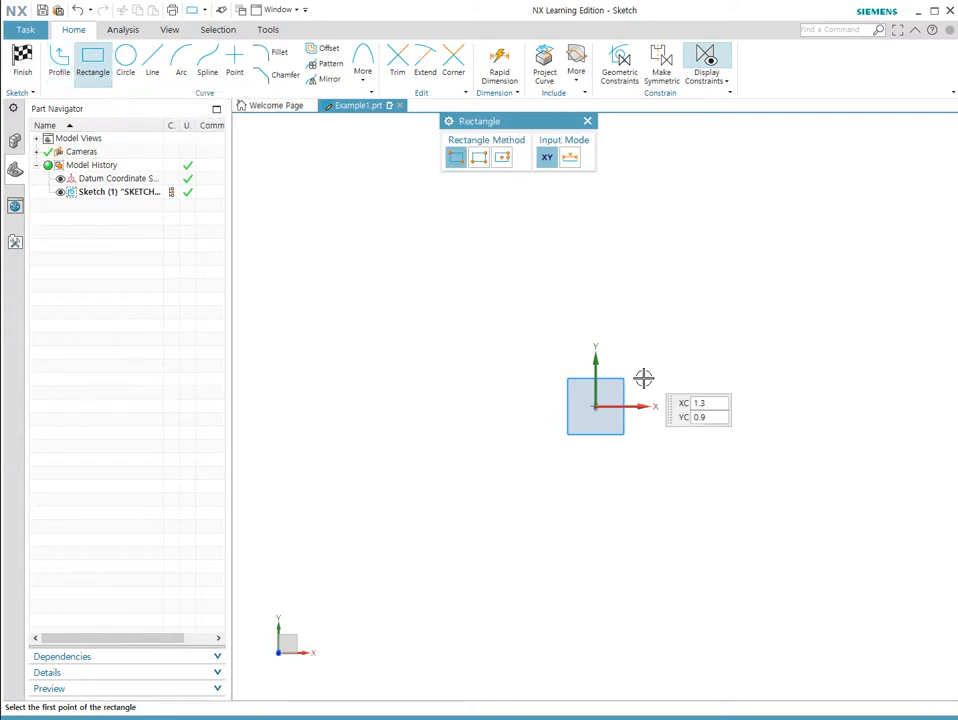
{"action": "left_click", "coordinate": [595, 406]}
{"action": "left_click", "coordinate": [773, 274]}
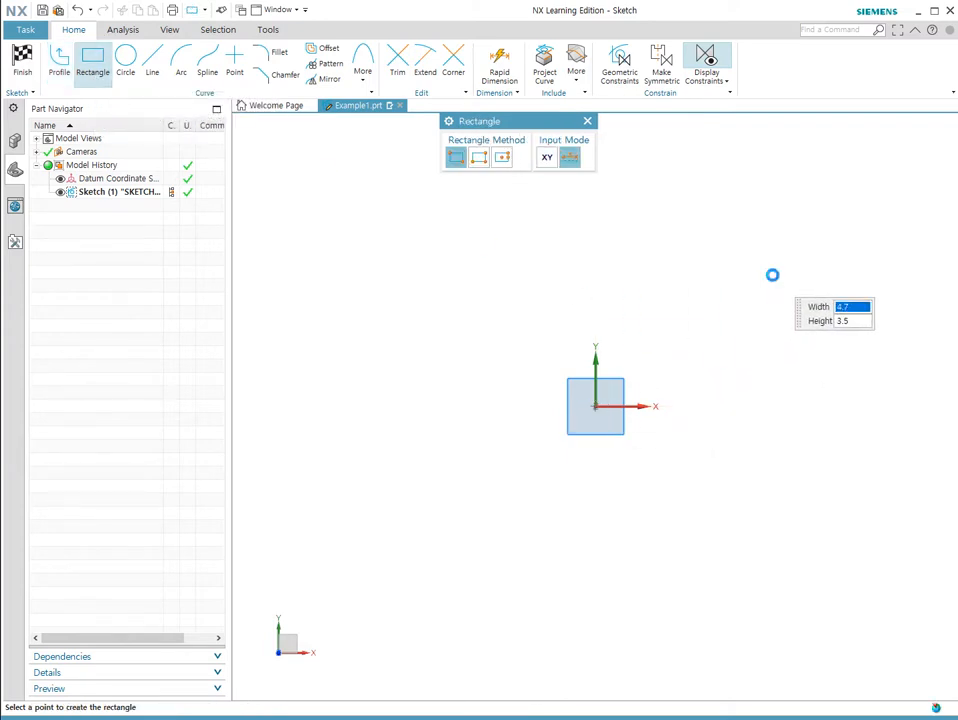
{"action": "left_click", "coordinate": [125, 68]}
{"action": "left_click", "coordinate": [595, 273]}
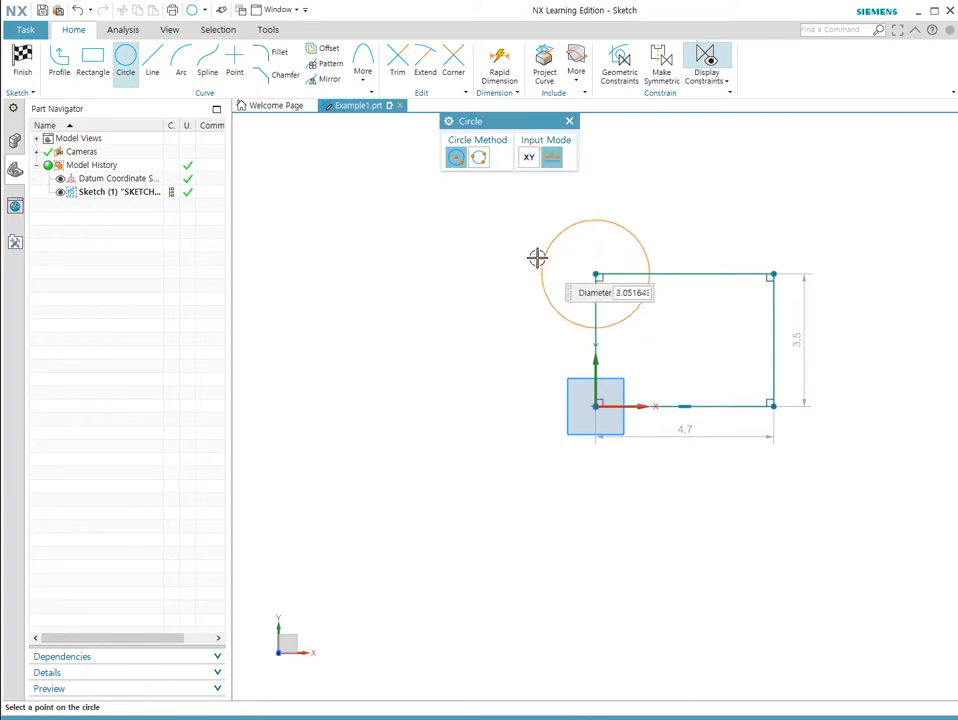
{"action": "left_click", "coordinate": [539, 257]}
Step: Draw lines below the rectangle's lower-right corner: about 3.3 vertical, 2.6 horizontal and a slanted one 3 long
{"action": "left_click", "coordinate": [152, 64]}
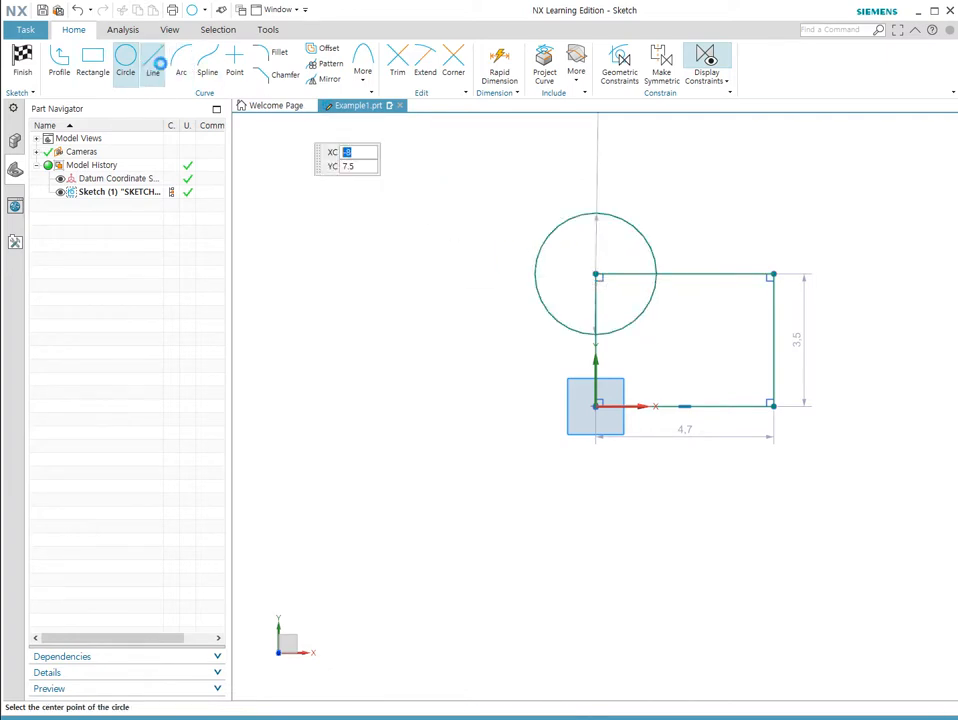
{"action": "left_click", "coordinate": [773, 406]}
{"action": "left_click", "coordinate": [773, 531]}
{"action": "left_click", "coordinate": [676, 531]}
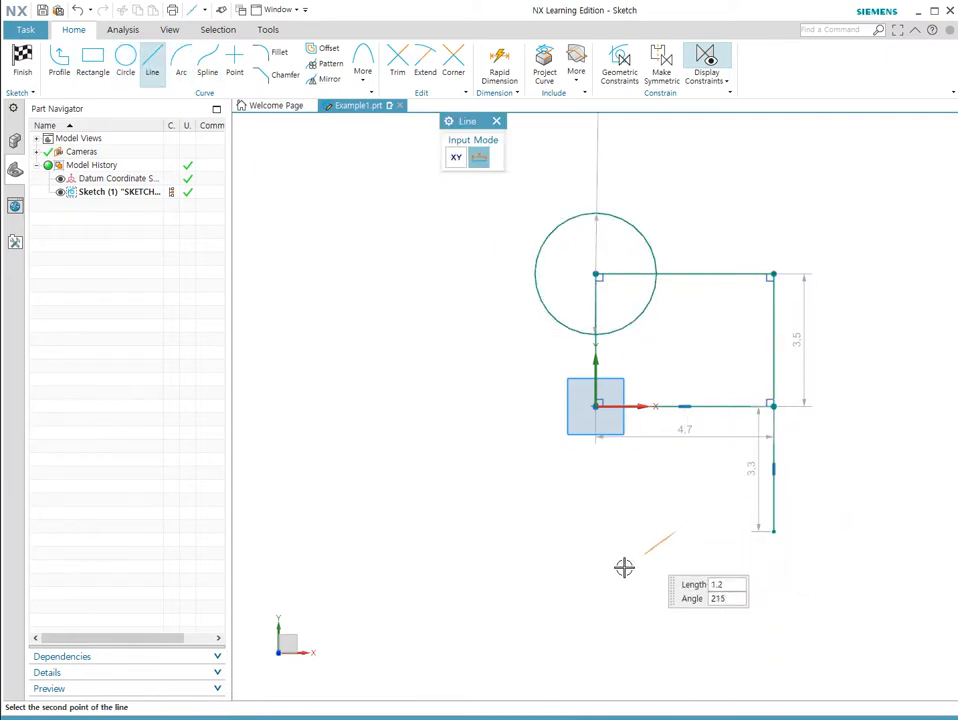
{"action": "type", "text": "3"}
{"action": "key", "text": "Return"}
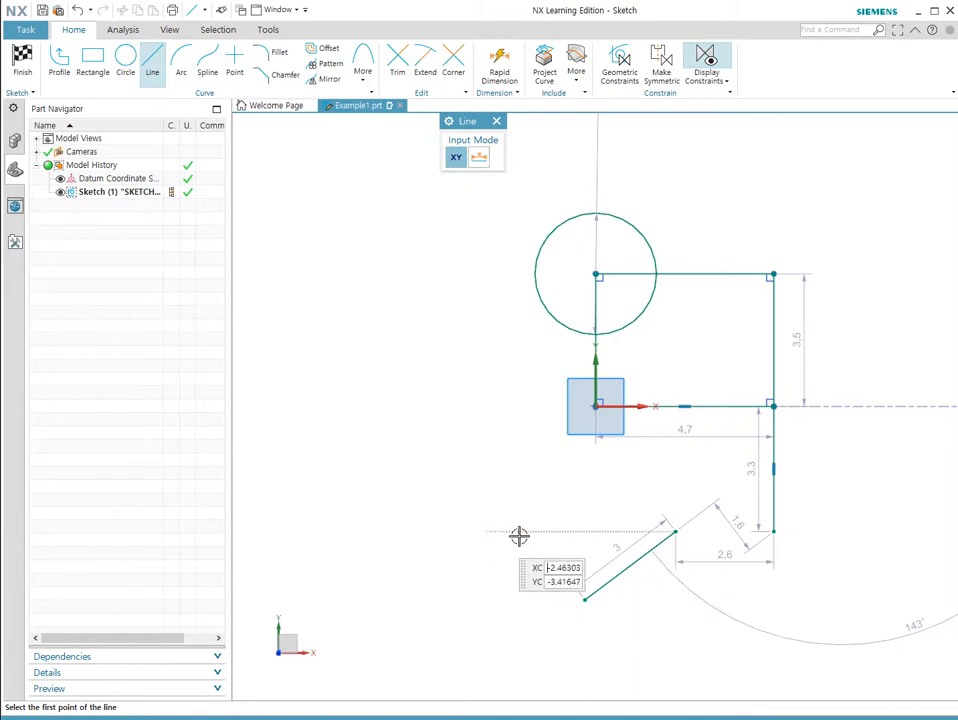
{"action": "left_click", "coordinate": [676, 531]}
{"action": "left_click", "coordinate": [773, 531]}
Step: Draw three separate slanted lines left of the origin, about 1.5, 2.8 at 45°, and 2 long, using both input modes
{"action": "left_click", "coordinate": [386, 338]}
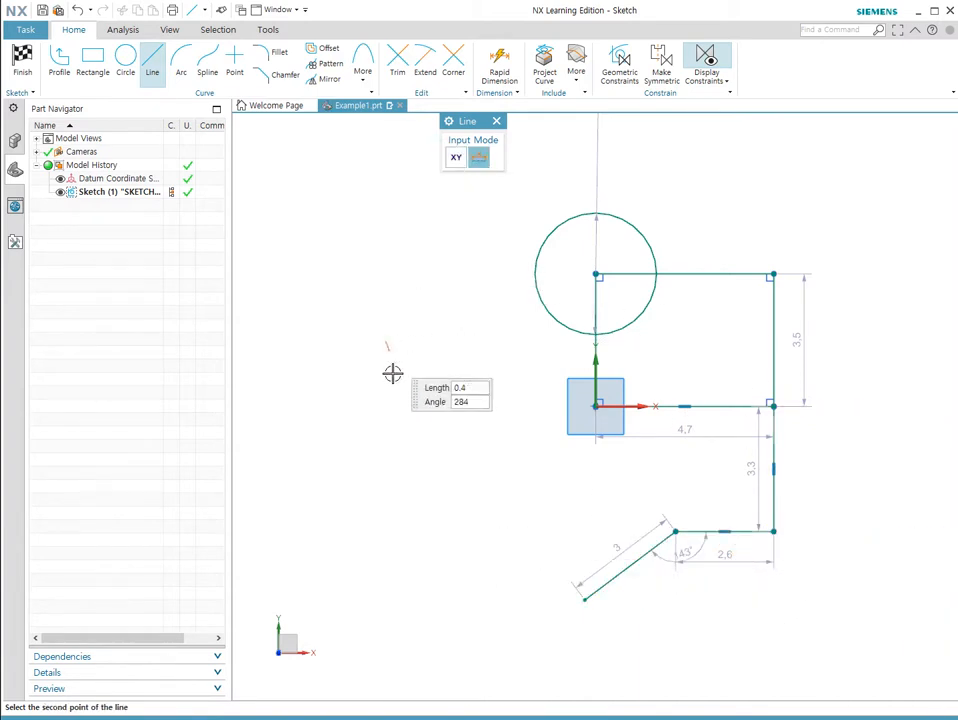
{"action": "left_click", "coordinate": [457, 159]}
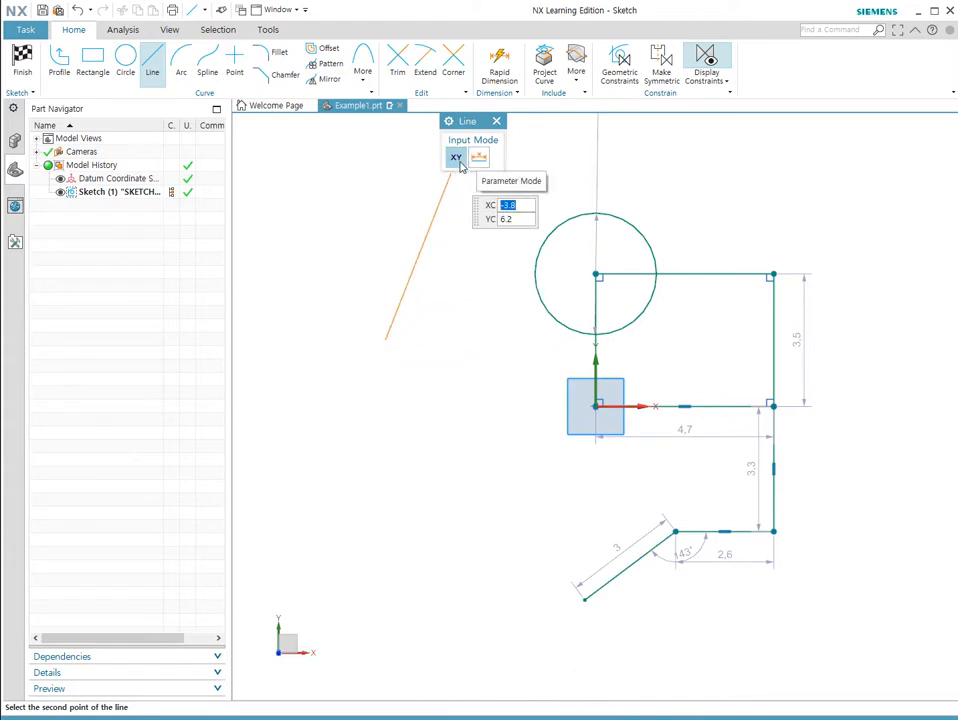
{"action": "left_click", "coordinate": [405, 391]}
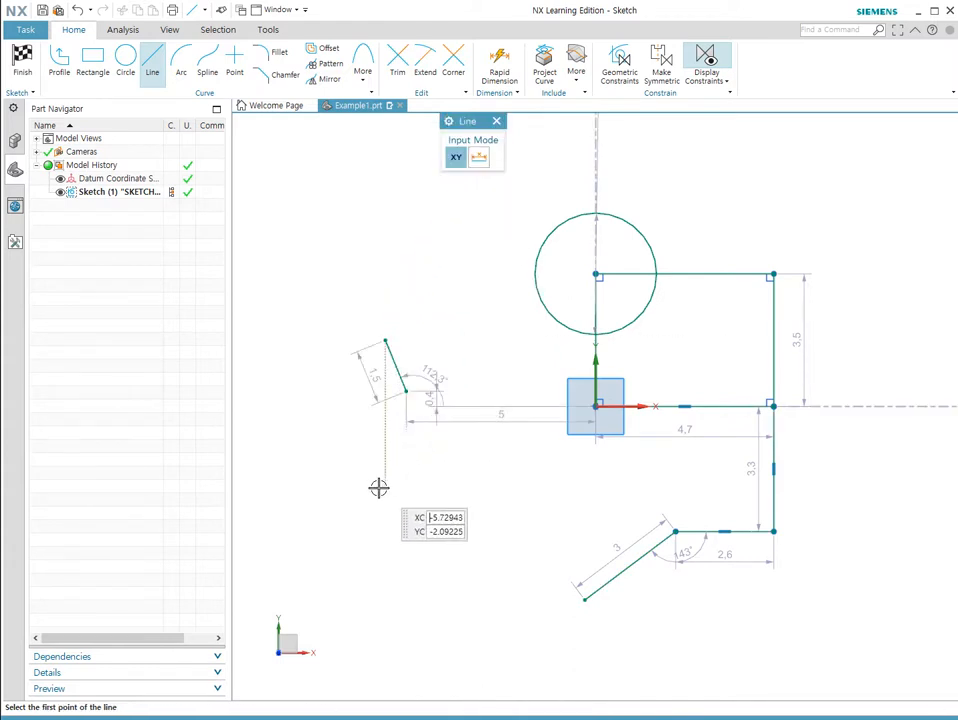
{"action": "left_click", "coordinate": [371, 527]}
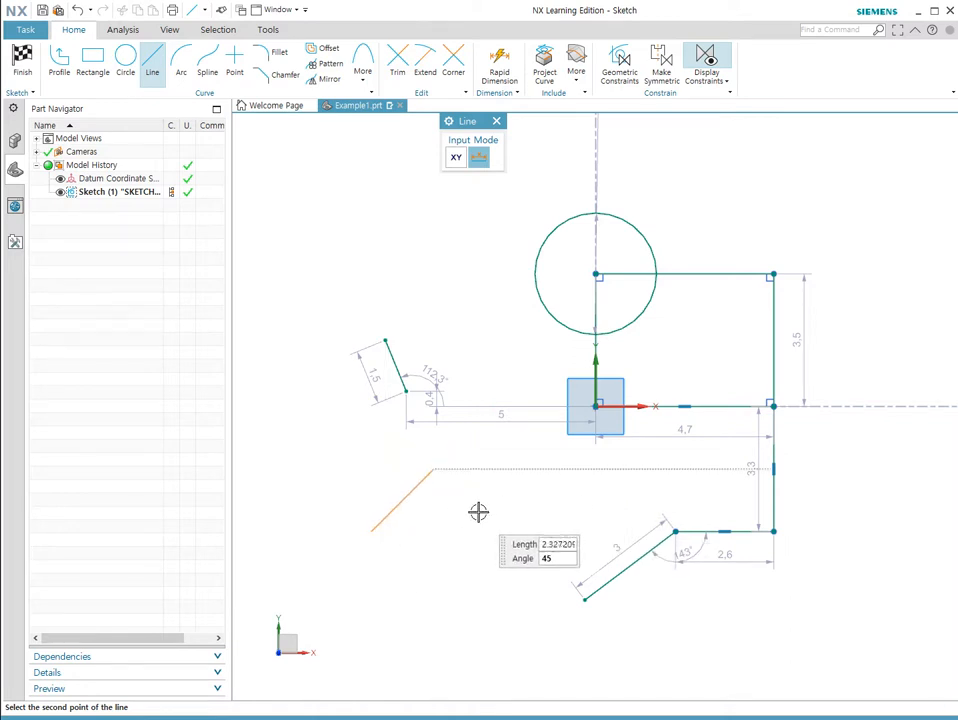
{"action": "key", "text": "Return"}
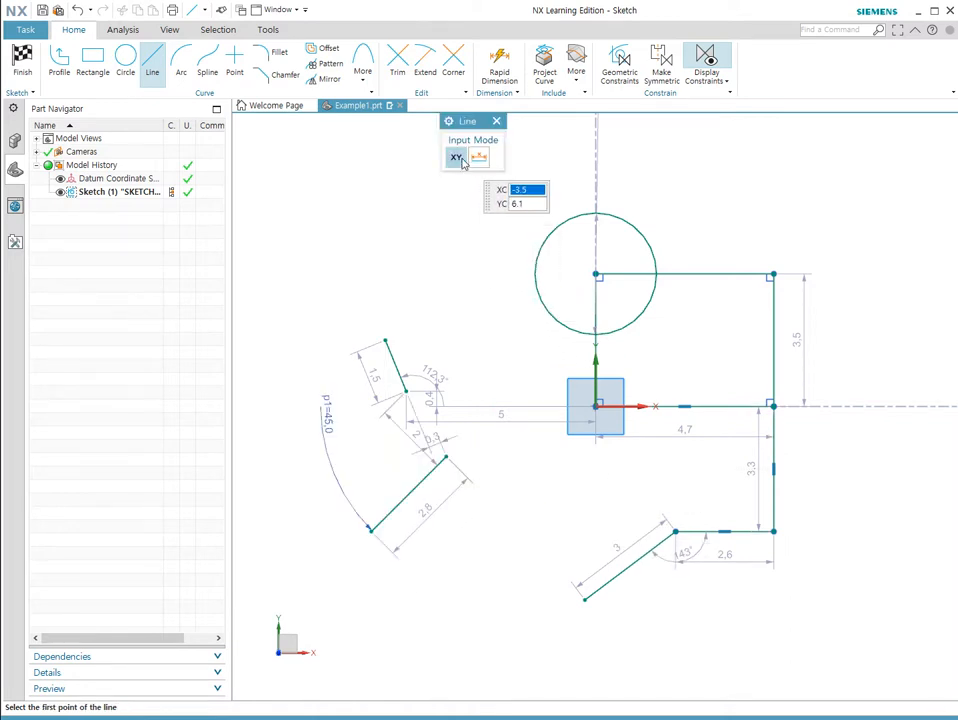
{"action": "left_click", "coordinate": [417, 236]}
{"action": "left_click", "coordinate": [464, 298]}
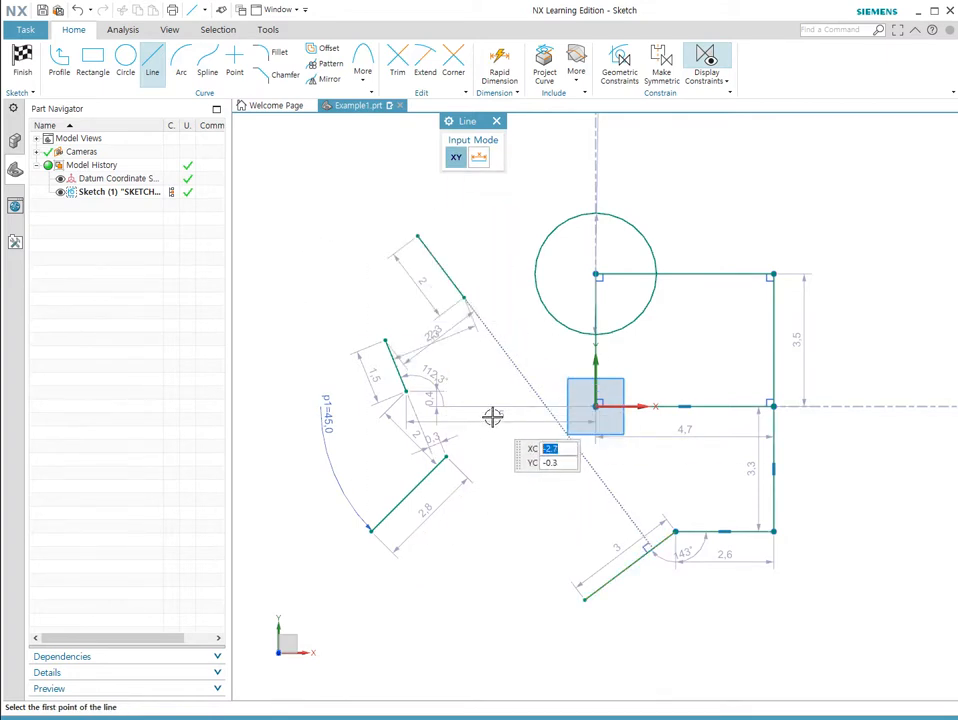
Step: Undo all the lines drawn around the rectangle and circle
{"action": "key", "text": "ctrl+z"}
{"action": "key", "text": "ctrl+z"}
{"action": "key", "text": "ctrl+z"}
{"action": "key", "text": "ctrl+z"}
{"action": "key", "text": "ctrl+z"}
{"action": "key", "text": "ctrl+z"}
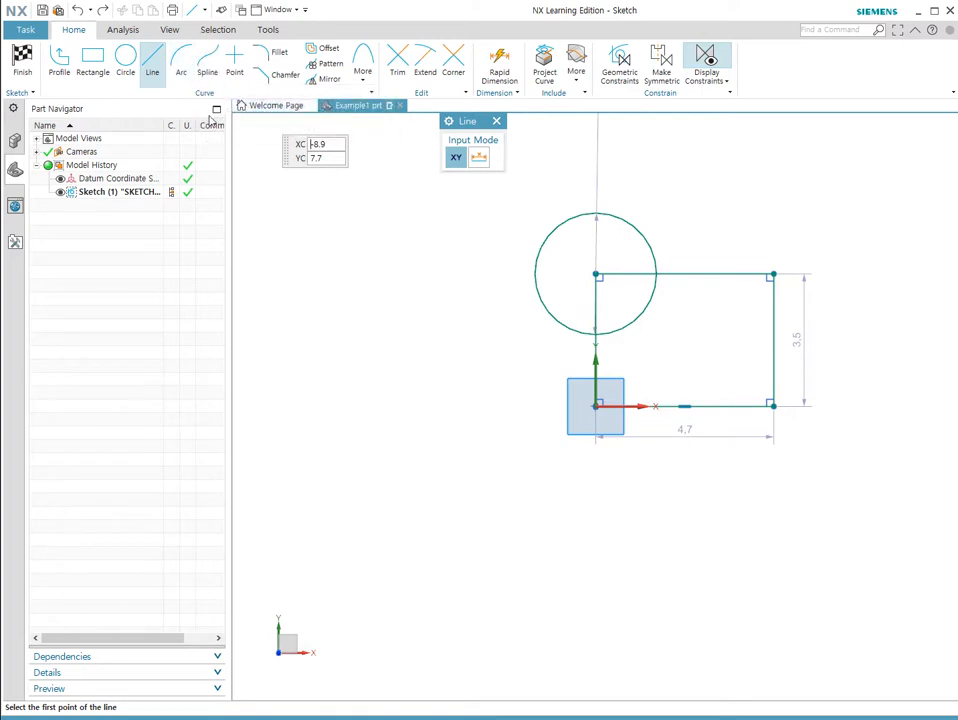
Step: Trim the circle's arc inside the rectangle and the two rectangle edge segments inside the circle
{"action": "scroll", "coordinate": [656, 303], "scroll_direction": "up", "scroll_amount": 1}
{"action": "scroll", "coordinate": [655, 302], "scroll_direction": "up", "scroll_amount": 1}
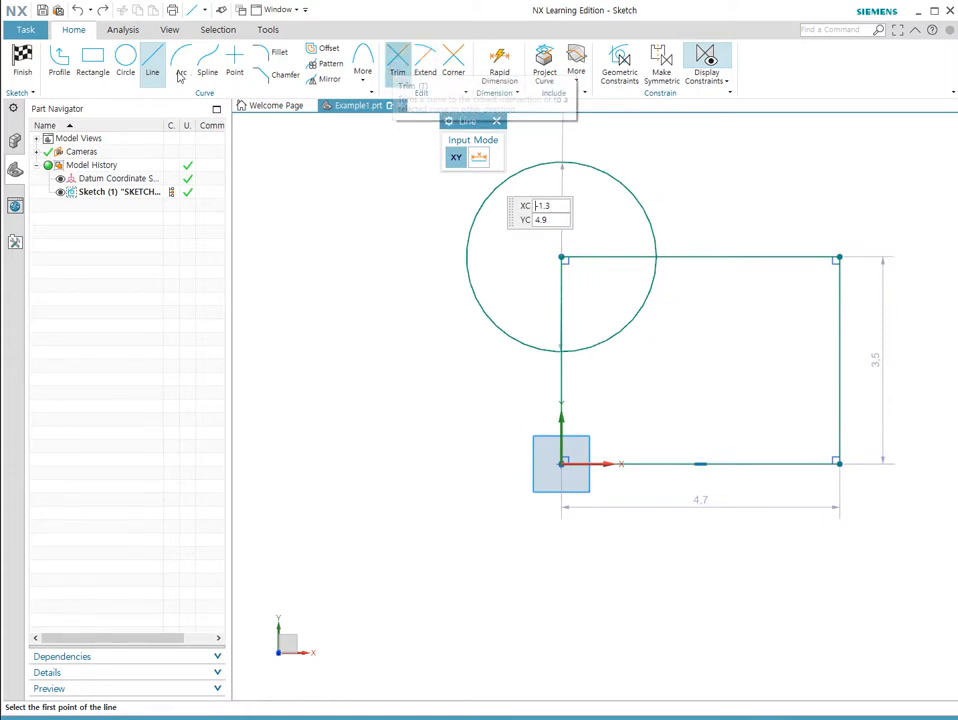
{"action": "left_click", "coordinate": [397, 66]}
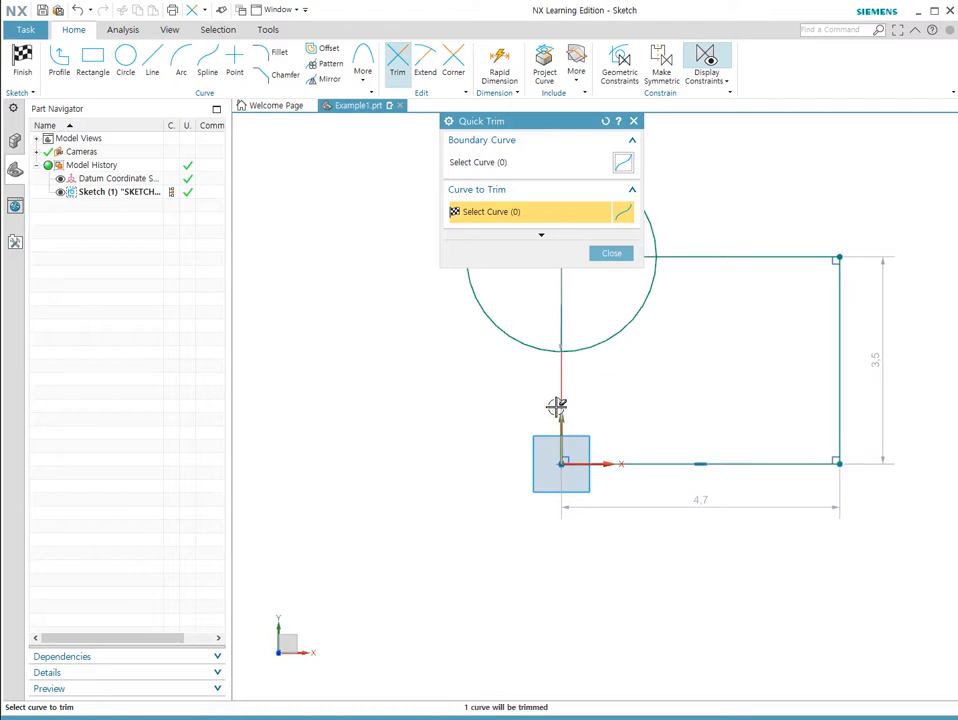
{"action": "left_click_drag", "start_coordinate": [548, 125], "coordinate": [334, 126]}
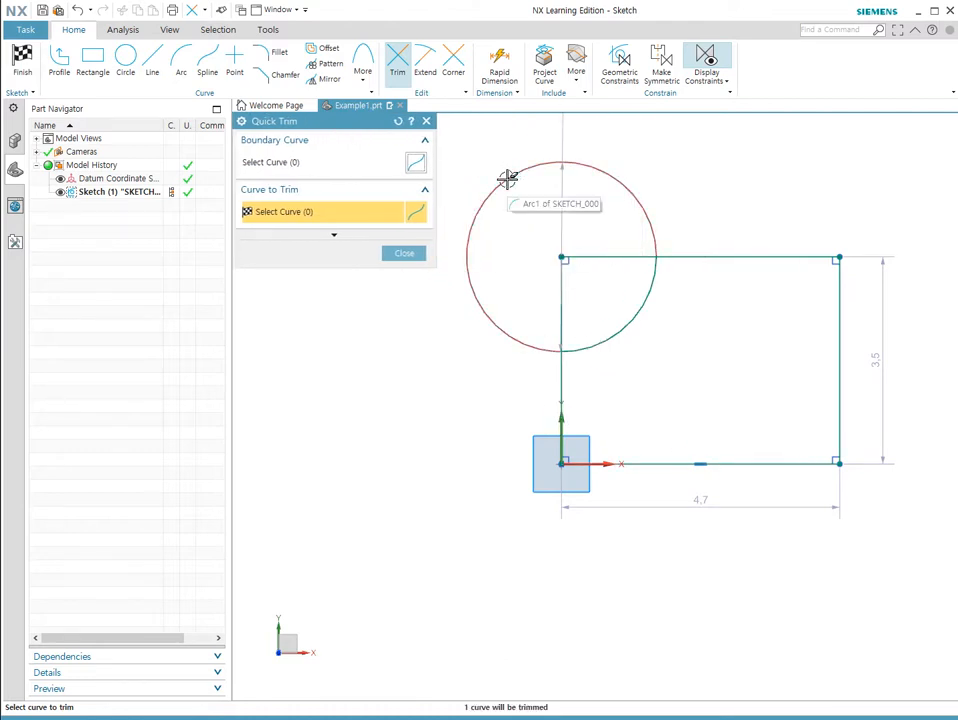
{"action": "left_click", "coordinate": [650, 291]}
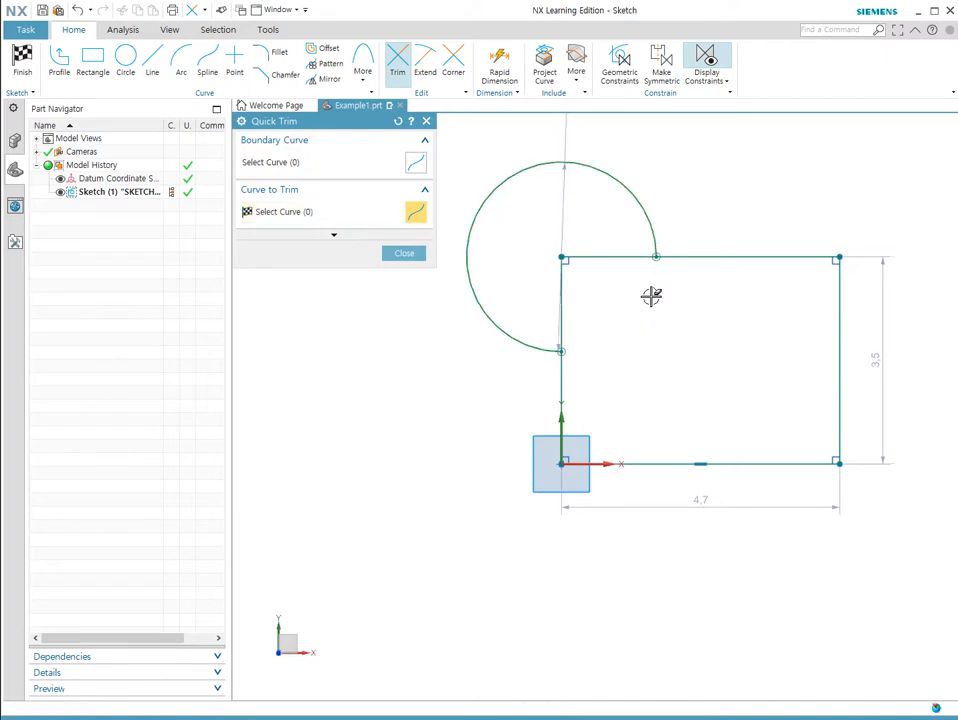
{"action": "left_click", "coordinate": [560, 297]}
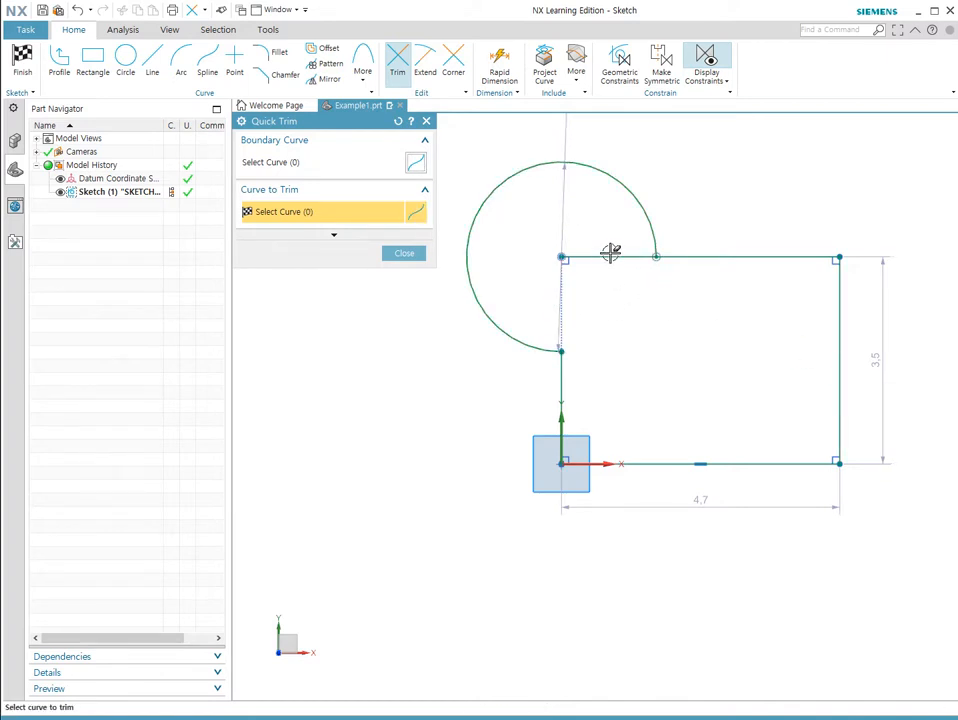
{"action": "left_click", "coordinate": [614, 255]}
{"action": "left_click", "coordinate": [404, 255]}
{"action": "mouse_move", "coordinate": [391, 261]}
{"action": "middle_mouse_down"}
{"action": "mouse_move", "coordinate": [639, 319]}
{"action": "mouse_move", "coordinate": [600, 317]}
{"action": "middle_mouse_up"}
{"action": "mouse_move", "coordinate": [459, 254]}
{"action": "left_mouse_down"}
{"action": "mouse_move", "coordinate": [851, 509]}
{"action": "mouse_move", "coordinate": [887, 520]}
{"action": "left_mouse_up"}
{"action": "key", "text": "Escape"}
{"action": "mouse_move", "coordinate": [435, 521]}
{"action": "left_mouse_down"}
{"action": "mouse_move", "coordinate": [763, 277]}
{"action": "mouse_move", "coordinate": [932, 199]}
{"action": "mouse_move", "coordinate": [915, 212]}
{"action": "left_mouse_up"}
{"action": "key", "text": "Escape"}
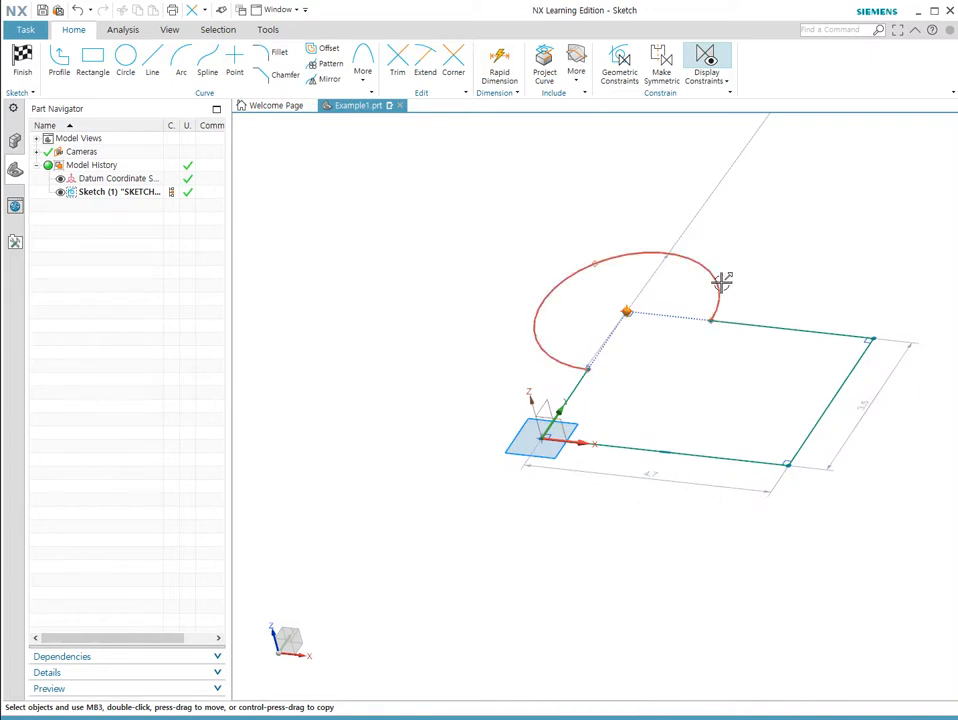
Step: Delete the arc and the four remaining straight edges of the trimmed profile
{"action": "left_click", "coordinate": [719, 278]}
{"action": "key", "text": "Delete"}
{"action": "left_click", "coordinate": [729, 326]}
{"action": "key", "text": "Delete"}
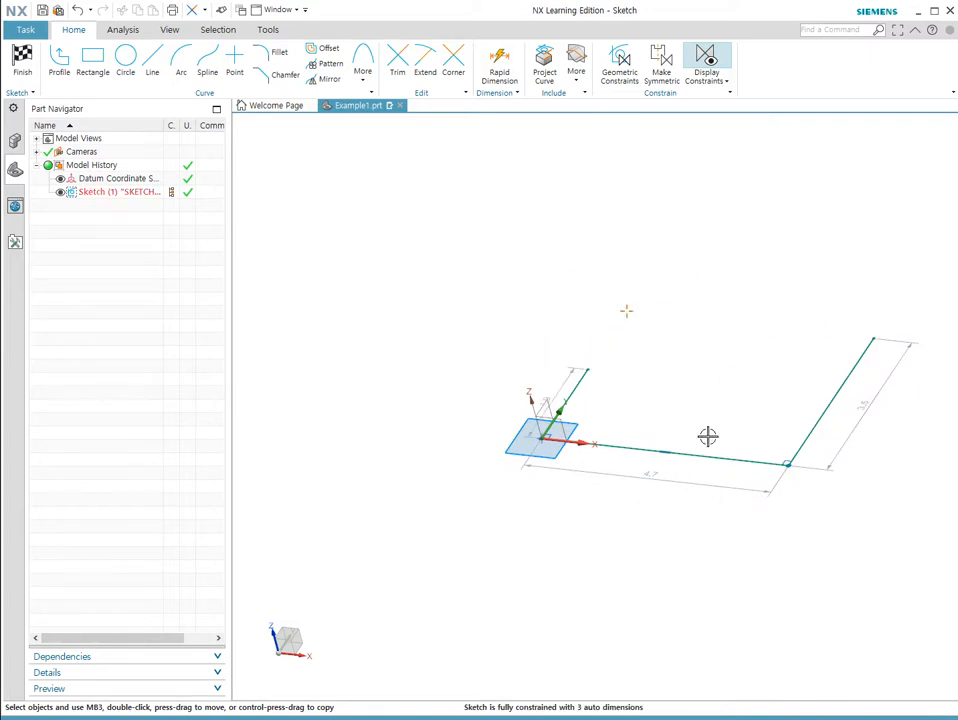
{"action": "left_click_drag", "start_coordinate": [673, 496], "coordinate": [847, 415]}
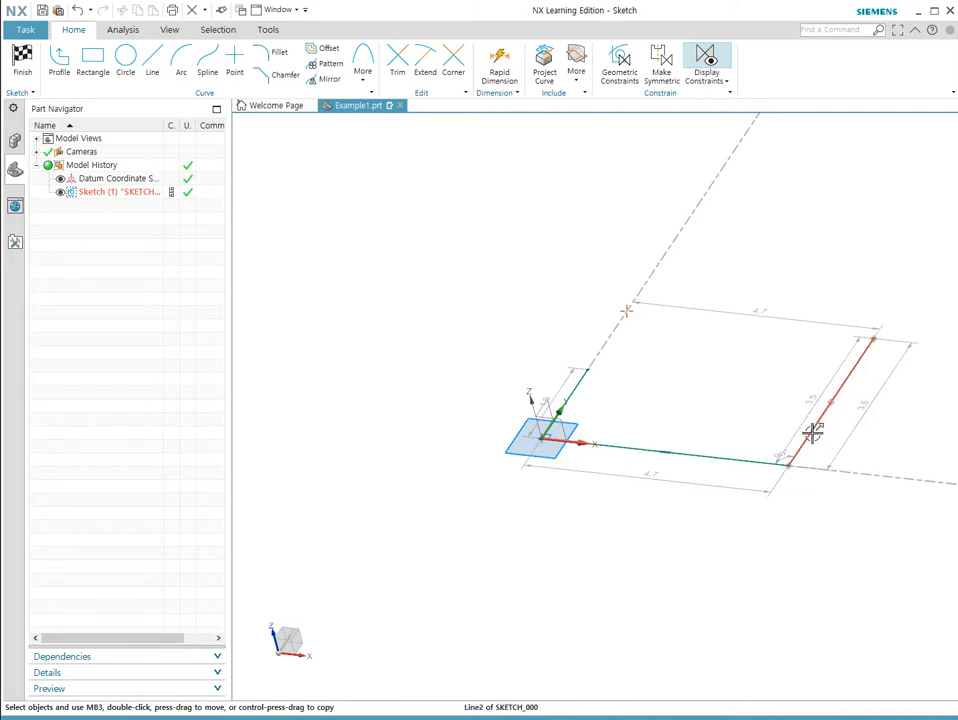
{"action": "left_click", "coordinate": [812, 435]}
{"action": "key", "text": "Delete"}
{"action": "left_click", "coordinate": [723, 457]}
{"action": "key", "text": "Delete"}
{"action": "left_click", "coordinate": [574, 385]}
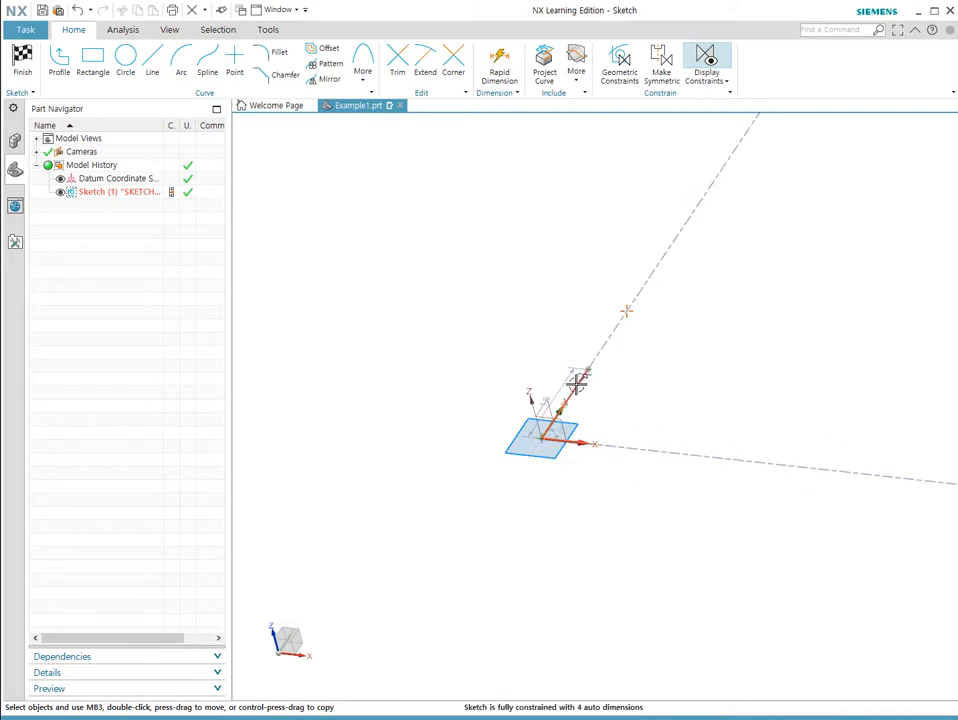
{"action": "key", "text": "Delete"}
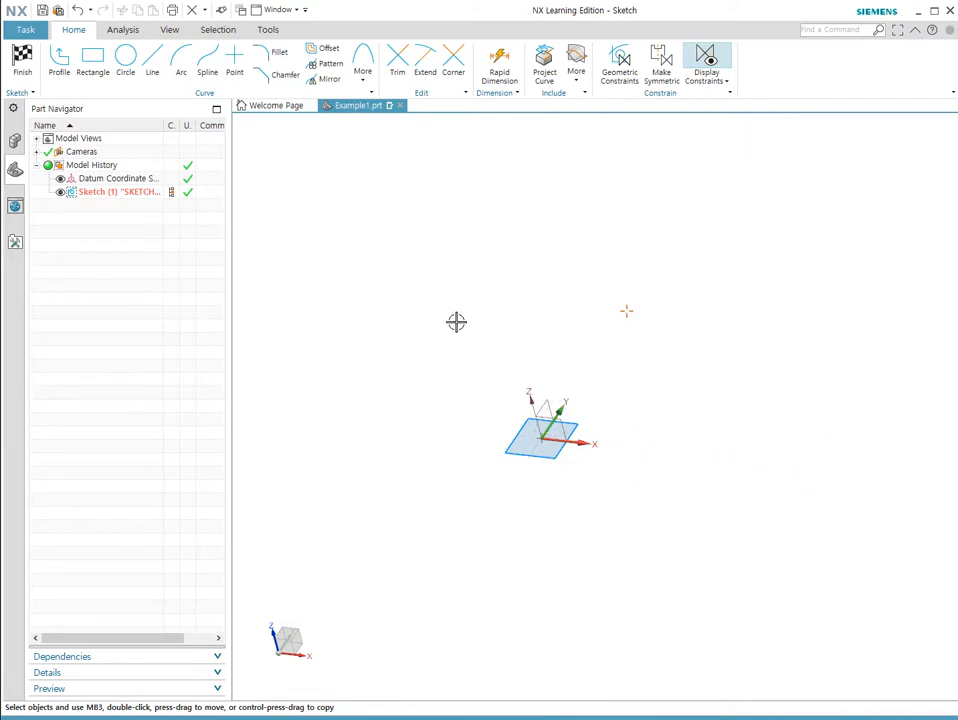
Step: Rotate the empty sketch view and orient it to Top
{"action": "right_click", "coordinate": [438, 391]}
{"action": "mouse_move", "coordinate": [438, 391]}
{"action": "middle_mouse_down"}
{"action": "mouse_move", "coordinate": [419, 370]}
{"action": "mouse_move", "coordinate": [490, 451]}
{"action": "mouse_move", "coordinate": [460, 476]}
{"action": "mouse_move", "coordinate": [449, 385]}
{"action": "mouse_move", "coordinate": [475, 440]}
{"action": "mouse_move", "coordinate": [508, 447]}
{"action": "middle_mouse_up"}
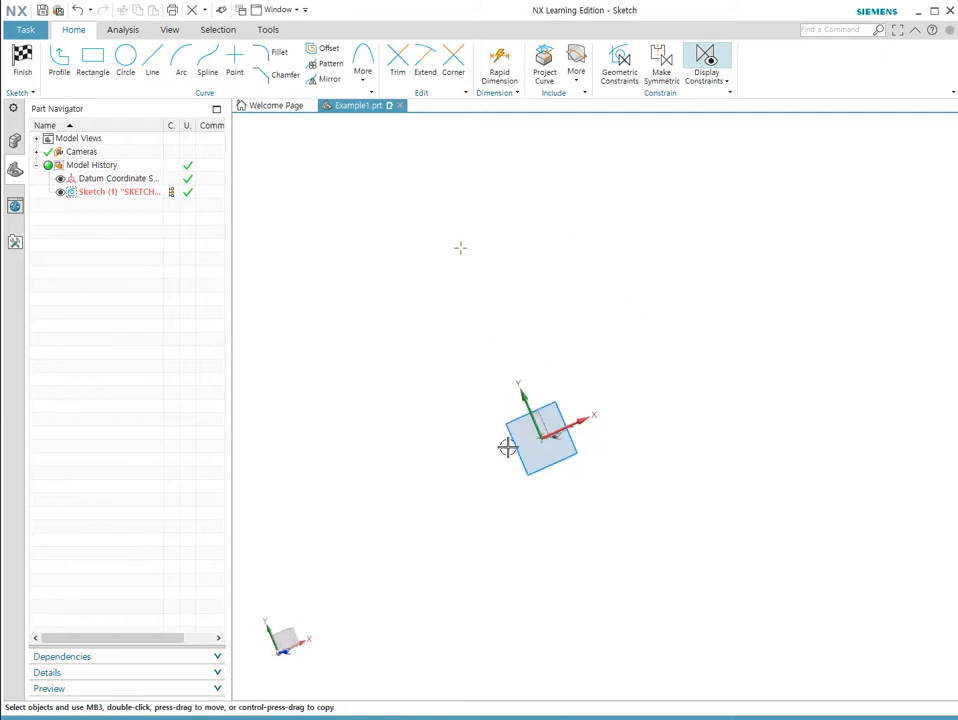
{"action": "right_click", "coordinate": [458, 366]}
{"action": "mouse_move", "coordinate": [566, 635]}
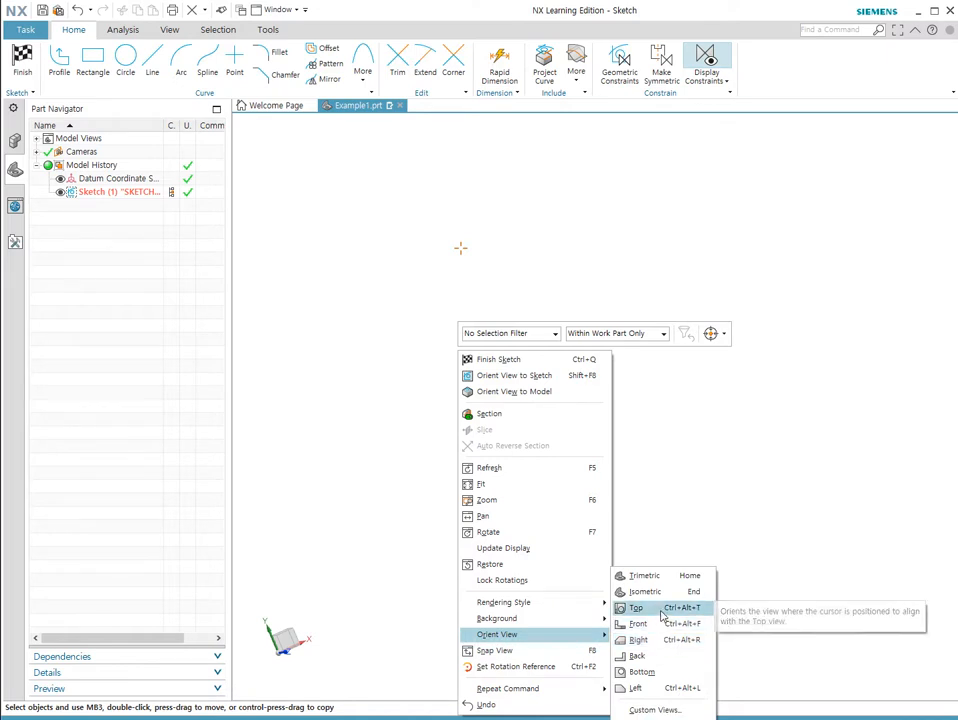
{"action": "left_click", "coordinate": [662, 612]}
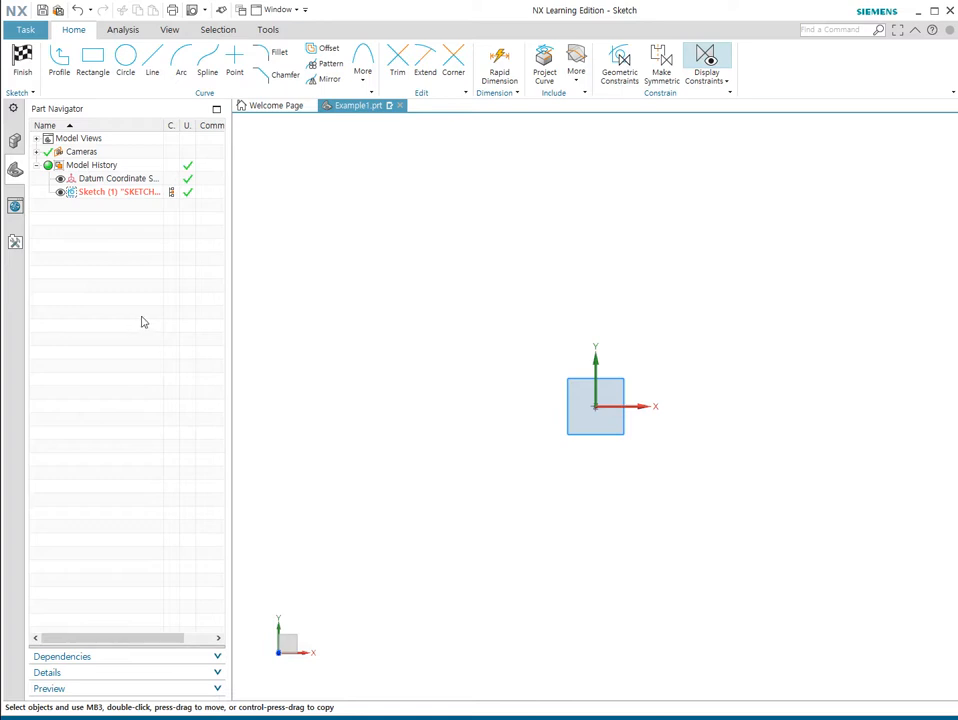
Step: Sketch a circle of diameter 100 mm centred on the origin
{"action": "left_click", "coordinate": [125, 62]}
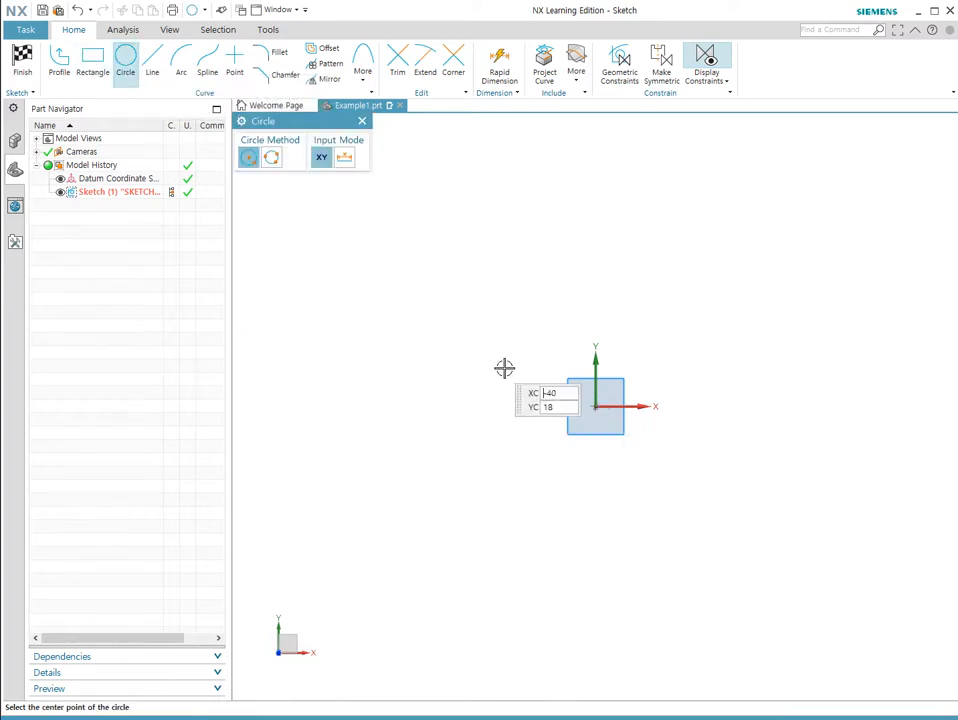
{"action": "left_click", "coordinate": [594, 406]}
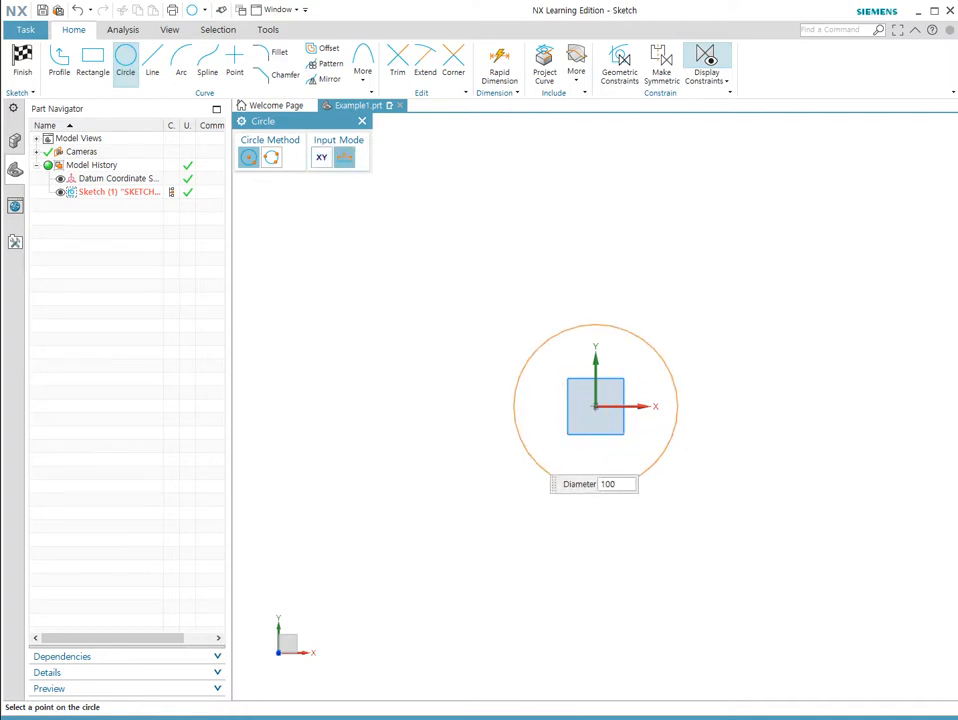
{"action": "key", "text": "Return"}
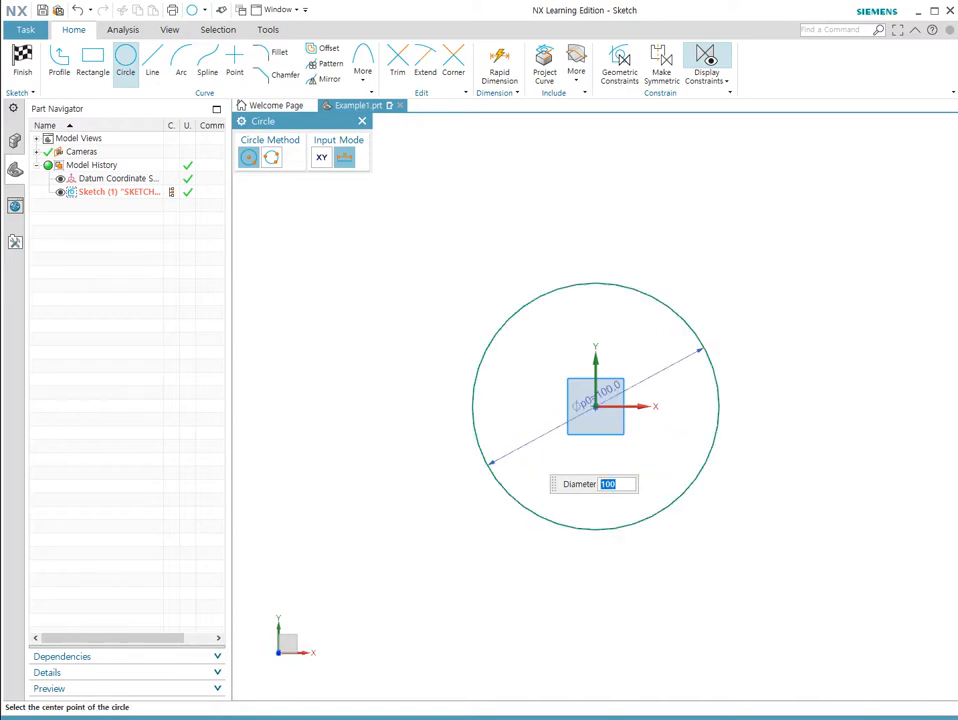
Step: Draw a 100 by 100 mm rectangle from the origin into the positive X and Y quadrant and finish the sketch
{"action": "left_click", "coordinate": [92, 60]}
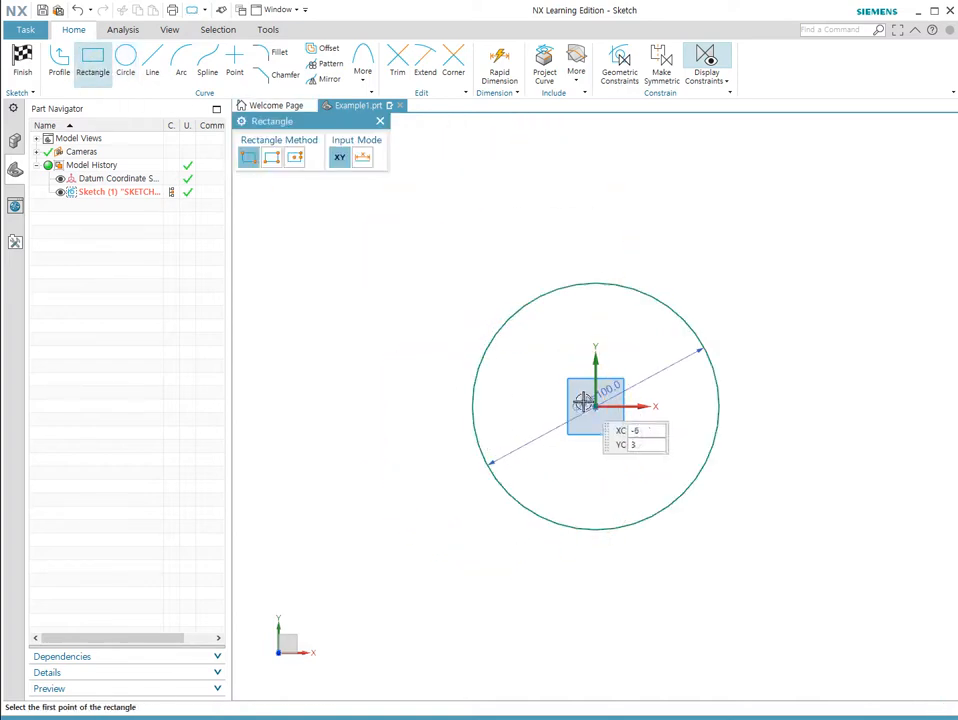
{"action": "left_click", "coordinate": [594, 406]}
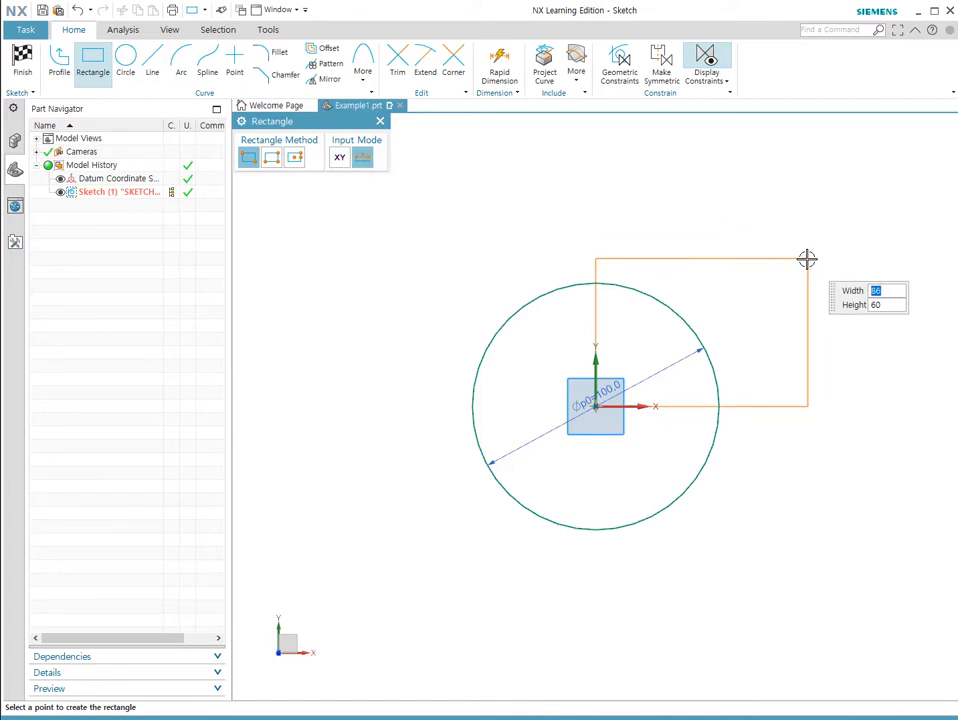
{"action": "key", "text": "Tab"}
{"action": "type", "text": "50"}
{"action": "key", "text": "Tab"}
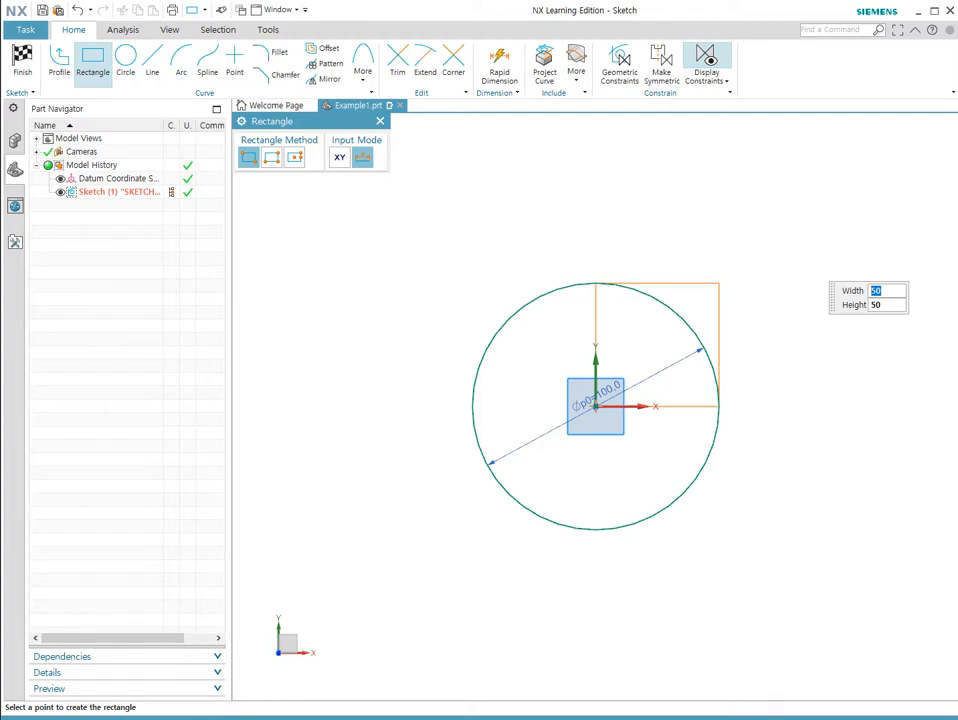
{"action": "key", "text": "Tab"}
{"action": "type", "text": "100"}
{"action": "key", "text": "Tab"}
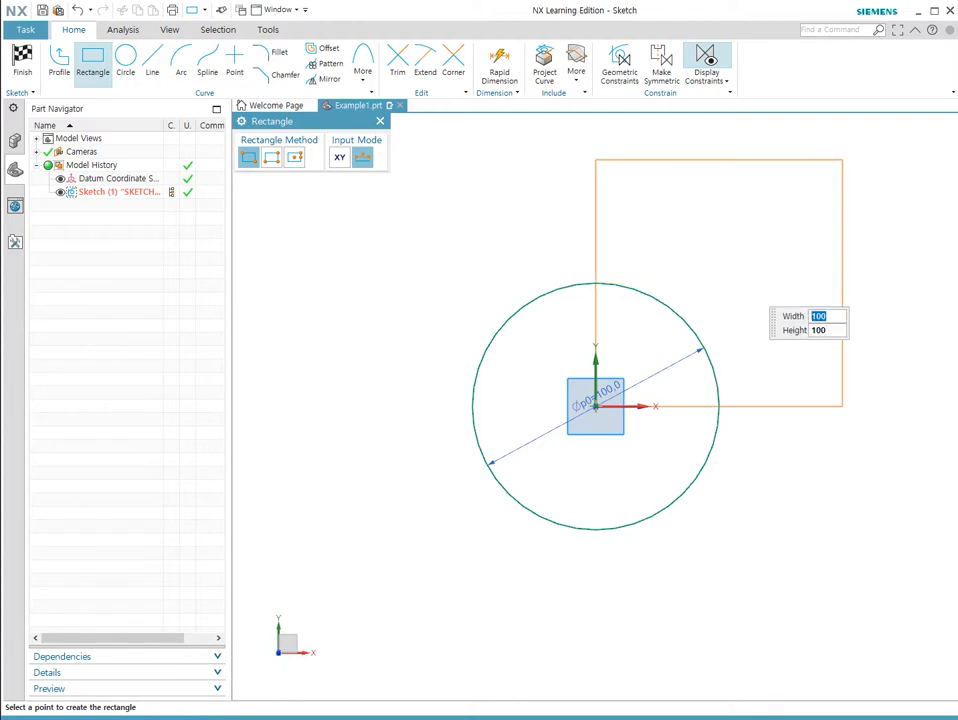
{"action": "left_click", "coordinate": [742, 314]}
{"action": "mouse_move", "coordinate": [603, 560]}
{"action": "middle_mouse_down"}
{"action": "mouse_move", "coordinate": [604, 441]}
{"action": "mouse_move", "coordinate": [592, 442]}
{"action": "middle_mouse_up"}
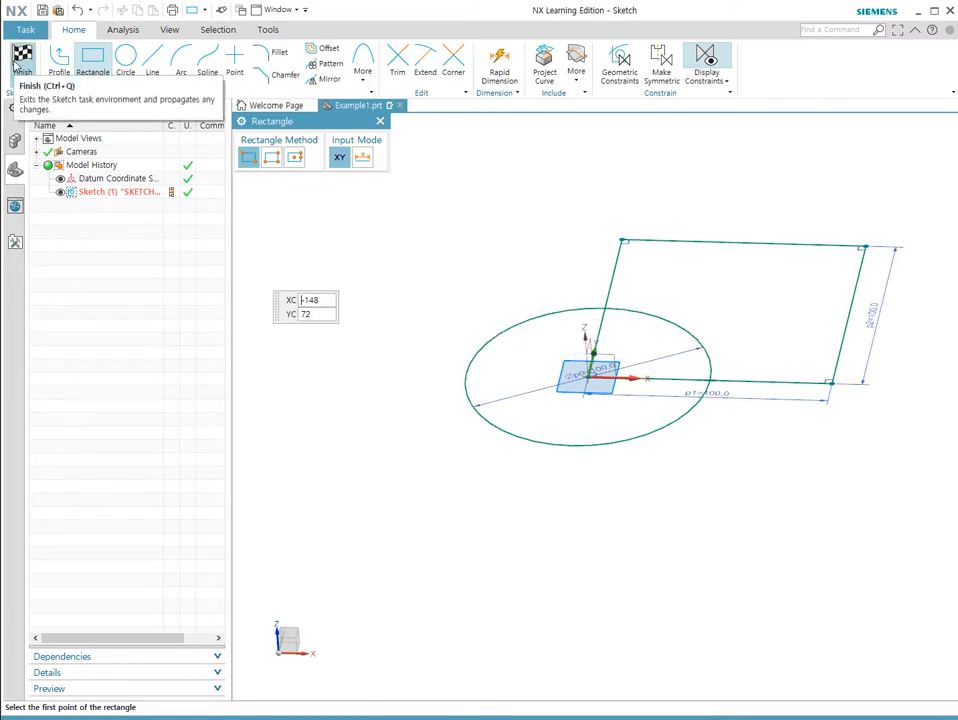
{"action": "left_click", "coordinate": [21, 63]}
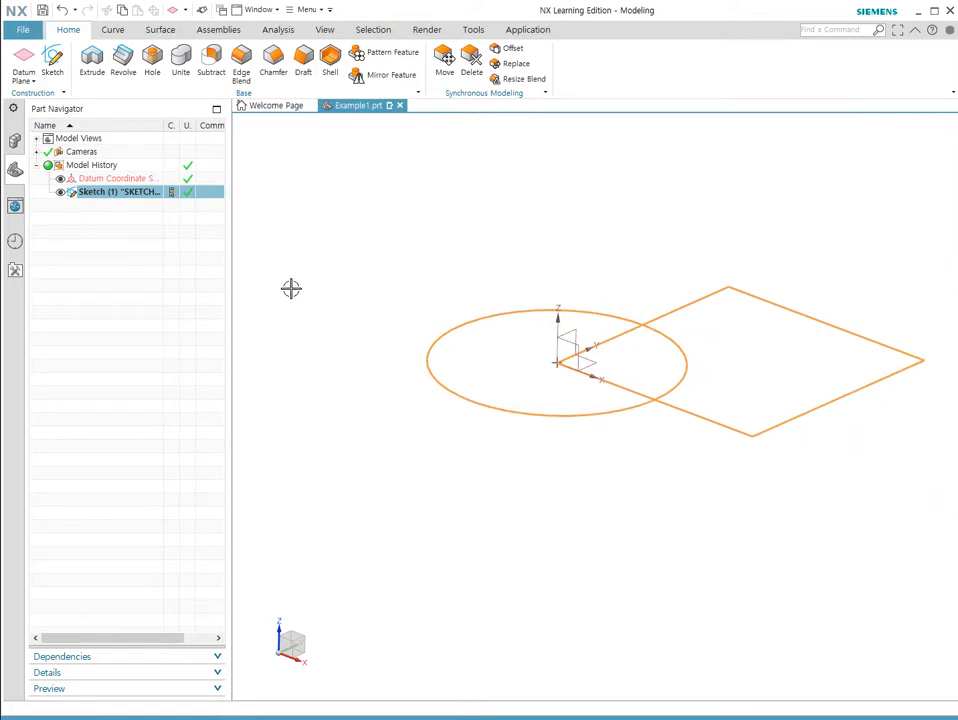
Step: Extrude the whole circle-and-square sketch from 0 to 25 mm
{"action": "left_click", "coordinate": [117, 180]}
{"action": "left_click", "coordinate": [111, 193]}
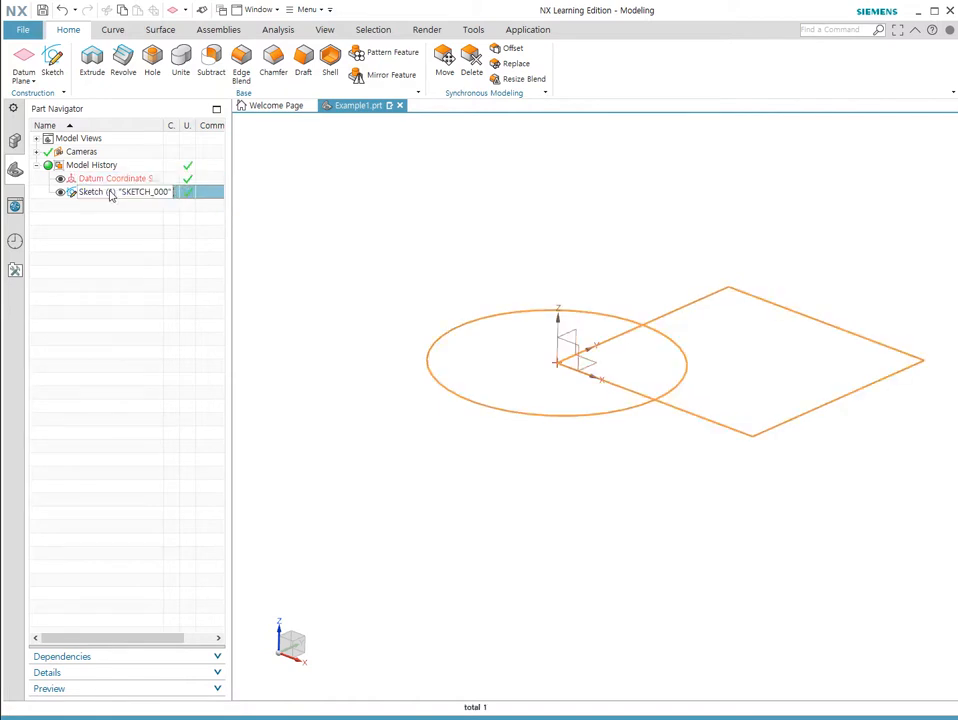
{"action": "left_click", "coordinate": [333, 236]}
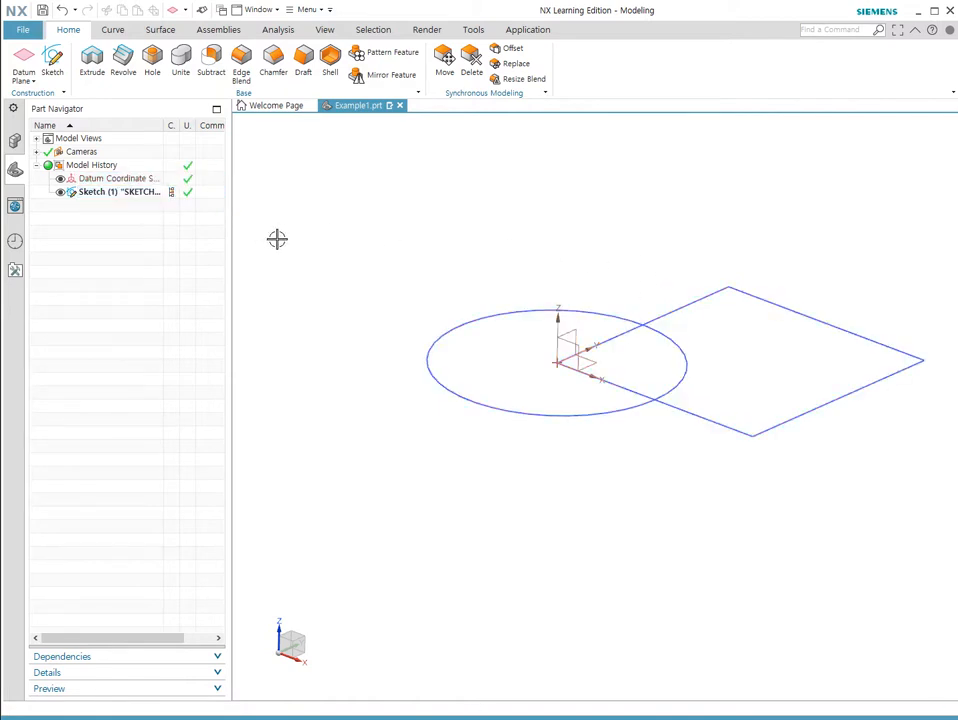
{"action": "left_click", "coordinate": [97, 197]}
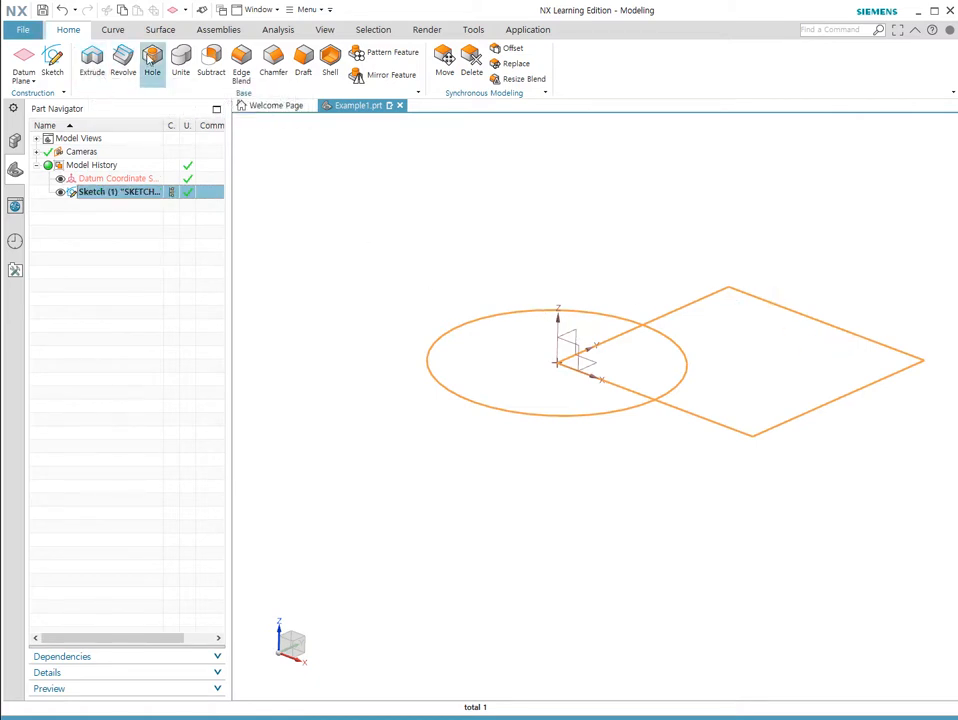
{"action": "left_click", "coordinate": [93, 66]}
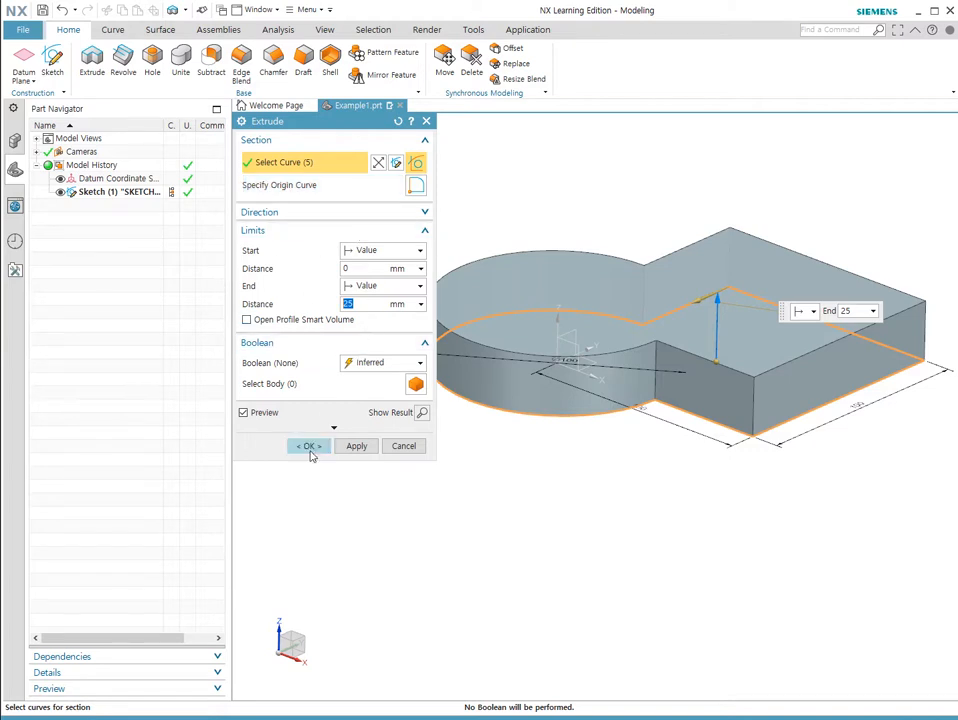
{"action": "left_click", "coordinate": [311, 446]}
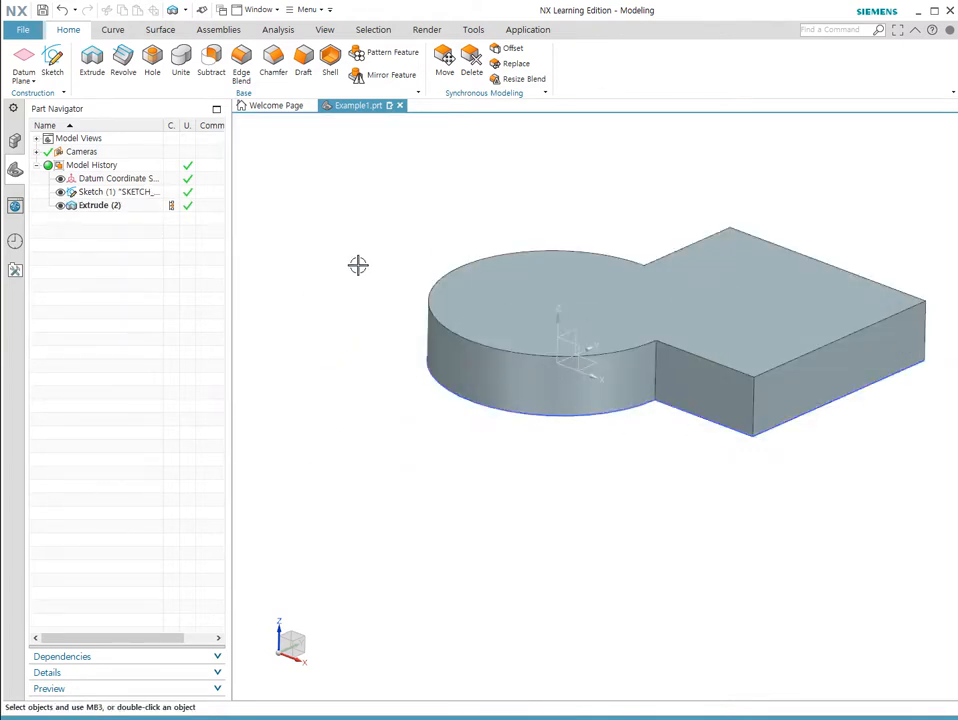
Step: Edit the extrusion to start at 10 mm and end at 40 mm
{"action": "middle_click_drag", "start_coordinate": [358, 265], "coordinate": [661, 336]}
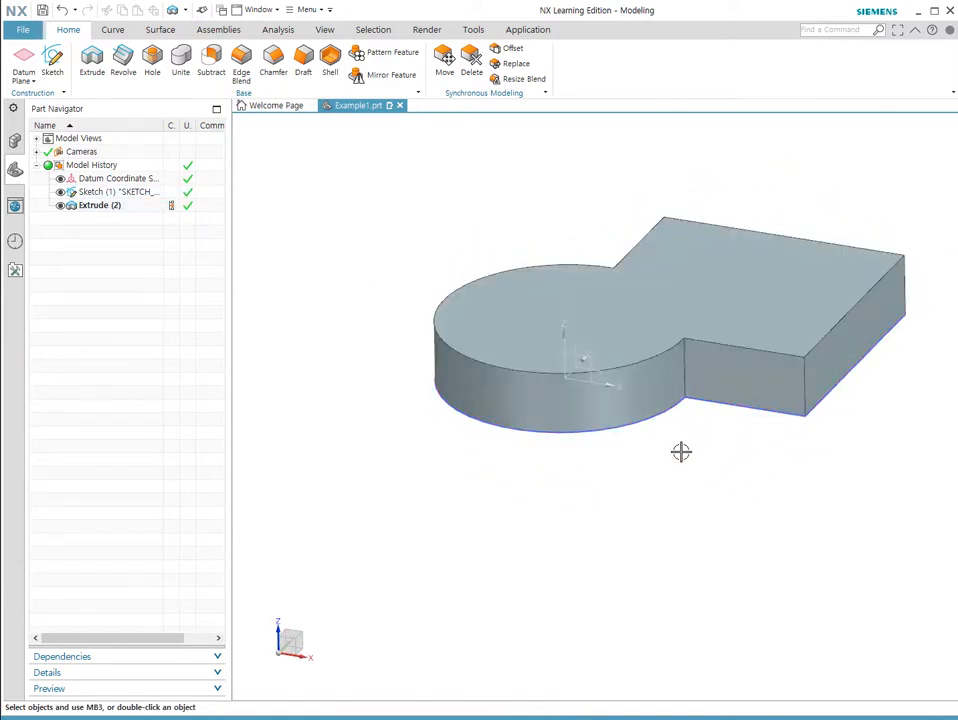
{"action": "middle_click_drag", "start_coordinate": [680, 452], "coordinate": [706, 577]}
{"action": "middle_click_drag", "start_coordinate": [641, 344], "coordinate": [621, 399]}
{"action": "left_click", "coordinate": [112, 191]}
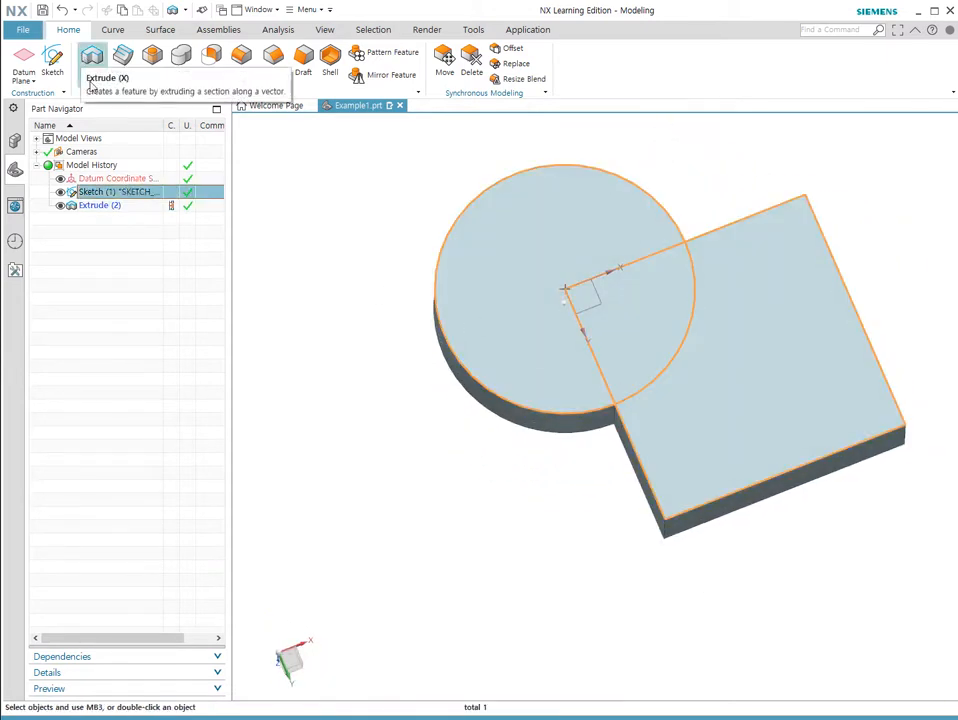
{"action": "middle_click_drag", "start_coordinate": [630, 350], "coordinate": [694, 392]}
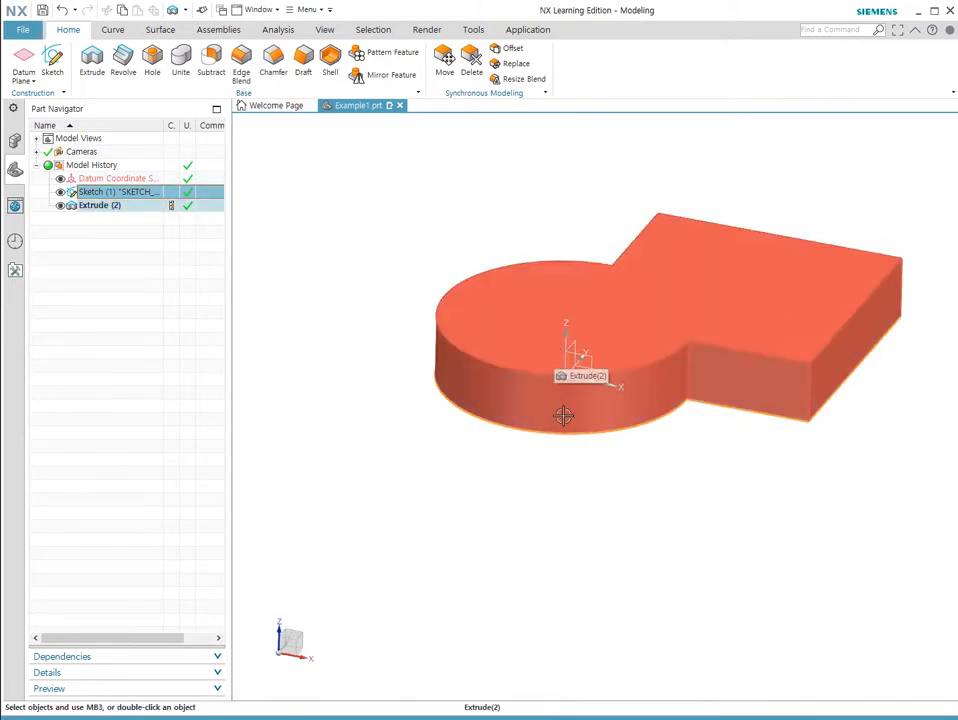
{"action": "middle_click_drag", "start_coordinate": [554, 423], "coordinate": [524, 494]}
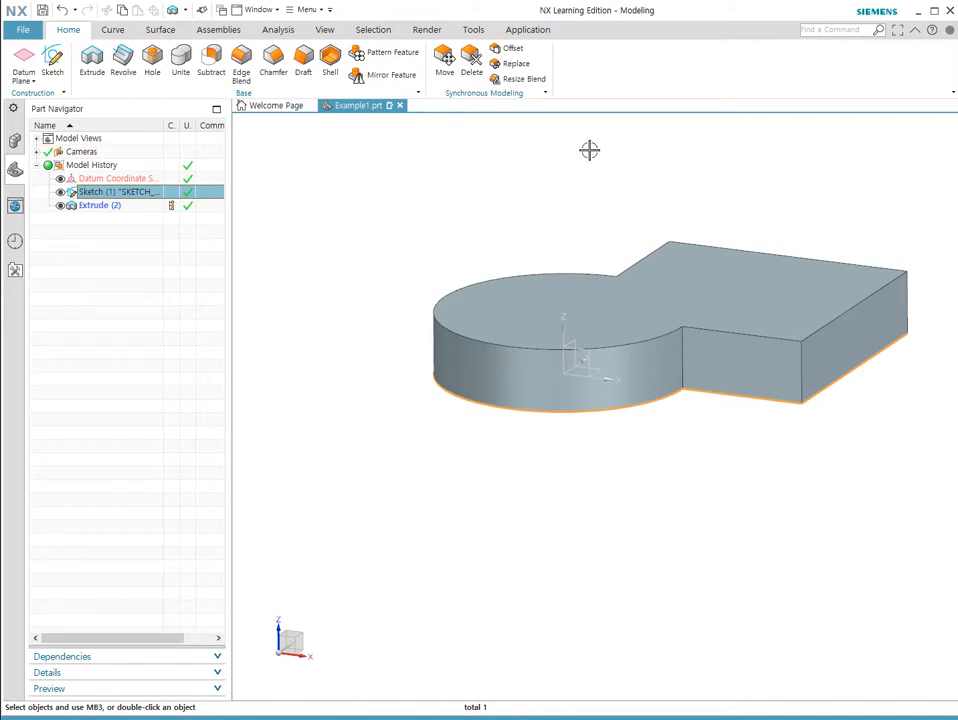
{"action": "double_click", "coordinate": [100, 205]}
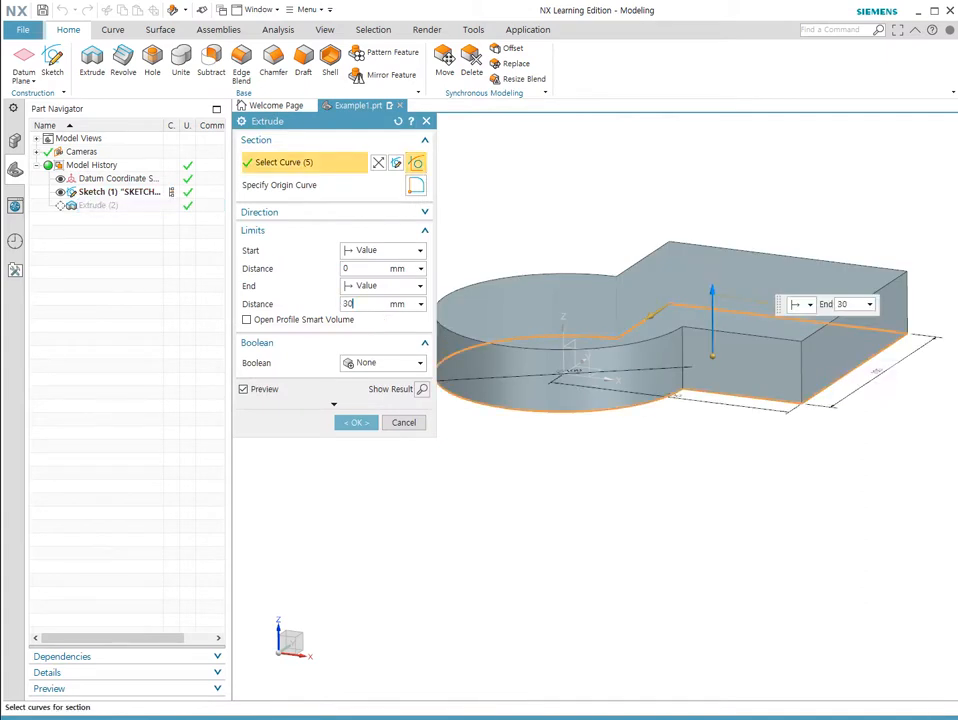
{"action": "left_click", "coordinate": [345, 268]}
{"action": "left_click", "coordinate": [355, 303]}
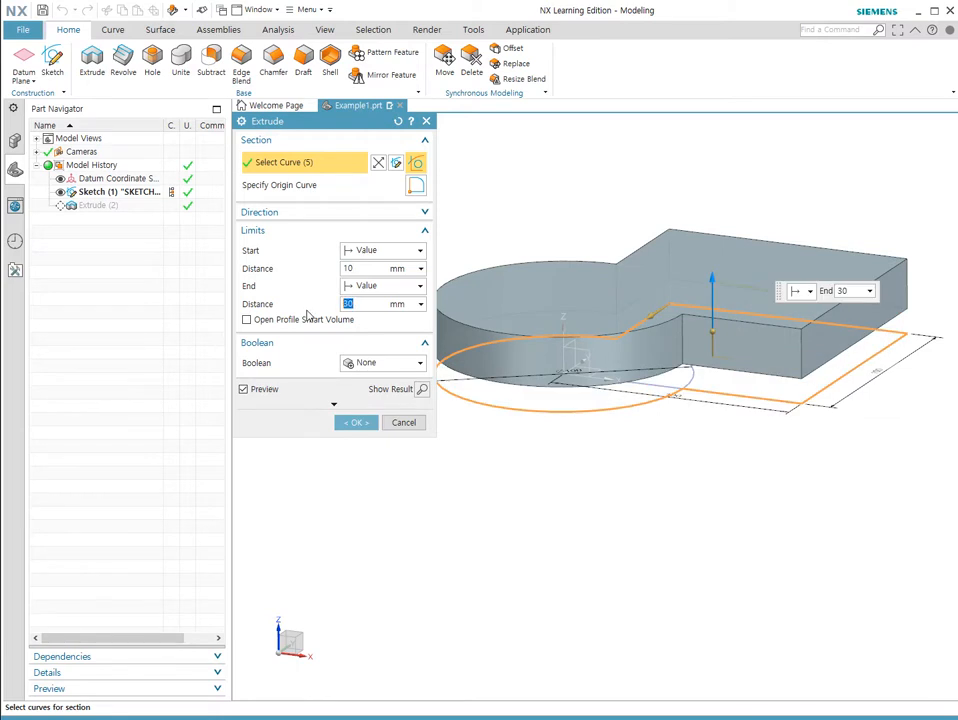
{"action": "left_click", "coordinate": [357, 422]}
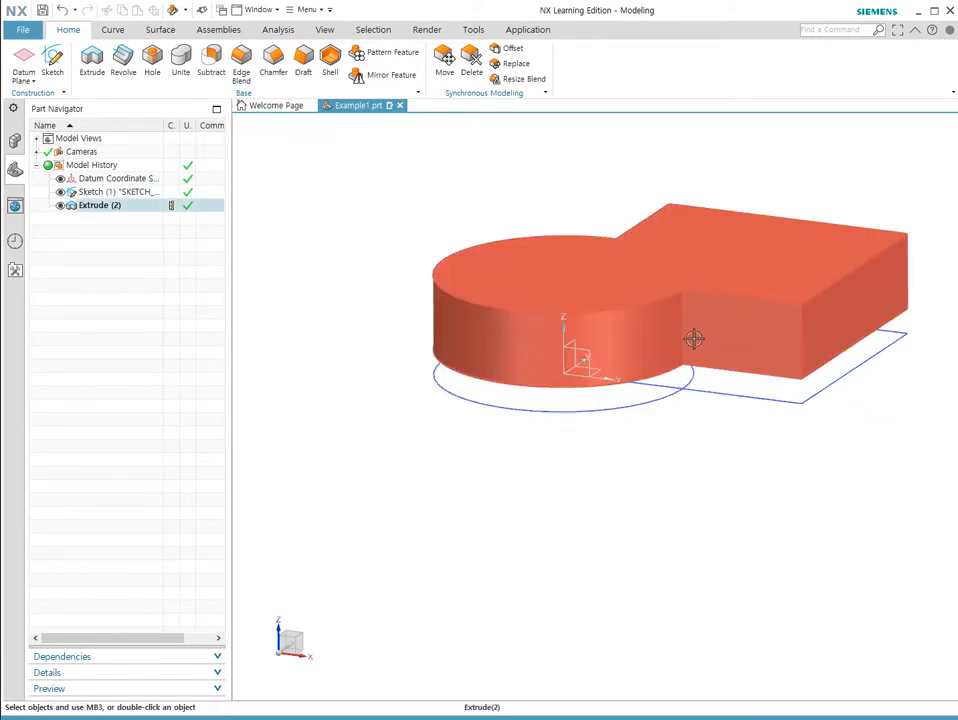
Step: Shorten the extrusion's end distance and delete the extrusion from the model history
{"action": "double_click", "coordinate": [100, 205]}
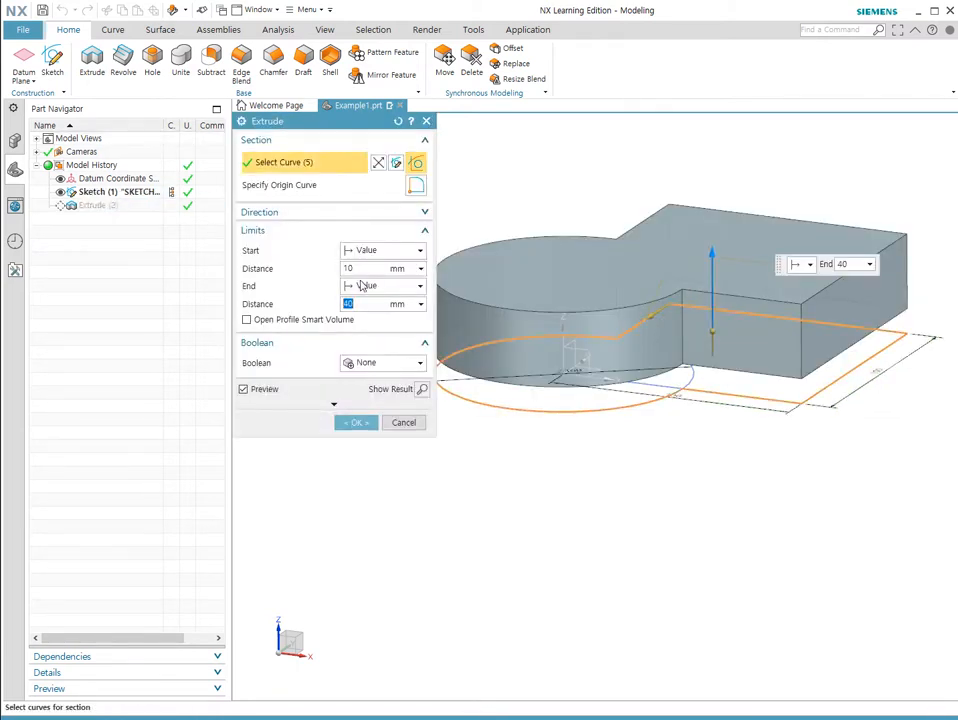
{"action": "left_click", "coordinate": [352, 422]}
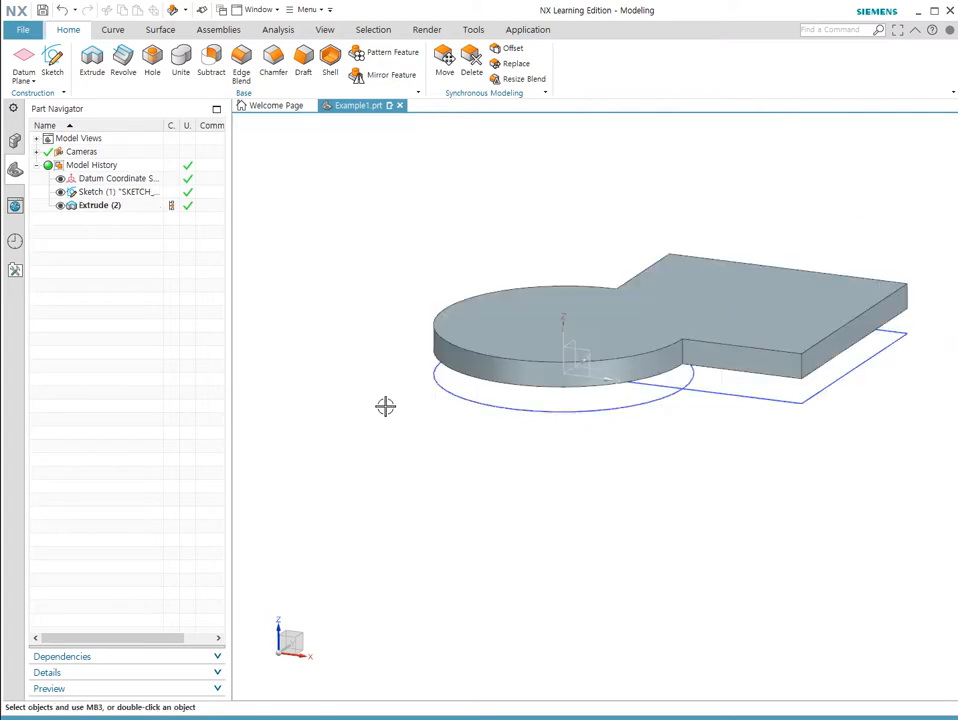
{"action": "left_click", "coordinate": [101, 205]}
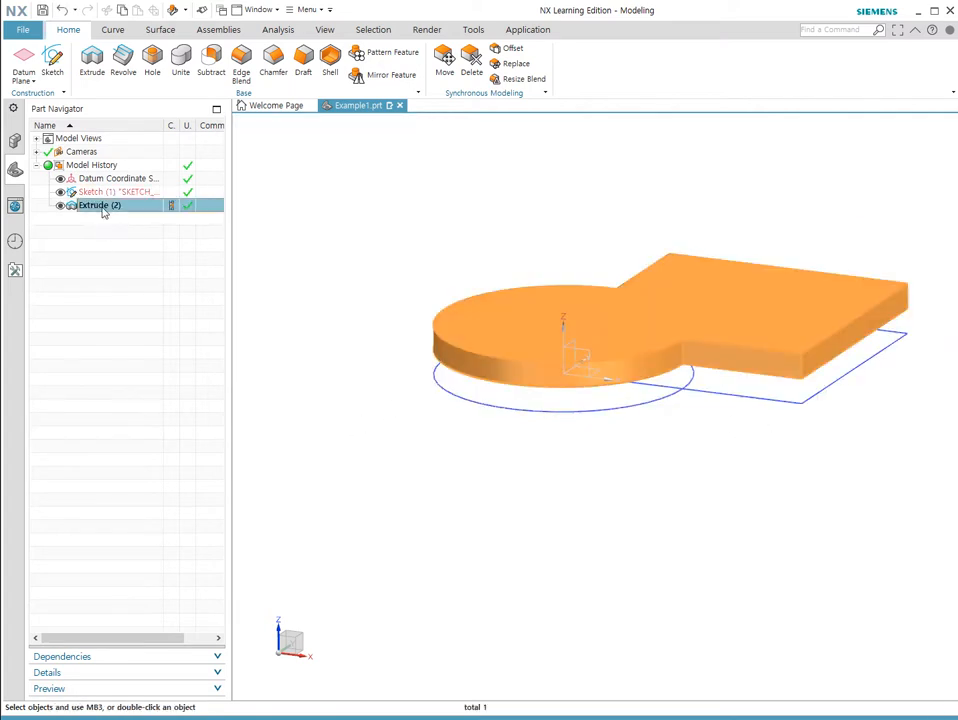
{"action": "key", "text": "Delete"}
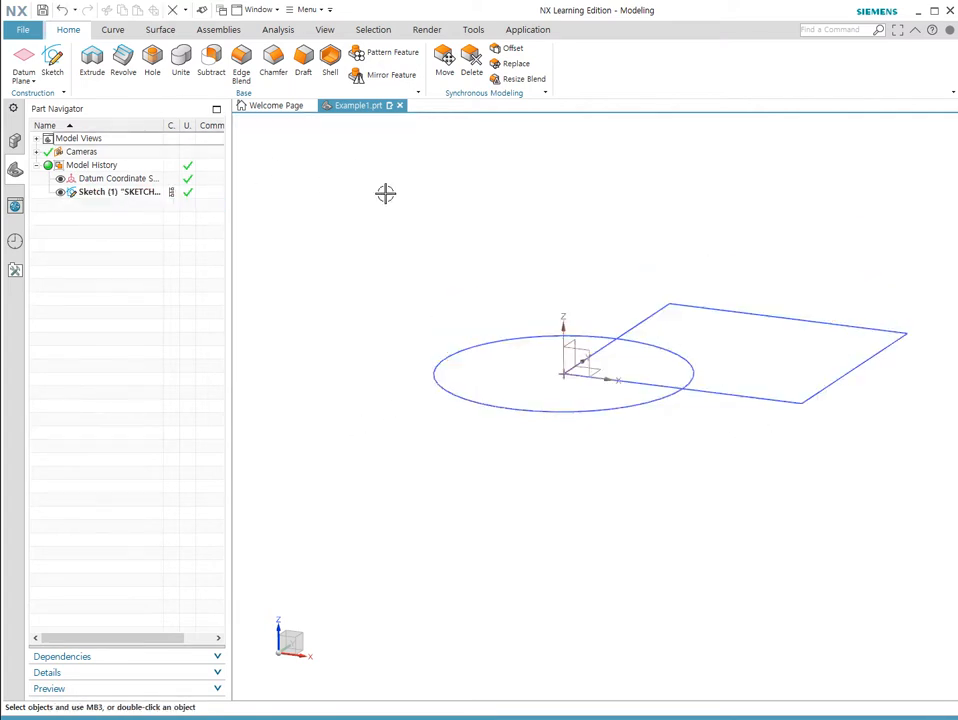
{"action": "left_click", "coordinate": [117, 191]}
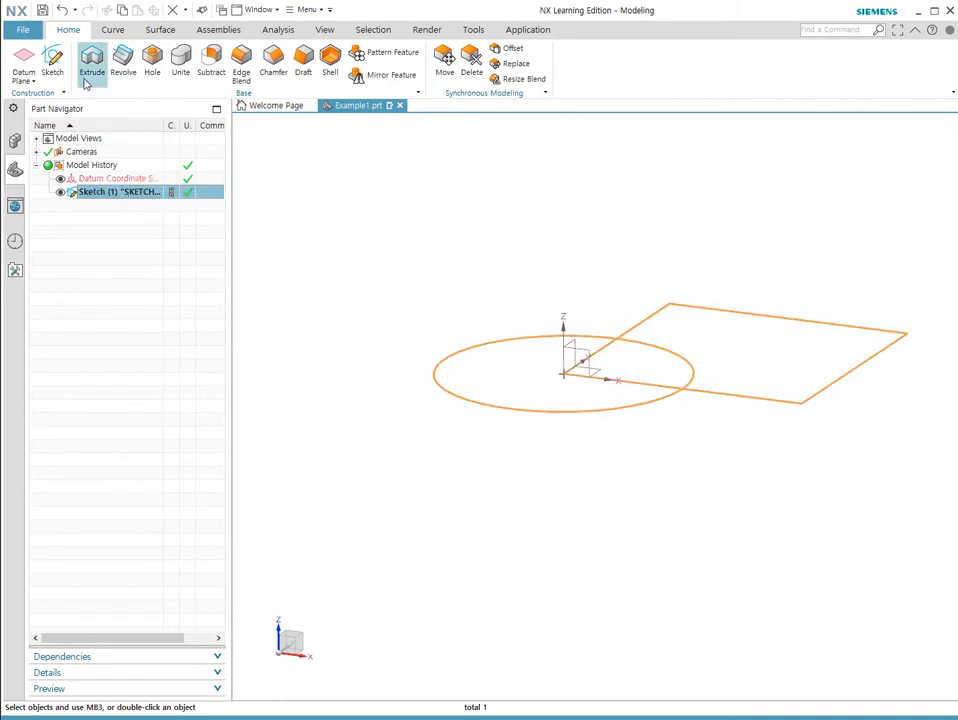
{"action": "left_click", "coordinate": [88, 80]}
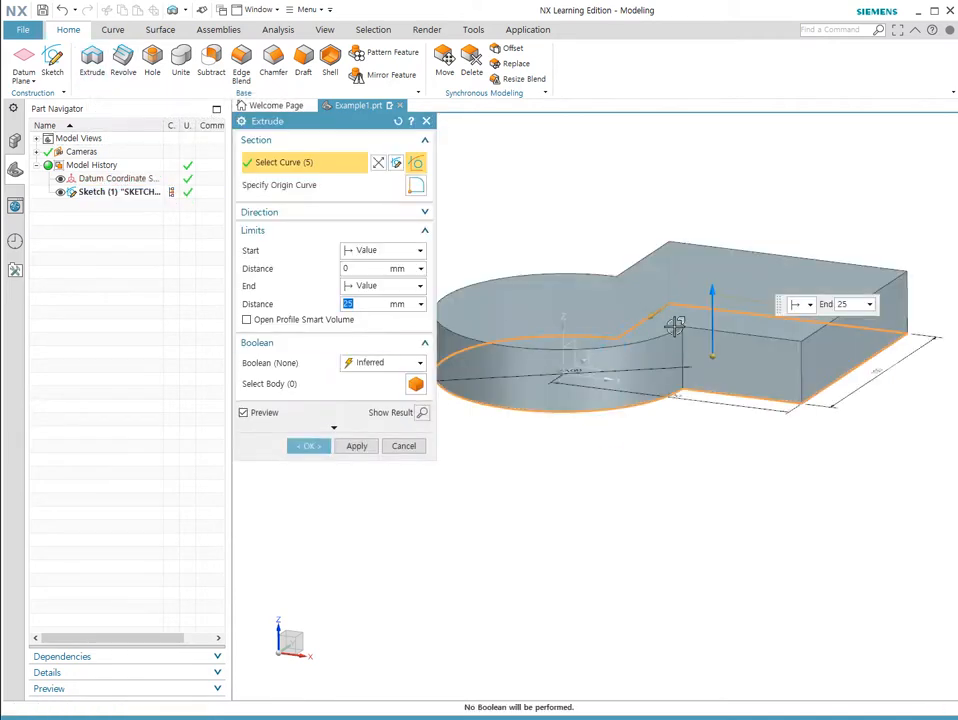
{"action": "key", "text": "Escape"}
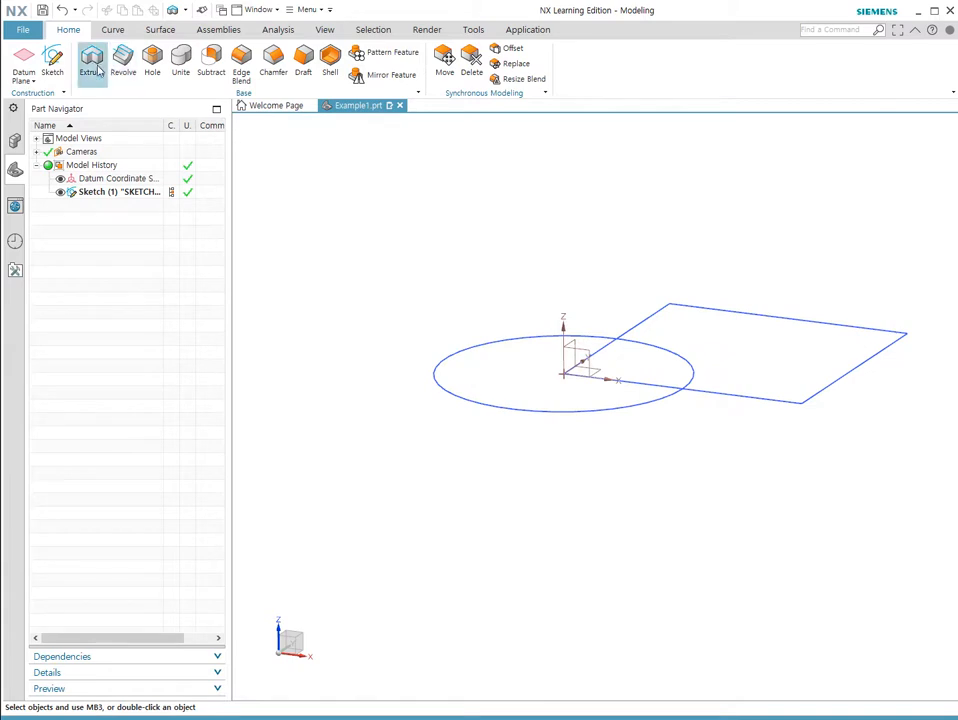
{"action": "left_click", "coordinate": [91, 60]}
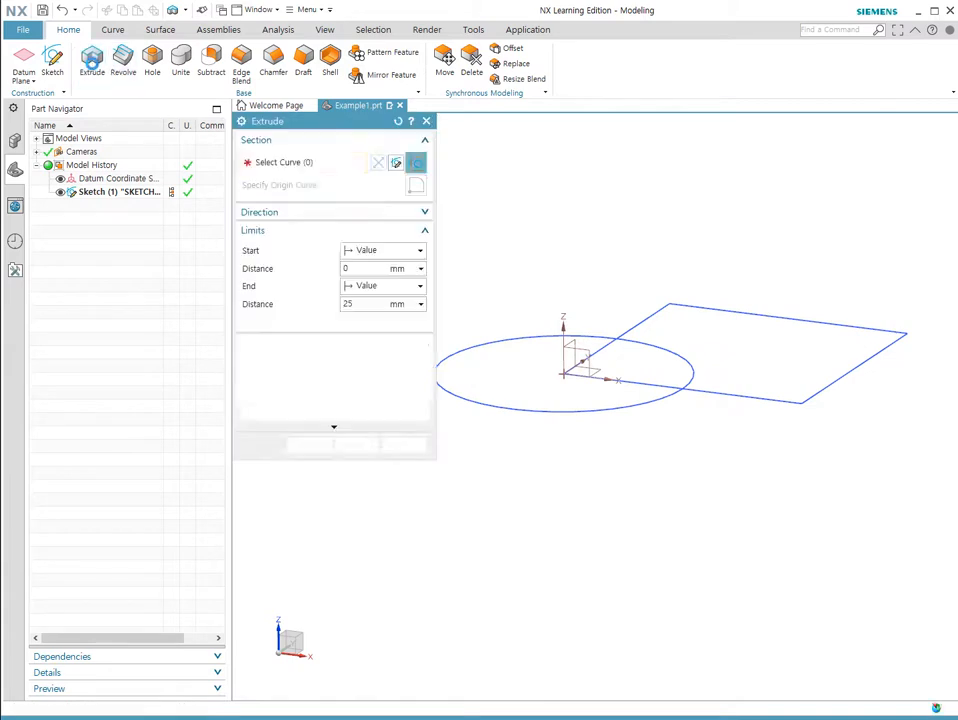
{"action": "left_click", "coordinate": [651, 401]}
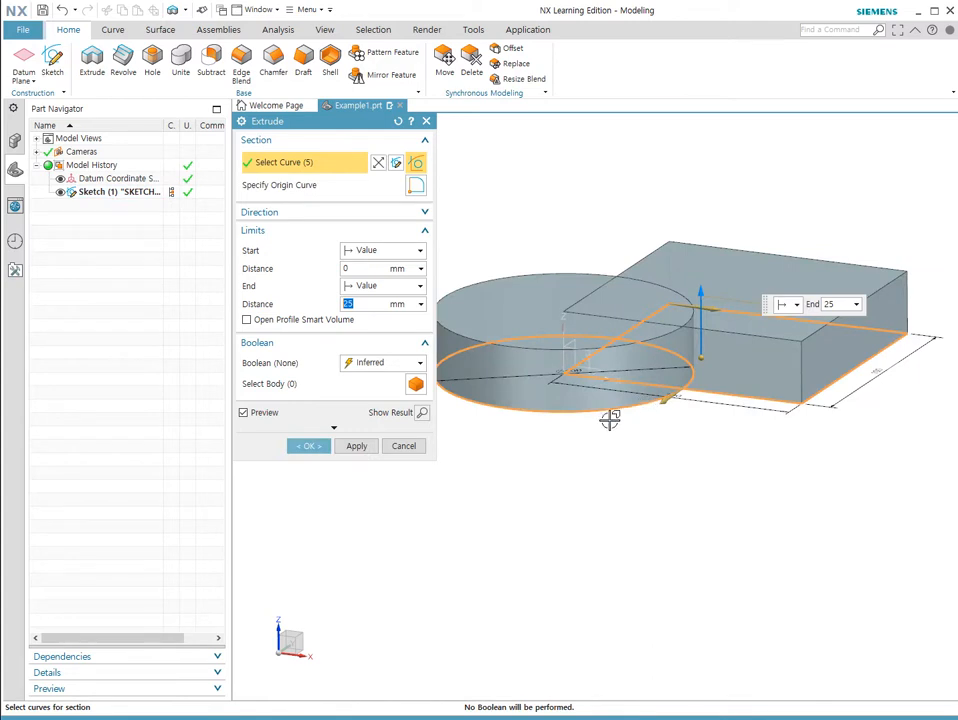
{"action": "key", "text": "Escape"}
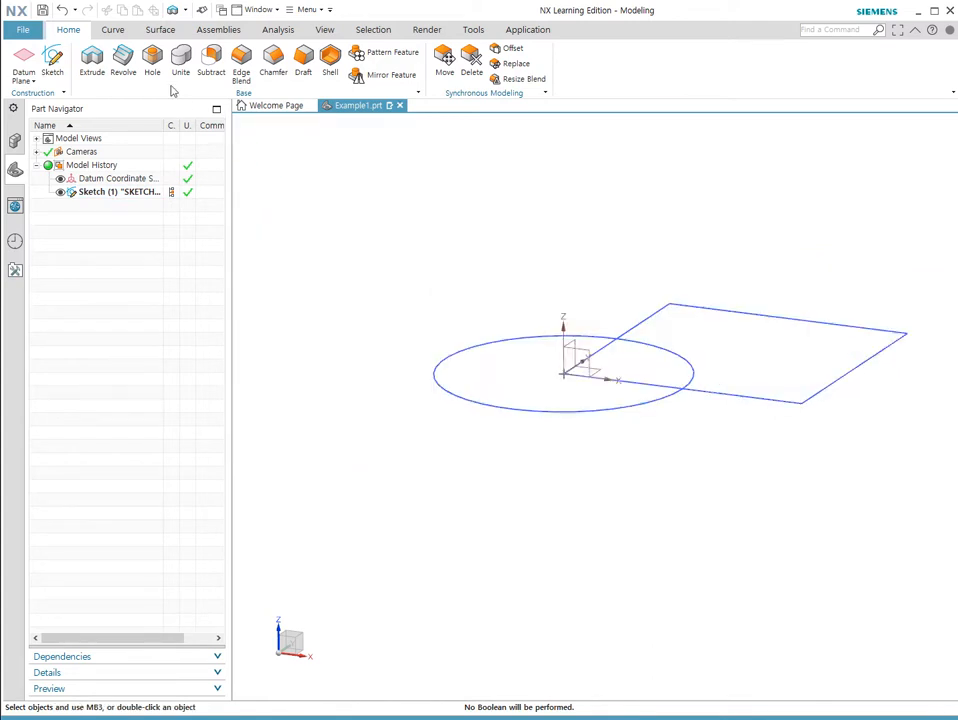
Step: Extrude the overlapping circle and square 25 mm, picking the section curves directly in the model
{"action": "left_click", "coordinate": [92, 62]}
{"action": "left_click", "coordinate": [566, 410]}
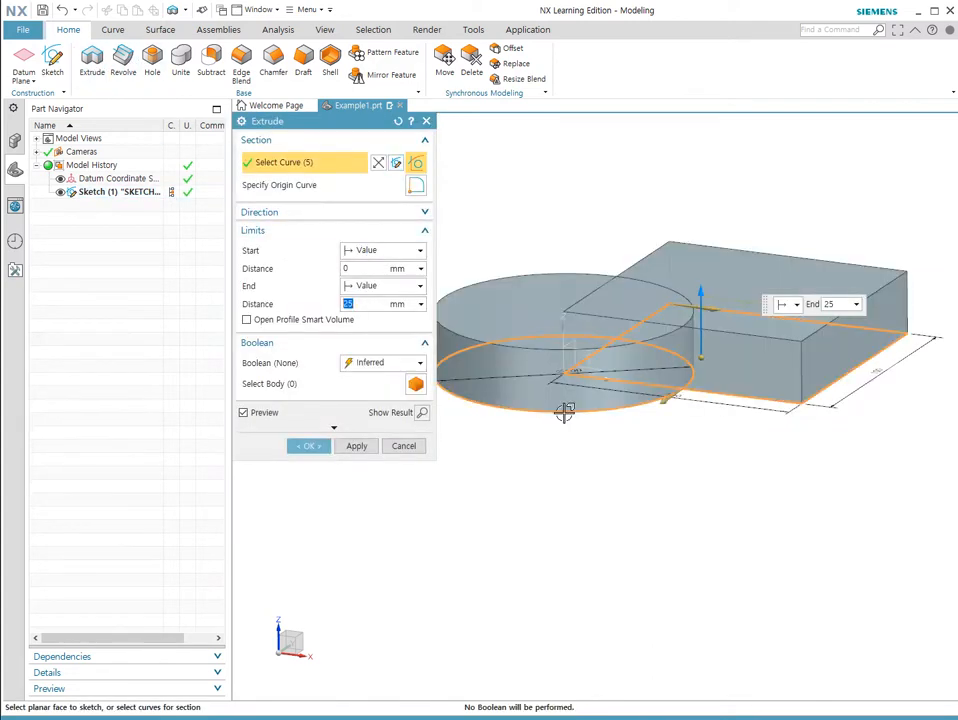
{"action": "left_click", "coordinate": [305, 447]}
Step: Delete the 25 mm extrusion of the overlapping circle and square, keeping the sketch
{"action": "mouse_move", "coordinate": [648, 417]}
{"action": "middle_mouse_down"}
{"action": "mouse_move", "coordinate": [663, 451]}
{"action": "mouse_move", "coordinate": [660, 426]}
{"action": "middle_mouse_up"}
{"action": "left_click", "coordinate": [90, 191]}
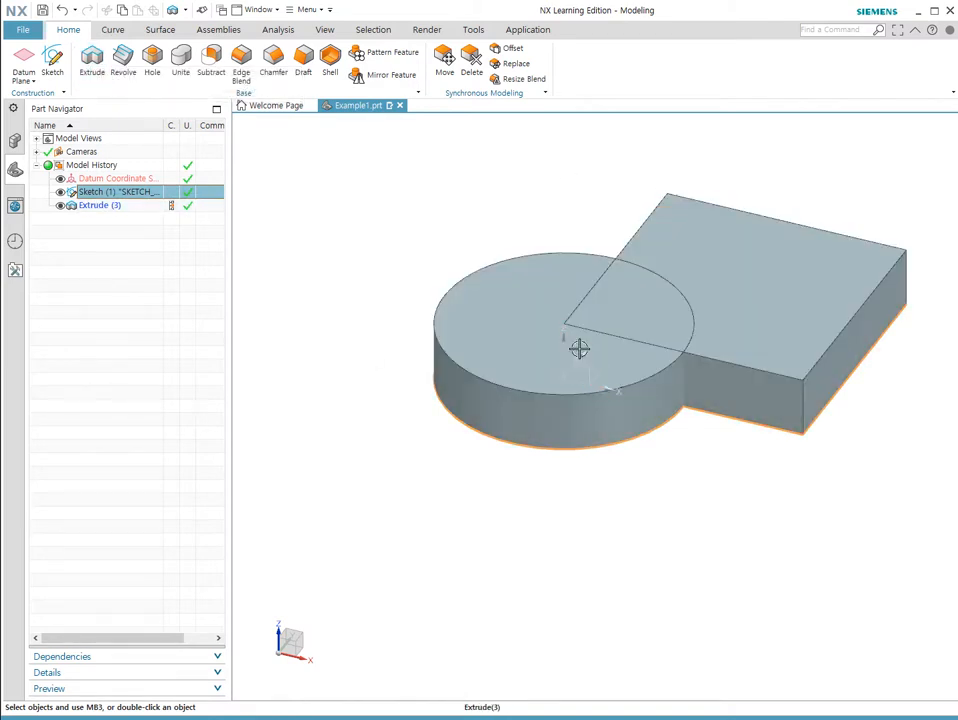
{"action": "scroll", "coordinate": [596, 299], "scroll_direction": "up", "scroll_amount": 4}
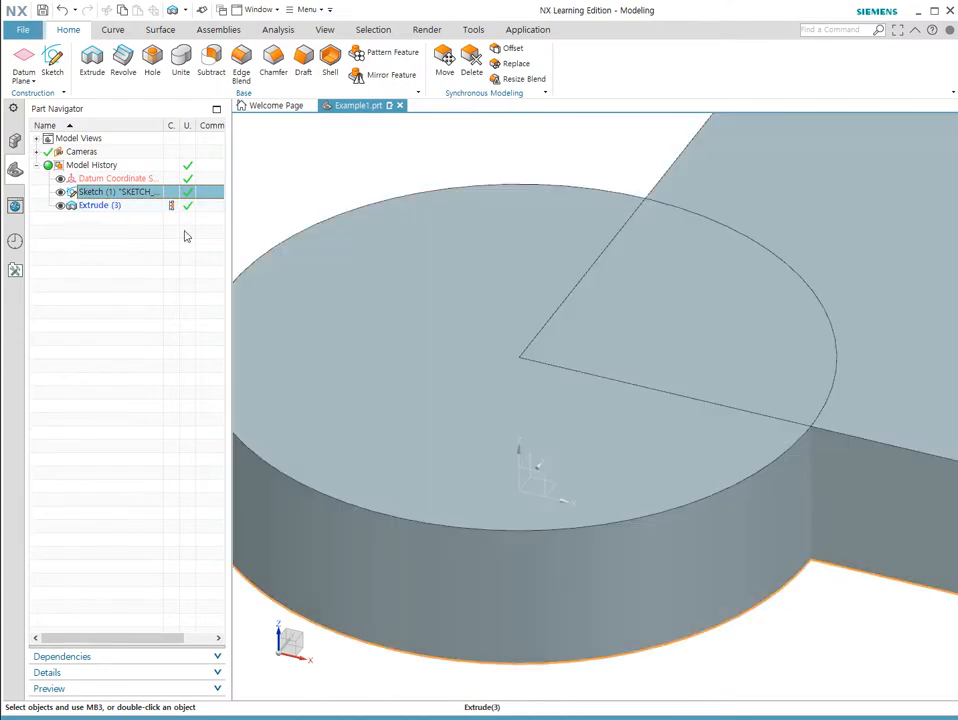
{"action": "left_click", "coordinate": [113, 207]}
{"action": "key", "text": "Delete"}
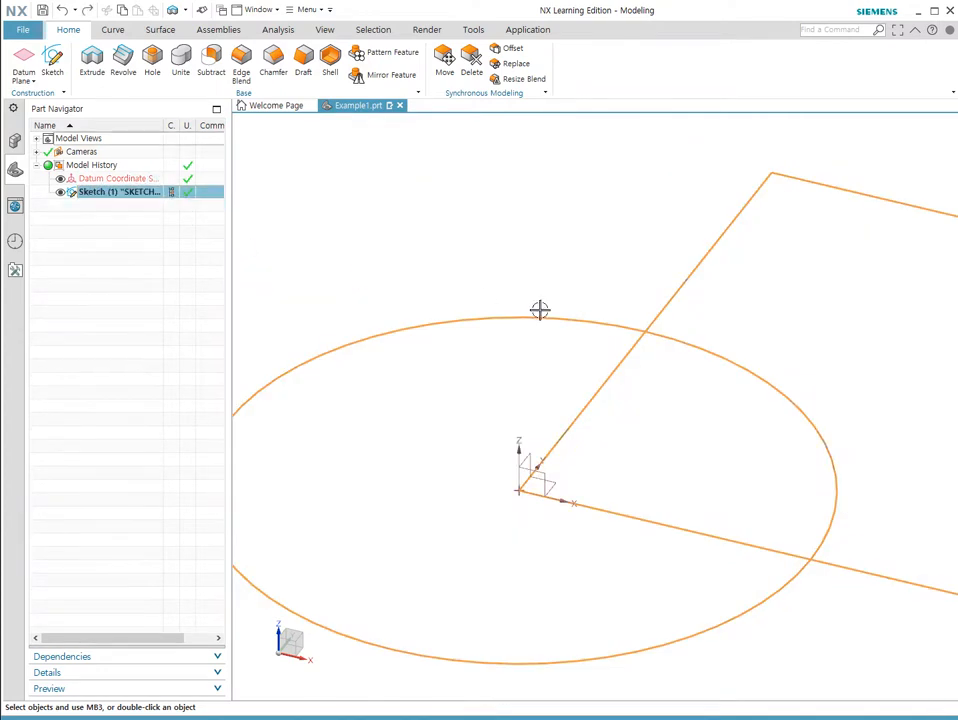
Step: Extrude the overlapping circle and square 25 mm, picking the section curves directly in the model and choosing the Boolean option explicitly
{"action": "scroll", "coordinate": [664, 347], "scroll_direction": "down", "scroll_amount": 3}
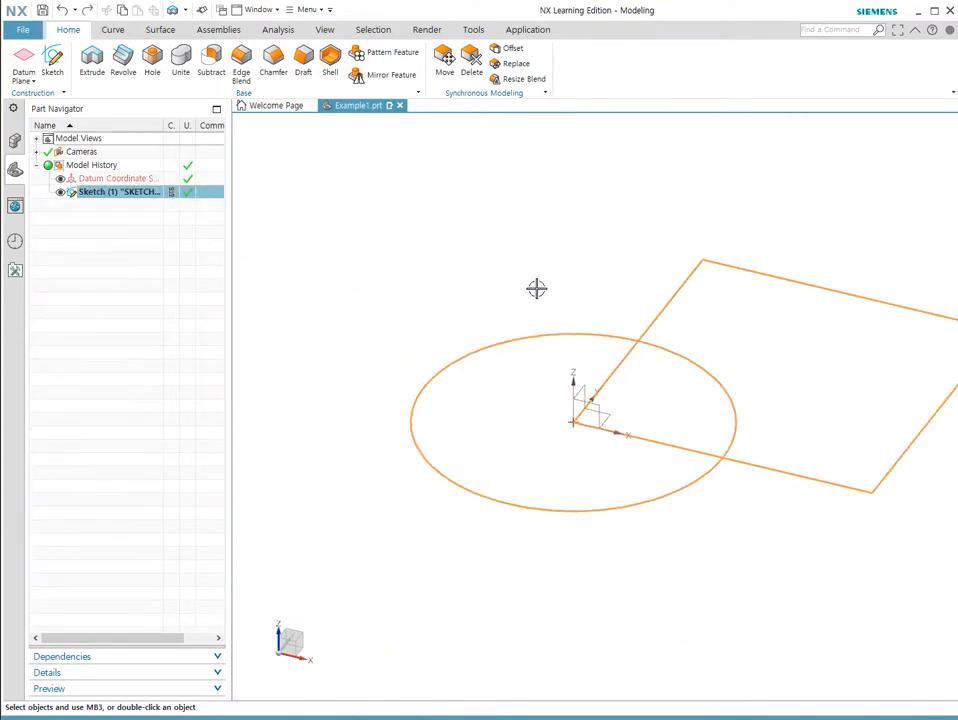
{"action": "key", "text": "Escape"}
{"action": "left_click", "coordinate": [92, 60]}
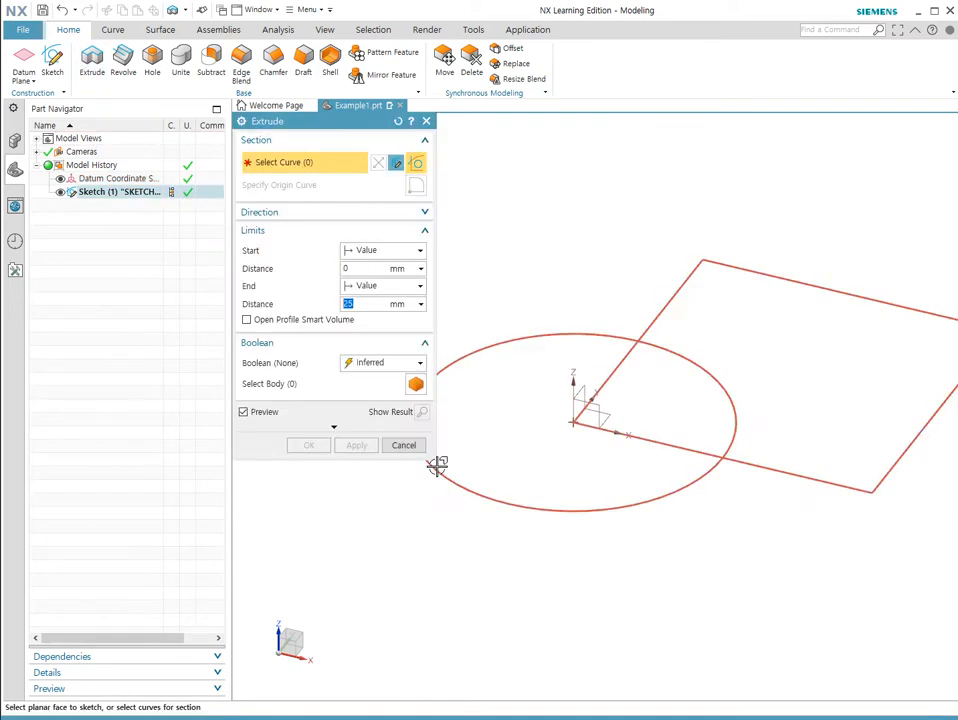
{"action": "left_click", "coordinate": [596, 511]}
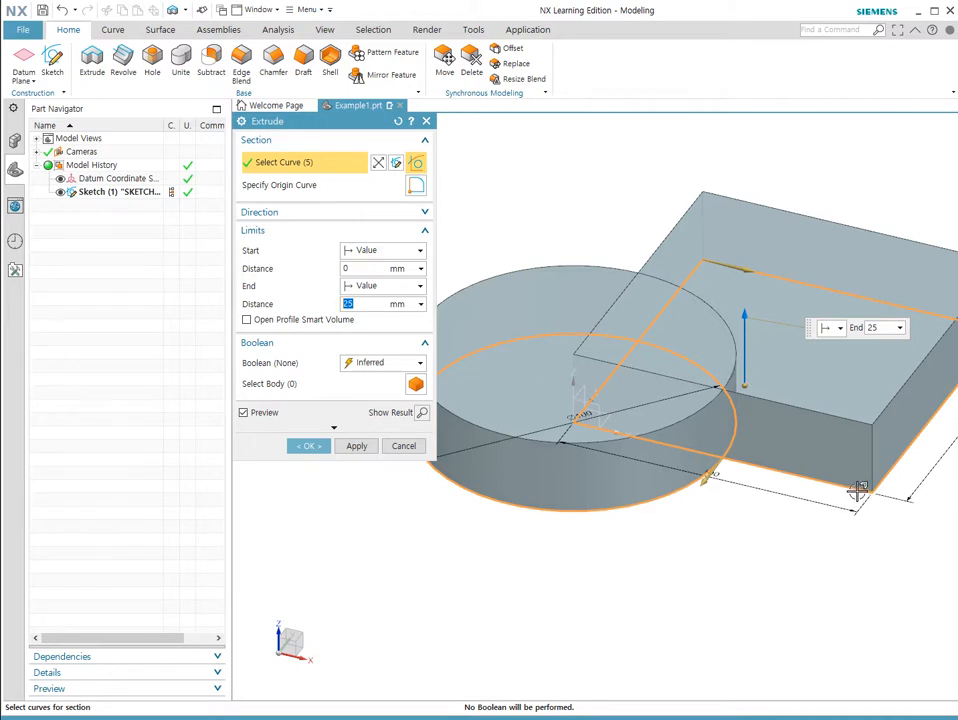
{"action": "left_click", "coordinate": [369, 364]}
{"action": "left_click", "coordinate": [368, 431]}
{"action": "left_click", "coordinate": [308, 445]}
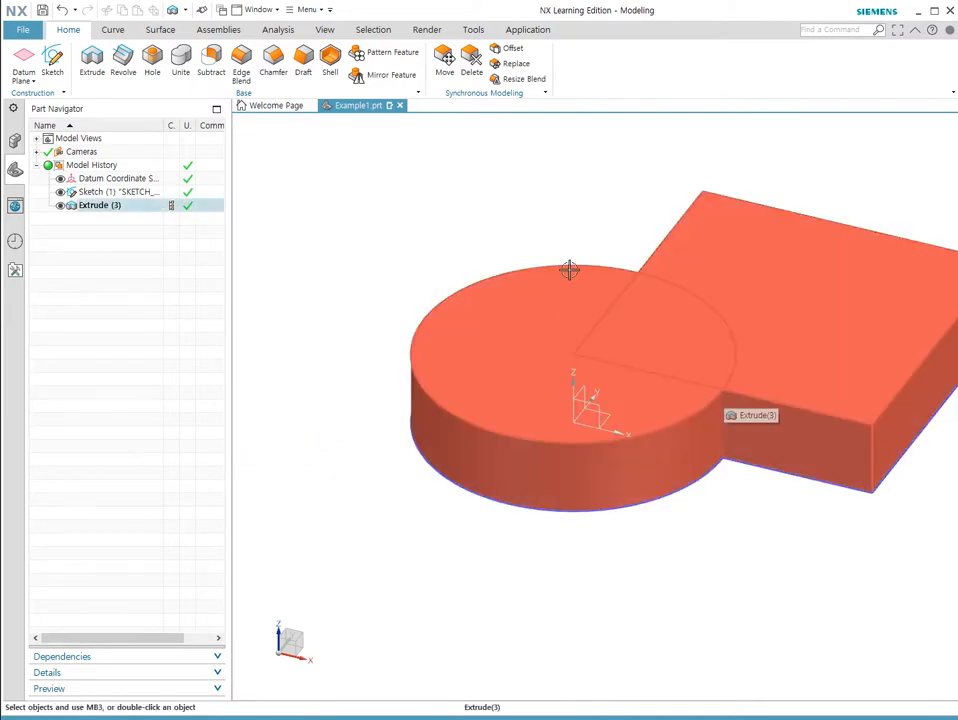
{"action": "middle_click_drag", "start_coordinate": [697, 334], "coordinate": [627, 526]}
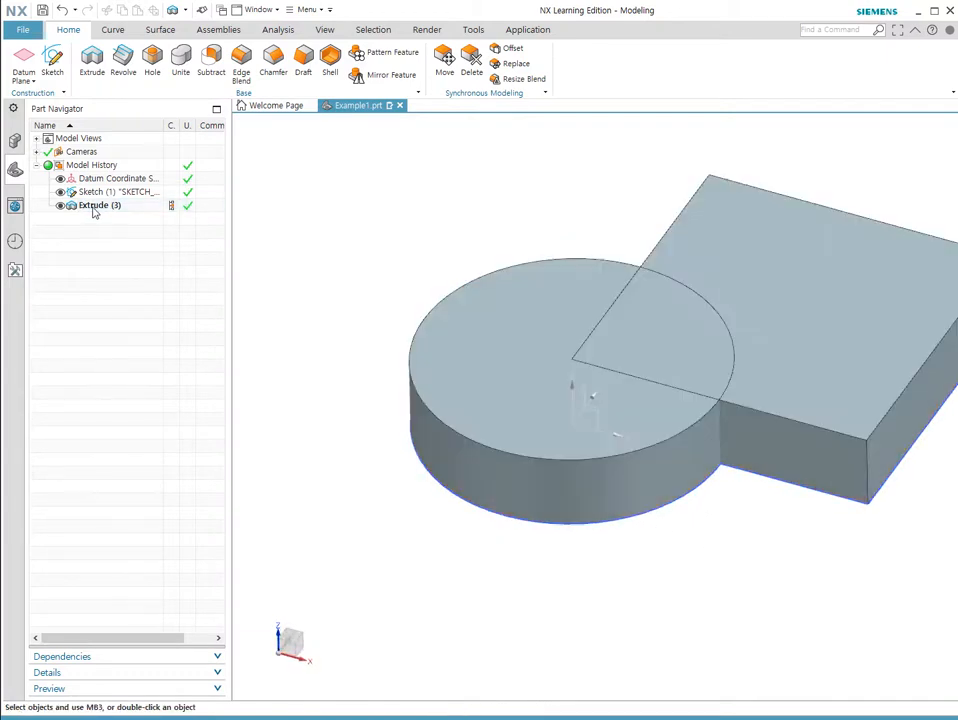
Step: Replace the extrusion with a 25 mm one that uses the whole sketch selected in the model history as its section
{"action": "left_click", "coordinate": [93, 207]}
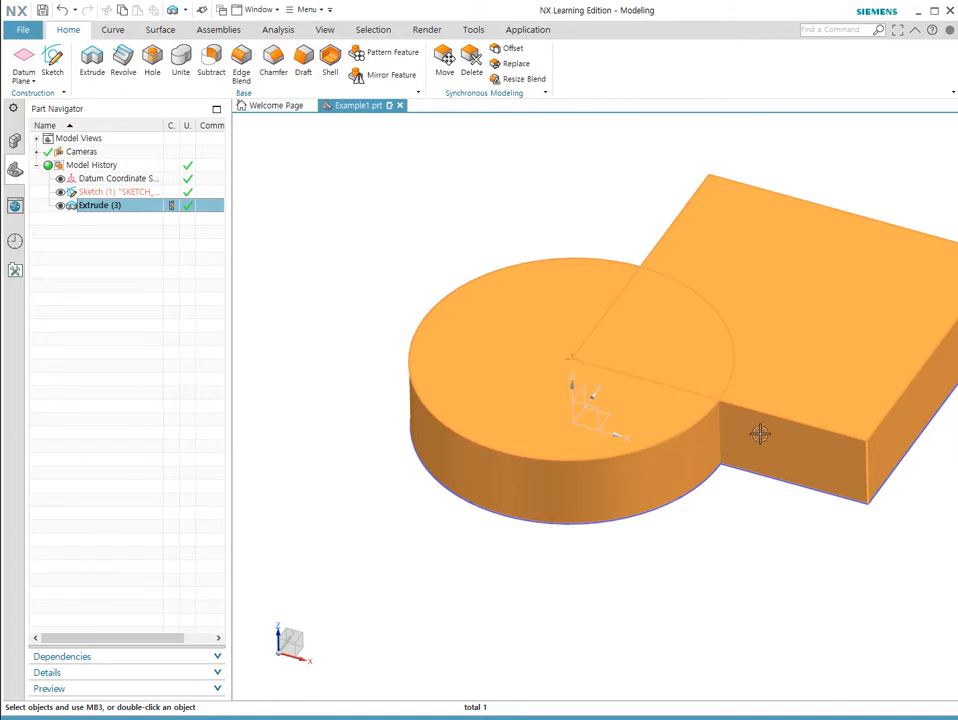
{"action": "key", "text": "Delete"}
{"action": "left_click", "coordinate": [103, 192]}
{"action": "left_click", "coordinate": [92, 62]}
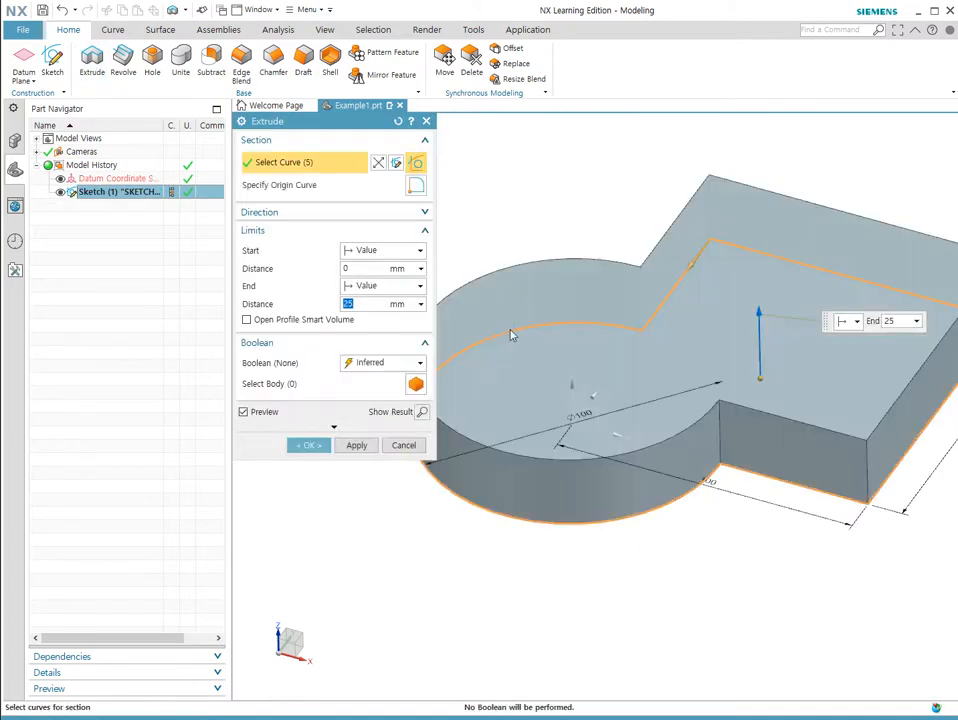
{"action": "middle_click_drag", "start_coordinate": [671, 386], "coordinate": [674, 389]}
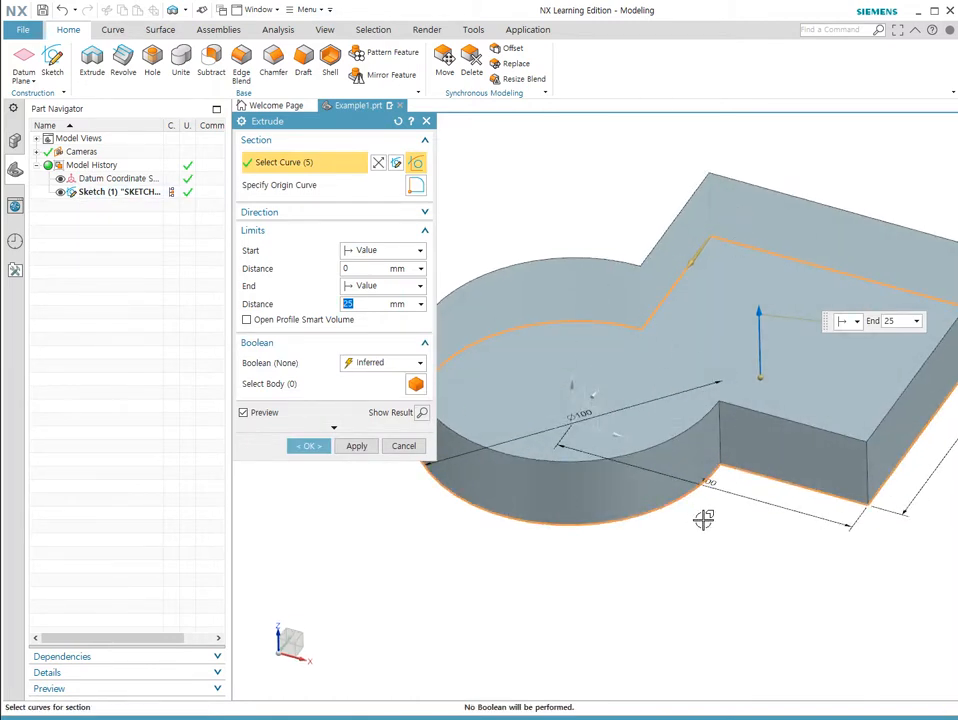
{"action": "left_click", "coordinate": [308, 445]}
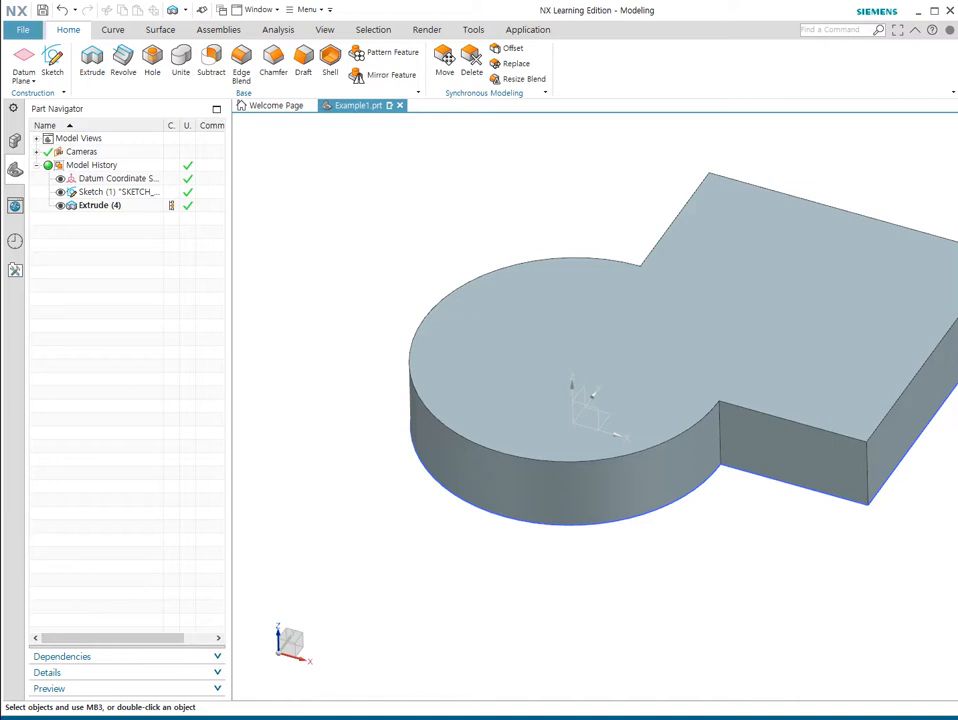
Step: Delete the 25 mm extrusion from the model history and select the sketch of the circle and square
{"action": "left_click", "coordinate": [73, 206]}
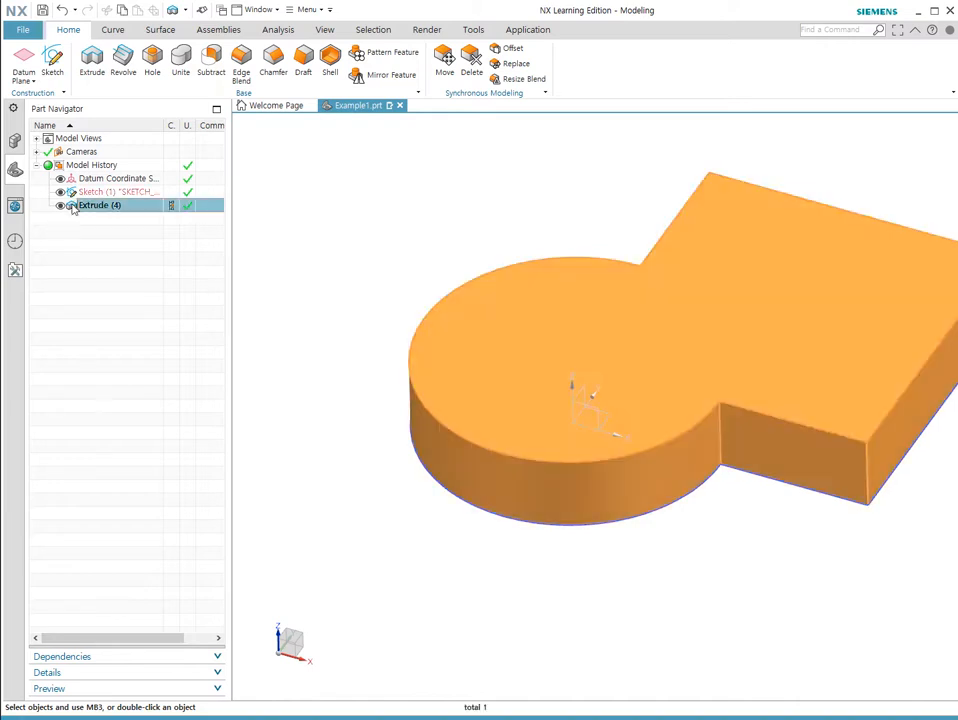
{"action": "key", "text": "Delete"}
{"action": "left_click", "coordinate": [122, 193]}
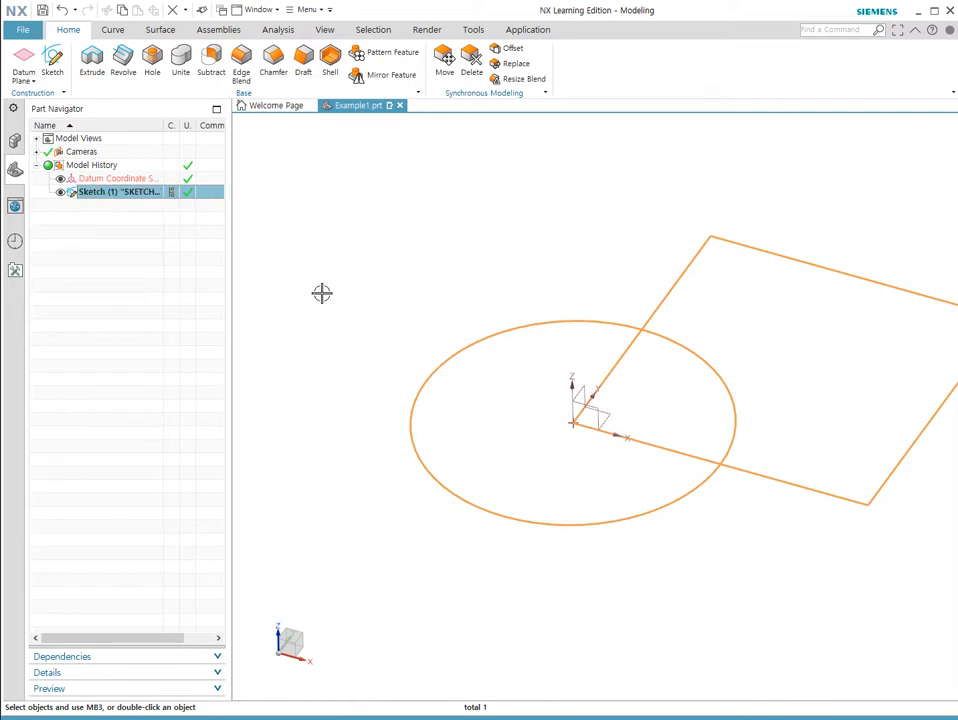
Step: Edit the sketch to delete the circle, keep the square, and finish the sketch
{"action": "double_click", "coordinate": [128, 194]}
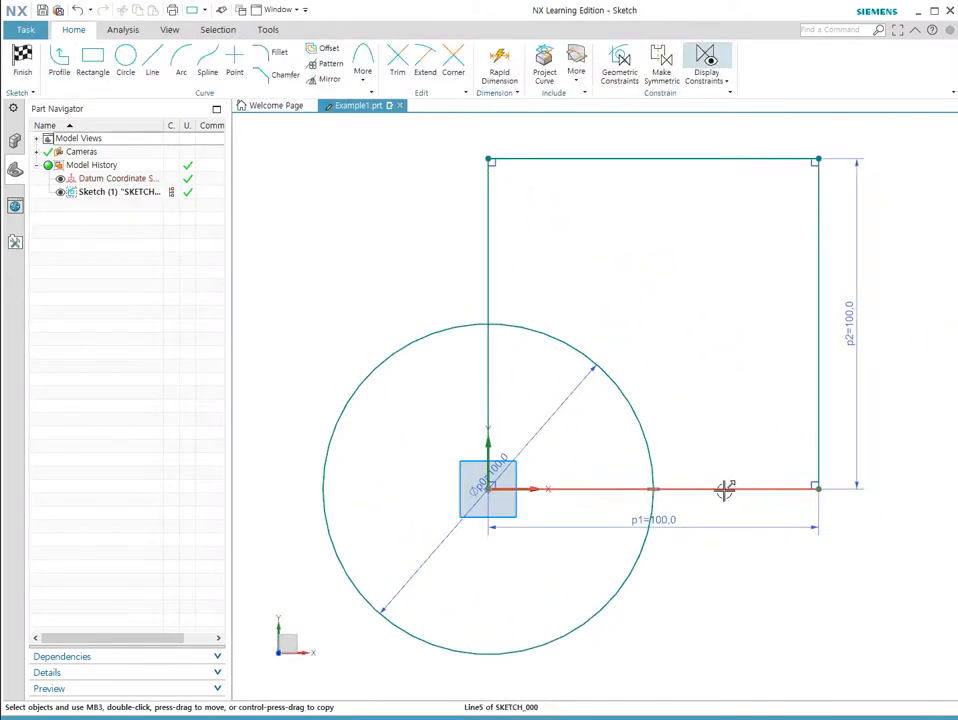
{"action": "key", "text": "Delete"}
{"action": "left_click", "coordinate": [641, 534]}
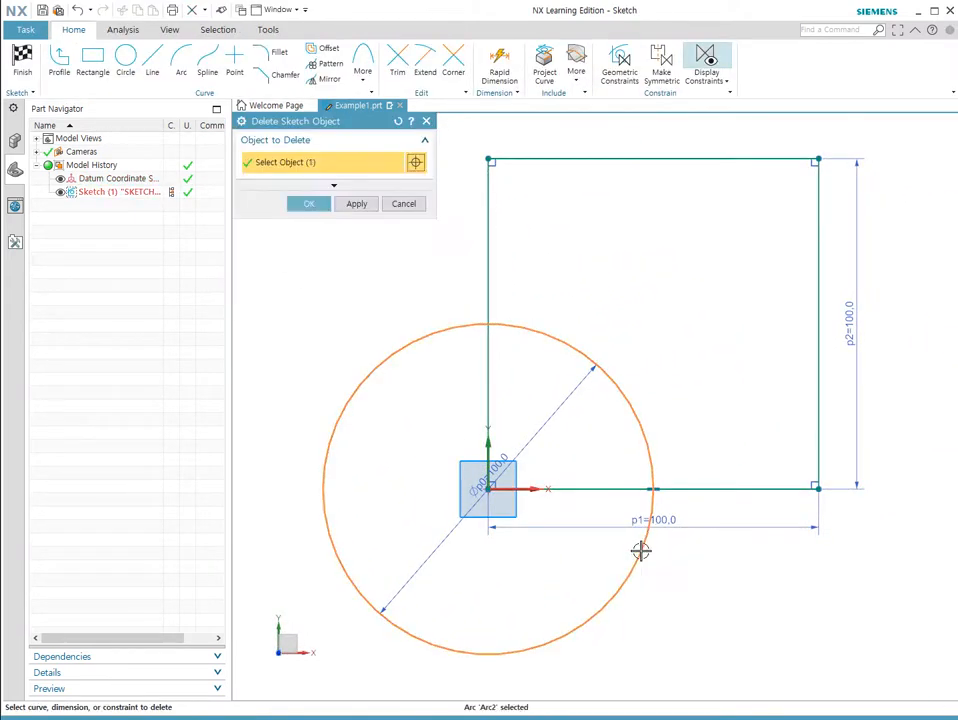
{"action": "left_click", "coordinate": [355, 204]}
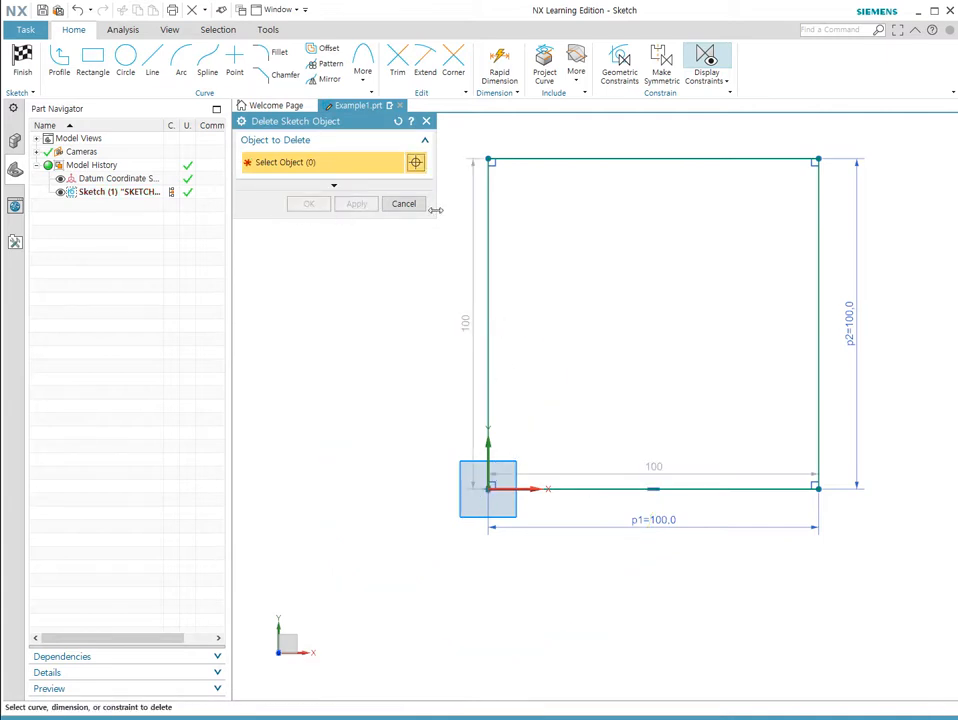
{"action": "left_click", "coordinate": [404, 204]}
{"action": "left_click", "coordinate": [22, 62]}
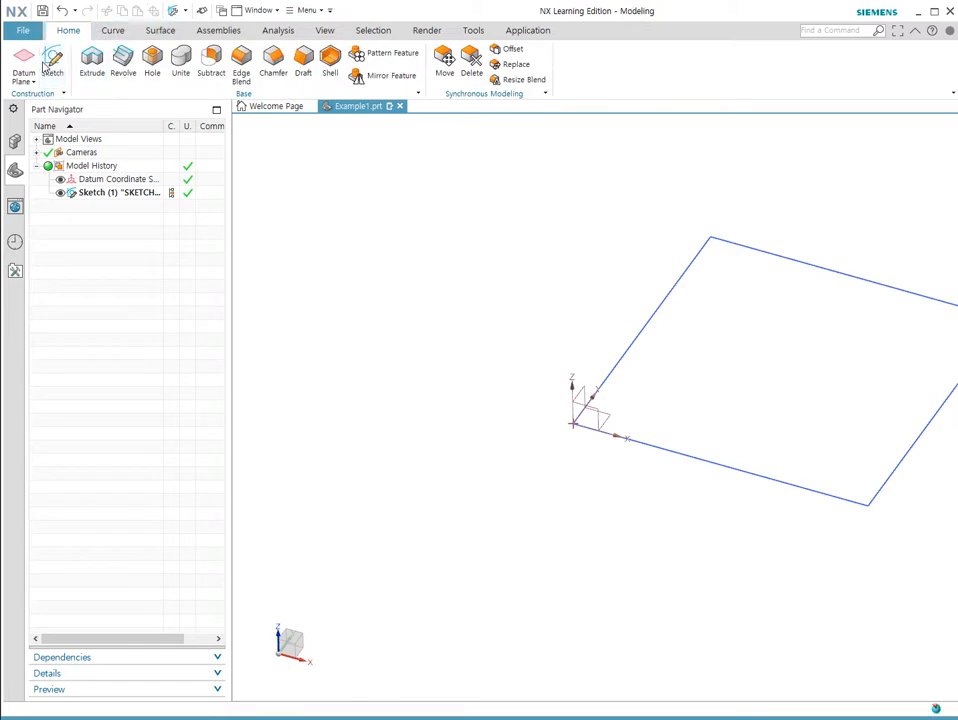
Step: Create a second sketch on the XY plane with a 100 mm diameter circle centred at the origin, and finish it
{"action": "left_click", "coordinate": [46, 62]}
{"action": "left_click", "coordinate": [350, 277]}
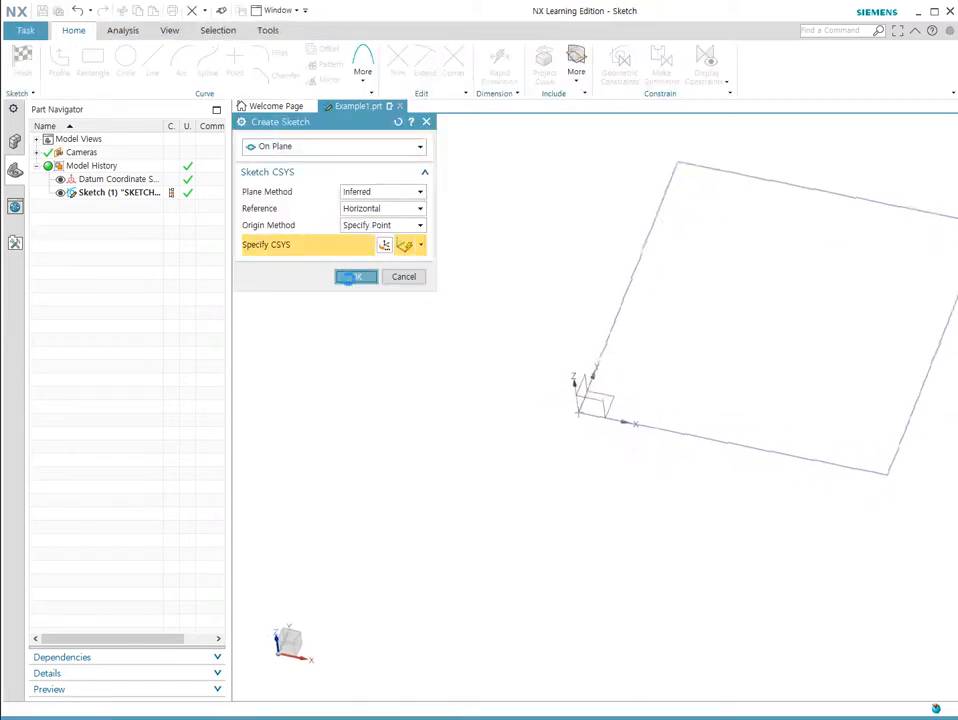
{"action": "key", "text": "r"}
{"action": "key", "text": "o"}
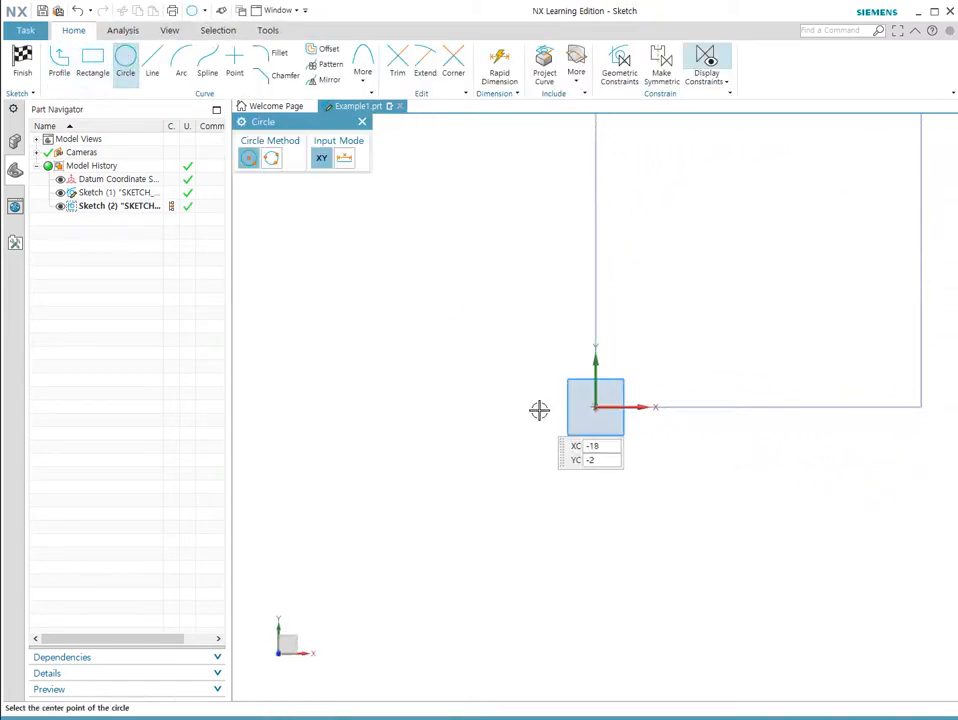
{"action": "left_click", "coordinate": [595, 407]}
{"action": "type", "text": "1"}
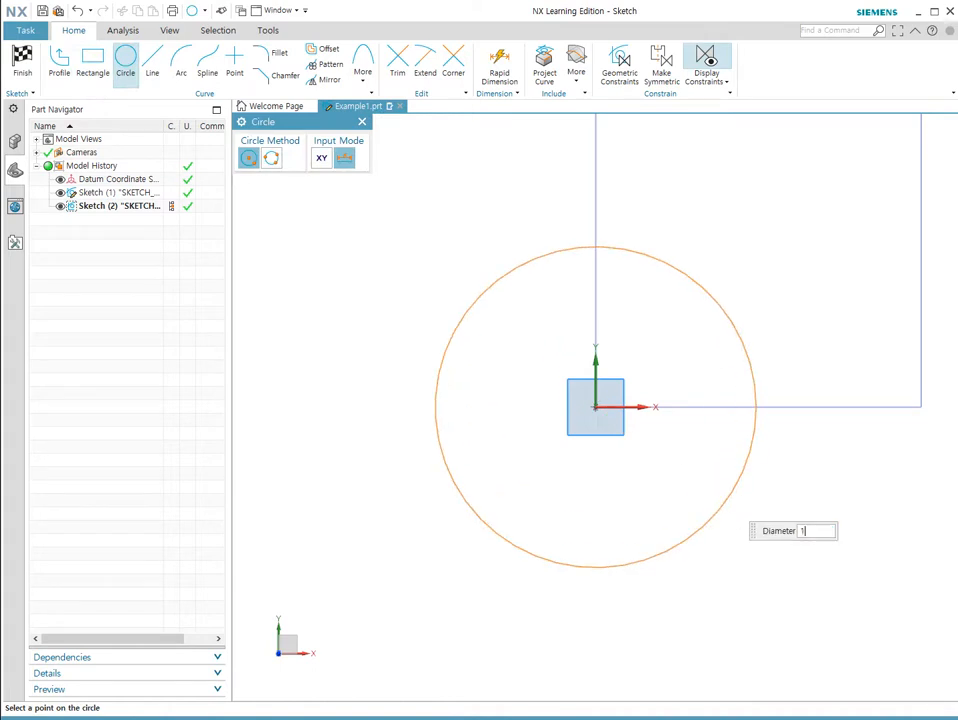
{"action": "type", "text": "00"}
{"action": "key", "text": "Return"}
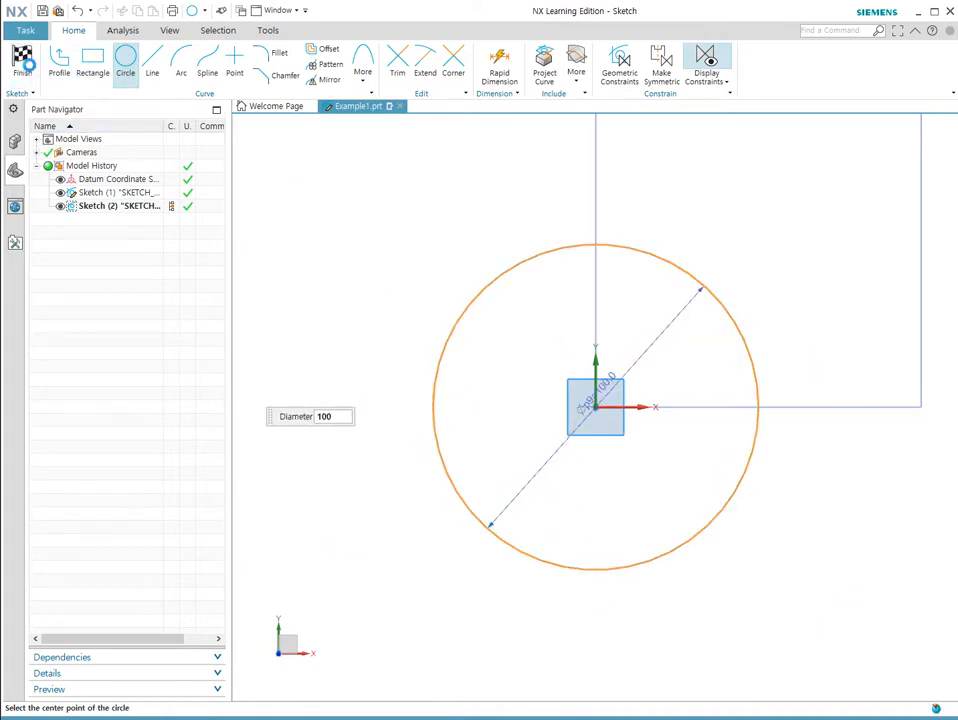
{"action": "left_click", "coordinate": [24, 60]}
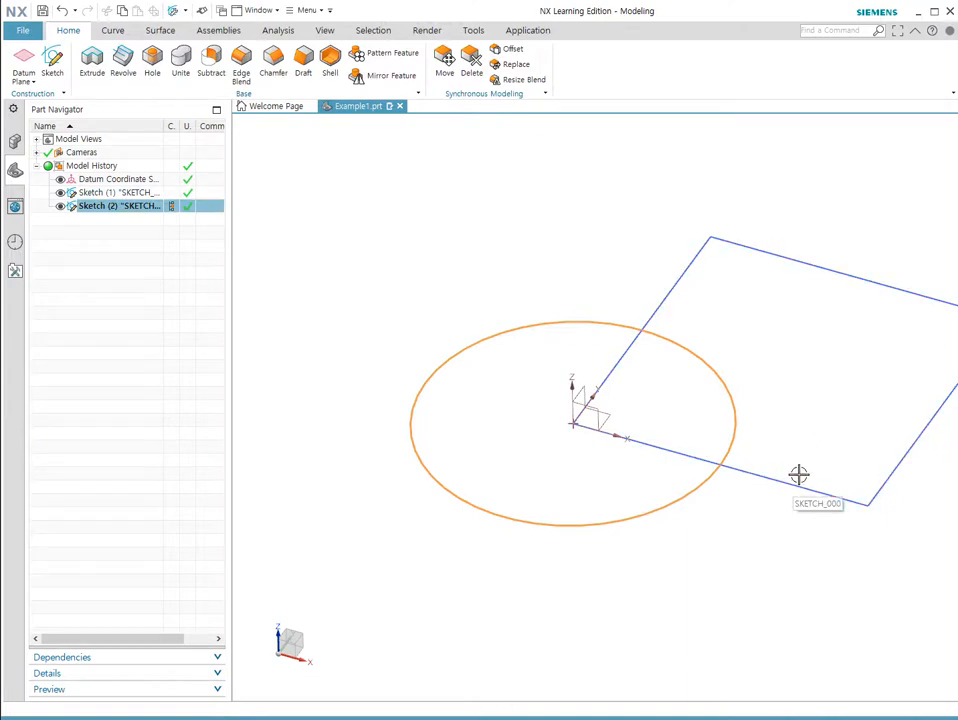
Step: Highlight the square's sketch and the circle's sketch in turn in the model history to compare them
{"action": "left_click", "coordinate": [112, 195]}
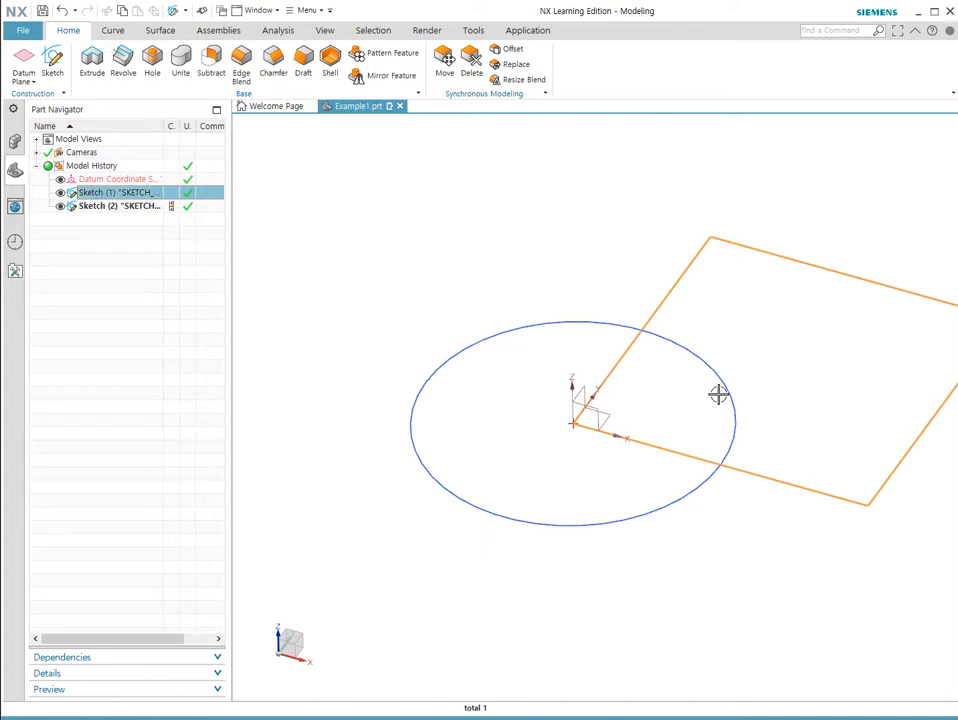
{"action": "left_click", "coordinate": [112, 207]}
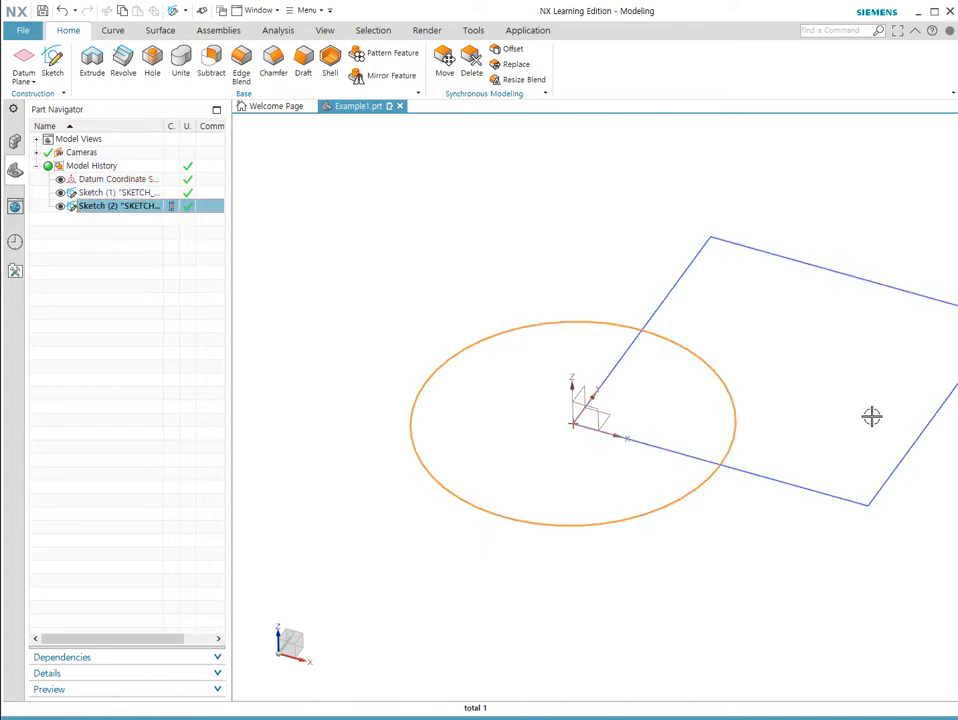
{"action": "left_click", "coordinate": [112, 192]}
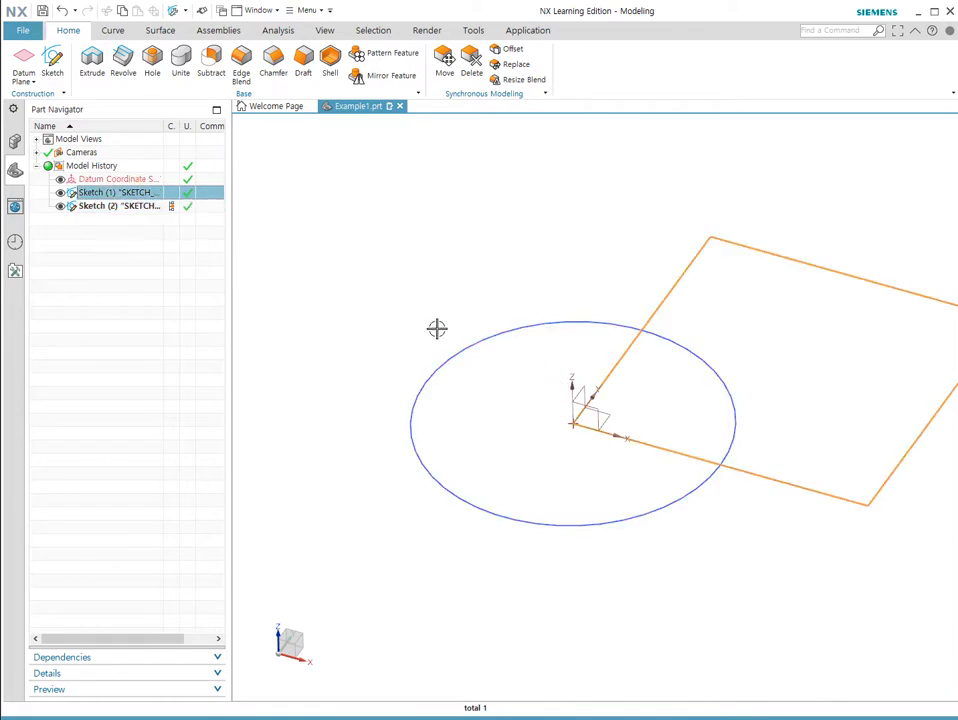
{"action": "left_click", "coordinate": [80, 207]}
Step: Try to rename the circle's sketch in the model history, and clear the selection
{"action": "right_click", "coordinate": [113, 207]}
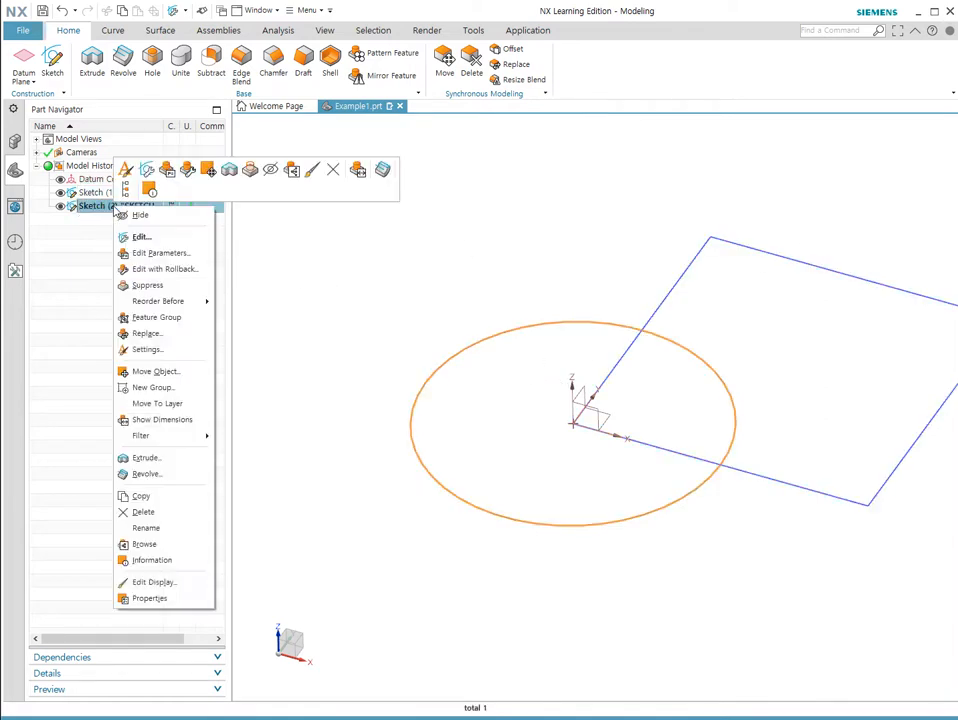
{"action": "left_click", "coordinate": [191, 528]}
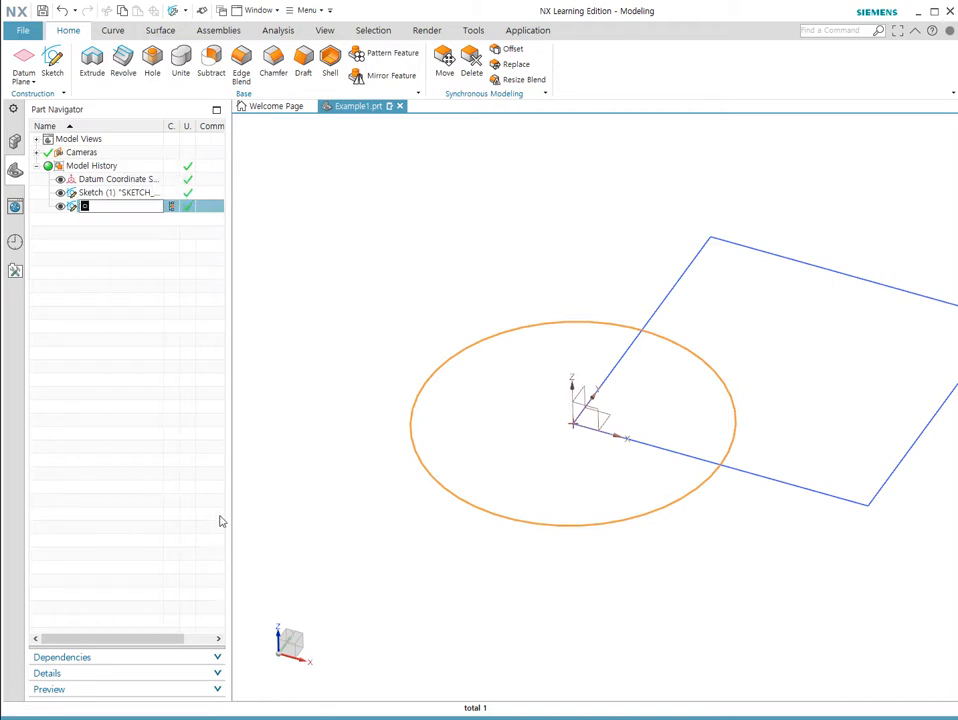
{"action": "key", "text": "Return"}
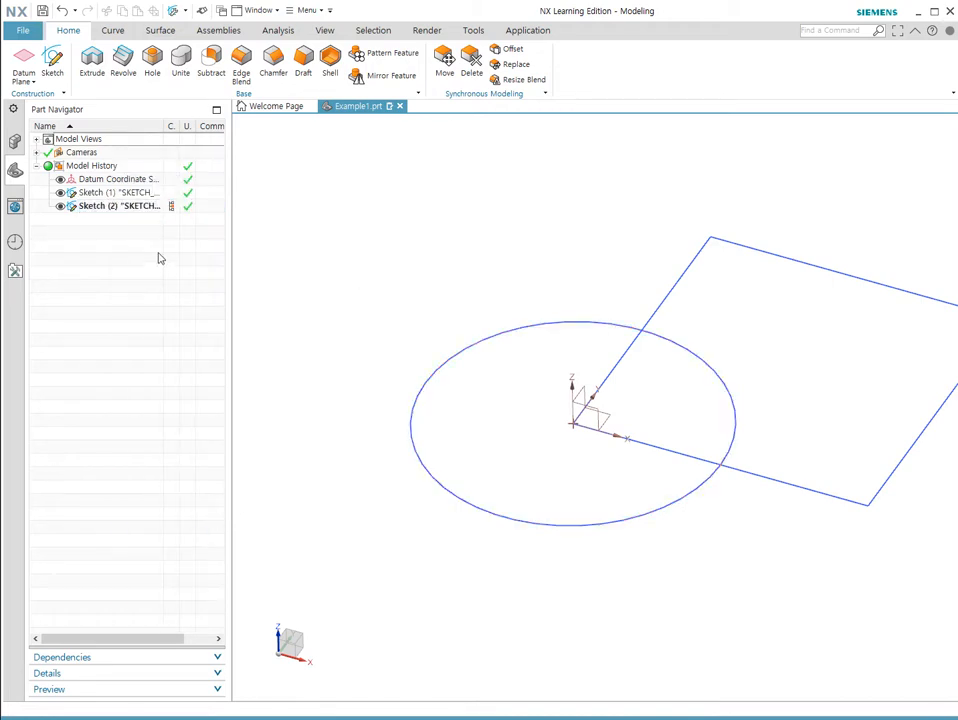
{"action": "right_click", "coordinate": [141, 205]}
{"action": "left_click", "coordinate": [312, 288]}
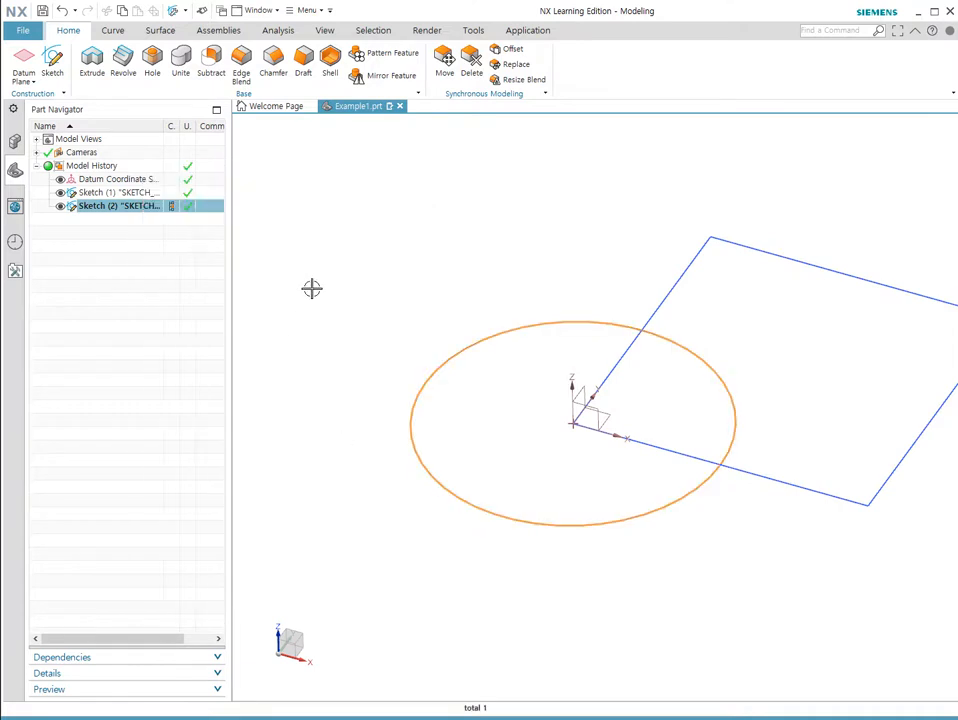
{"action": "left_click", "coordinate": [355, 232]}
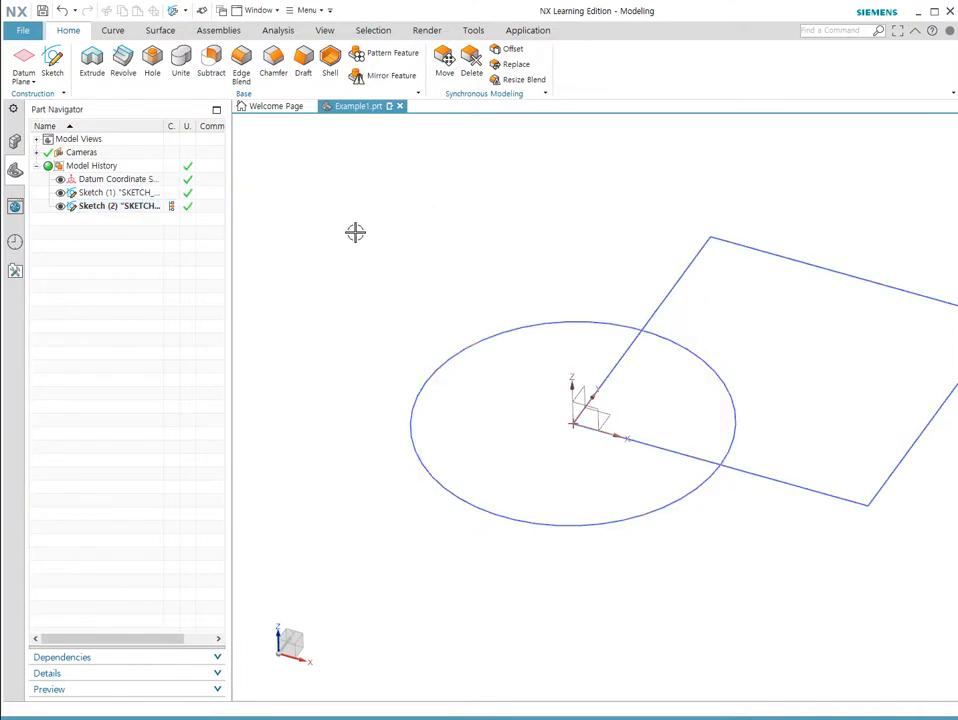
Step: Extrude the square 25 mm as its own feature
{"action": "left_click", "coordinate": [92, 62]}
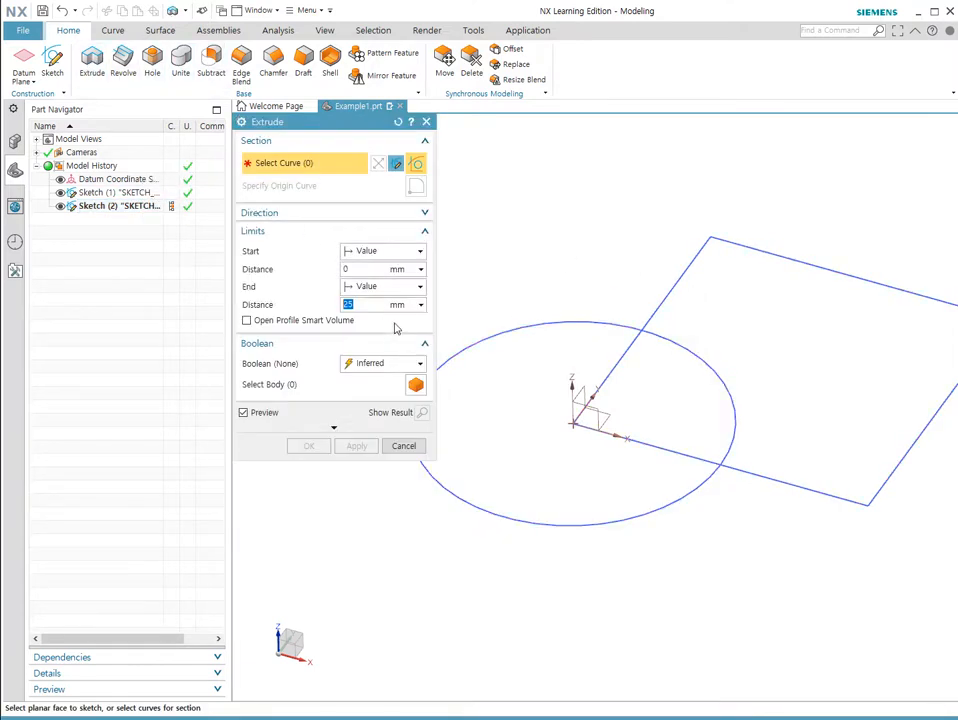
{"action": "left_click", "coordinate": [678, 269]}
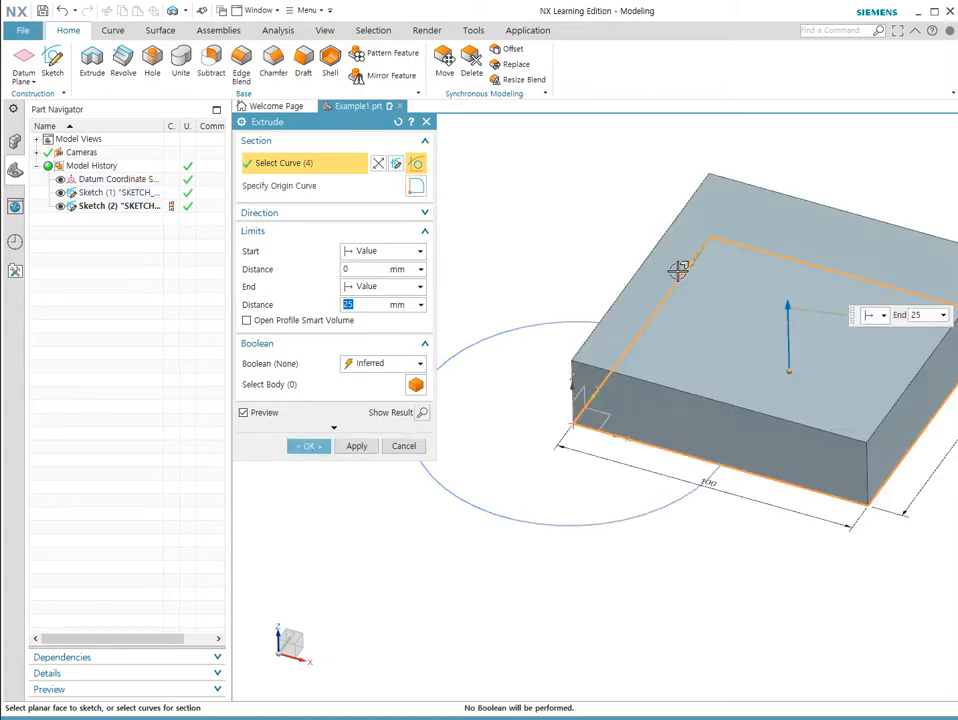
{"action": "left_click", "coordinate": [312, 445]}
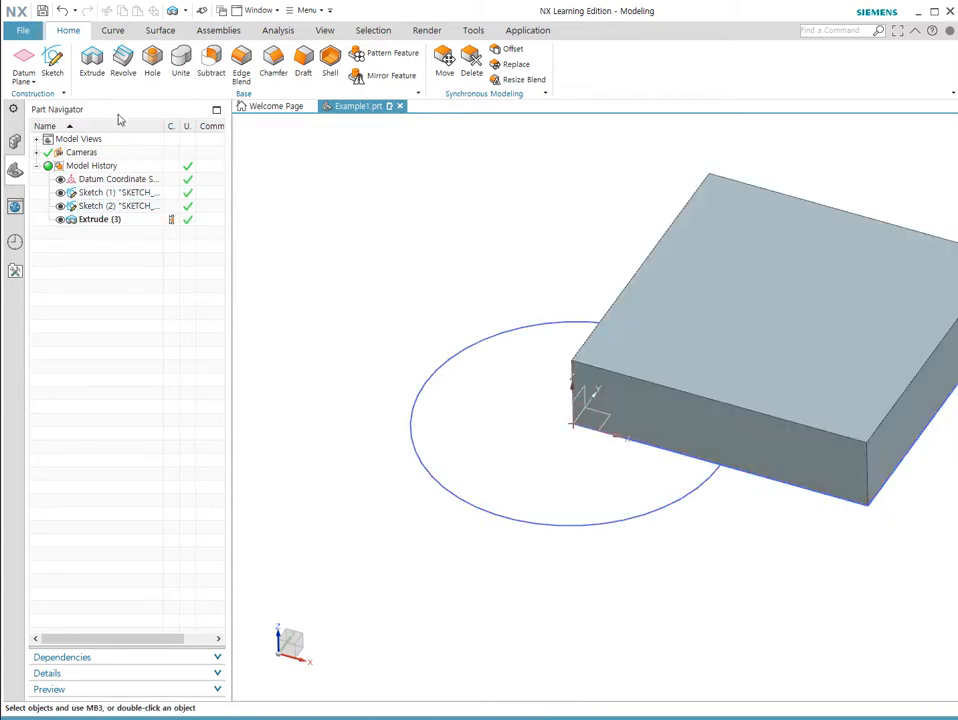
Step: Extrude the circle 25 mm with the Inferred Boolean so it unites with the square block, and inspect the body
{"action": "left_click", "coordinate": [92, 62]}
{"action": "left_click", "coordinate": [479, 504]}
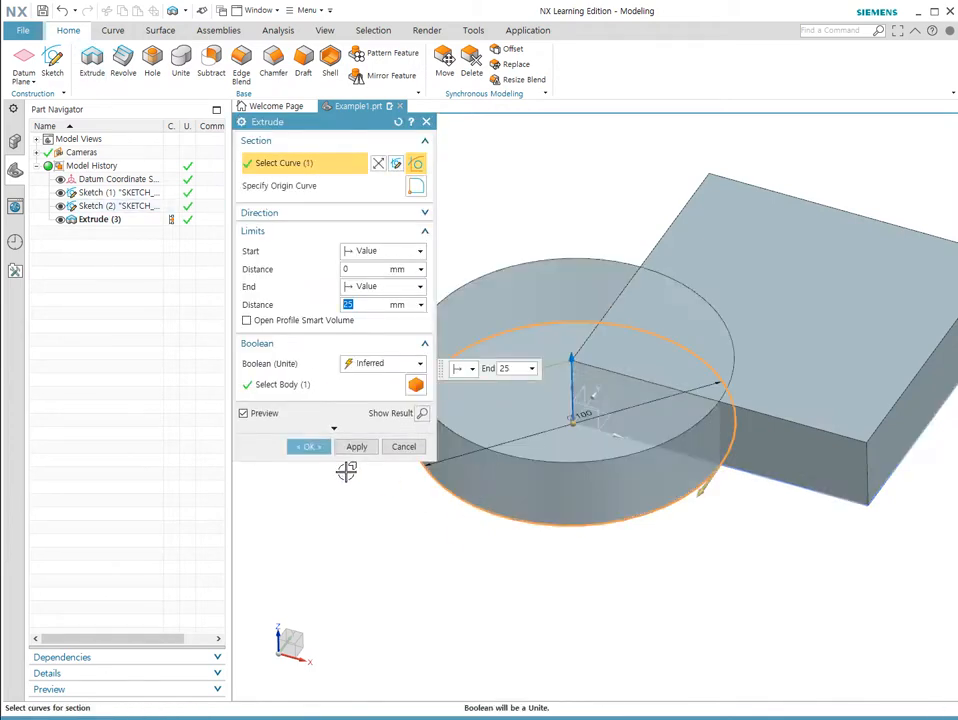
{"action": "left_click", "coordinate": [307, 446]}
{"action": "middle_click_drag", "start_coordinate": [475, 556], "coordinate": [477, 541]}
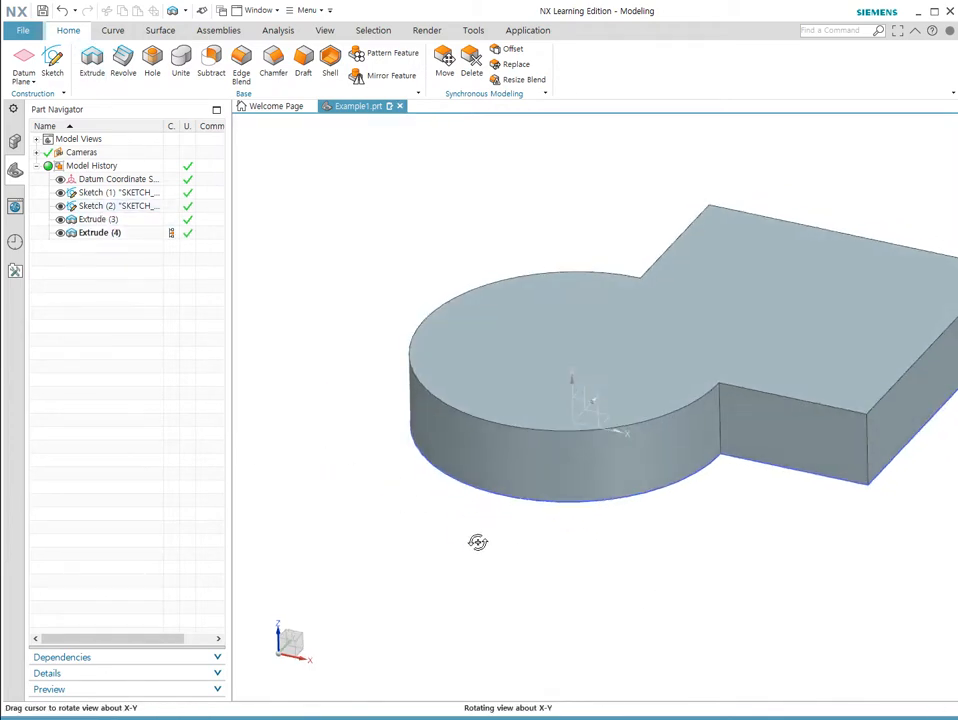
{"action": "scroll", "coordinate": [477, 541], "scroll_direction": "up", "scroll_amount": 2}
{"action": "scroll", "coordinate": [477, 541], "scroll_direction": "down", "scroll_amount": 3}
Step: Delete the circle's extrude and the square's extrude from the model history, keeping both sketches
{"action": "left_click", "coordinate": [93, 232]}
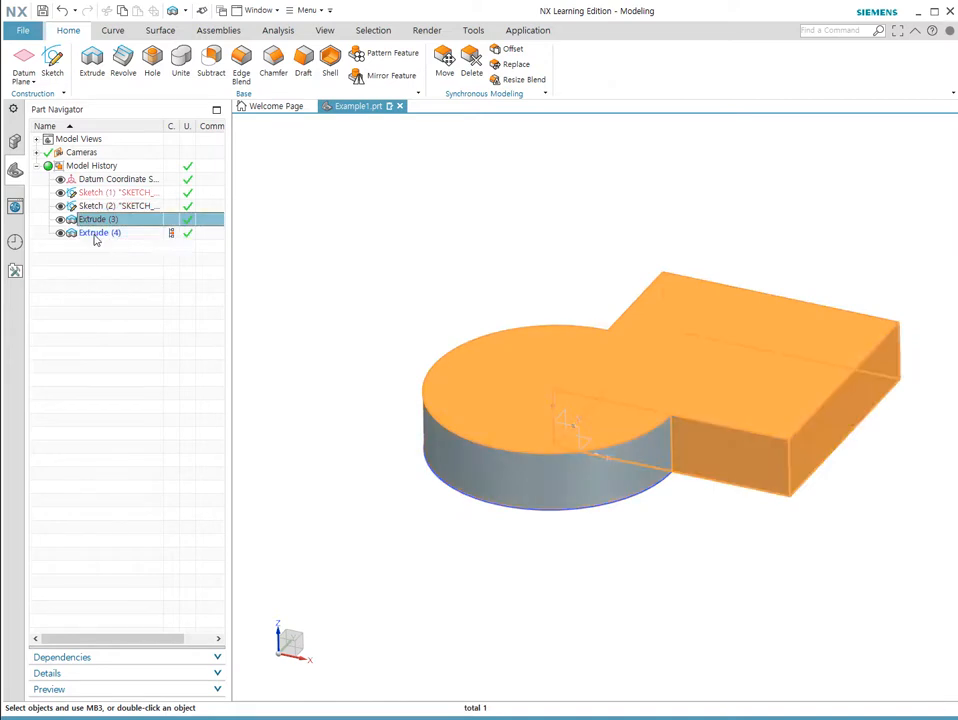
{"action": "key", "text": "Delete"}
{"action": "left_click", "coordinate": [95, 219]}
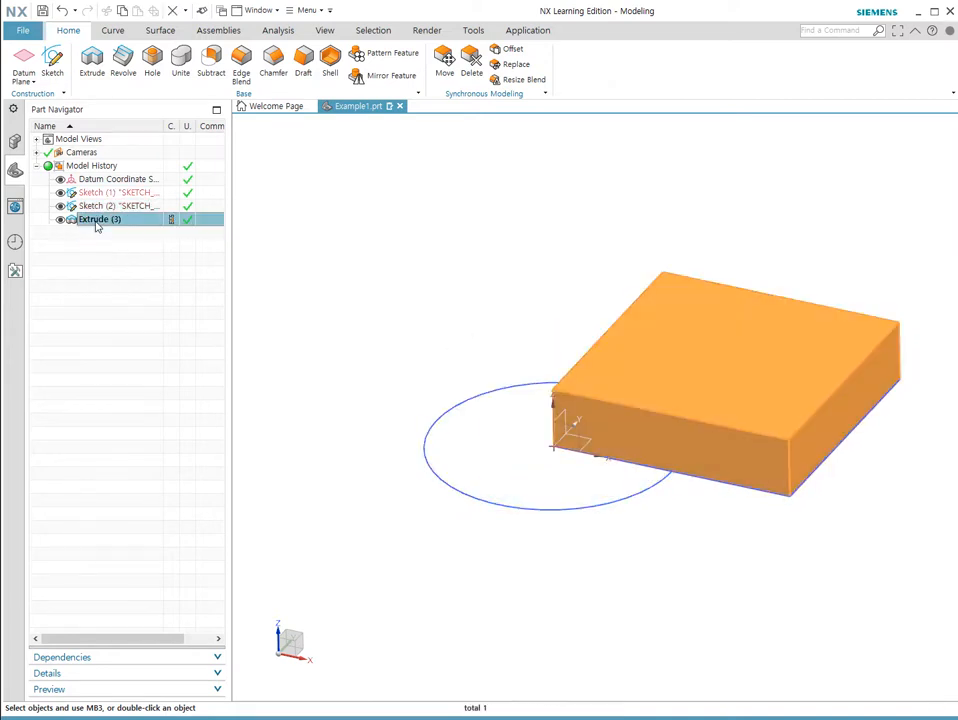
{"action": "key", "text": "Delete"}
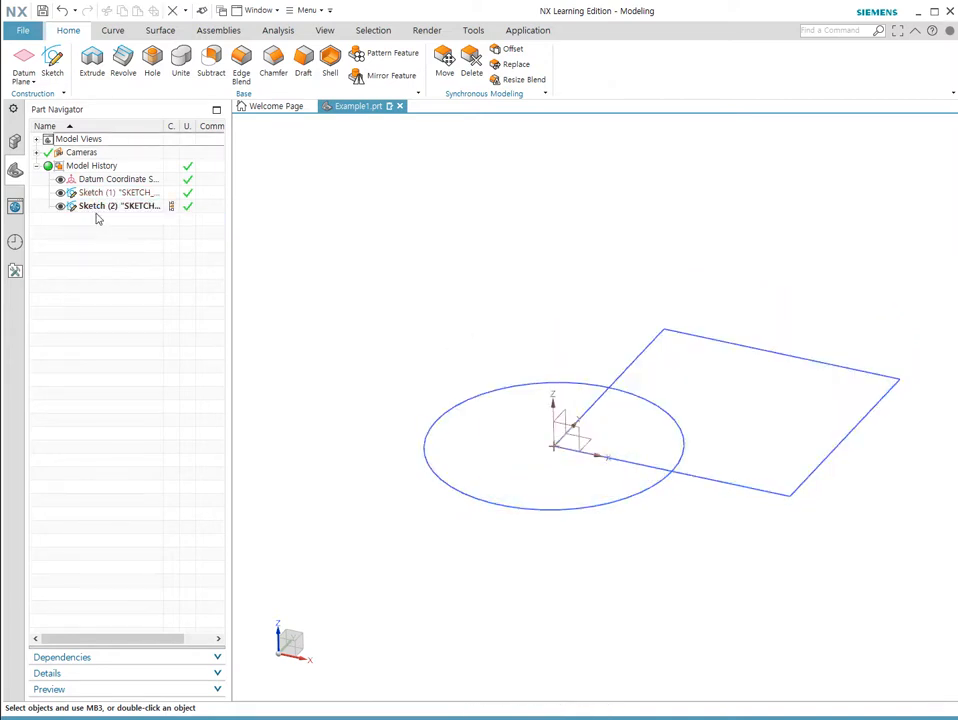
Step: Extrude the square's sketch 25 mm upward as its own feature with the Inferred Boolean
{"action": "left_click", "coordinate": [113, 205]}
{"action": "left_click", "coordinate": [115, 192]}
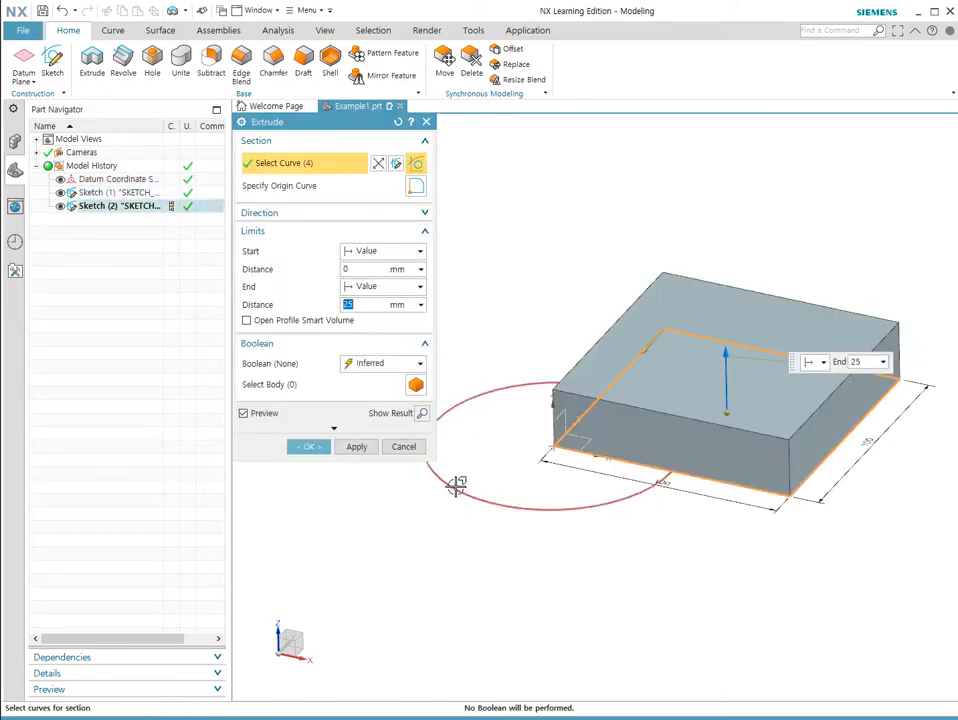
{"action": "left_click", "coordinate": [306, 447]}
Step: Extrude the circle's sketch with an end distance of -25 mm and the Inferred Boolean, uniting it with the square block
{"action": "left_click", "coordinate": [128, 206]}
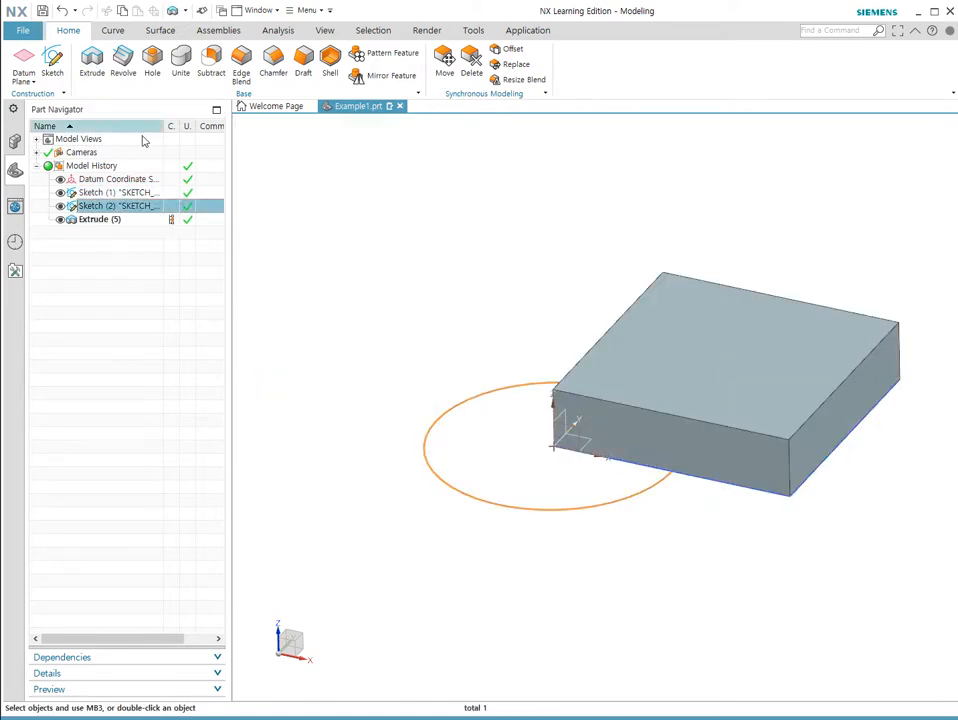
{"action": "left_click", "coordinate": [92, 62]}
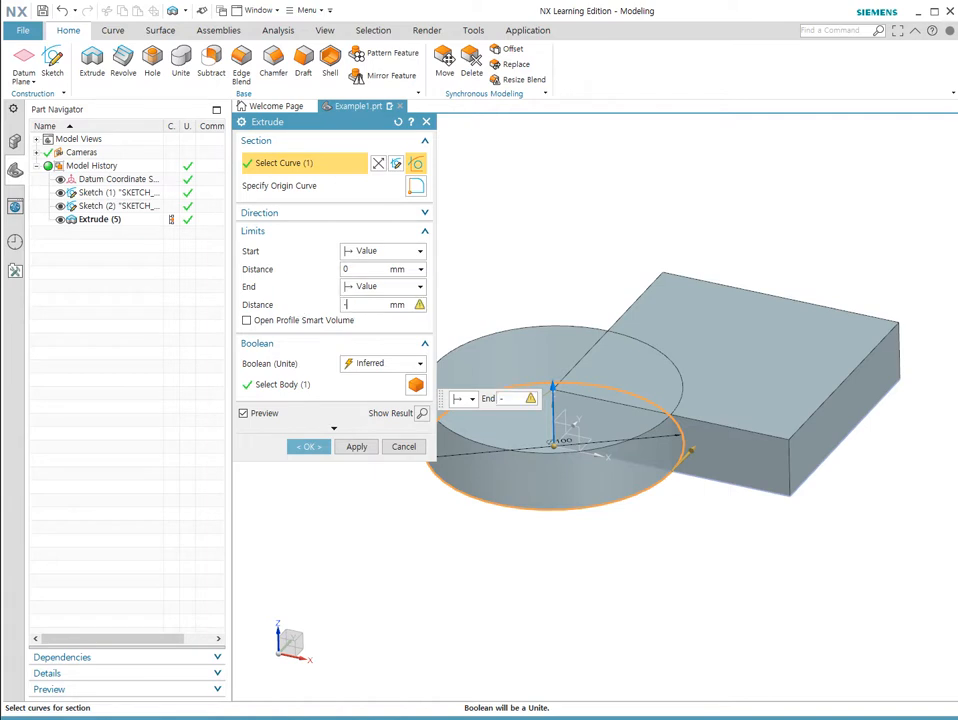
{"action": "key", "text": "Return"}
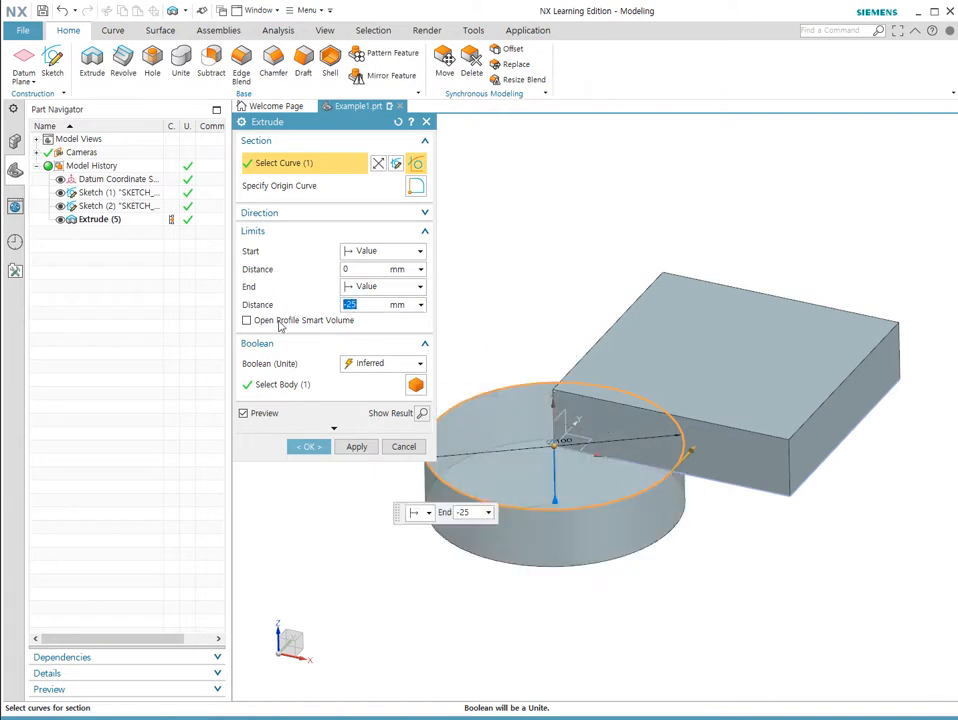
{"action": "left_click", "coordinate": [305, 446]}
Step: Highlight the square's sketch in the model history and inspect where the block and cylinder meet, from above and below
{"action": "middle_click_drag", "start_coordinate": [648, 605], "coordinate": [637, 567]}
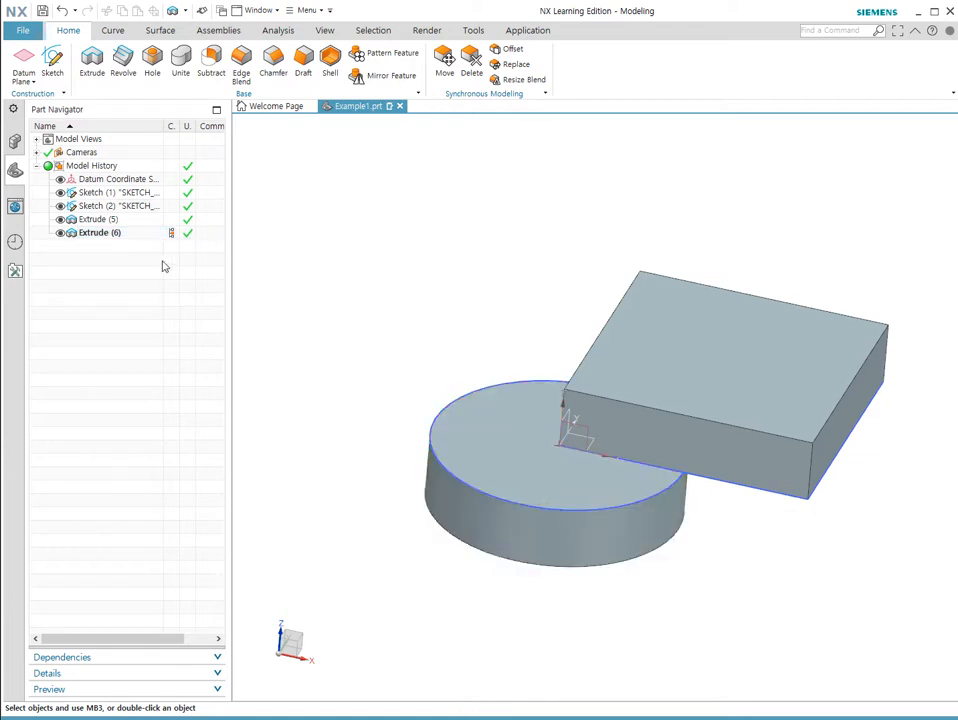
{"action": "left_click", "coordinate": [128, 196]}
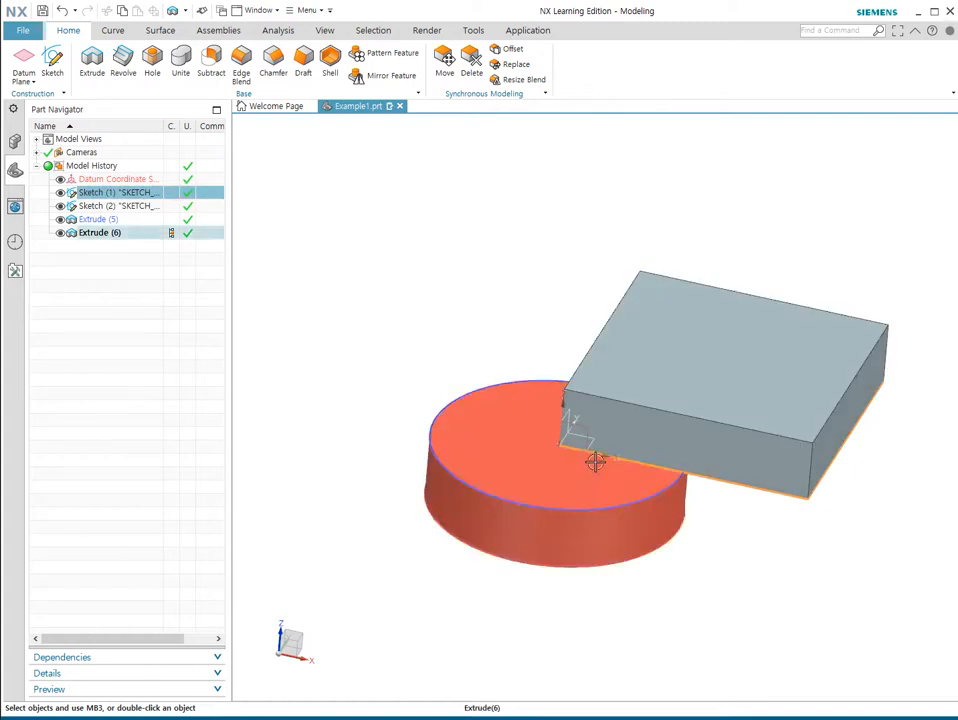
{"action": "middle_click_drag", "start_coordinate": [721, 504], "coordinate": [695, 445]}
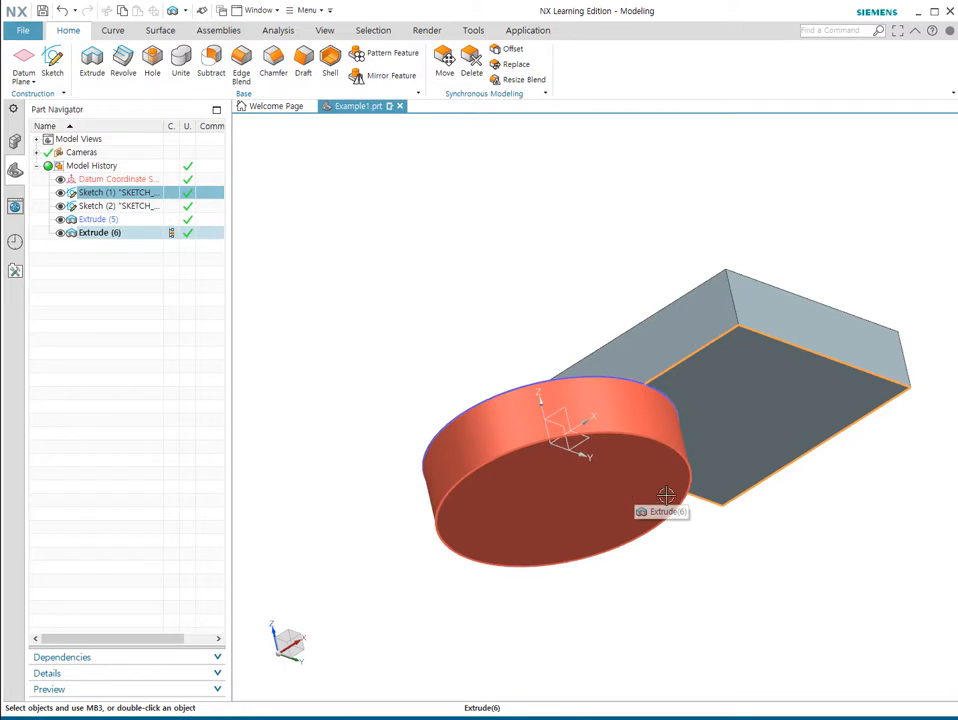
{"action": "middle_click_drag", "start_coordinate": [666, 496], "coordinate": [727, 507]}
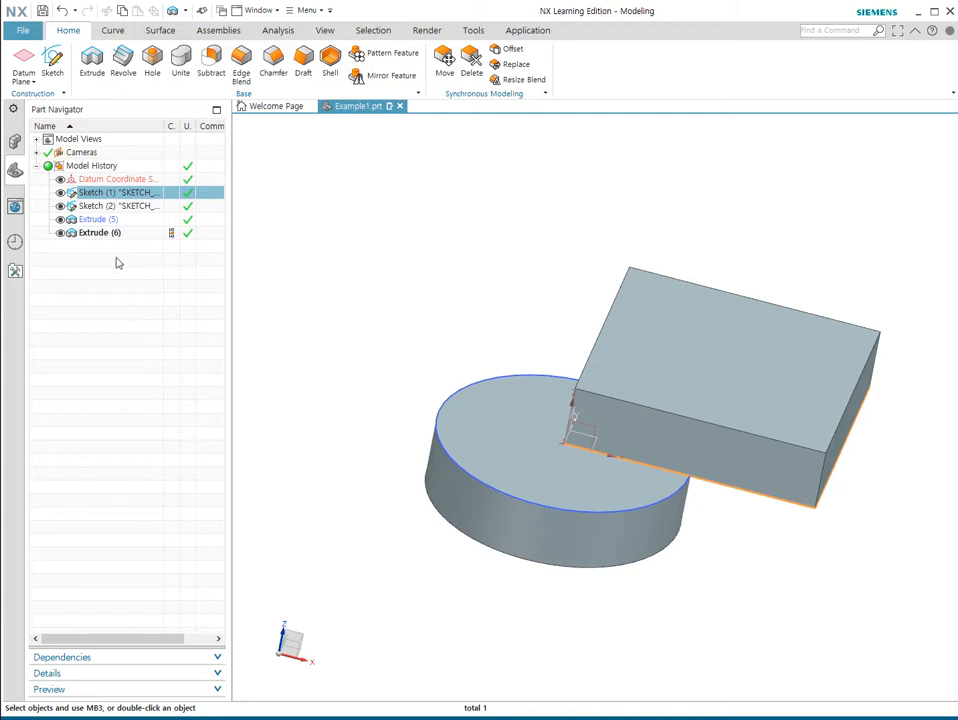
Step: Set the end distance of the united circular extrusion to 30 mm
{"action": "key", "text": "Escape"}
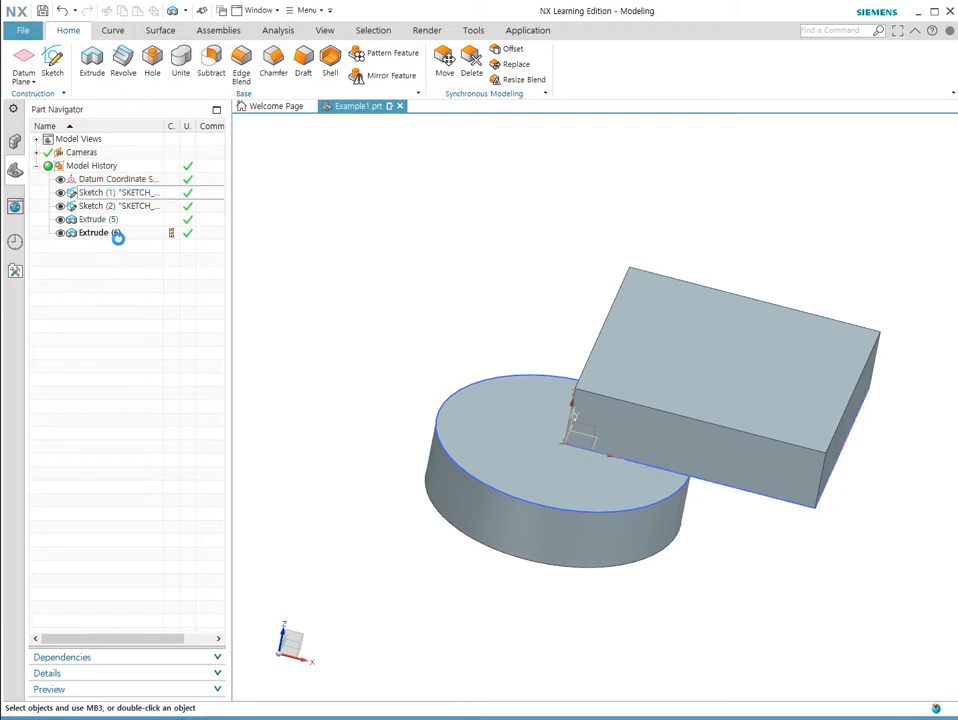
{"action": "key", "text": "Escape"}
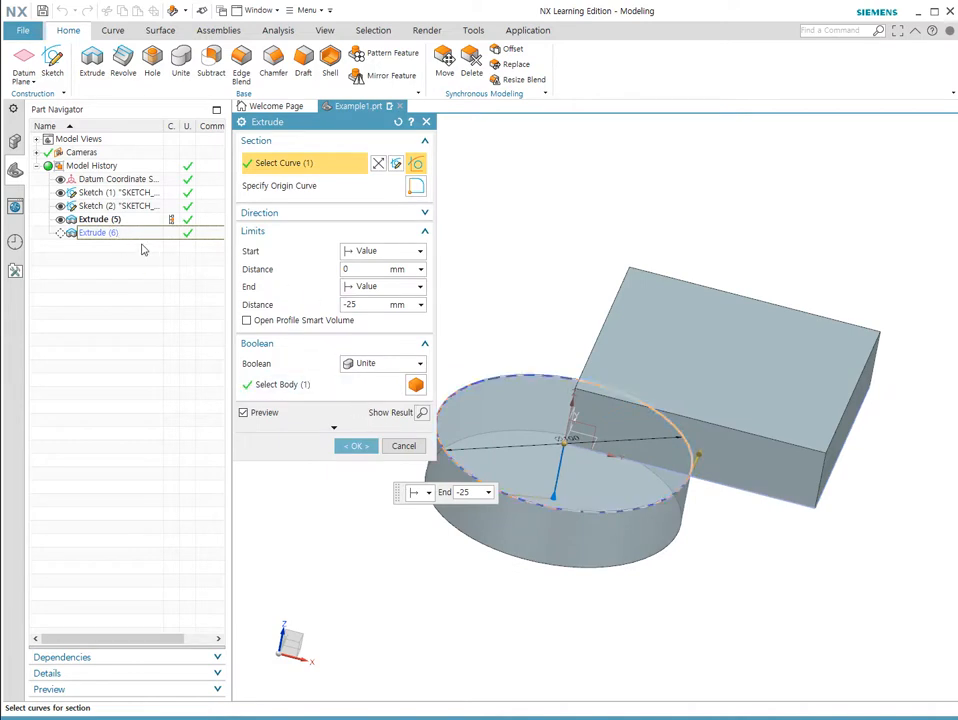
{"action": "double_click", "coordinate": [105, 236]}
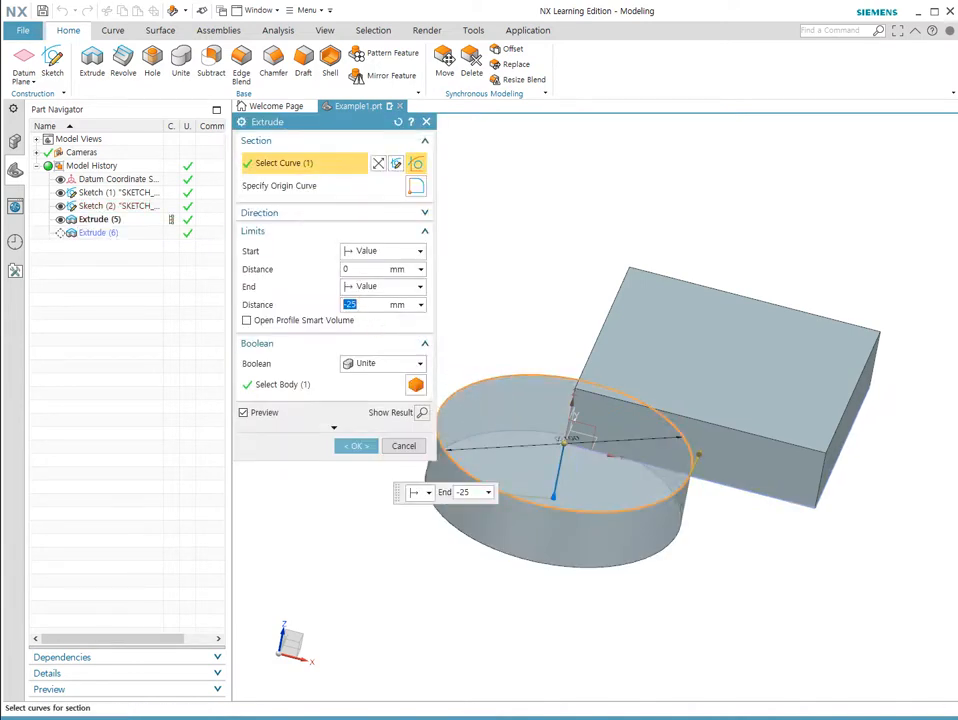
{"action": "type", "text": "30"}
{"action": "key", "text": "Return"}
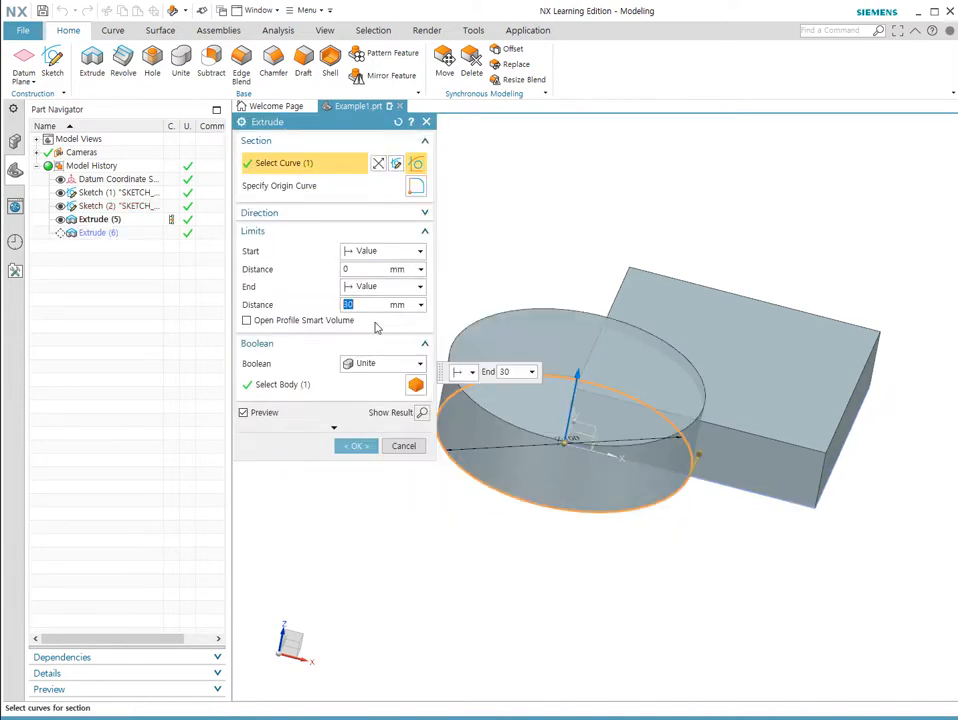
{"action": "left_click", "coordinate": [350, 447]}
{"action": "middle_click_drag", "start_coordinate": [733, 475], "coordinate": [600, 470]}
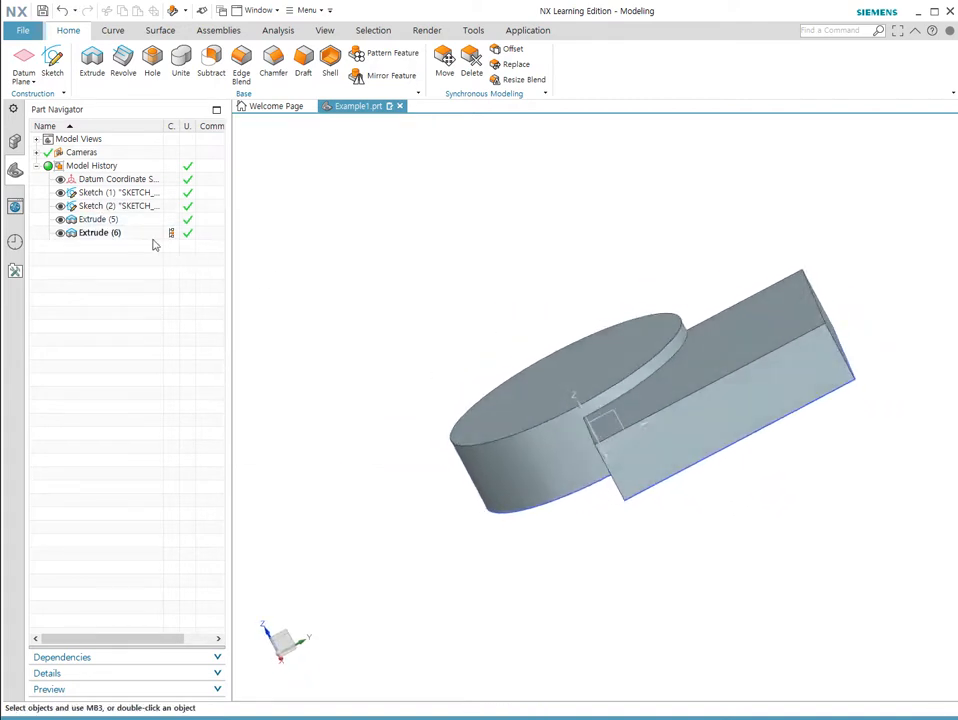
Step: Set the end distance of the circular extrusion to 25 mm
{"action": "double_click", "coordinate": [100, 234]}
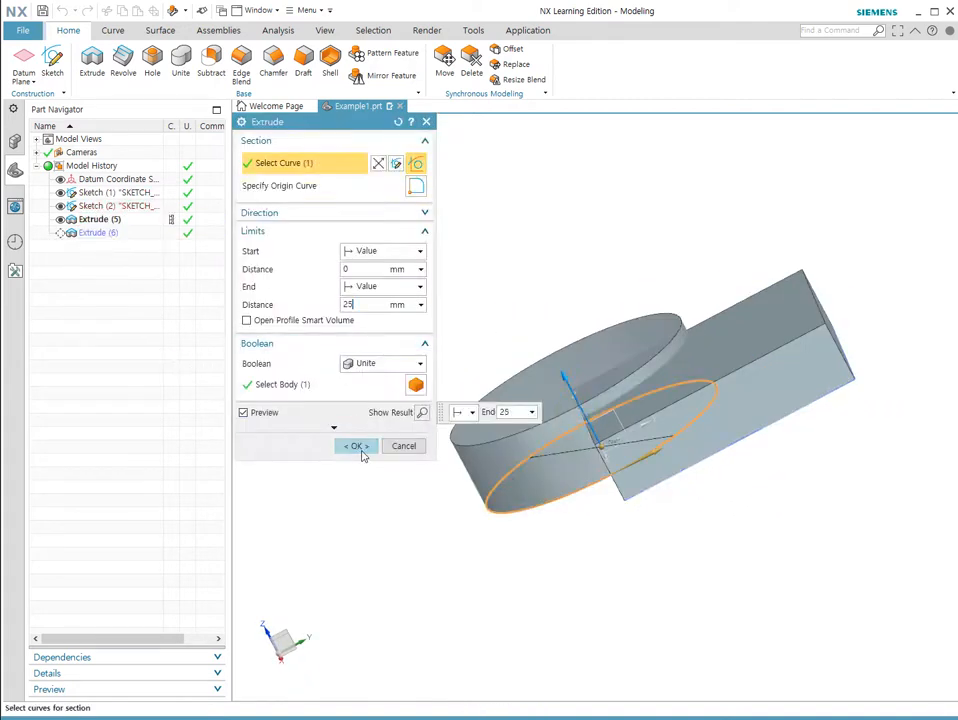
{"action": "left_click", "coordinate": [358, 447]}
{"action": "middle_click_drag", "start_coordinate": [599, 470], "coordinate": [721, 508]}
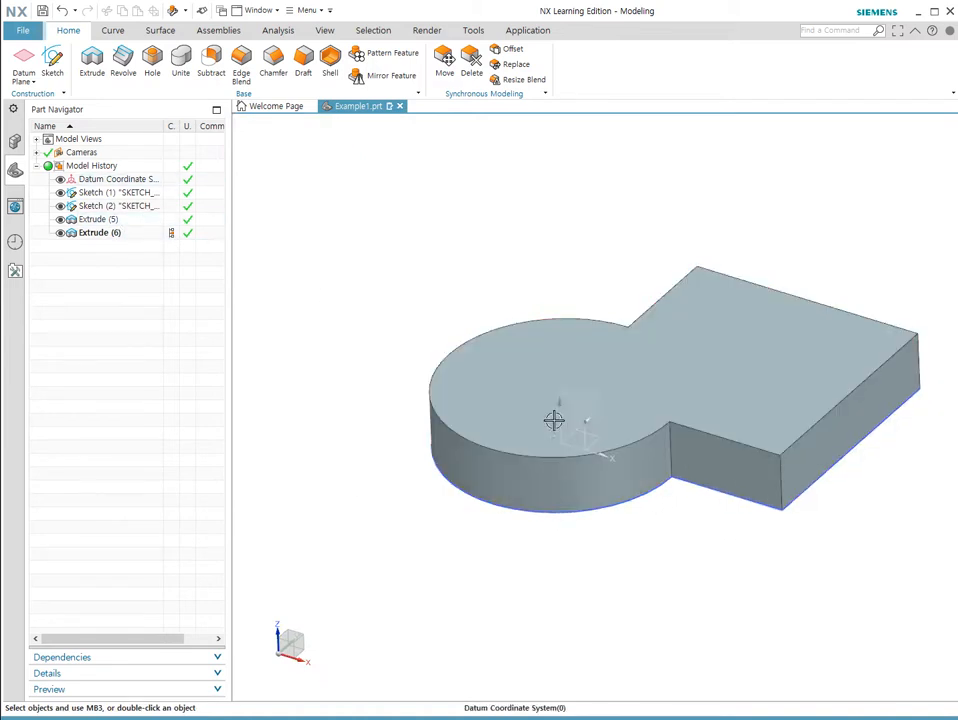
{"action": "double_click", "coordinate": [99, 232]}
{"action": "left_click", "coordinate": [404, 446]}
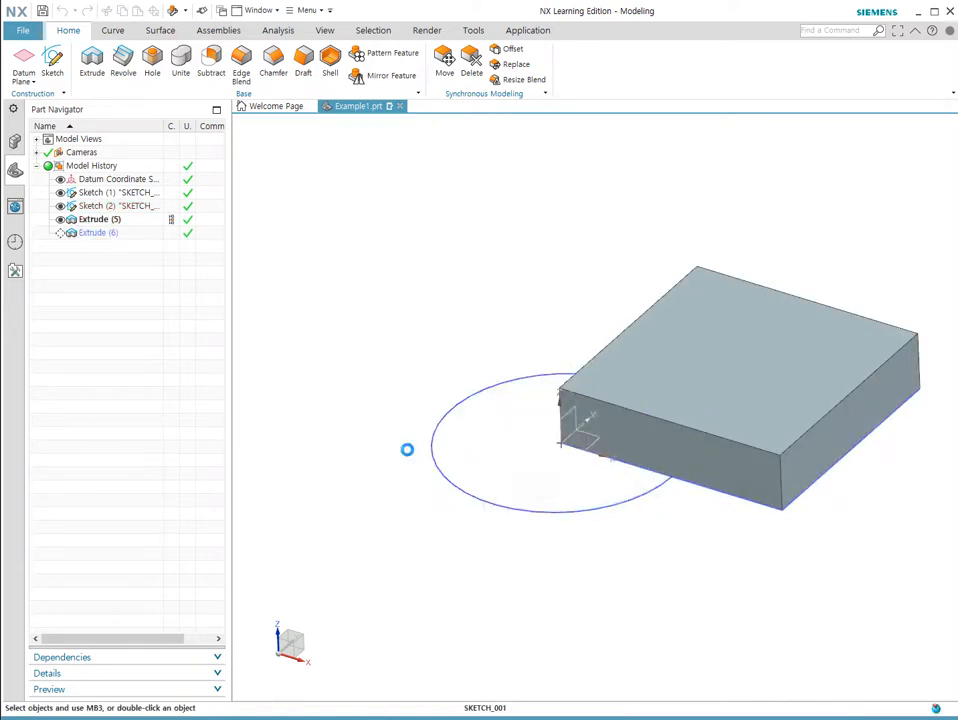
{"action": "middle_click_drag", "start_coordinate": [710, 392], "coordinate": [624, 289]}
{"action": "middle_click_drag", "start_coordinate": [680, 466], "coordinate": [671, 284]}
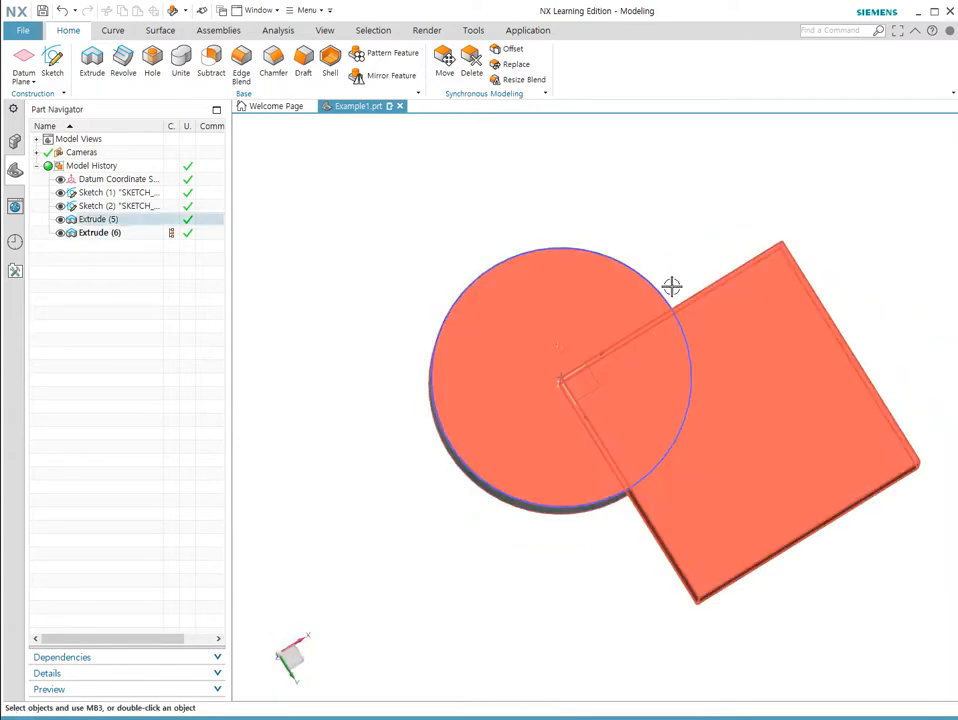
{"action": "middle_click_drag", "start_coordinate": [620, 392], "coordinate": [507, 272]}
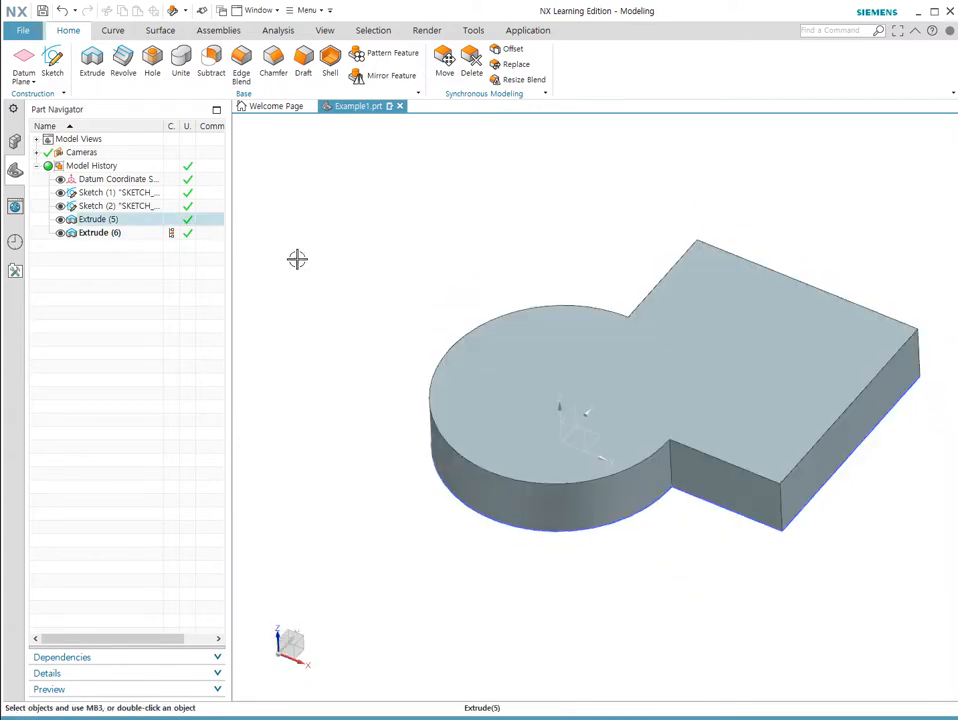
Step: Change the circular extrusion's Boolean operation to Subtract so it cuts the square block
{"action": "double_click", "coordinate": [82, 232]}
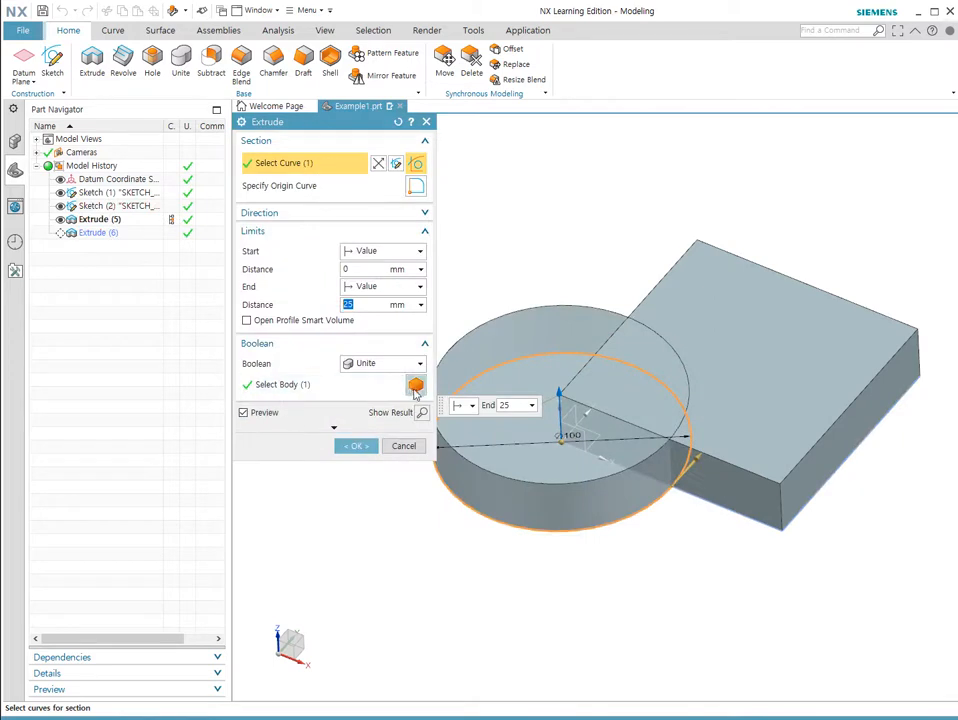
{"action": "left_click", "coordinate": [385, 366]}
{"action": "left_click", "coordinate": [267, 359]}
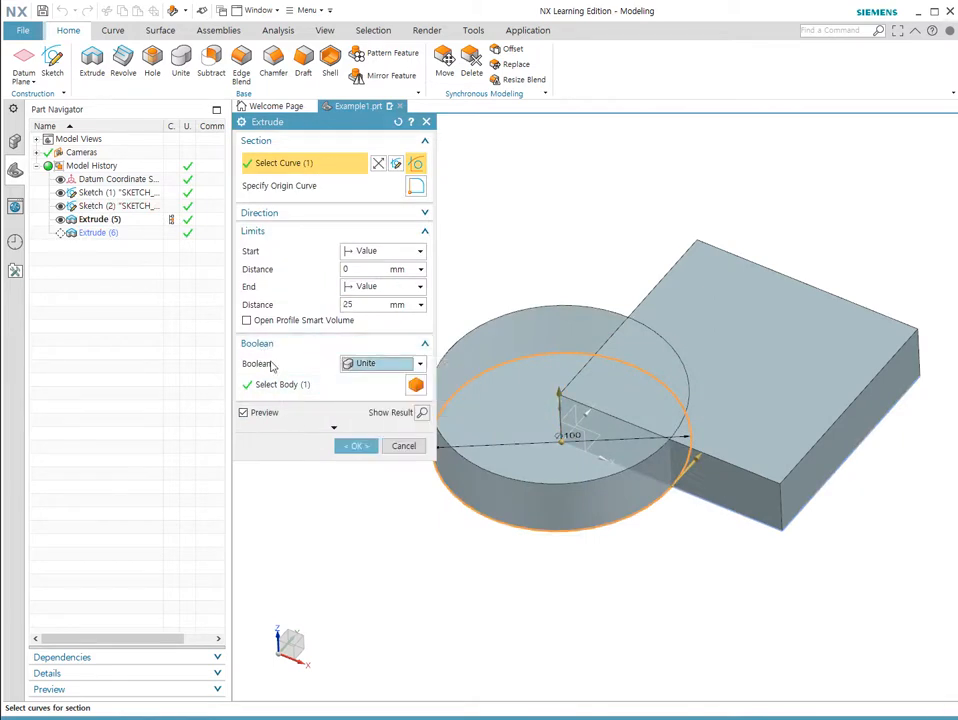
{"action": "left_click", "coordinate": [385, 365]}
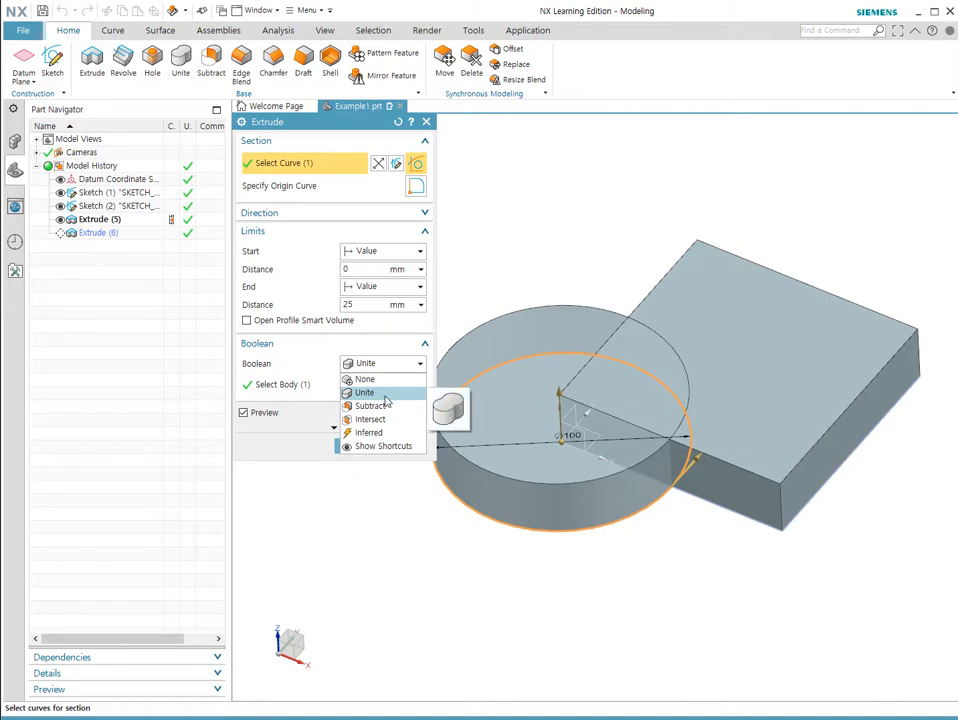
{"action": "left_click", "coordinate": [370, 406]}
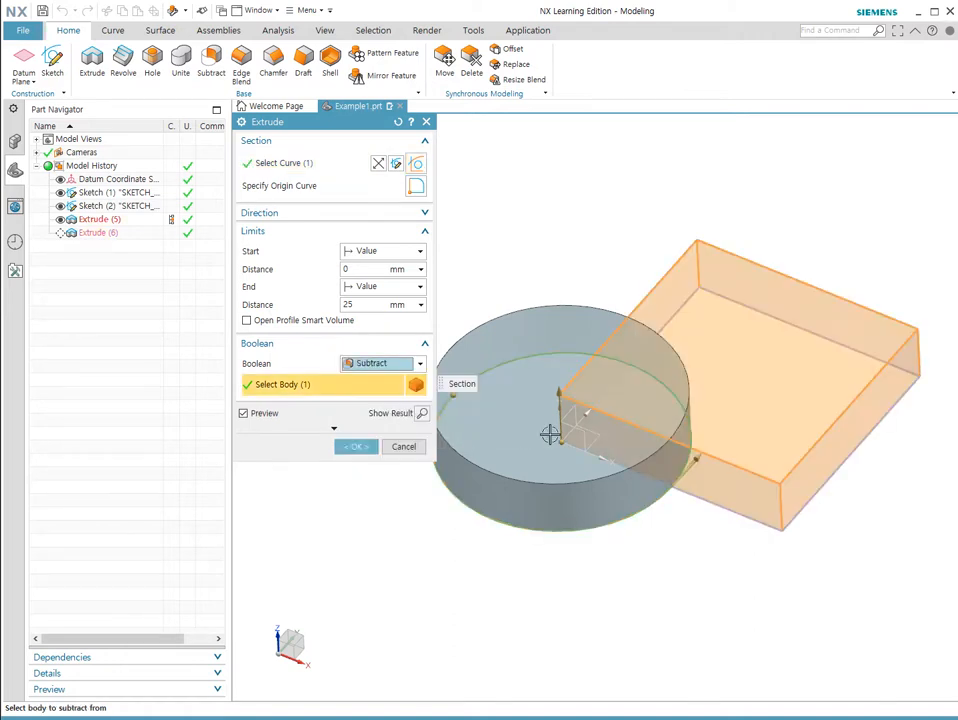
{"action": "left_click", "coordinate": [358, 447]}
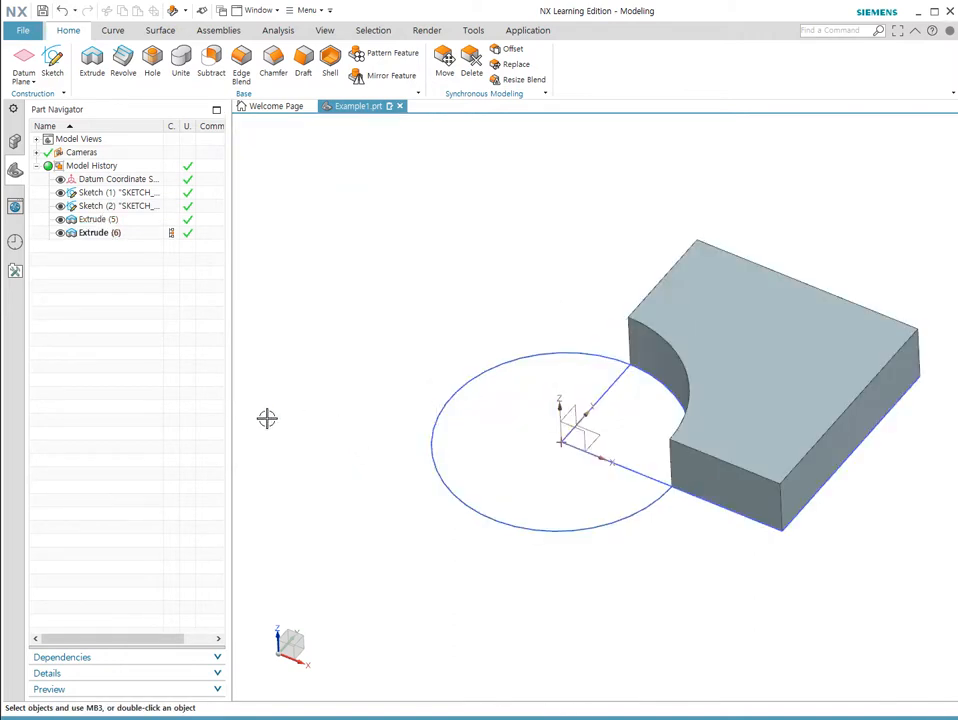
{"action": "middle_click_drag", "start_coordinate": [548, 503], "coordinate": [633, 512]}
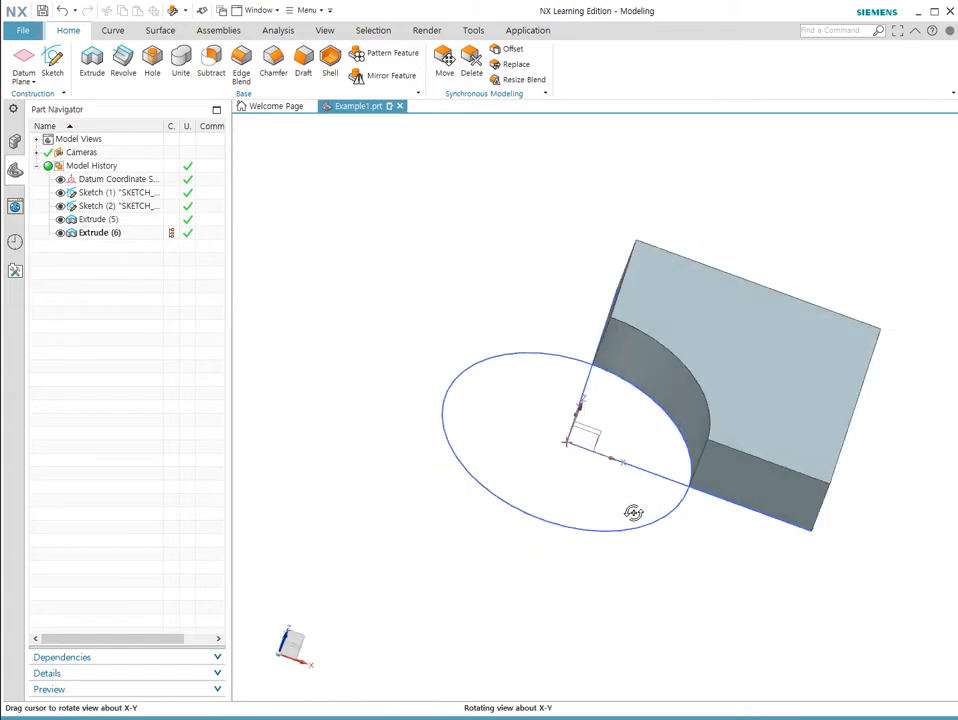
Step: Change the circular extrusion's Boolean operation to Intersect with the square block
{"action": "left_click", "coordinate": [110, 232]}
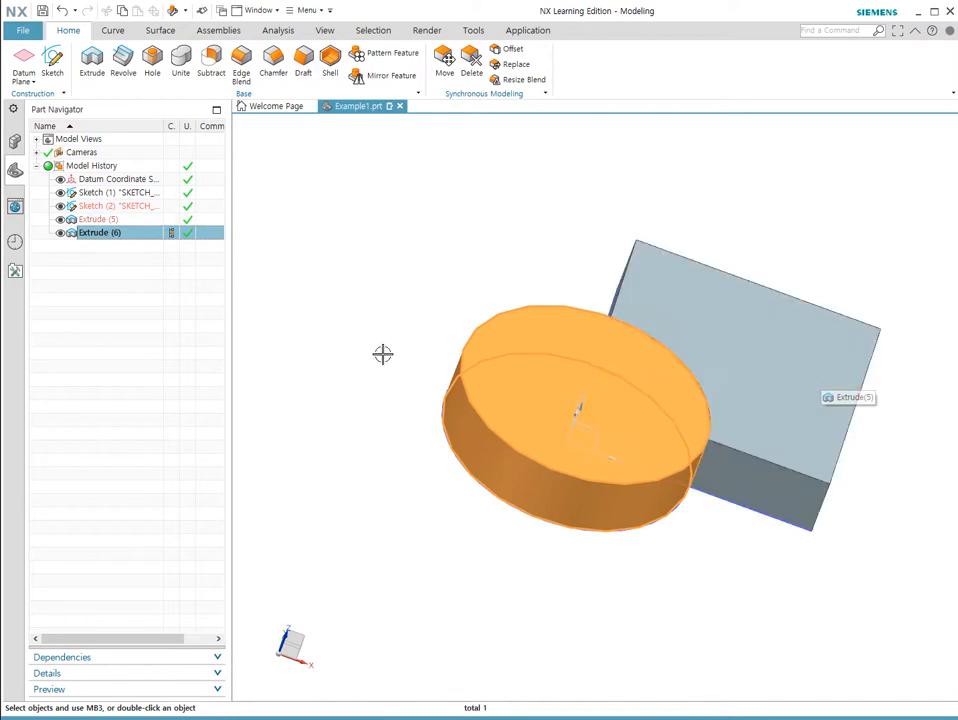
{"action": "middle_click_drag", "start_coordinate": [430, 301], "coordinate": [324, 319]}
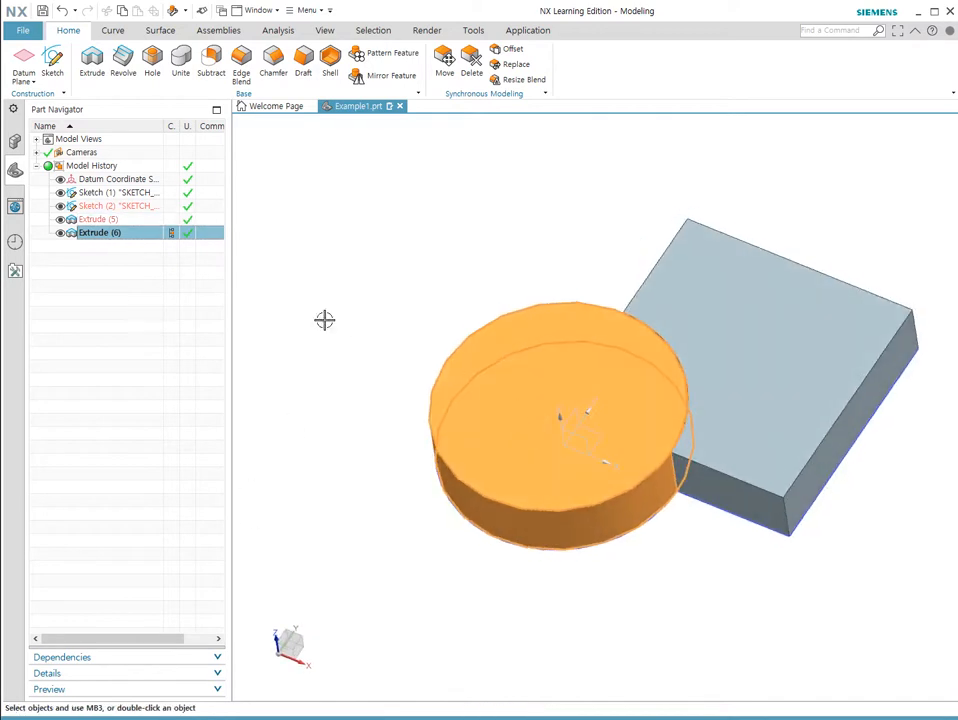
{"action": "double_click", "coordinate": [93, 233]}
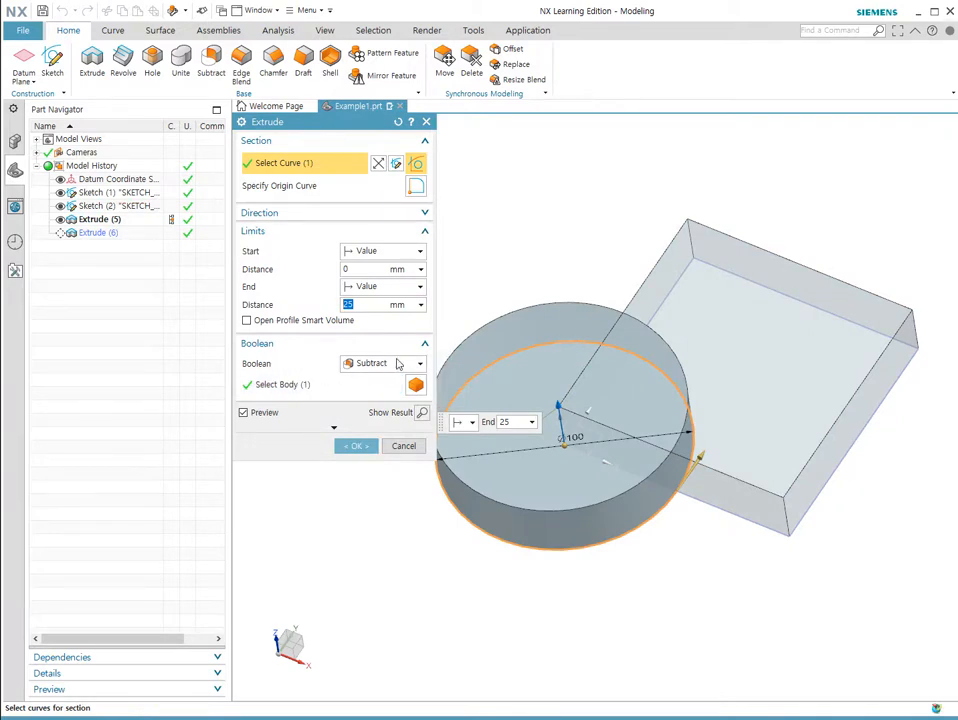
{"action": "left_click", "coordinate": [397, 364]}
{"action": "left_click", "coordinate": [372, 419]}
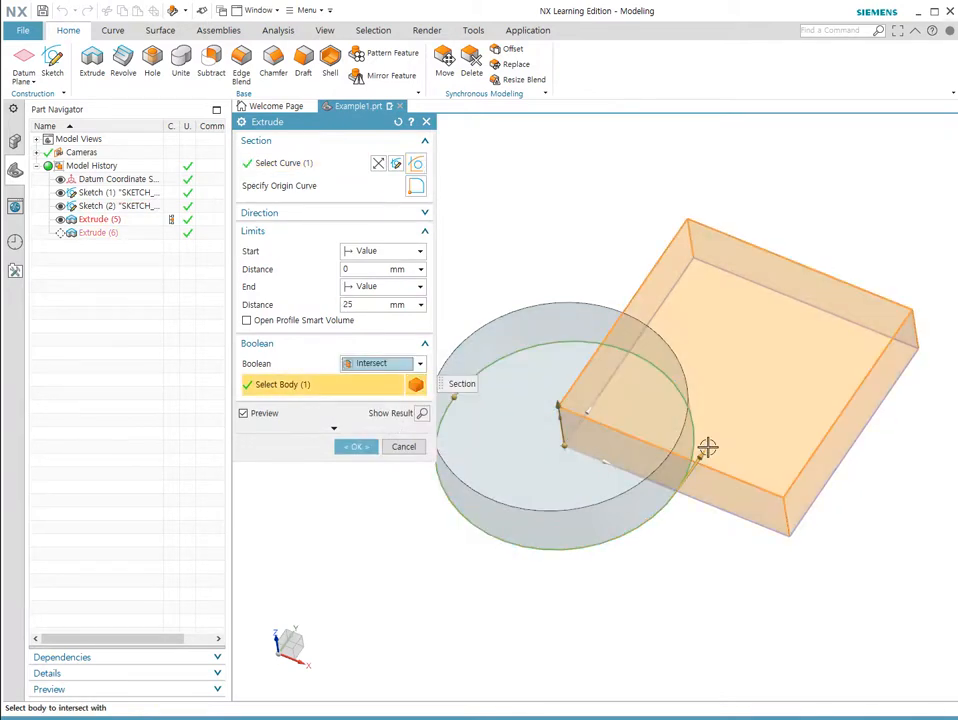
{"action": "left_click", "coordinate": [355, 446]}
{"action": "middle_click_drag", "start_coordinate": [723, 370], "coordinate": [755, 361]}
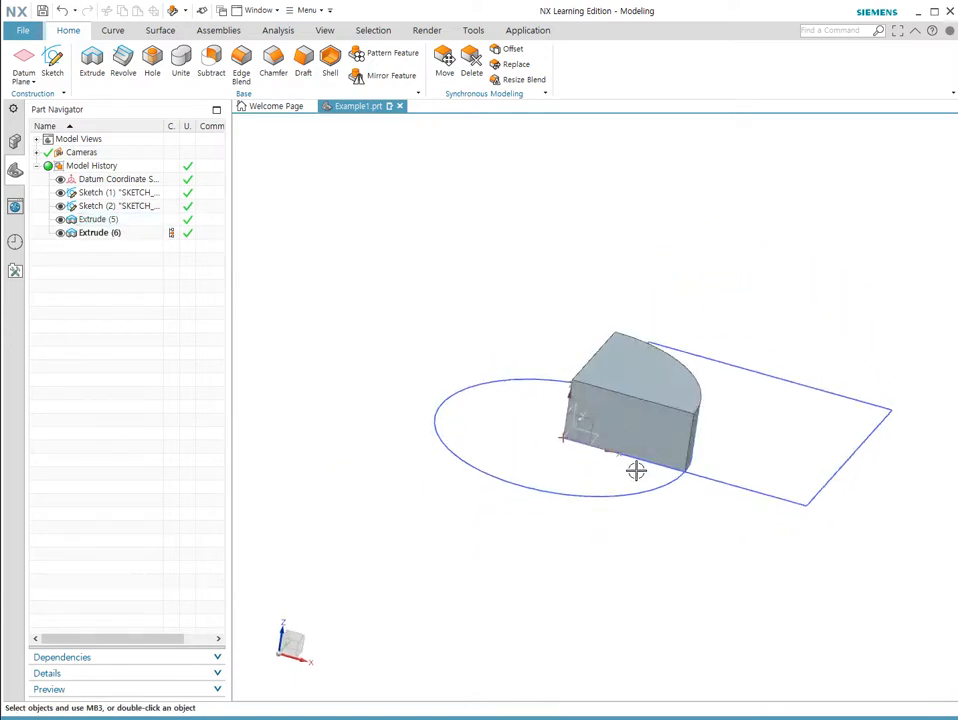
Step: Change the circular extrusion's Boolean operation to None and inspect the overlap between the two bodies
{"action": "left_click", "coordinate": [100, 232]}
{"action": "middle_click_drag", "start_coordinate": [706, 479], "coordinate": [592, 466]}
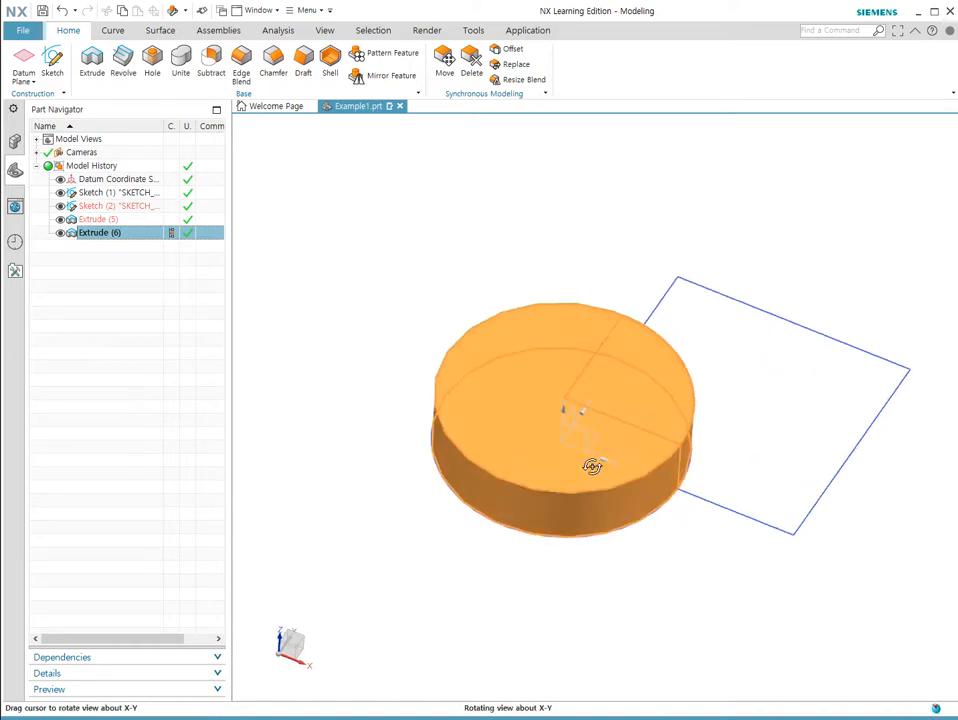
{"action": "double_click", "coordinate": [111, 236]}
{"action": "left_click", "coordinate": [380, 364]}
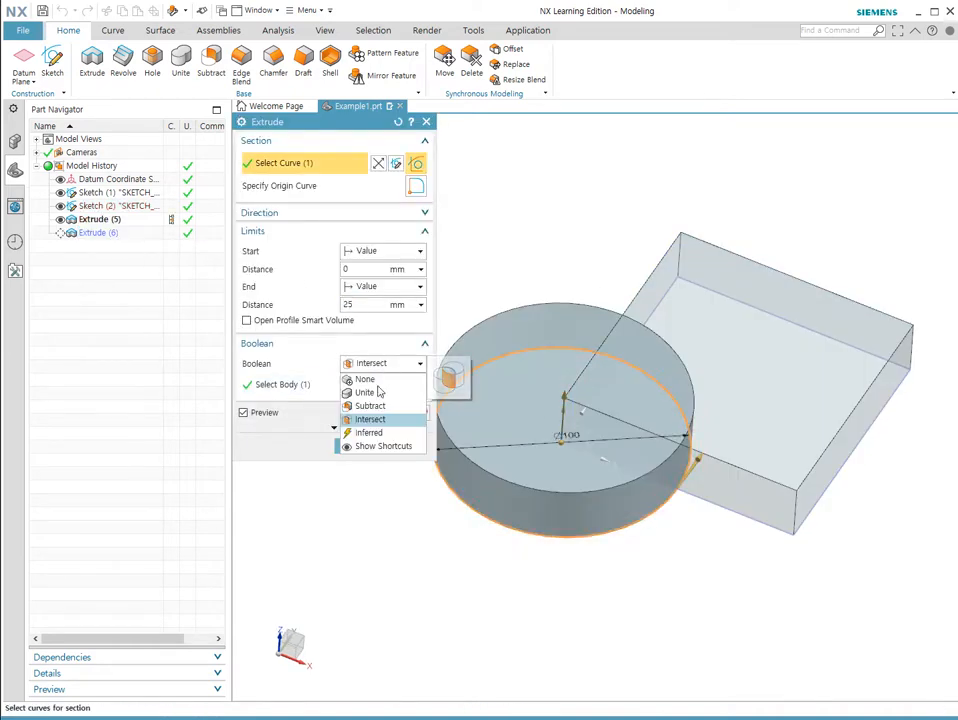
{"action": "left_click", "coordinate": [365, 380]}
{"action": "left_click", "coordinate": [355, 422]}
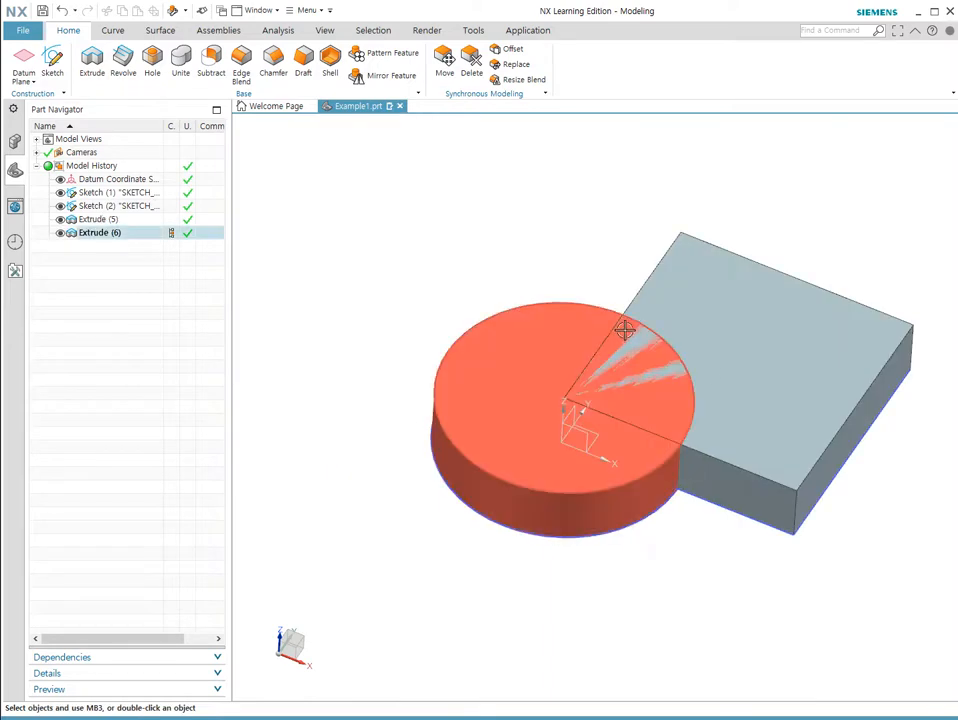
{"action": "scroll", "coordinate": [665, 413], "scroll_direction": "down", "scroll_amount": 2}
{"action": "scroll", "coordinate": [665, 413], "scroll_direction": "up", "scroll_amount": 6}
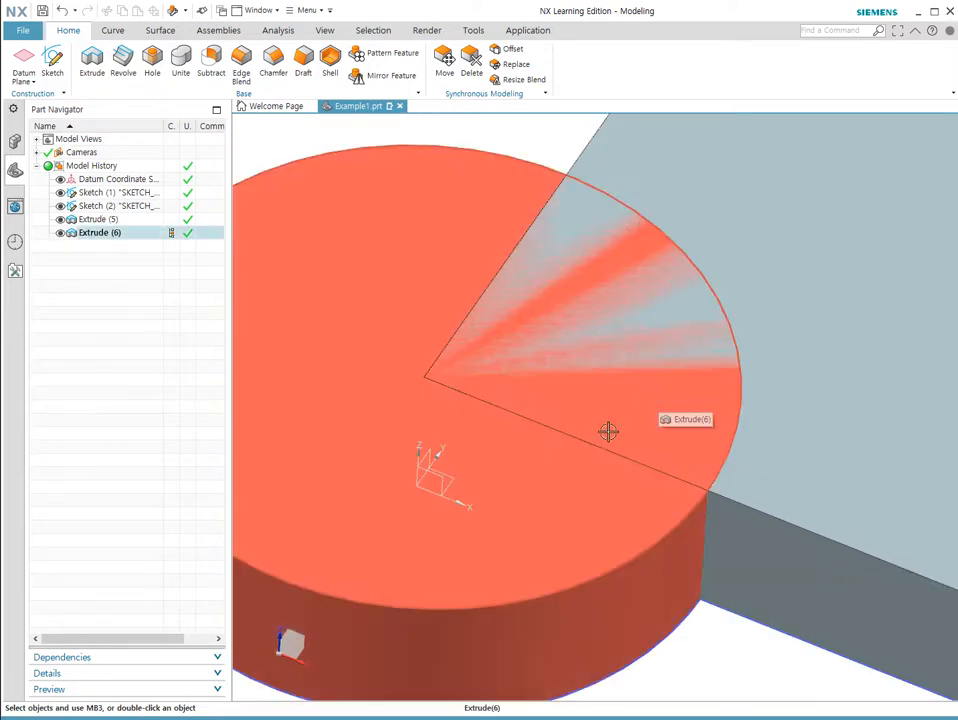
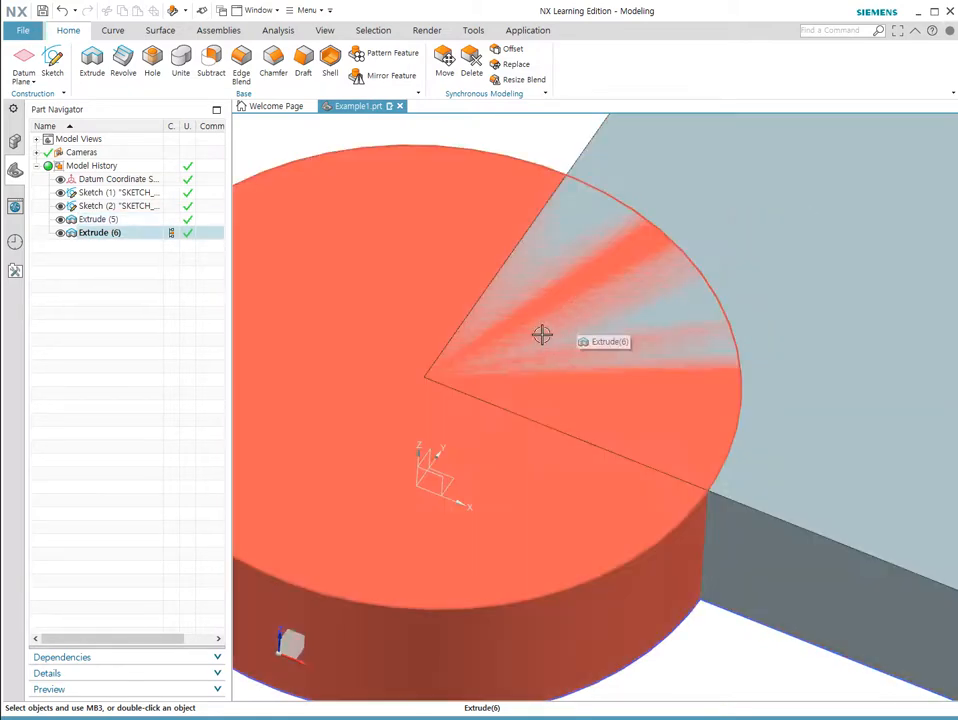
{"action": "scroll", "coordinate": [618, 414], "scroll_direction": "down", "scroll_amount": 3}
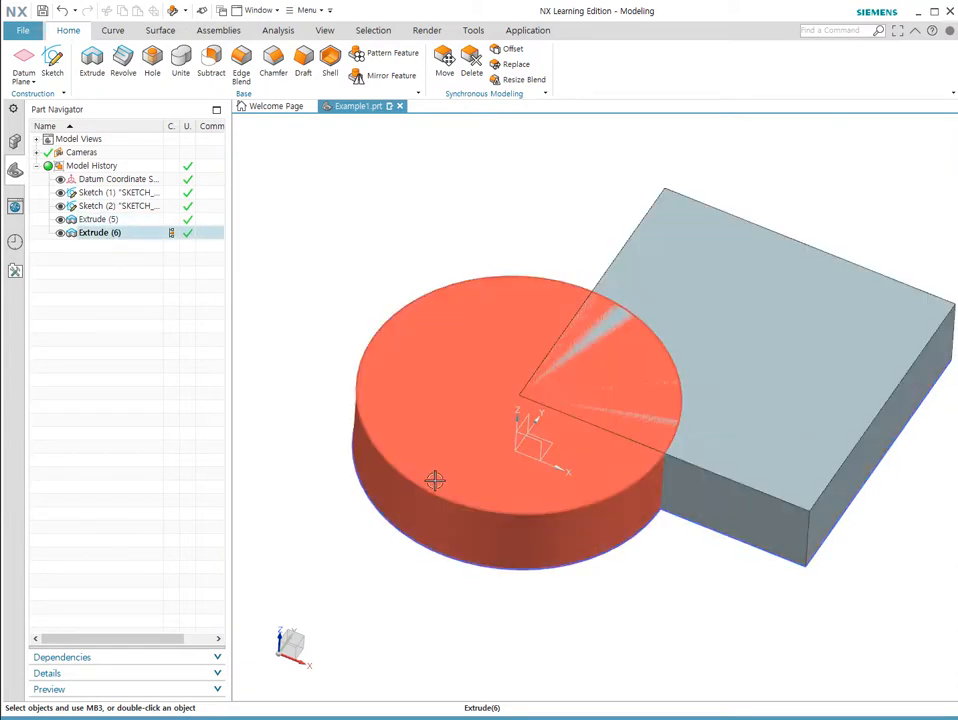
Step: Change the circular extrusion's Boolean operation back to Unite with the square block
{"action": "double_click", "coordinate": [122, 233]}
{"action": "left_click", "coordinate": [365, 363]}
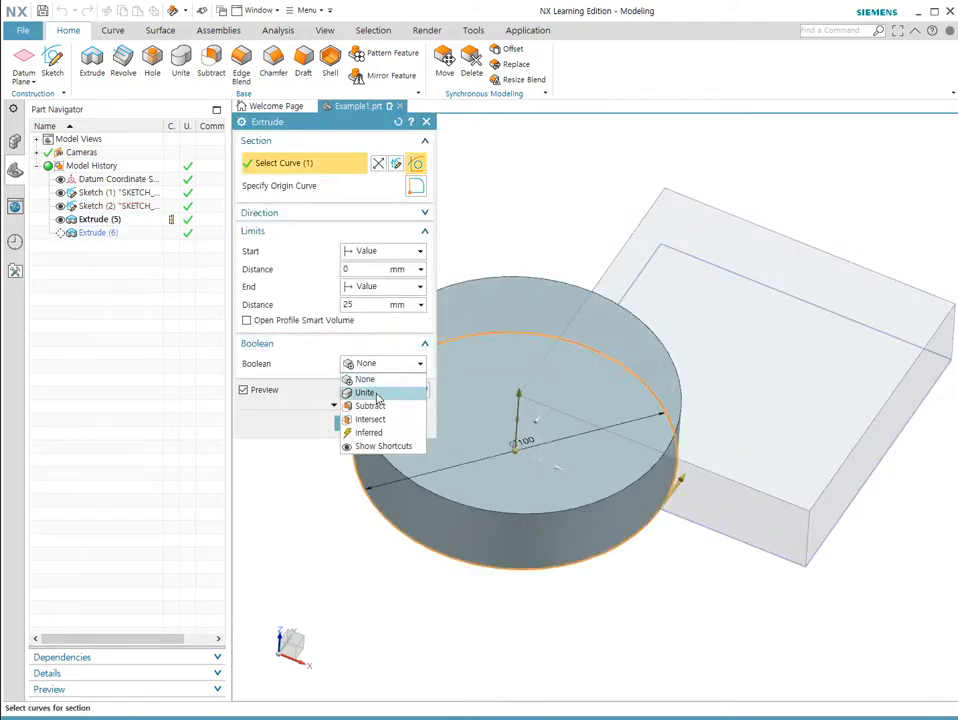
{"action": "left_click", "coordinate": [366, 393]}
{"action": "left_click", "coordinate": [357, 447]}
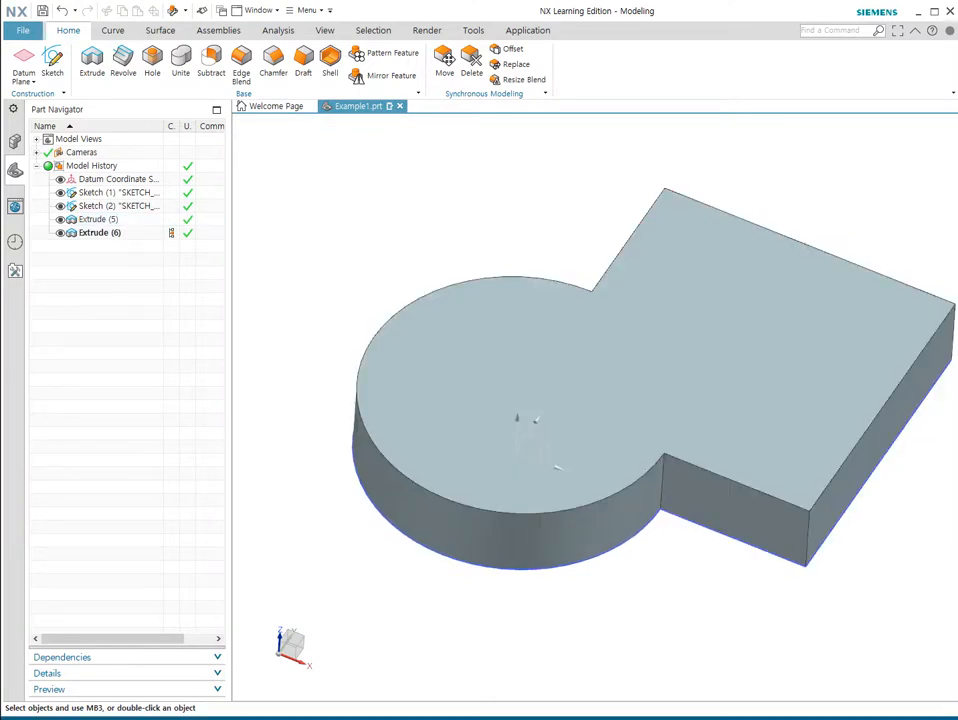
Step: Remove both extrusions and the circle sketch from the model history, keeping only the square sketch
{"action": "left_click", "coordinate": [115, 233]}
{"action": "key", "text": "ctrl+z"}
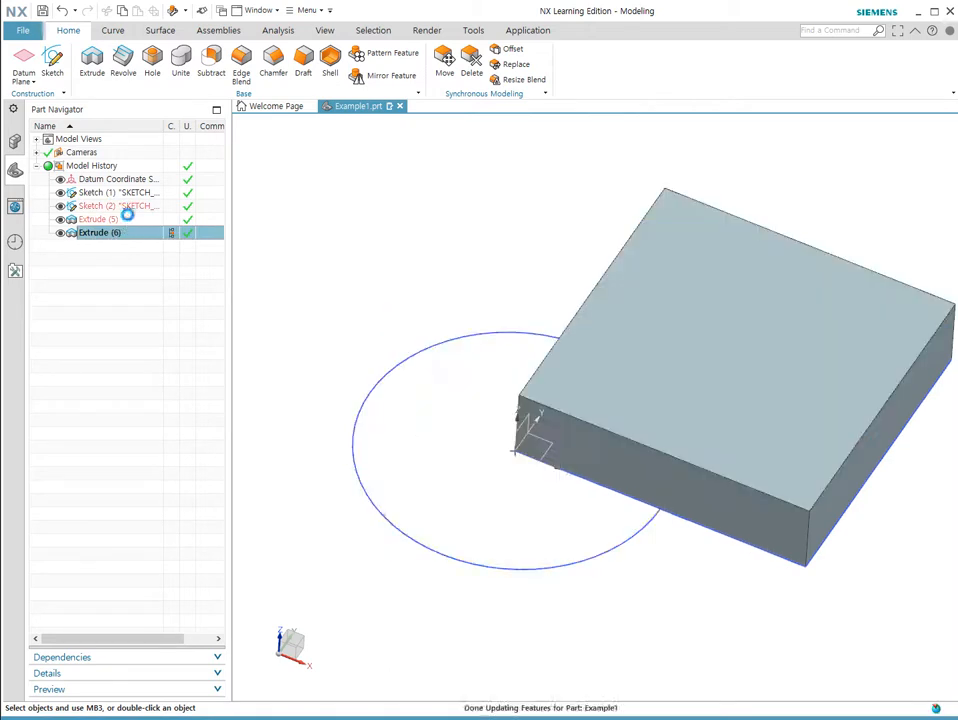
{"action": "key", "text": "ctrl+z"}
{"action": "key", "text": "ctrl+z"}
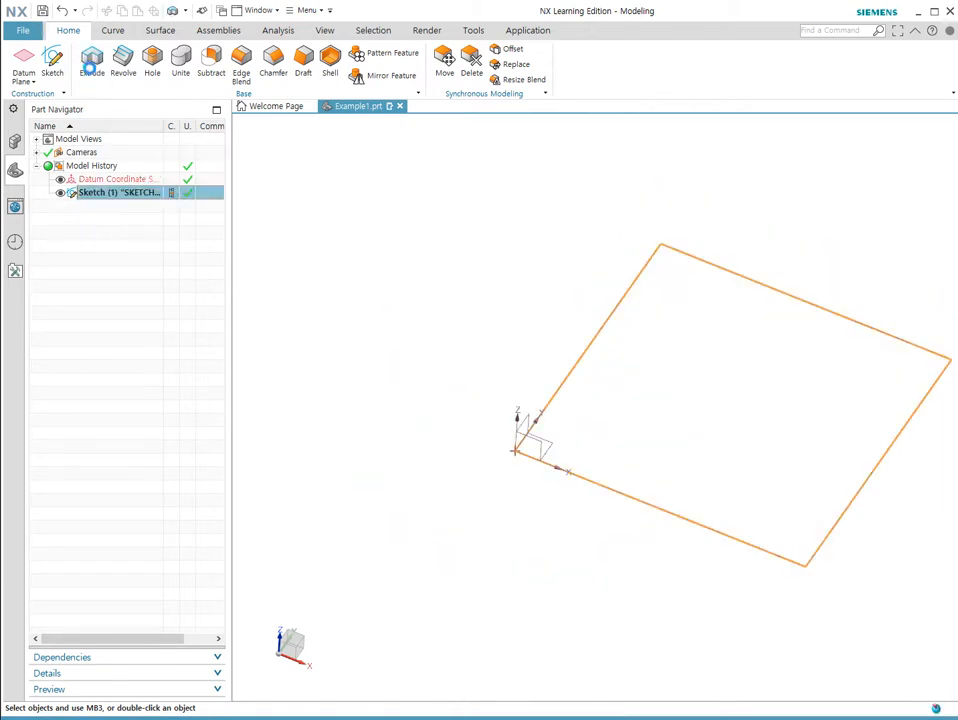
Step: Extrude the 100 mm square sketch upward with an end distance of 80 mm
{"action": "left_click", "coordinate": [91, 62]}
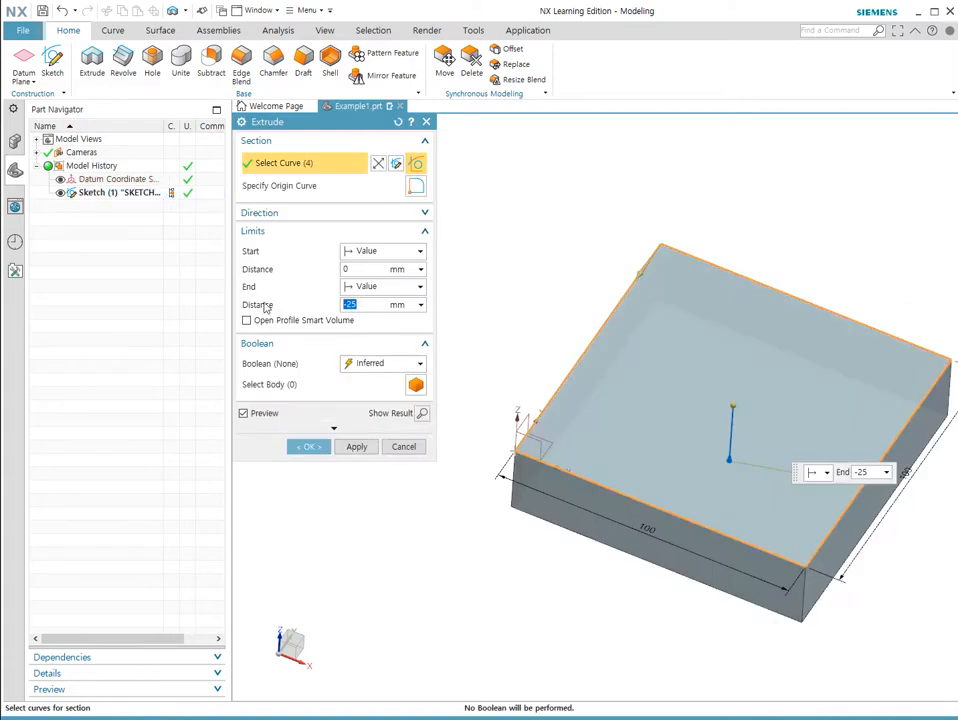
{"action": "key", "text": "Return"}
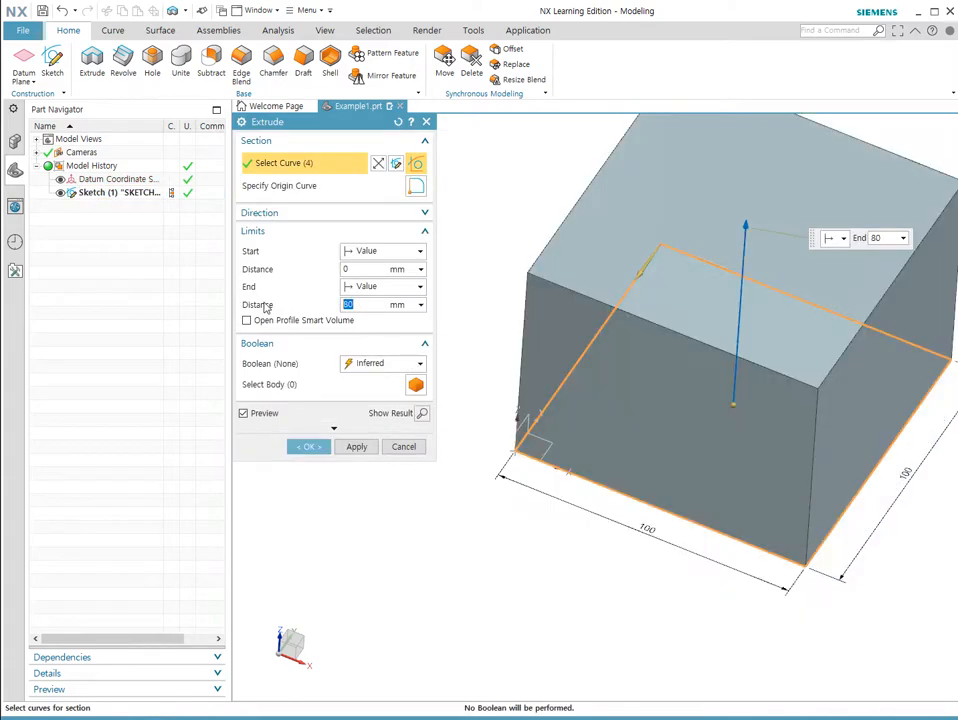
{"action": "left_click", "coordinate": [308, 447]}
{"action": "scroll", "coordinate": [485, 434], "scroll_direction": "up", "scroll_amount": 5}
{"action": "scroll", "coordinate": [543, 434], "scroll_direction": "down", "scroll_amount": 8}
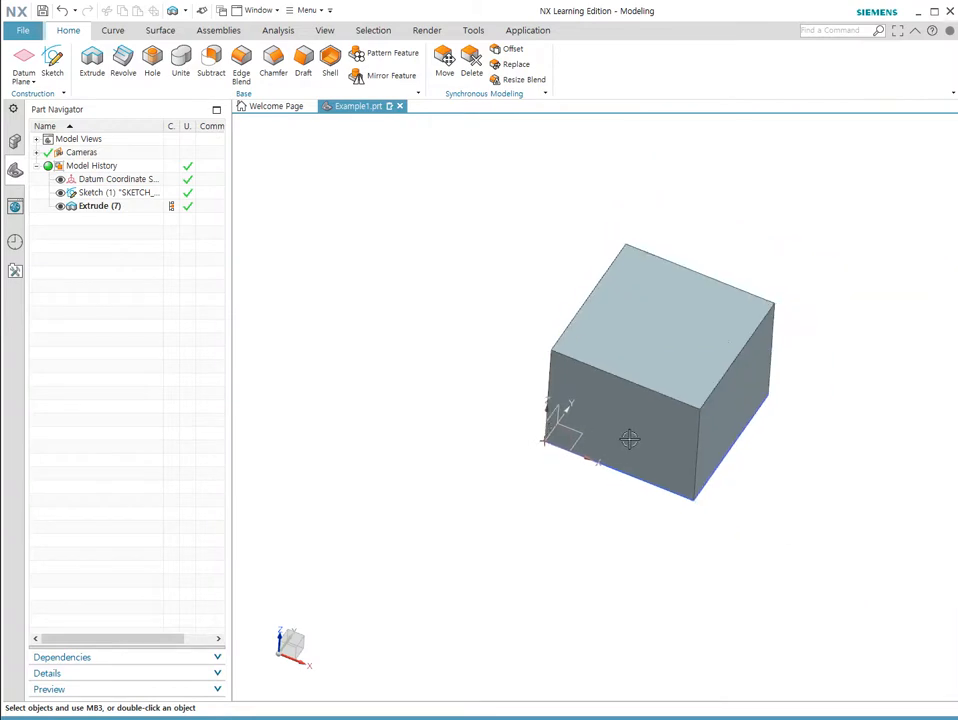
Step: Start a new sketch and examine the planes and origin points it infers on the block's faces, edges and corners
{"action": "middle_click_drag", "start_coordinate": [627, 438], "coordinate": [621, 404]}
{"action": "left_click", "coordinate": [49, 60]}
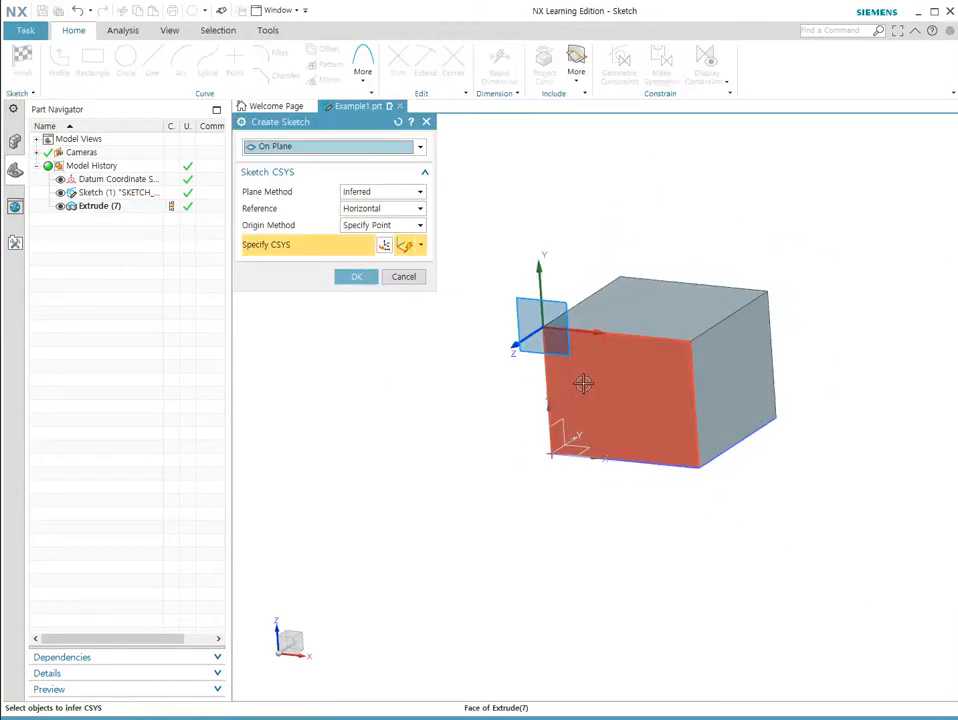
{"action": "left_click", "coordinate": [626, 327]}
{"action": "mouse_move", "coordinate": [352, 457]}
{"action": "middle_mouse_down"}
{"action": "mouse_move", "coordinate": [560, 465]}
{"action": "mouse_move", "coordinate": [458, 451]}
{"action": "mouse_move", "coordinate": [577, 481]}
{"action": "mouse_move", "coordinate": [560, 440]}
{"action": "middle_mouse_up"}
{"action": "mouse_move", "coordinate": [479, 458]}
{"action": "middle_mouse_down"}
{"action": "mouse_move", "coordinate": [695, 492]}
{"action": "mouse_move", "coordinate": [635, 483]}
{"action": "mouse_move", "coordinate": [468, 488]}
{"action": "middle_mouse_up"}
{"action": "scroll", "coordinate": [600, 475], "scroll_direction": "down", "scroll_amount": 6}
{"action": "scroll", "coordinate": [600, 475], "scroll_direction": "up", "scroll_amount": 10}
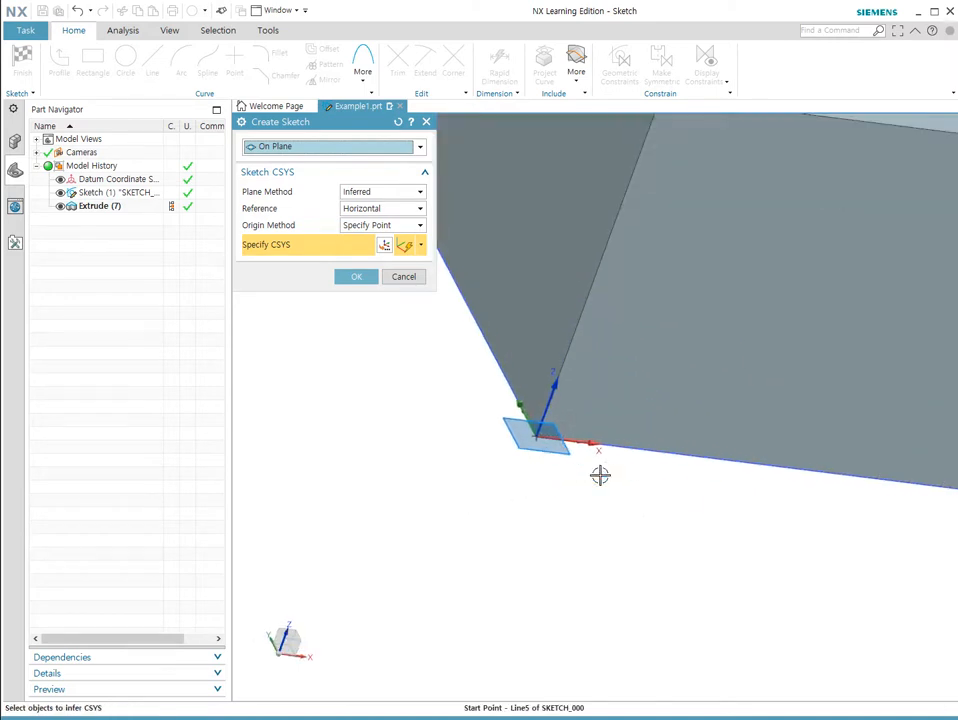
{"action": "middle_click_drag", "start_coordinate": [547, 414], "coordinate": [665, 348]}
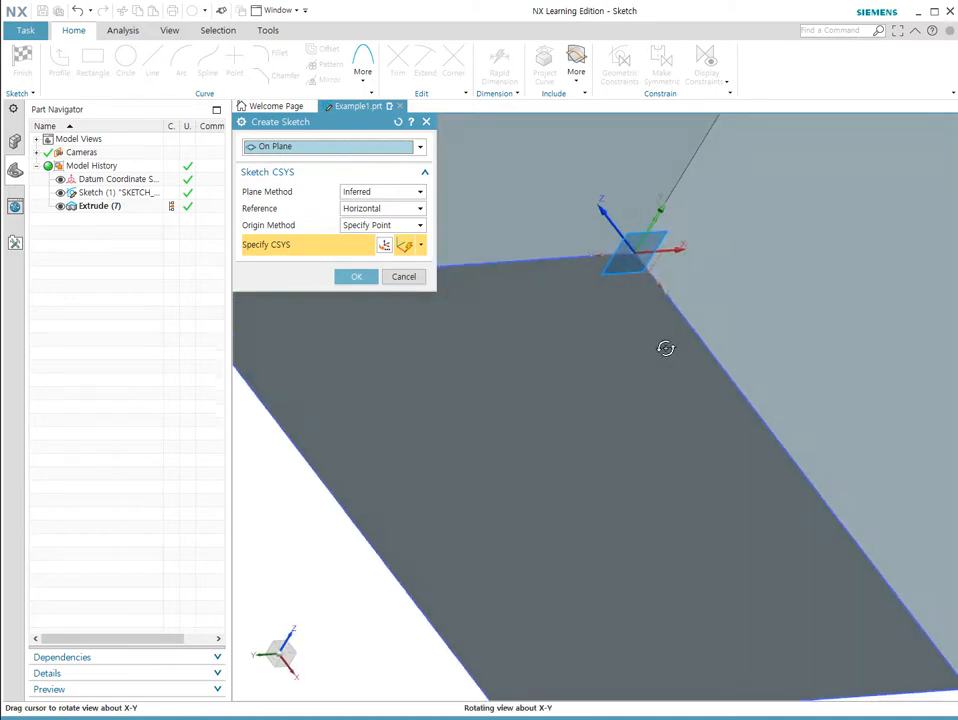
{"action": "scroll", "coordinate": [545, 464], "scroll_direction": "down", "scroll_amount": 3}
{"action": "scroll", "coordinate": [554, 457], "scroll_direction": "up", "scroll_amount": 6}
{"action": "scroll", "coordinate": [556, 455], "scroll_direction": "down", "scroll_amount": 10}
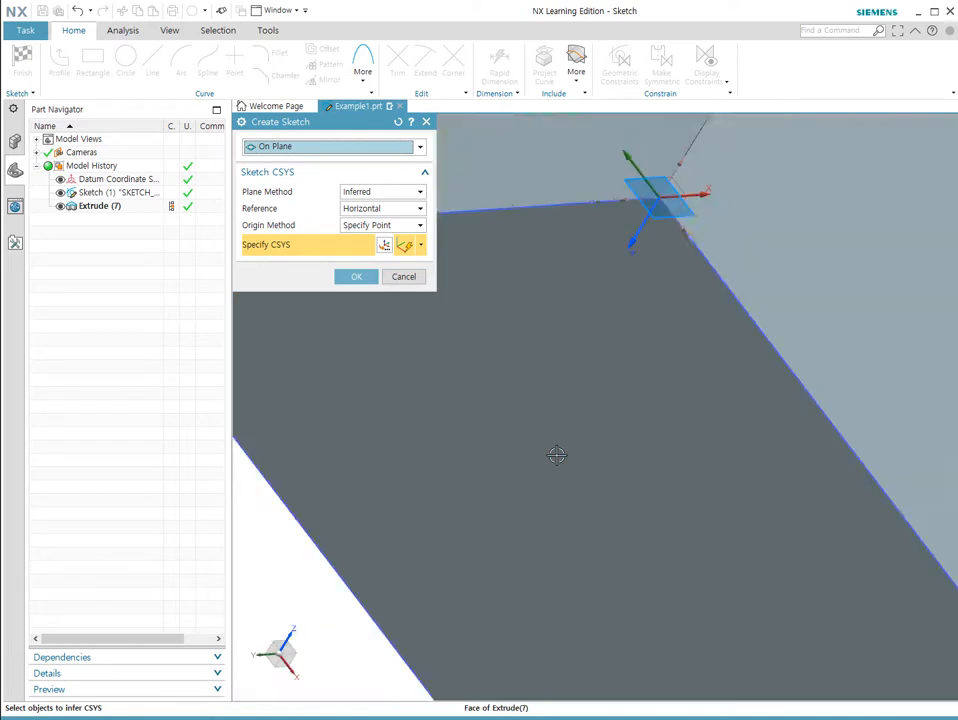
{"action": "middle_click_drag", "start_coordinate": [537, 483], "coordinate": [478, 511]}
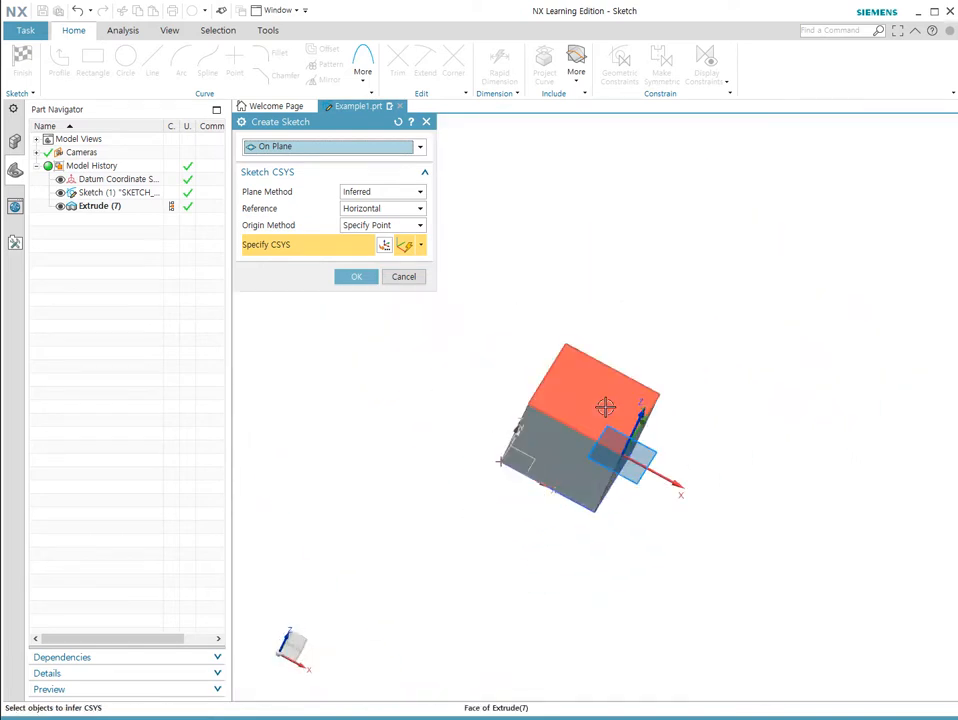
{"action": "middle_click_drag", "start_coordinate": [578, 436], "coordinate": [533, 395]}
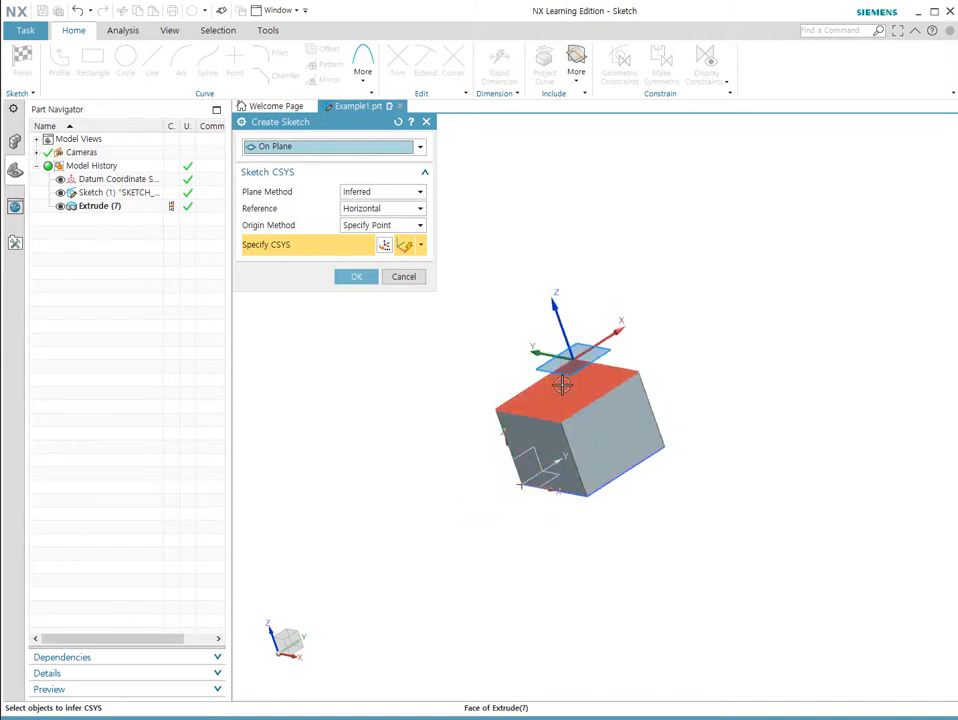
Step: Create the sketch on the block's front face with its origin at the midpoint of the left vertical edge
{"action": "scroll", "coordinate": [537, 380], "scroll_direction": "down", "scroll_amount": 2}
{"action": "scroll", "coordinate": [530, 383], "scroll_direction": "up", "scroll_amount": 6}
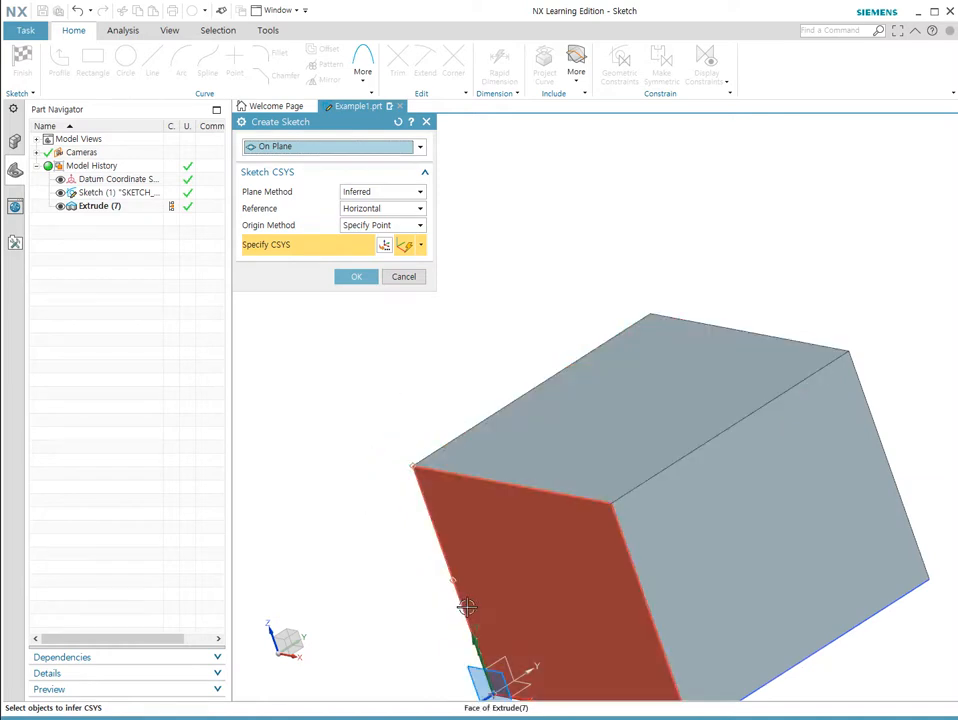
{"action": "left_click", "coordinate": [452, 578]}
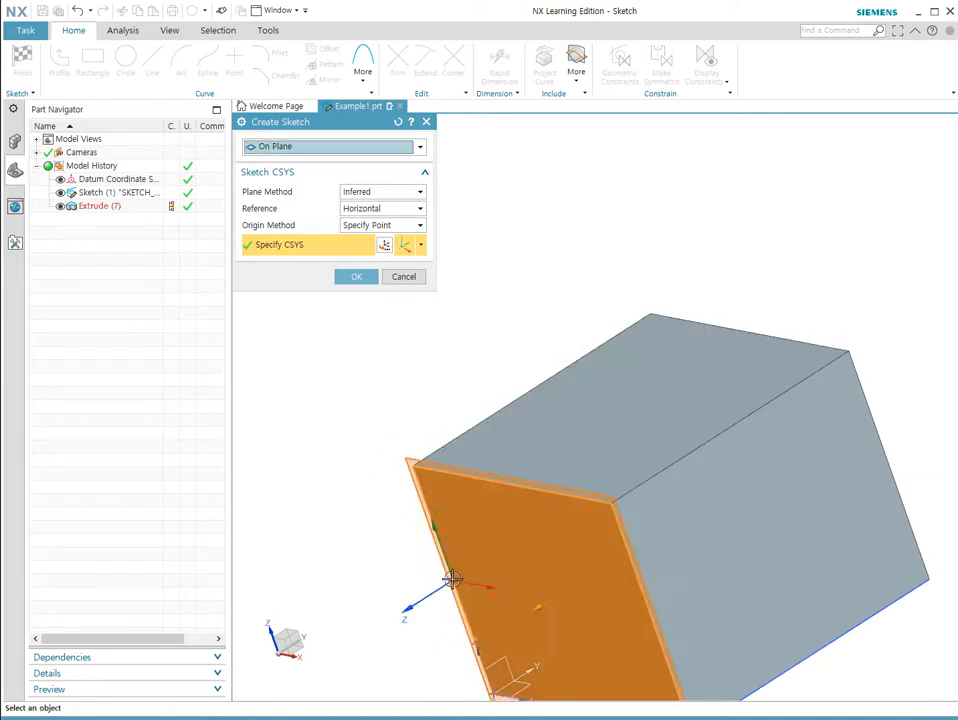
{"action": "left_click", "coordinate": [358, 278]}
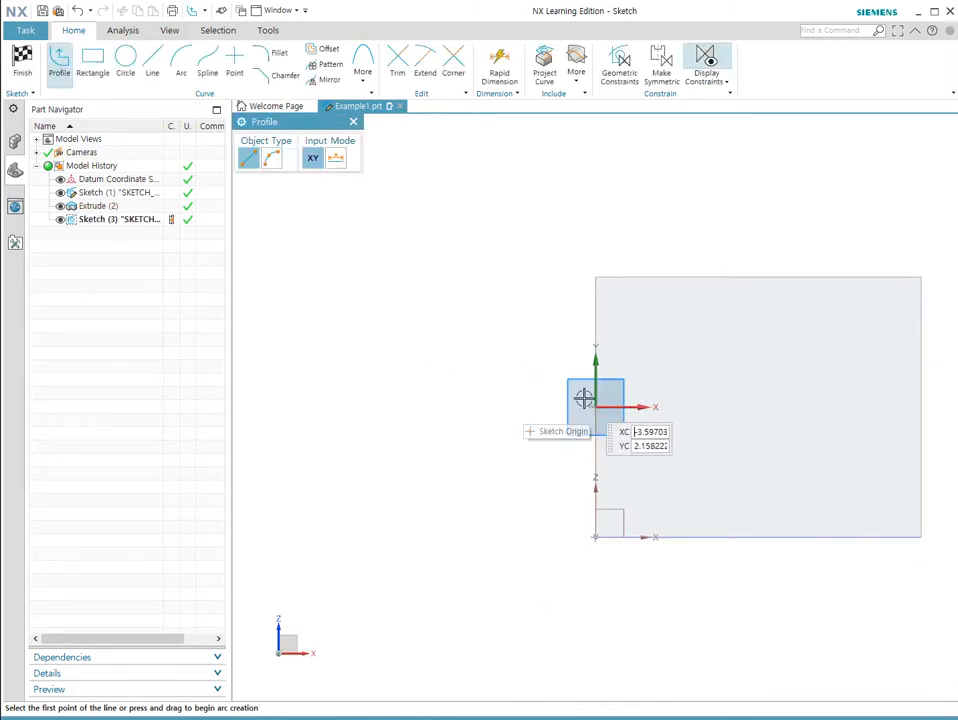
Step: Draw a circle centred on the front face's upper-left corner and passing through the sketch origin, and finish the sketch
{"action": "left_click", "coordinate": [125, 60]}
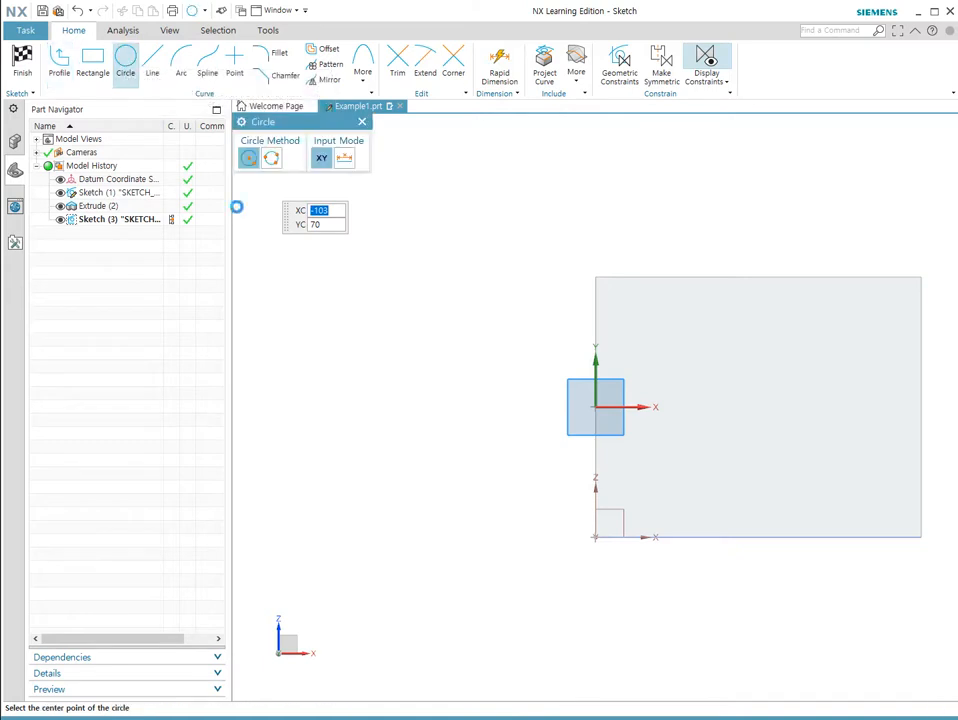
{"action": "left_click", "coordinate": [595, 276]}
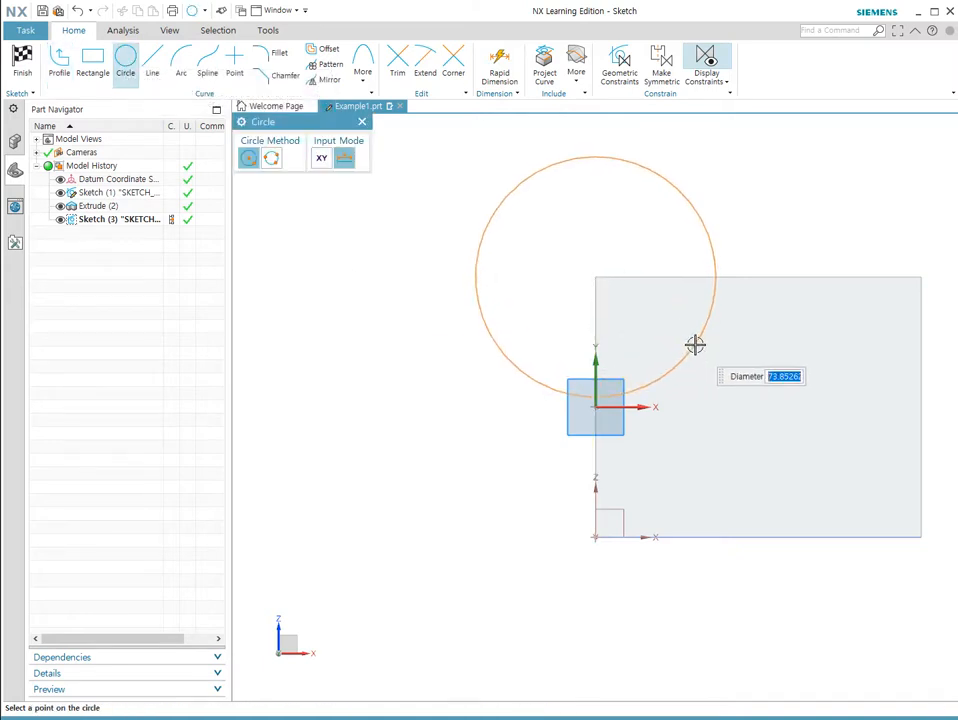
{"action": "left_click", "coordinate": [595, 408]}
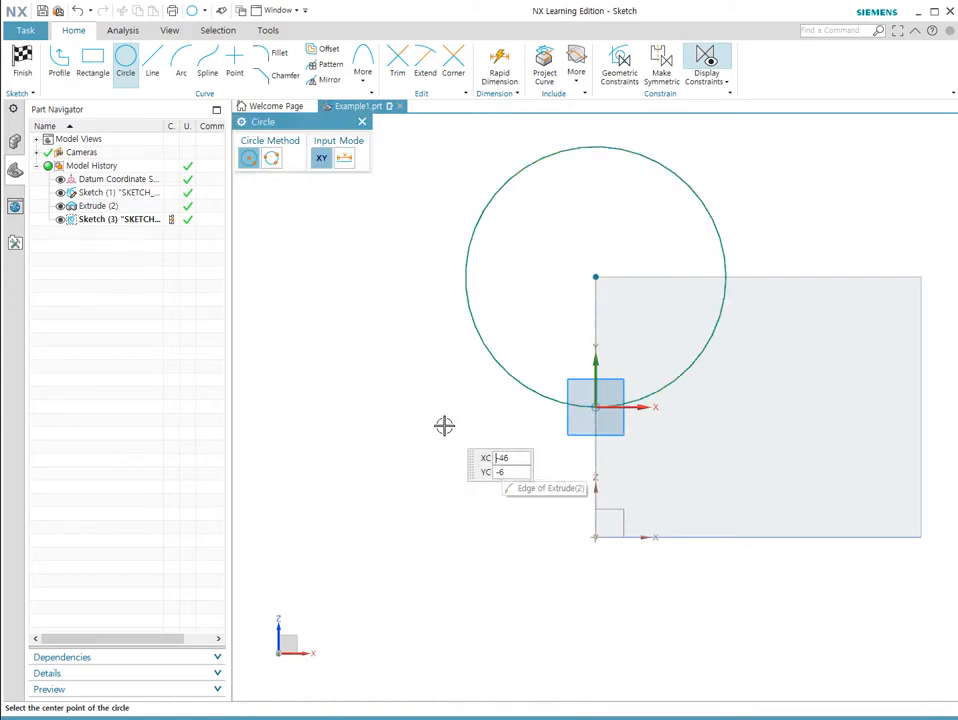
{"action": "left_click", "coordinate": [26, 72]}
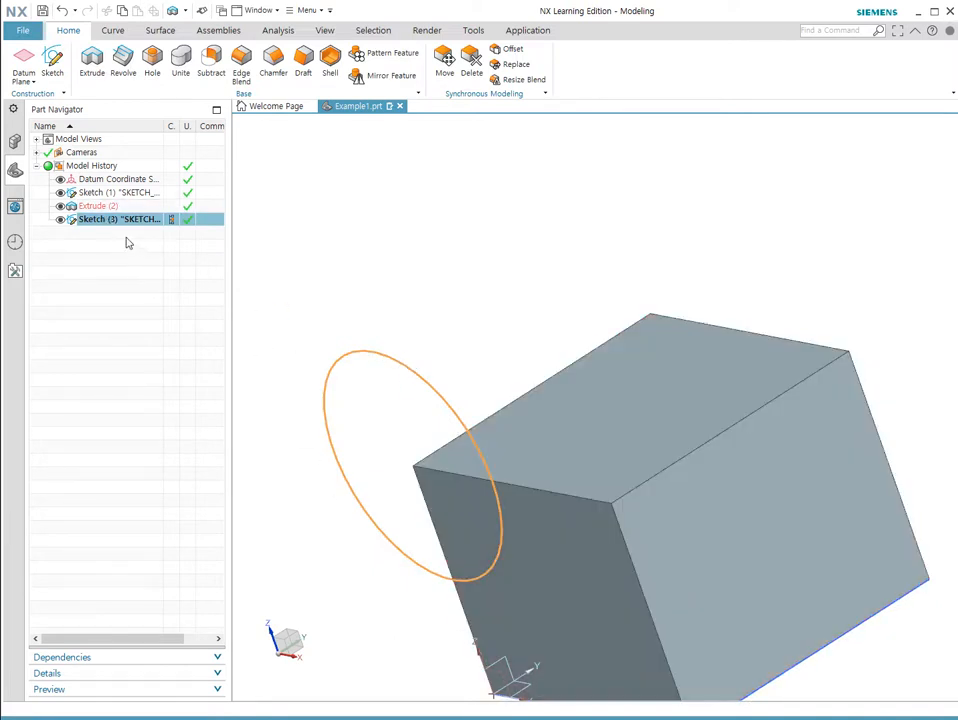
Step: Set up an extrusion of the circle sketch on the block's front face, keeping the 80 mm end distance
{"action": "scroll", "coordinate": [594, 352], "scroll_direction": "up", "scroll_amount": 2}
{"action": "scroll", "coordinate": [310, 310], "scroll_direction": "down", "scroll_amount": 2}
{"action": "scroll", "coordinate": [487, 332], "scroll_direction": "down", "scroll_amount": 2}
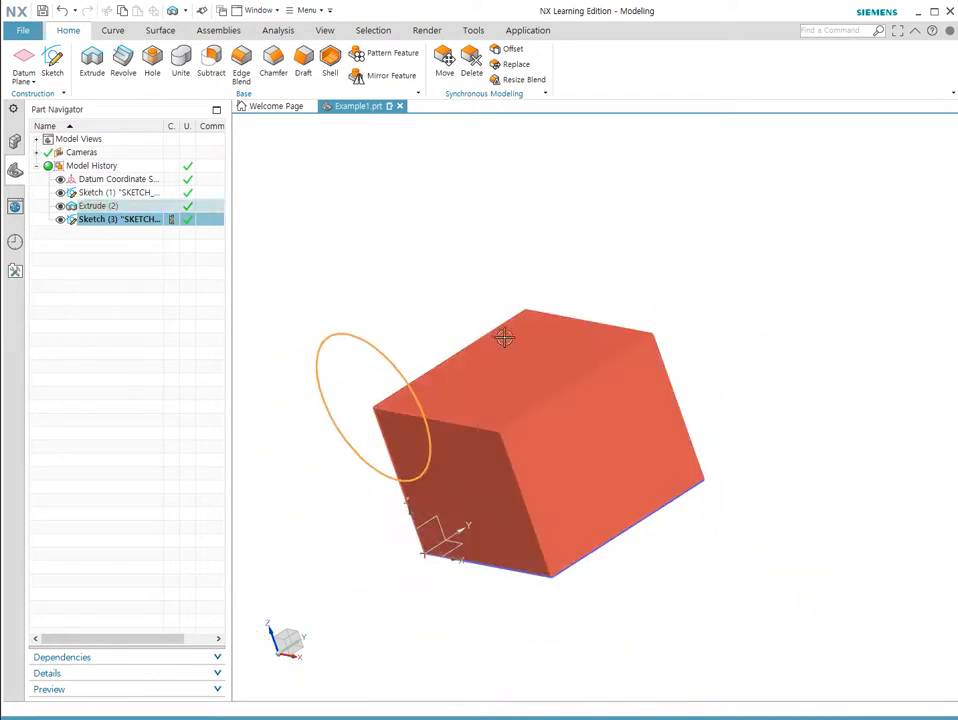
{"action": "middle_click_drag", "start_coordinate": [503, 338], "coordinate": [640, 339]}
{"action": "left_click", "coordinate": [307, 243]}
{"action": "left_click", "coordinate": [92, 62]}
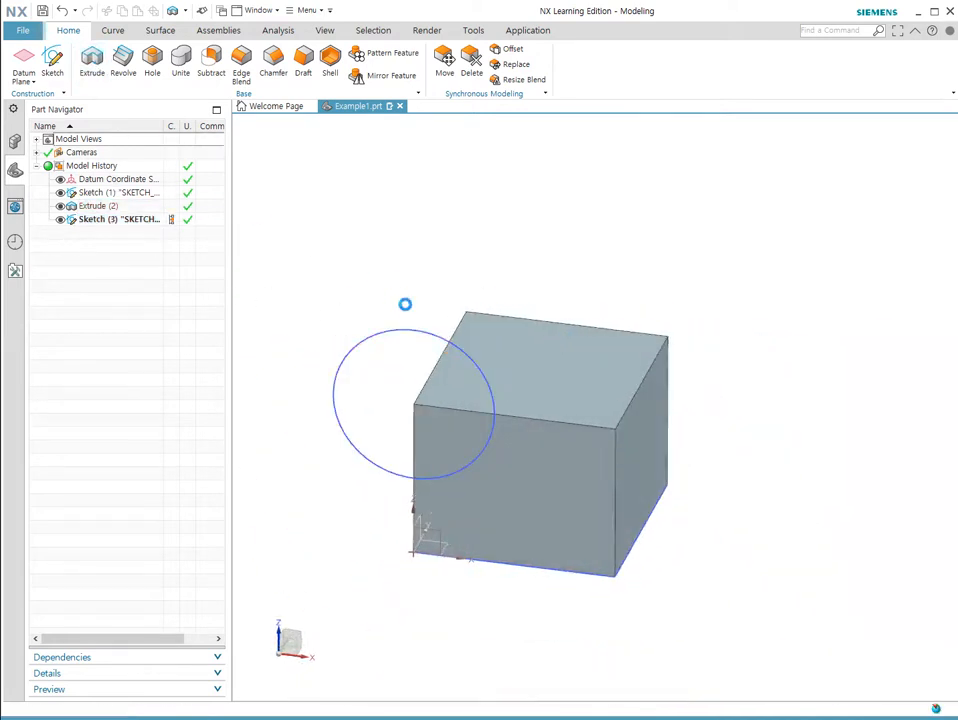
{"action": "left_click", "coordinate": [459, 346]}
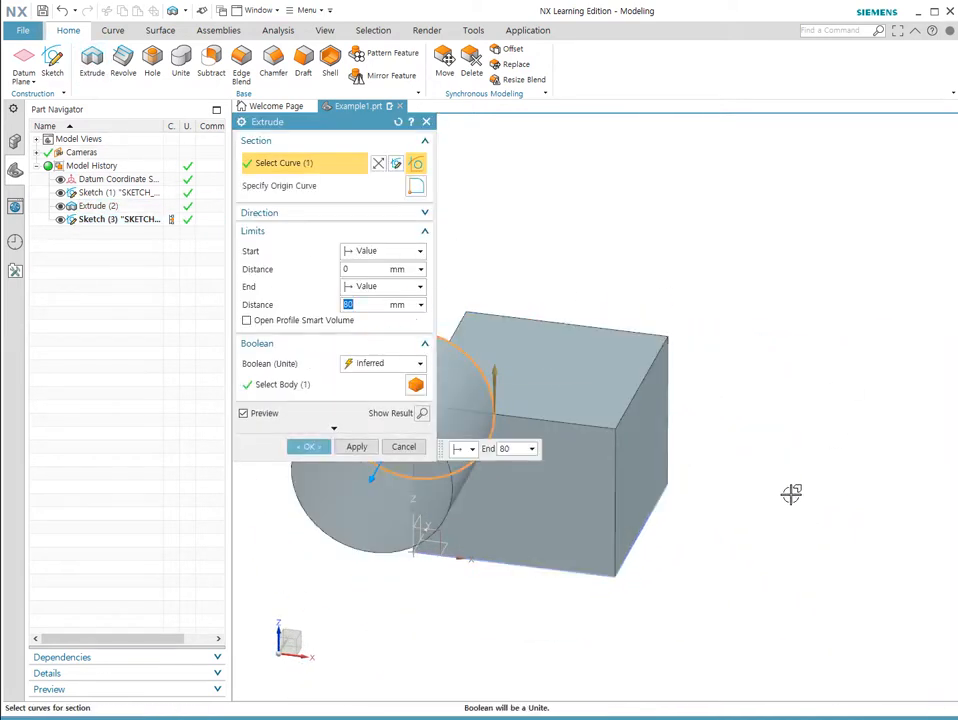
Step: Reverse the circle's extrusion direction into the block and create the 80 mm extrusion with the inferred Boolean
{"action": "middle_click_drag", "start_coordinate": [791, 496], "coordinate": [759, 517]}
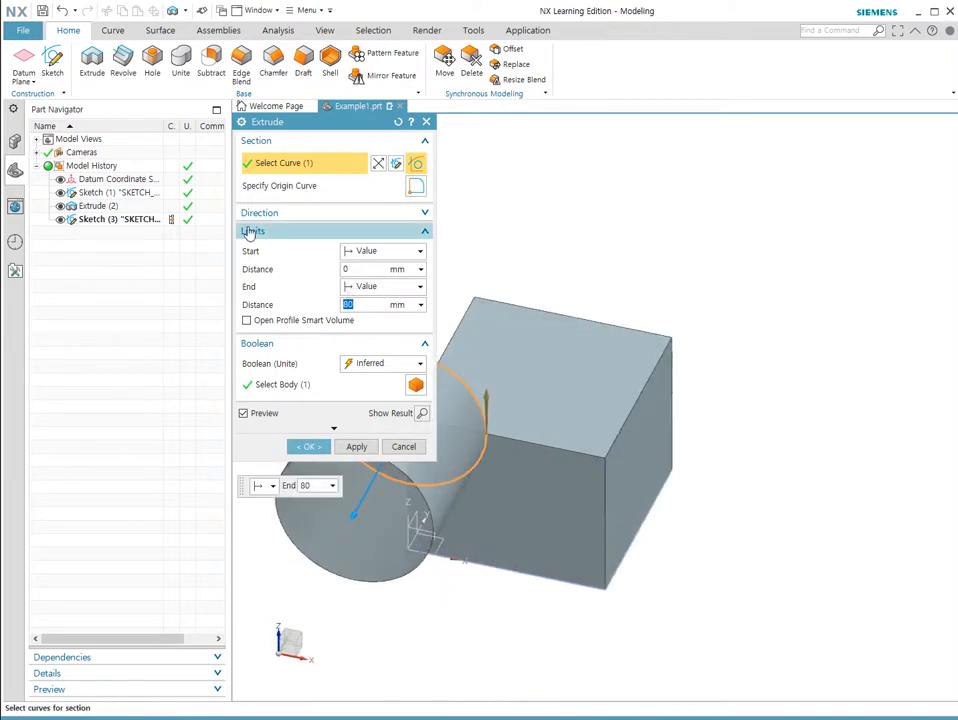
{"action": "left_click", "coordinate": [267, 222]}
{"action": "left_click", "coordinate": [268, 222]}
{"action": "left_click", "coordinate": [267, 222]}
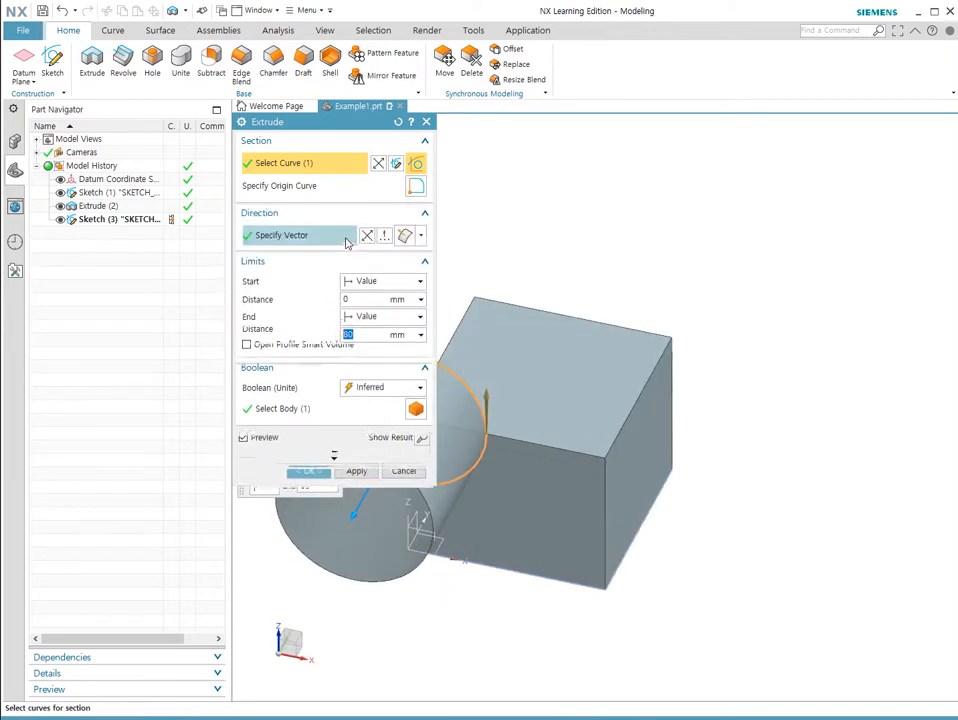
{"action": "left_click", "coordinate": [420, 237]}
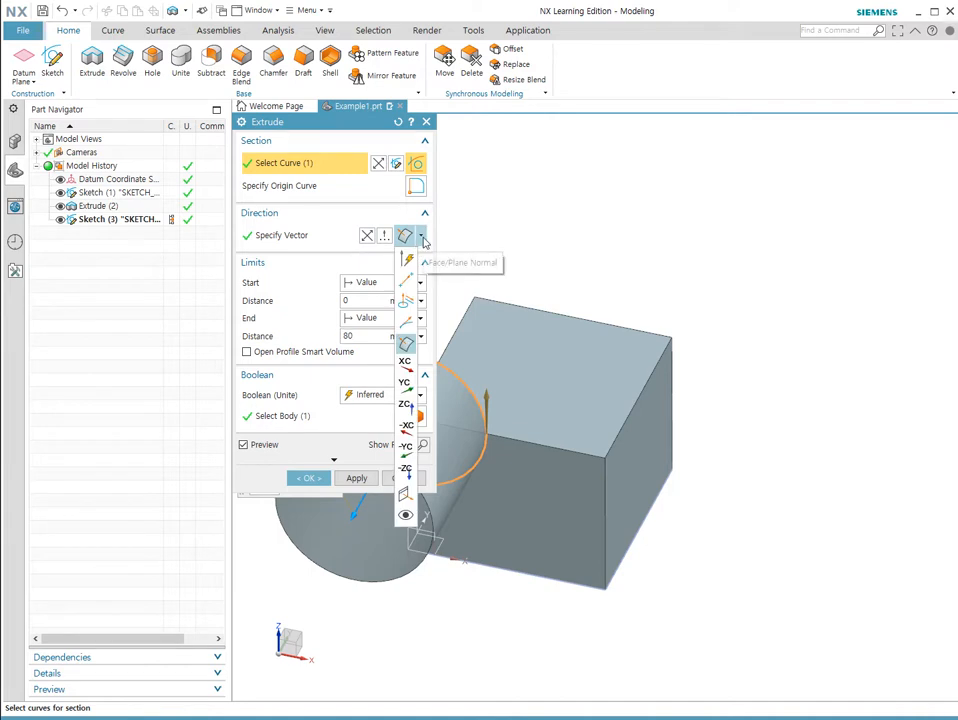
{"action": "left_click", "coordinate": [367, 238]}
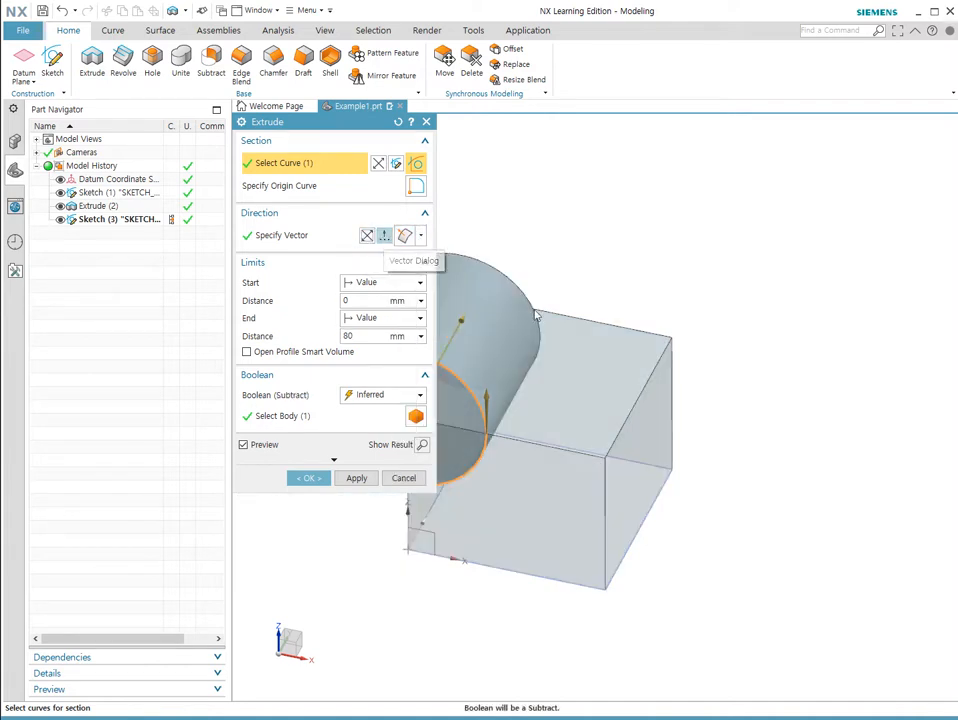
{"action": "scroll", "coordinate": [766, 382], "scroll_direction": "up", "scroll_amount": 3}
{"action": "scroll", "coordinate": [491, 393], "scroll_direction": "down", "scroll_amount": 5}
{"action": "left_click", "coordinate": [309, 478]}
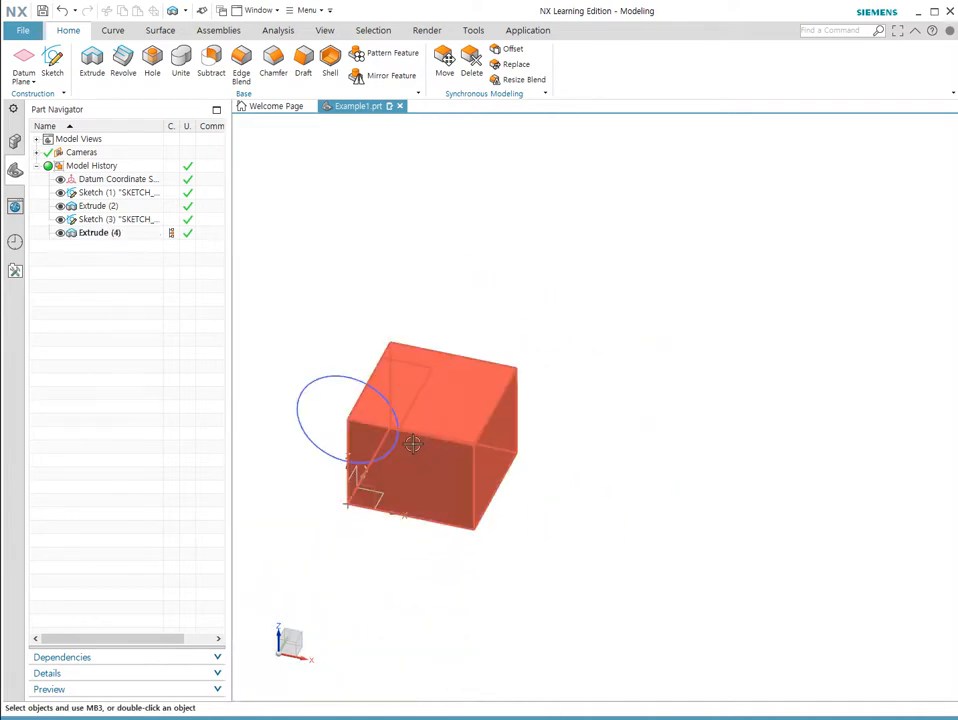
Step: Change the circular extrusion's Boolean operation to Unite and inspect the cylinder merged with the block
{"action": "double_click", "coordinate": [111, 233]}
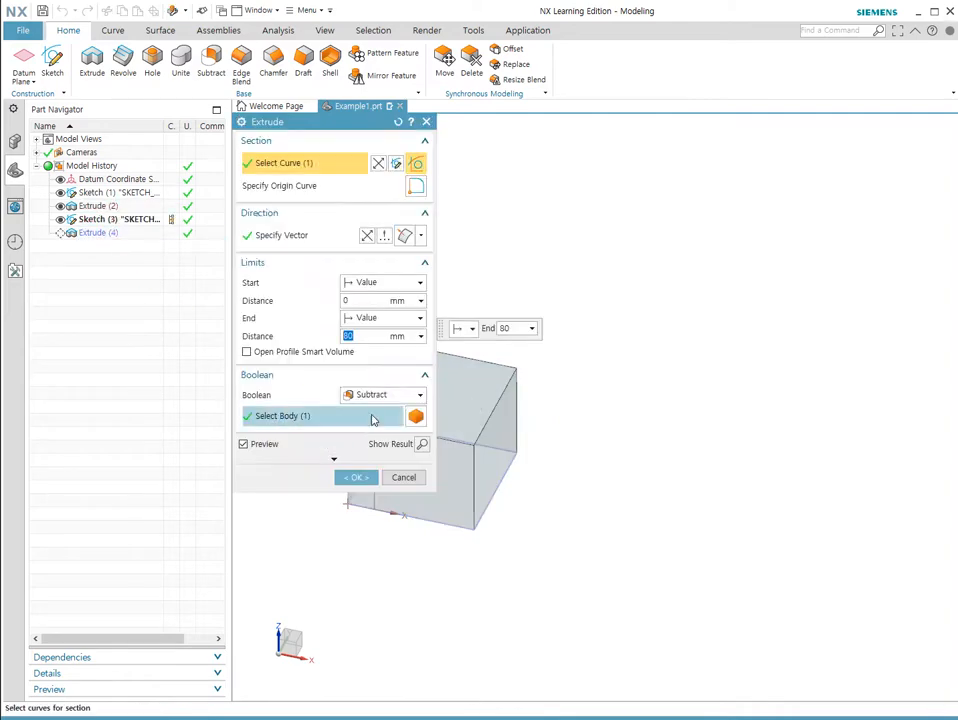
{"action": "left_click", "coordinate": [380, 396]}
{"action": "left_click", "coordinate": [368, 425]}
{"action": "left_click", "coordinate": [357, 479]}
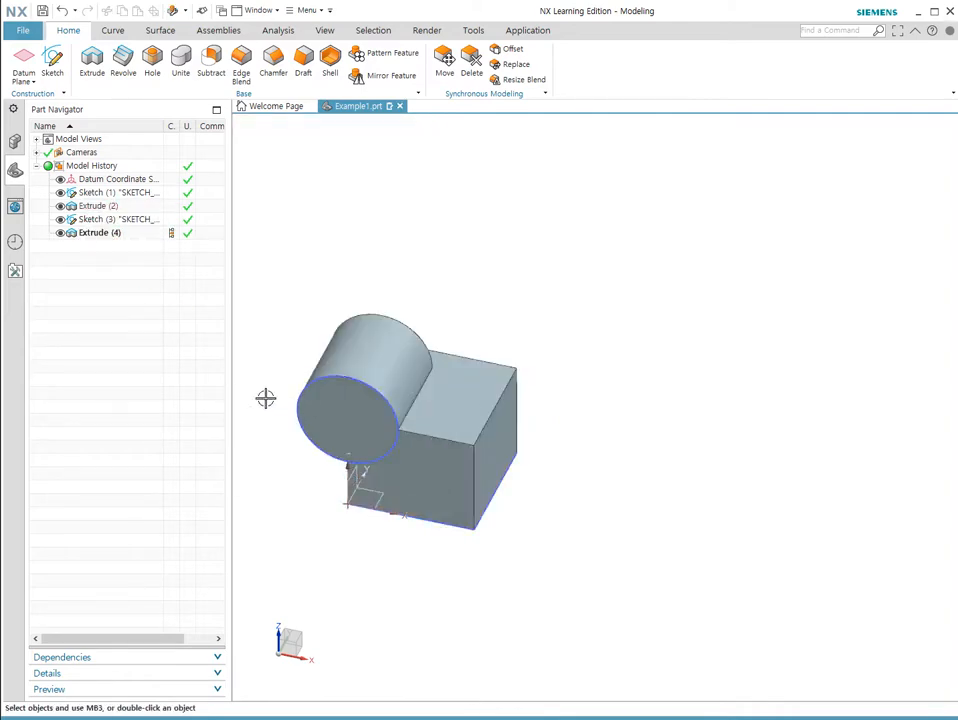
{"action": "scroll", "coordinate": [290, 430], "scroll_direction": "up", "scroll_amount": 5}
{"action": "middle_click_drag", "start_coordinate": [723, 460], "coordinate": [499, 416]}
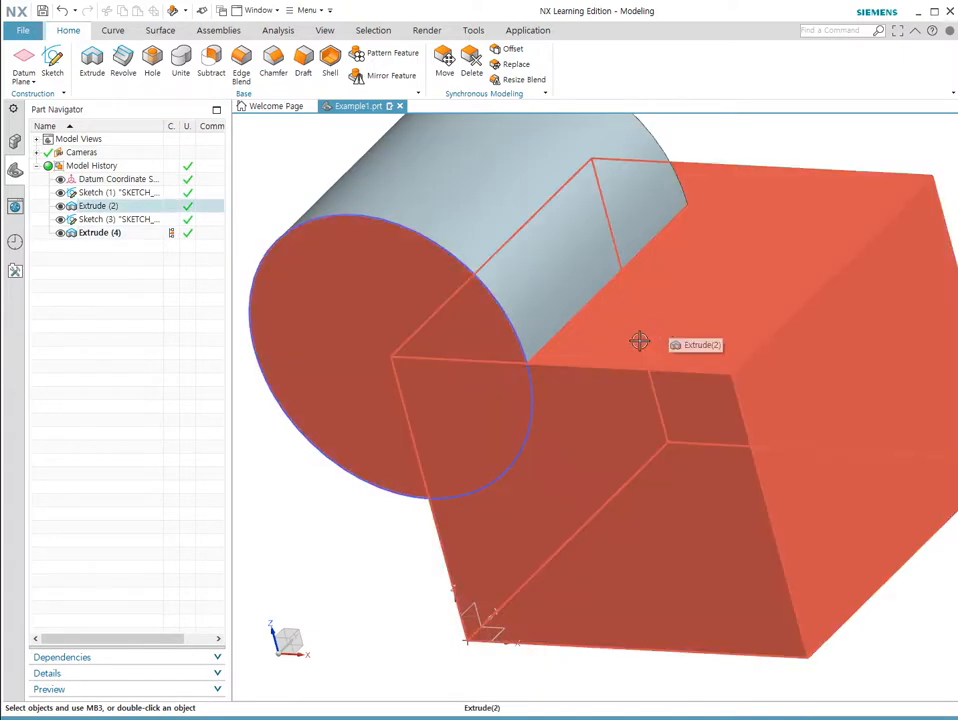
Step: Create a sketch on the cylinder's flat end face near the back of the block, with the origin at its centre
{"action": "scroll", "coordinate": [640, 343], "scroll_direction": "down", "scroll_amount": 5}
{"action": "mouse_move", "coordinate": [577, 366]}
{"action": "middle_mouse_down"}
{"action": "mouse_move", "coordinate": [706, 370]}
{"action": "mouse_move", "coordinate": [607, 358]}
{"action": "mouse_move", "coordinate": [637, 428]}
{"action": "mouse_move", "coordinate": [573, 430]}
{"action": "mouse_move", "coordinate": [520, 385]}
{"action": "mouse_move", "coordinate": [549, 404]}
{"action": "mouse_move", "coordinate": [586, 398]}
{"action": "middle_mouse_up"}
{"action": "left_click", "coordinate": [52, 62]}
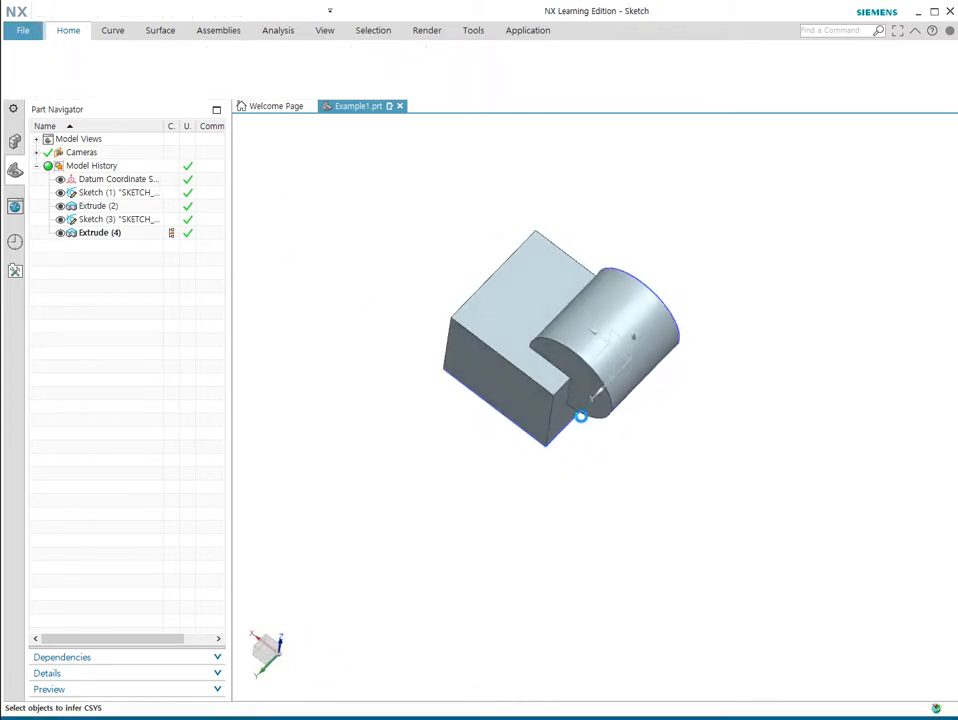
{"action": "scroll", "coordinate": [594, 396], "scroll_direction": "down", "scroll_amount": 5}
{"action": "scroll", "coordinate": [560, 440], "scroll_direction": "up", "scroll_amount": 10}
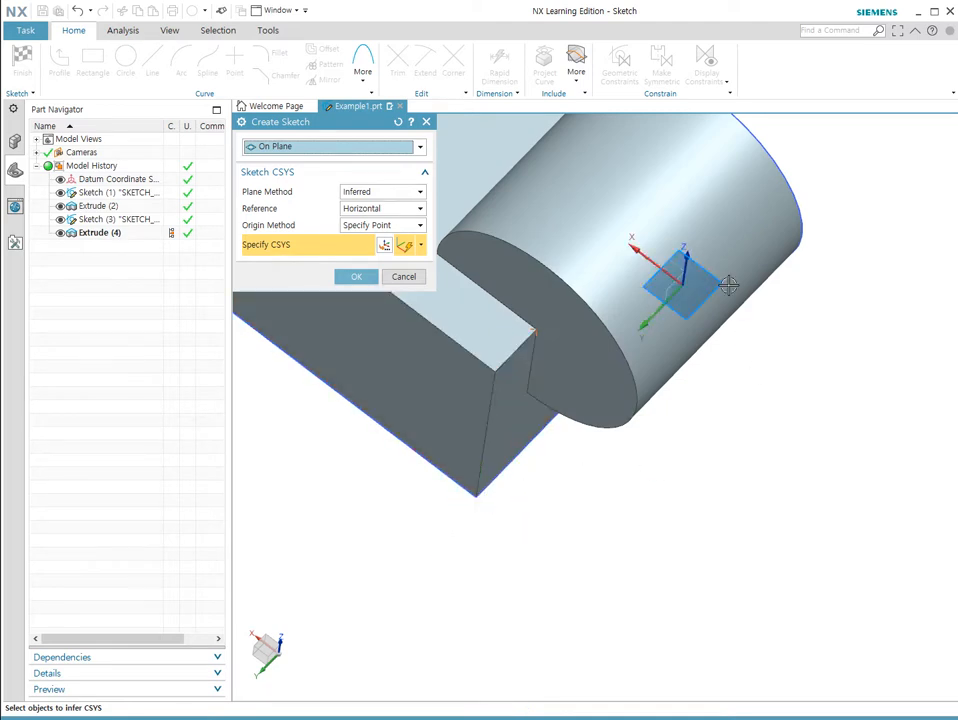
{"action": "middle_click_drag", "start_coordinate": [677, 398], "coordinate": [600, 308]}
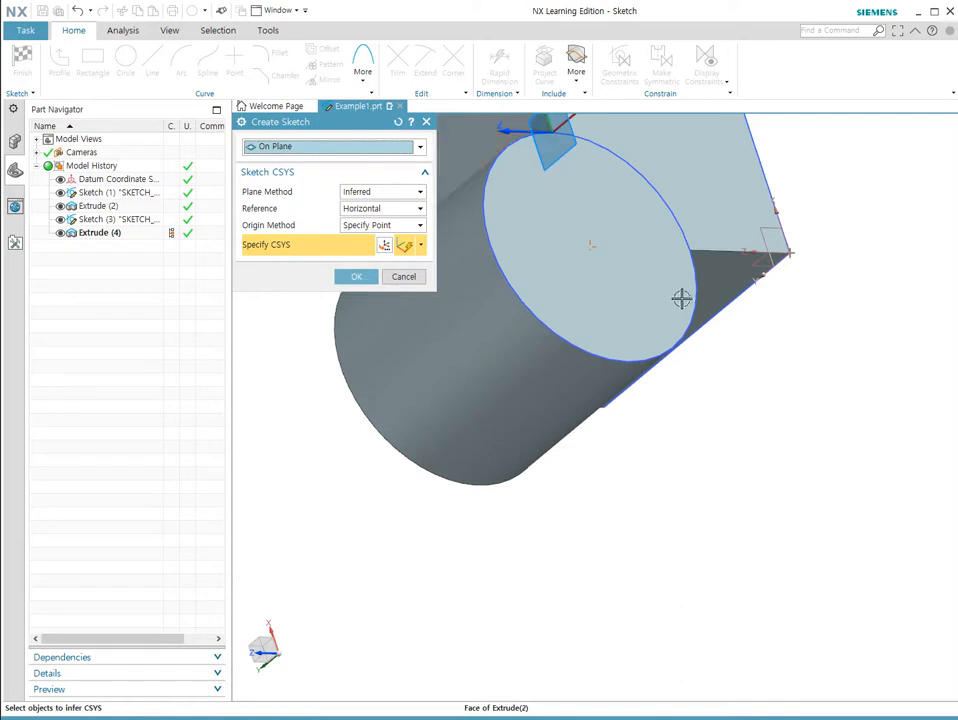
{"action": "middle_click_drag", "start_coordinate": [477, 366], "coordinate": [642, 232]}
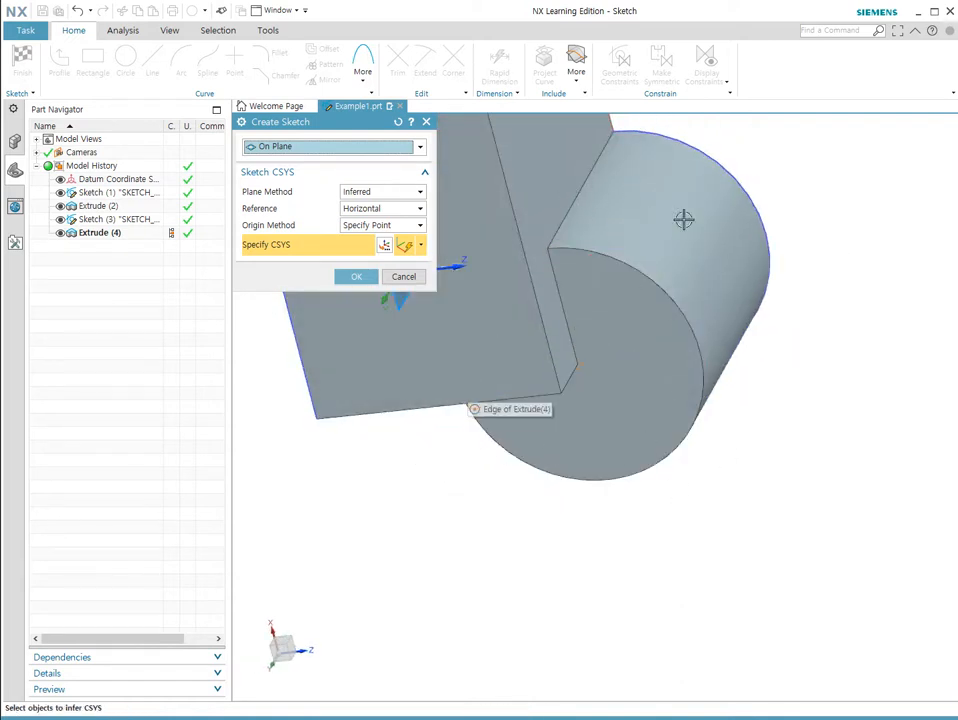
{"action": "left_click", "coordinate": [630, 375]}
{"action": "left_click", "coordinate": [355, 277]}
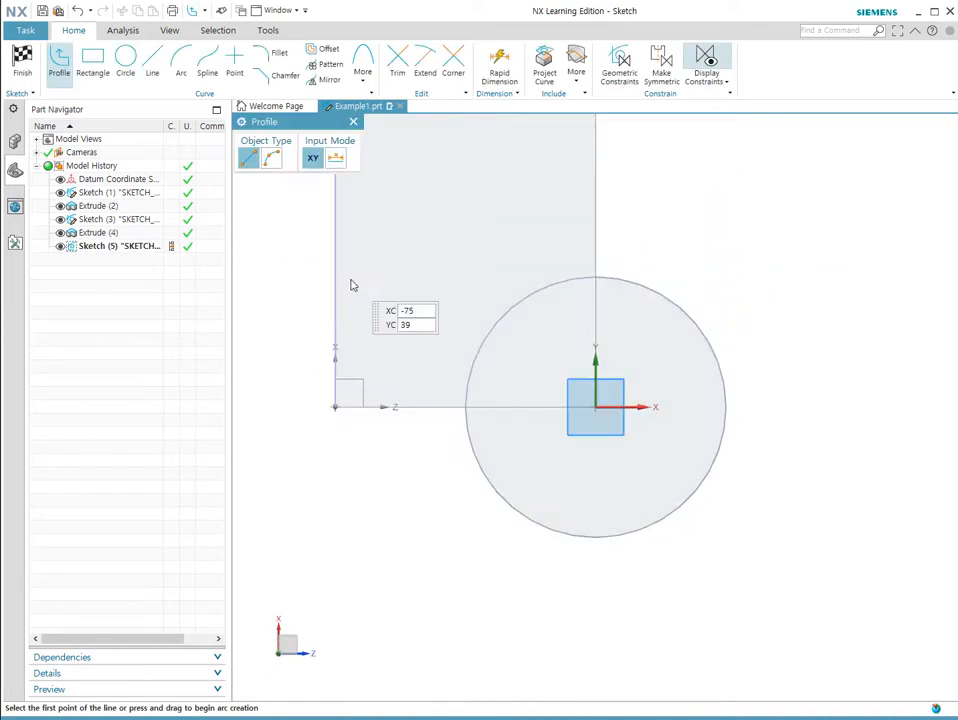
Step: Draw a 20 mm diameter circle centred on the sketch origin of the cylinder's end face and finish the sketch
{"action": "left_click", "coordinate": [110, 70]}
{"action": "left_click", "coordinate": [125, 60]}
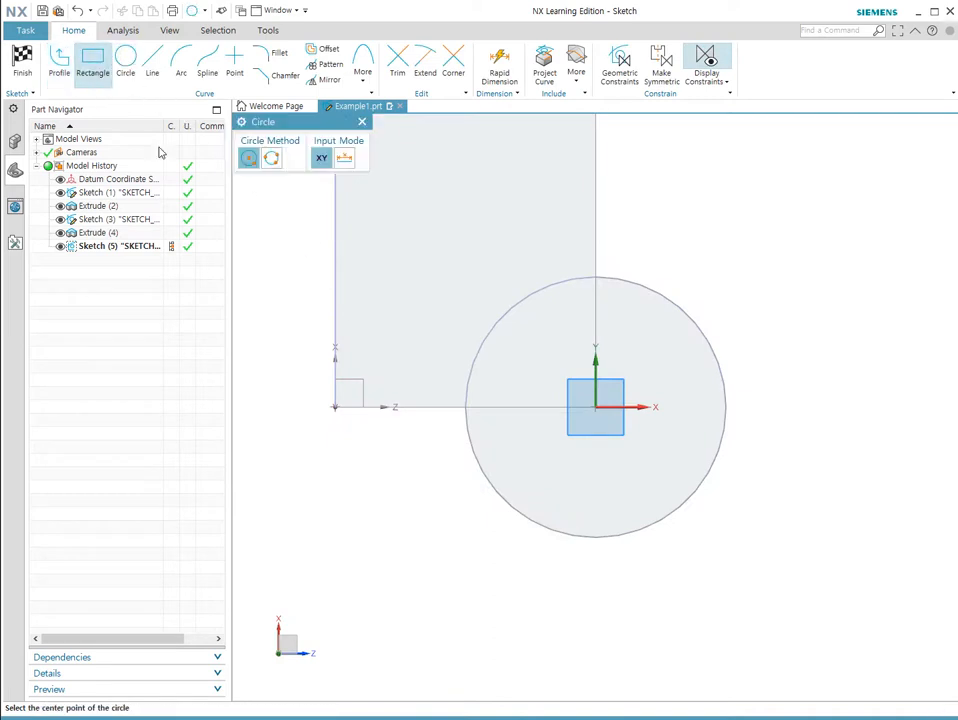
{"action": "left_click", "coordinate": [597, 407]}
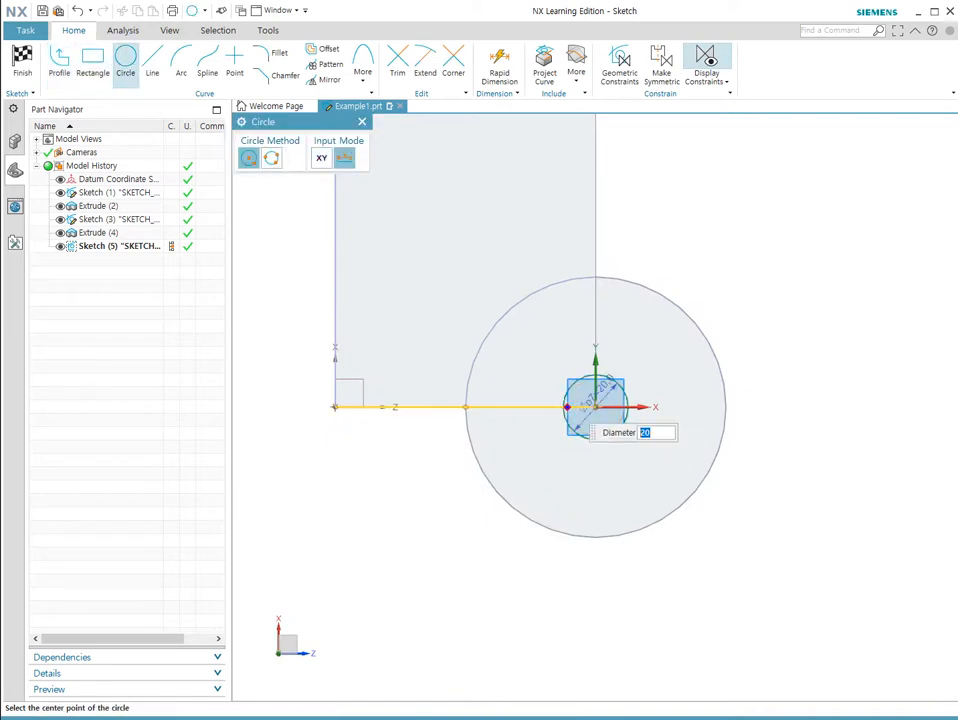
{"action": "left_click", "coordinate": [22, 62]}
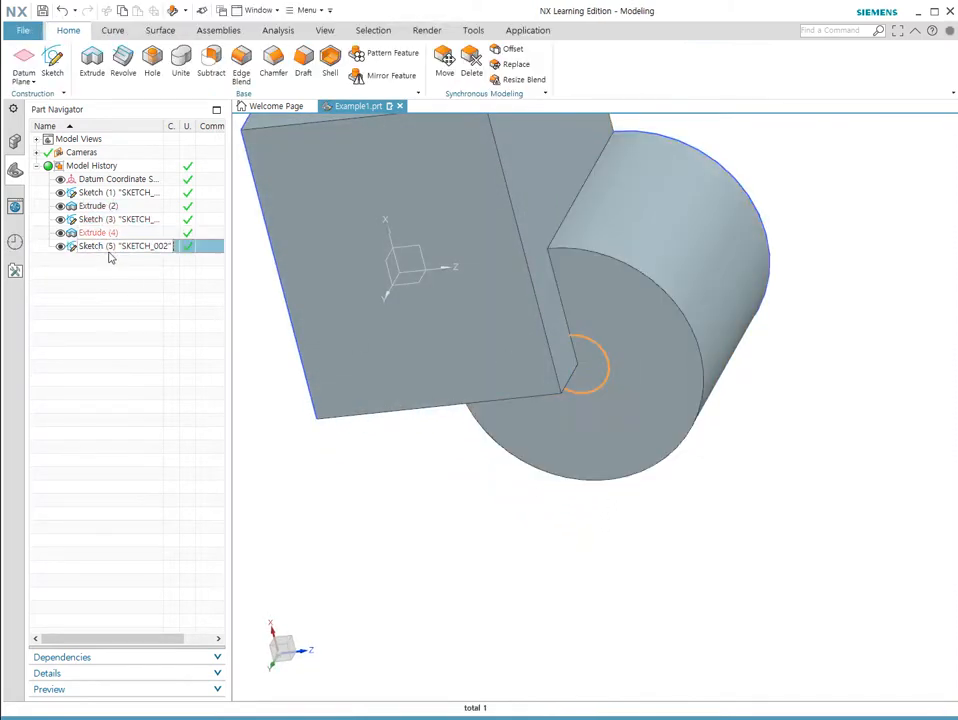
Step: Extrude the 20 mm circle 100 mm in the reversed direction through the cylinder with Boolean Subtract, and inspect the hole
{"action": "left_click", "coordinate": [92, 74]}
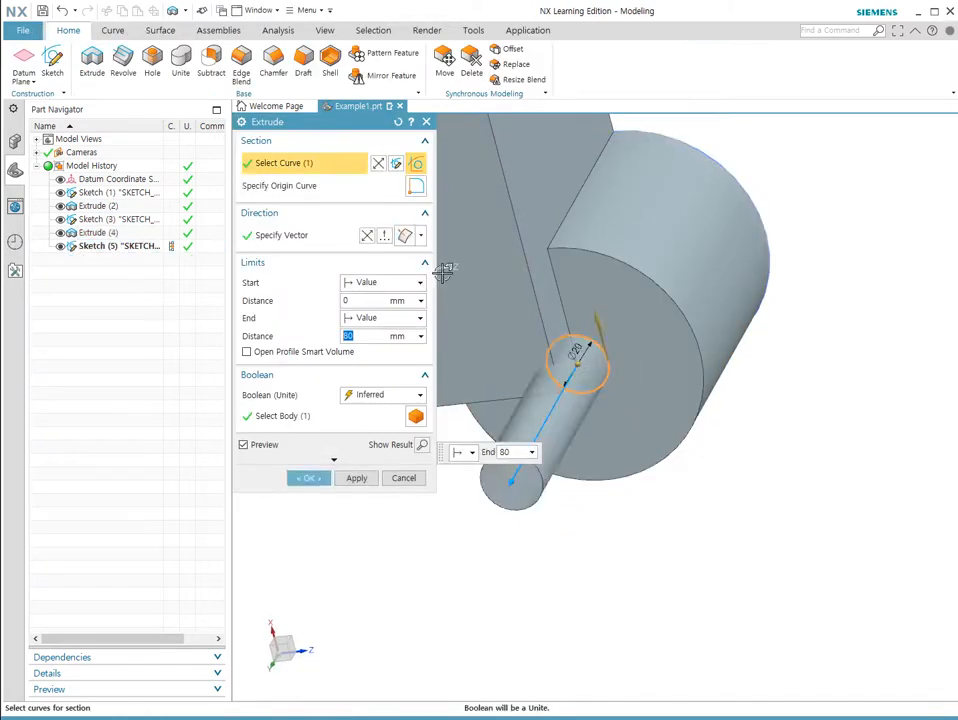
{"action": "left_click", "coordinate": [380, 394]}
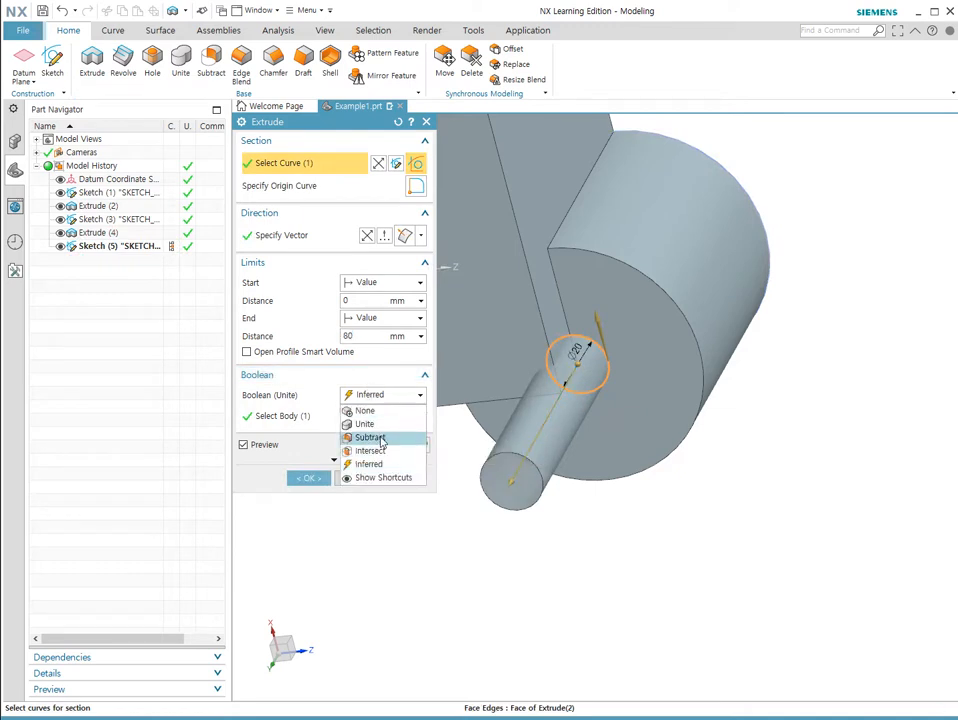
{"action": "left_click", "coordinate": [380, 440]}
{"action": "left_click", "coordinate": [367, 236]}
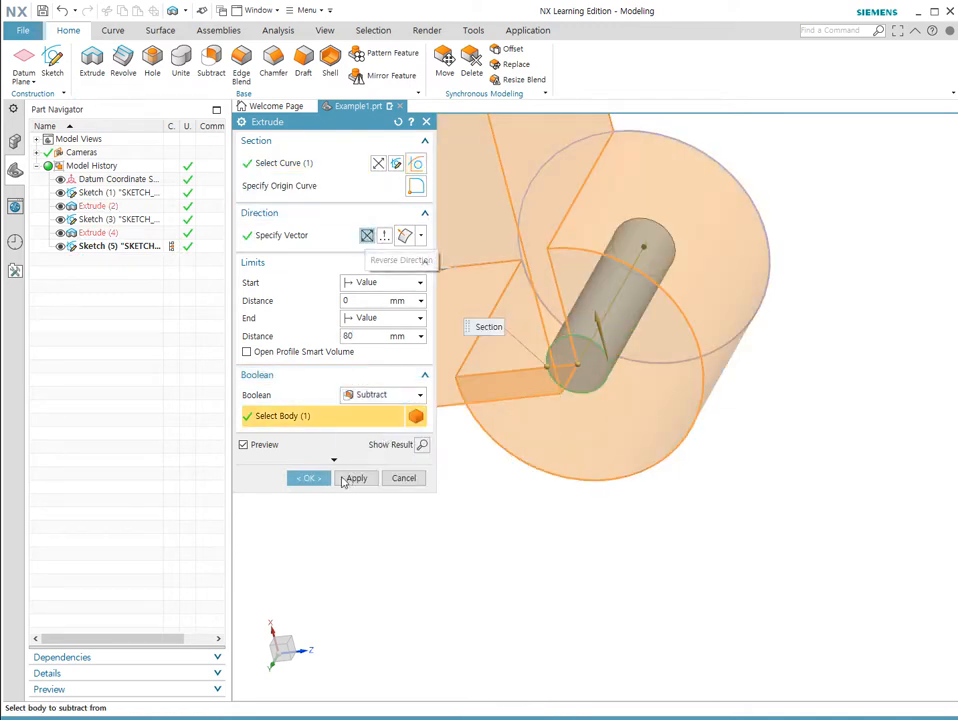
{"action": "left_click", "coordinate": [381, 336]}
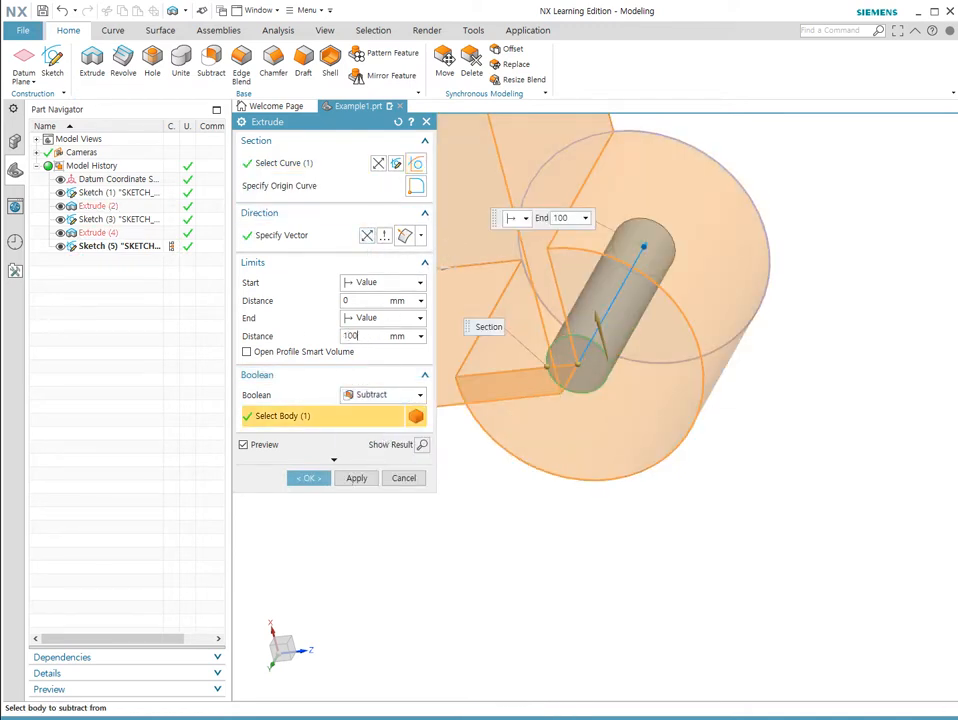
{"action": "key", "text": "Return"}
{"action": "left_click", "coordinate": [308, 478]}
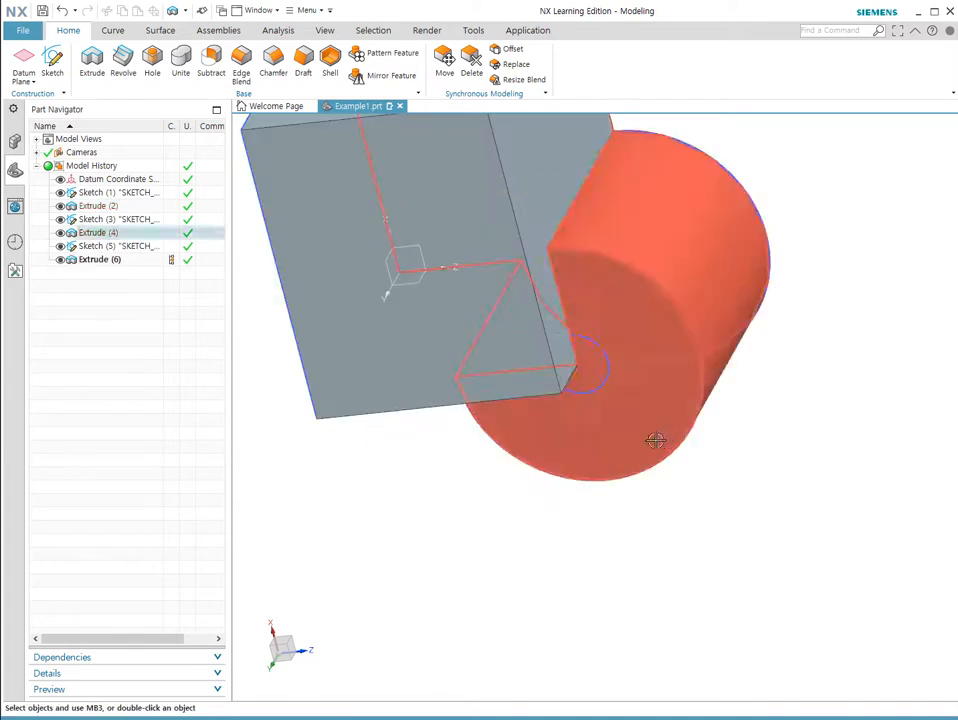
{"action": "middle_click_drag", "start_coordinate": [656, 440], "coordinate": [473, 412]}
{"action": "middle_click_drag", "start_coordinate": [473, 412], "coordinate": [573, 368]}
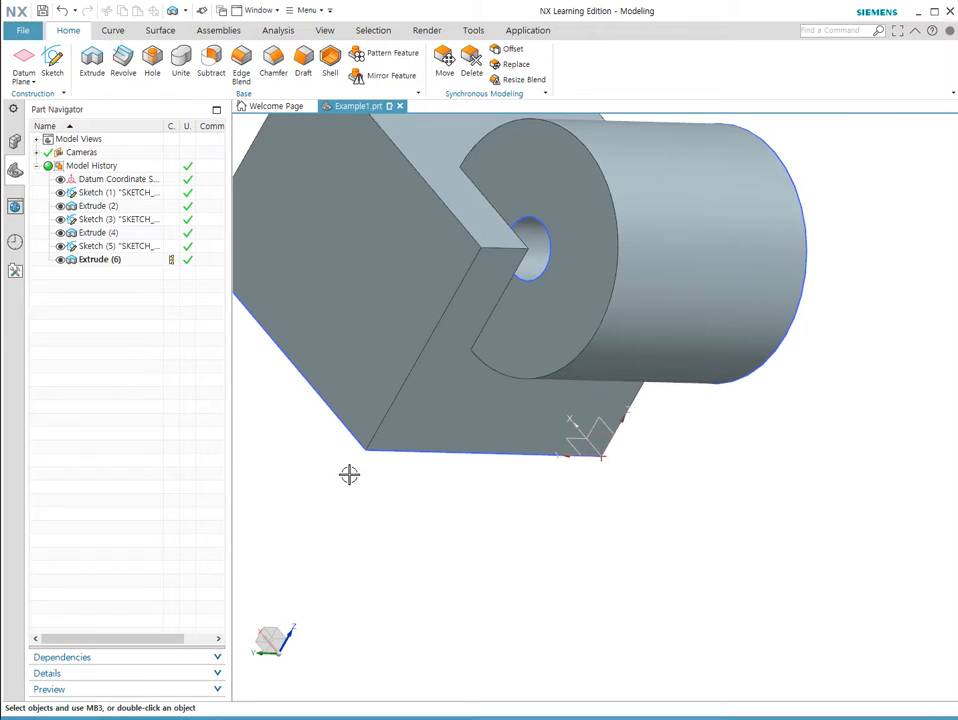
{"action": "middle_click_drag", "start_coordinate": [349, 473], "coordinate": [456, 286]}
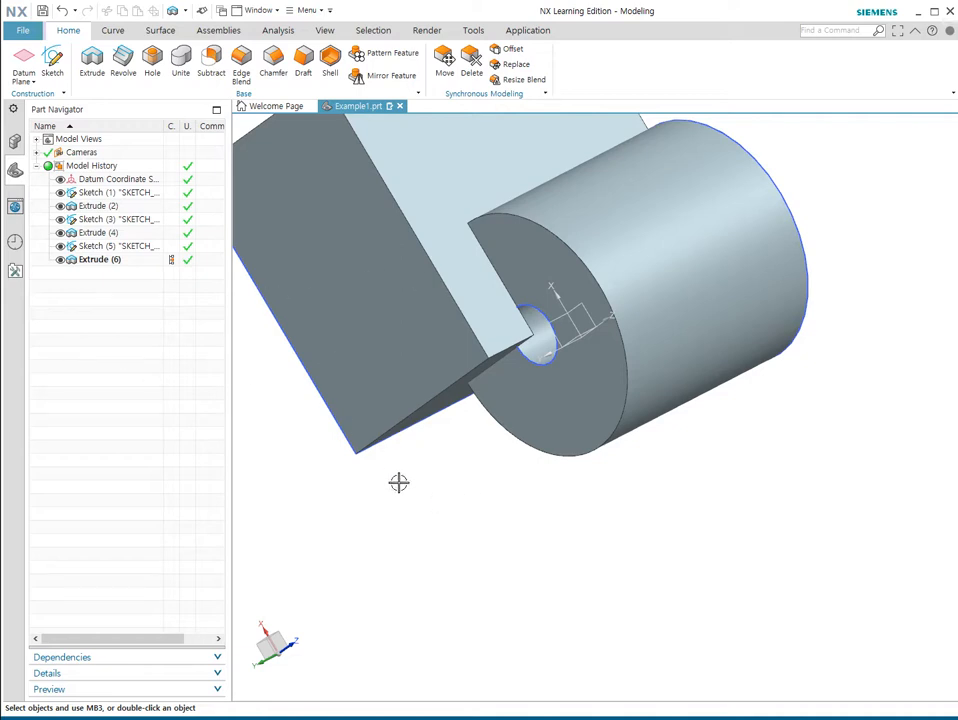
Step: Delete all sketches and extrusions from the model history, keeping only the datum coordinate system
{"action": "left_click", "coordinate": [130, 261]}
{"action": "left_click", "coordinate": [117, 206], "text": "shift"}
{"action": "key", "text": "Delete"}
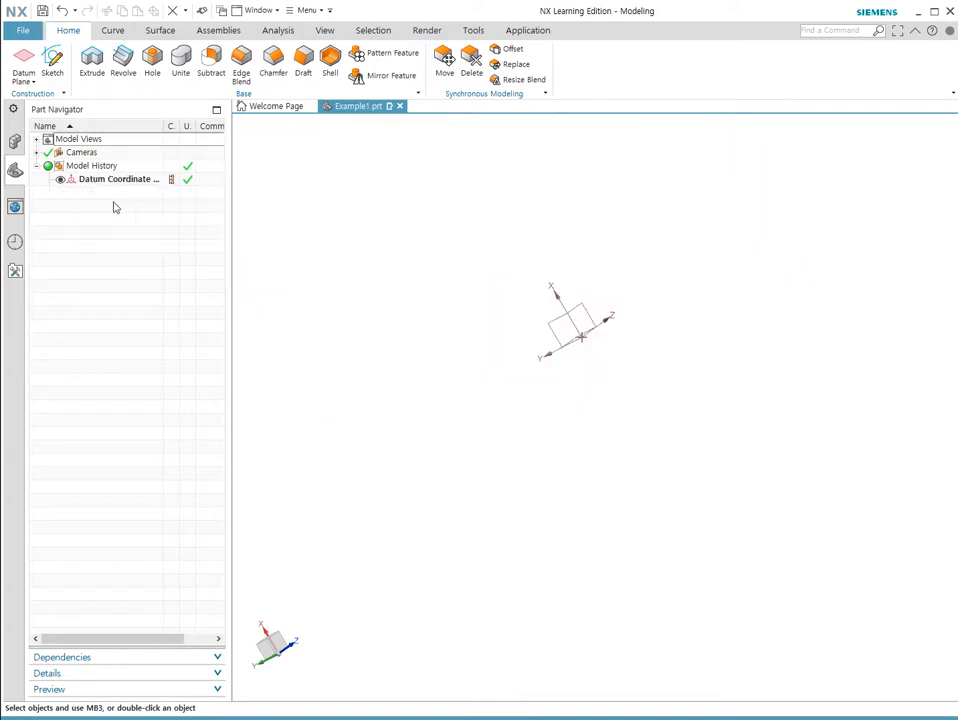
Step: Switch to the Word document to review the cone and rectangle extrusion exercise, and return to NX
{"action": "key", "text": "alt+Tab"}
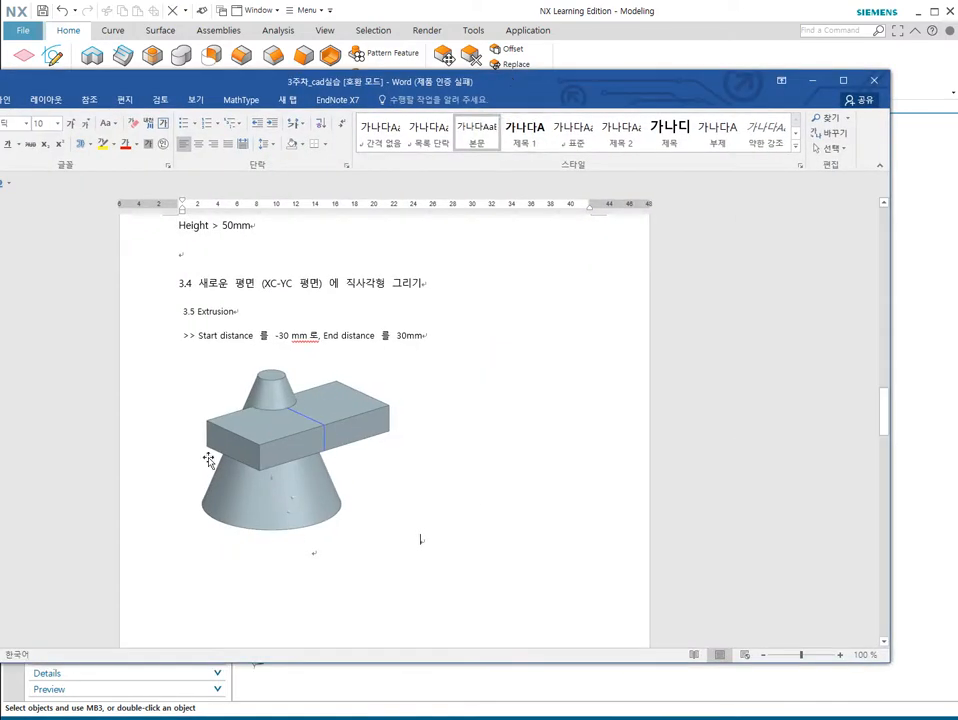
{"action": "scroll", "coordinate": [186, 442], "scroll_direction": "up", "scroll_amount": 3}
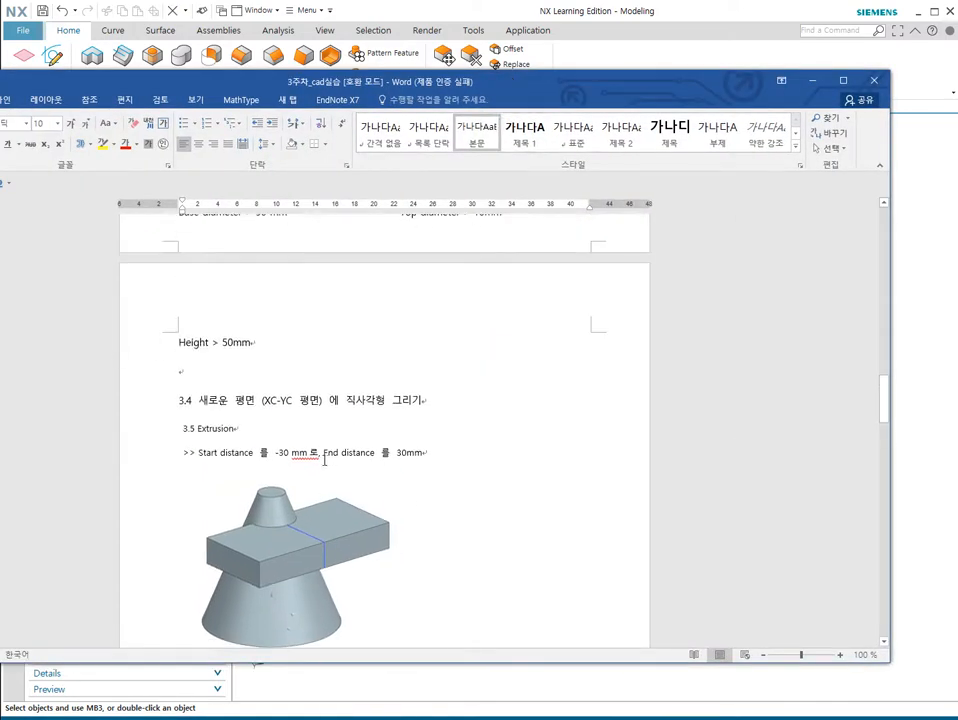
{"action": "scroll", "coordinate": [186, 442], "scroll_direction": "down", "scroll_amount": 2}
{"action": "key", "text": "alt+Tab"}
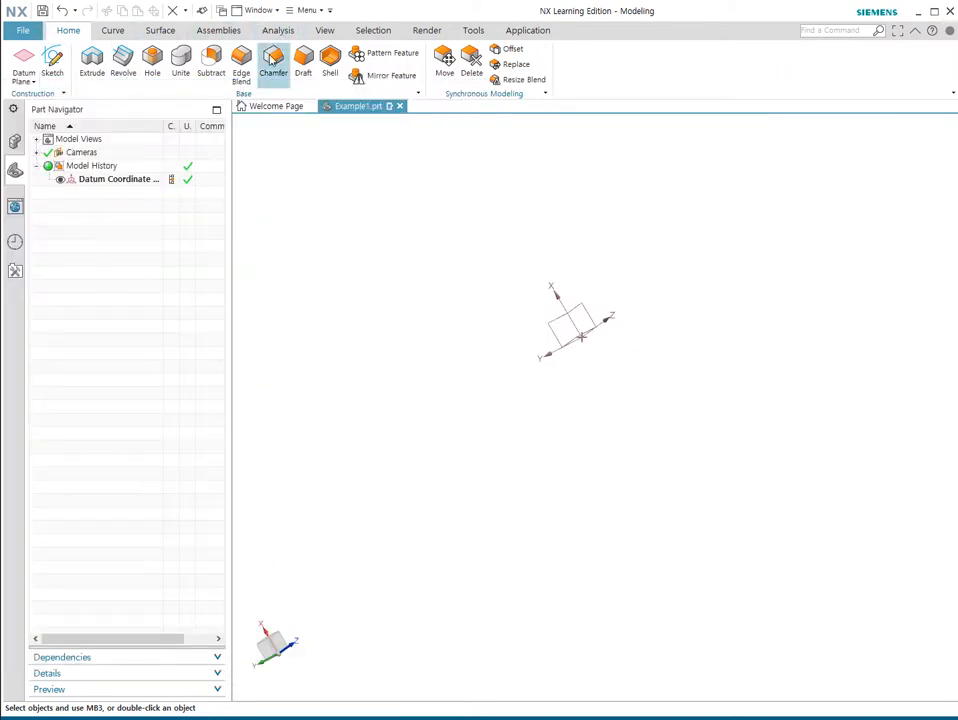
Step: Create a cone at the origin along Z with a 50 mm base diameter, 10 mm top diameter and 50 mm height
{"action": "middle_click_drag", "start_coordinate": [690, 330], "coordinate": [780, 356]}
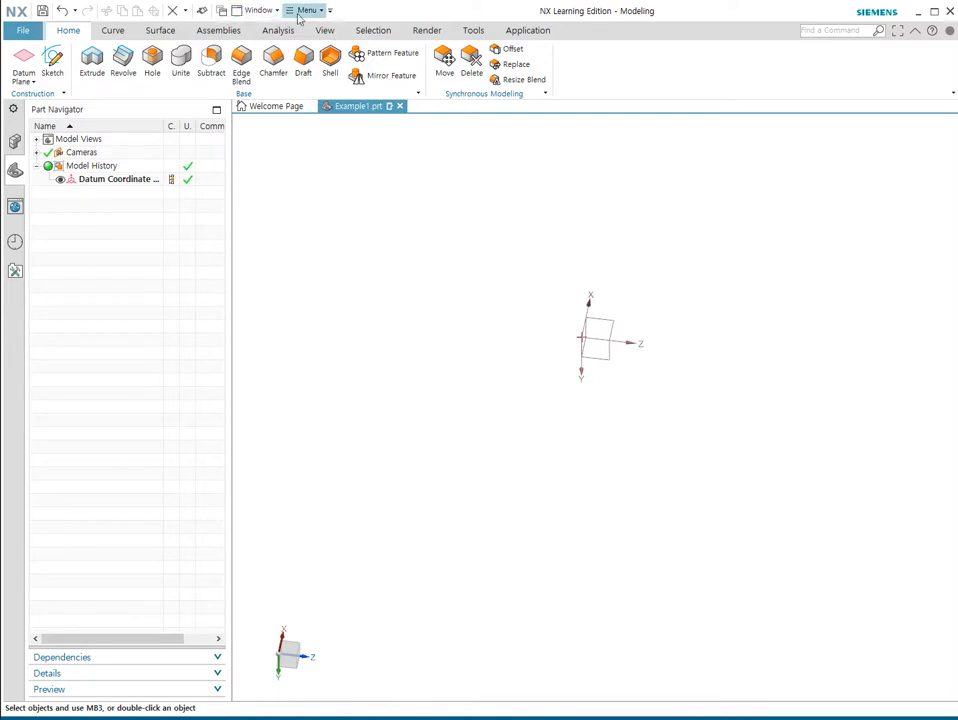
{"action": "left_click", "coordinate": [305, 10]}
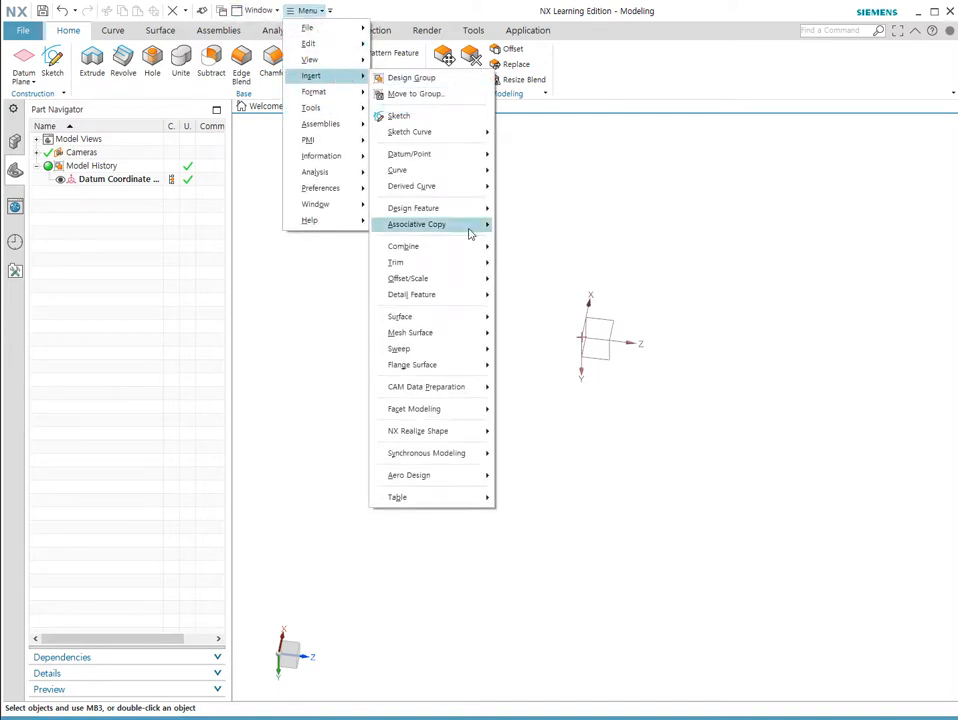
{"action": "left_click", "coordinate": [364, 3]}
{"action": "left_click", "coordinate": [304, 10]}
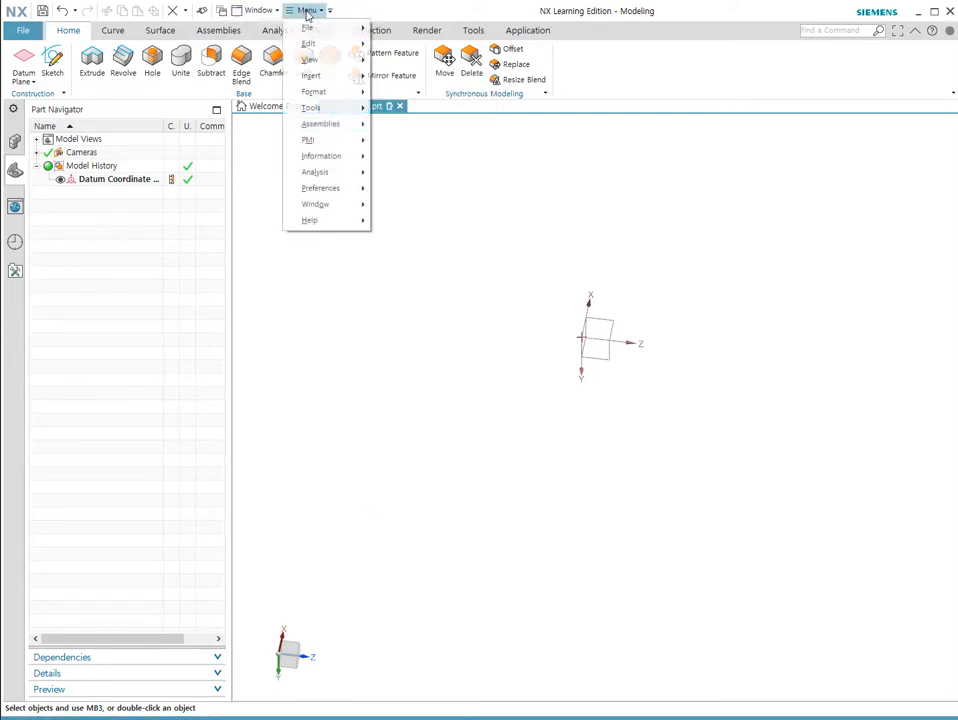
{"action": "mouse_move", "coordinate": [320, 76]}
{"action": "mouse_move", "coordinate": [449, 210]}
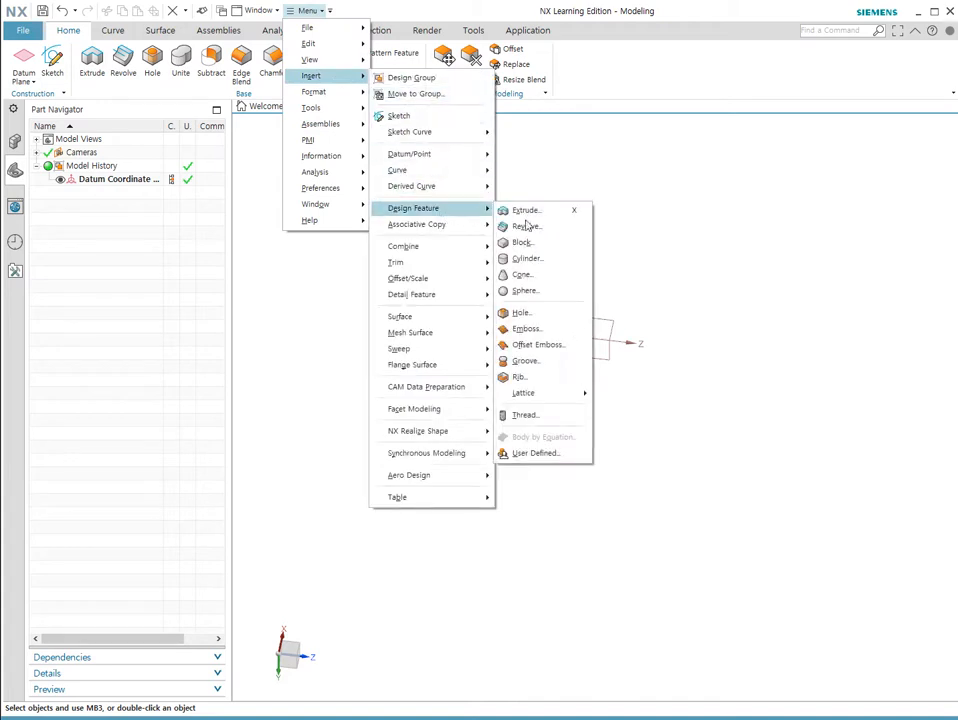
{"action": "left_click", "coordinate": [533, 276]}
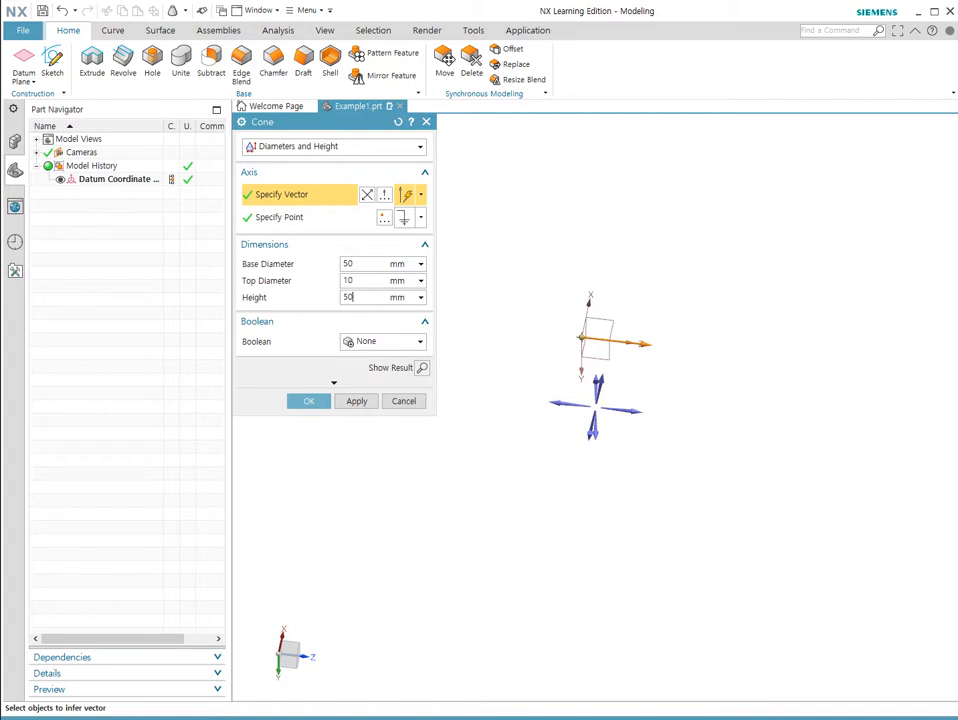
{"action": "left_click", "coordinate": [308, 400]}
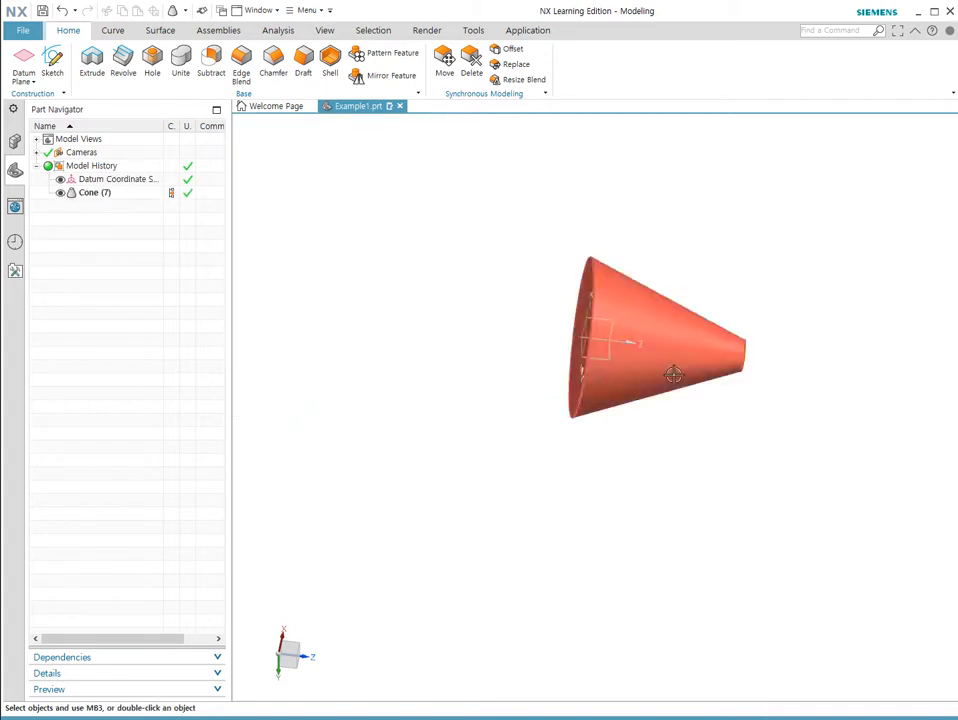
Step: Create a sketch on the datum coordinate system's vertical YZ plane through the cone's axis
{"action": "middle_click_drag", "start_coordinate": [669, 374], "coordinate": [496, 257]}
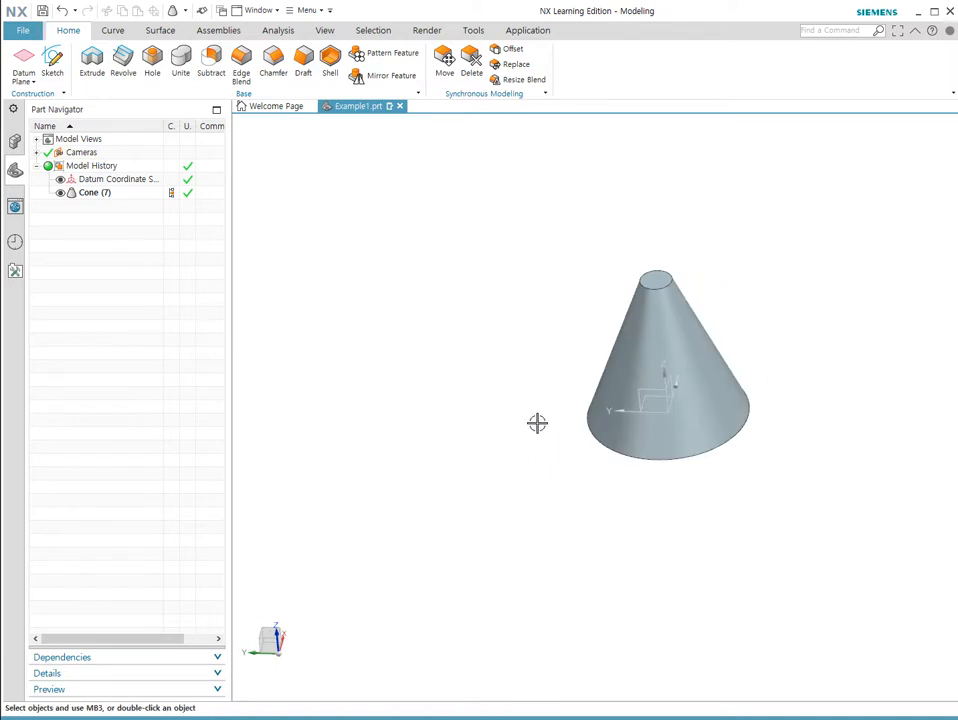
{"action": "middle_click_drag", "start_coordinate": [731, 410], "coordinate": [494, 487]}
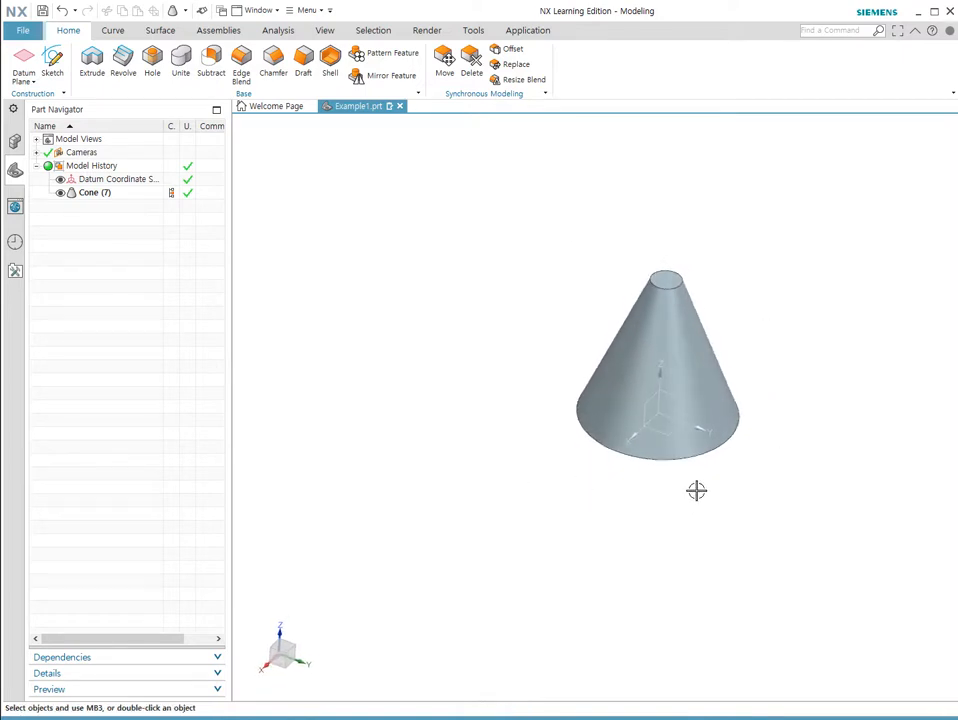
{"action": "middle_click_drag", "start_coordinate": [712, 465], "coordinate": [698, 448]}
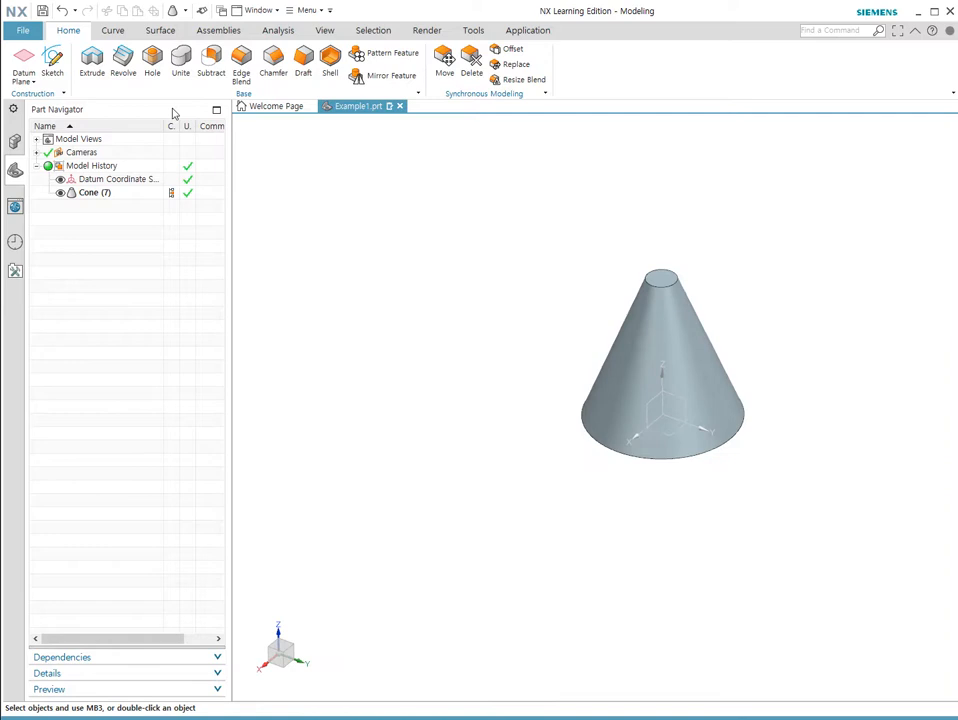
{"action": "left_click", "coordinate": [53, 64]}
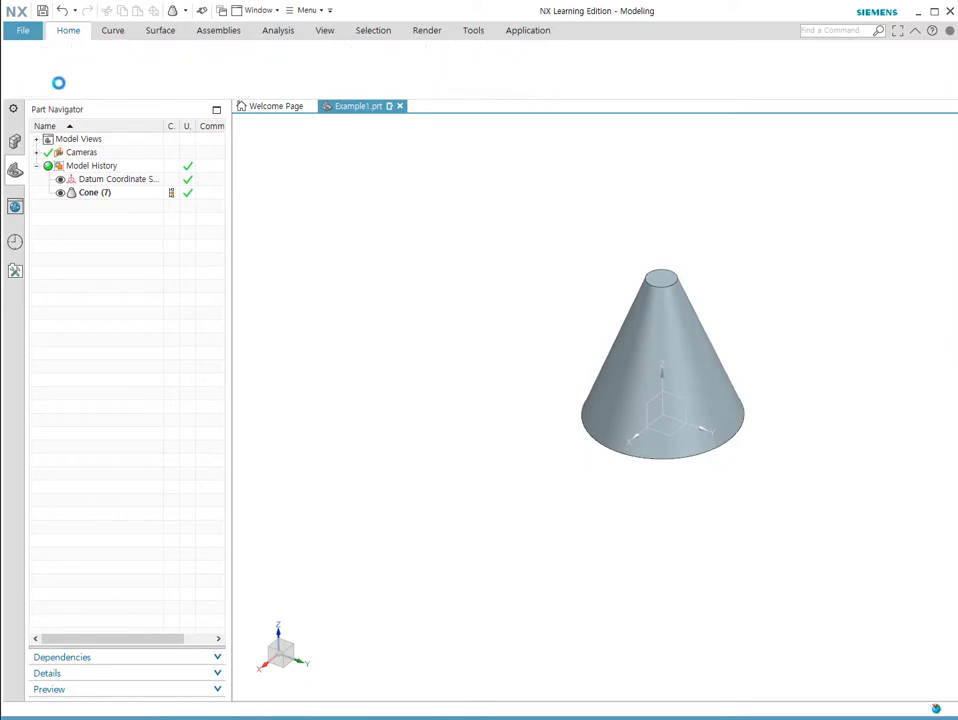
{"action": "left_click", "coordinate": [678, 397]}
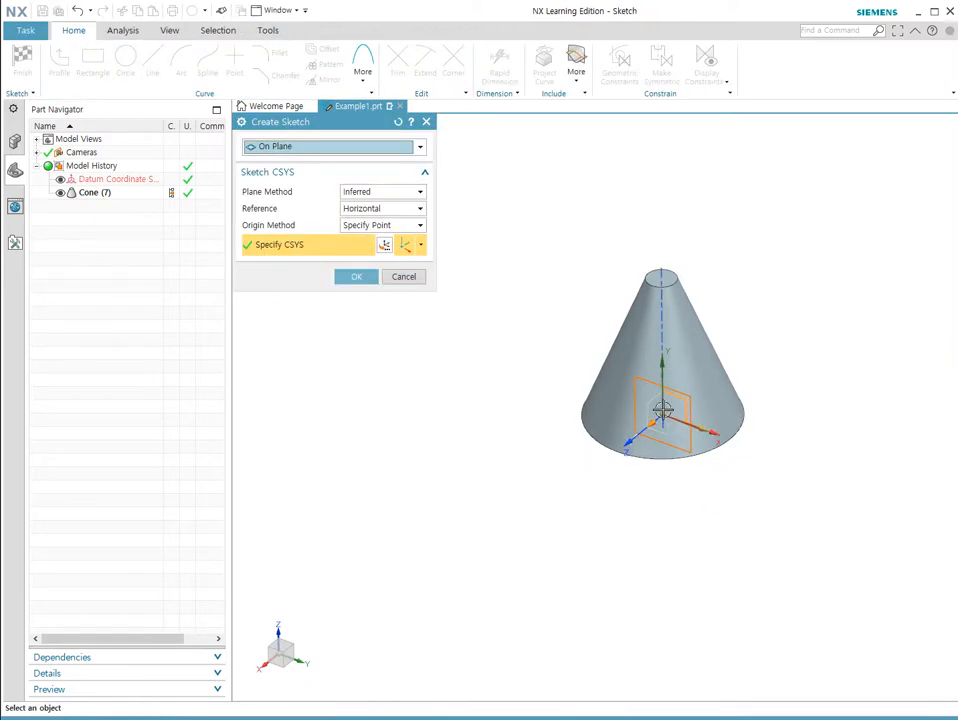
{"action": "left_click", "coordinate": [345, 277]}
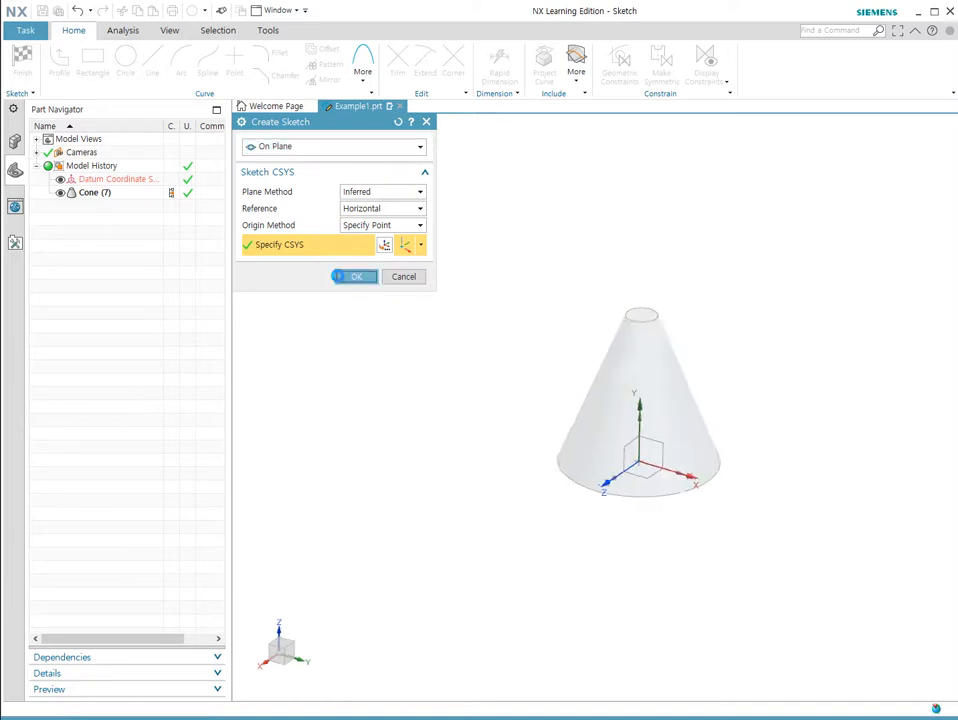
Step: Draw a rectangle 50 mm wide and 10 mm high from XC 0, YC 30 on the cone's axis and finish the sketch
{"action": "left_click", "coordinate": [92, 62]}
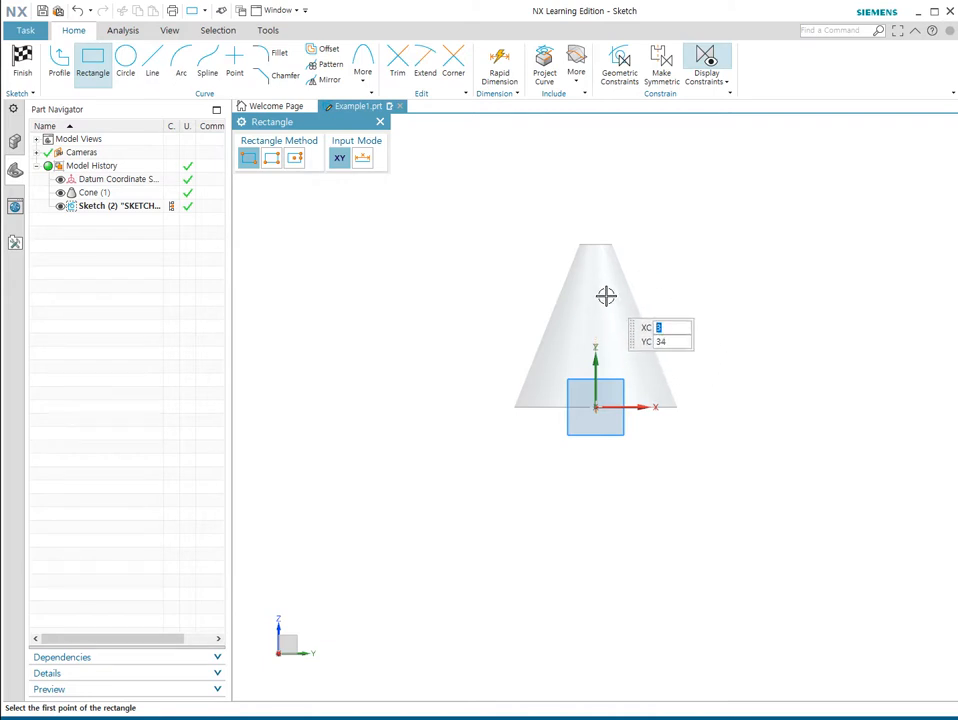
{"action": "left_click", "coordinate": [360, 162]}
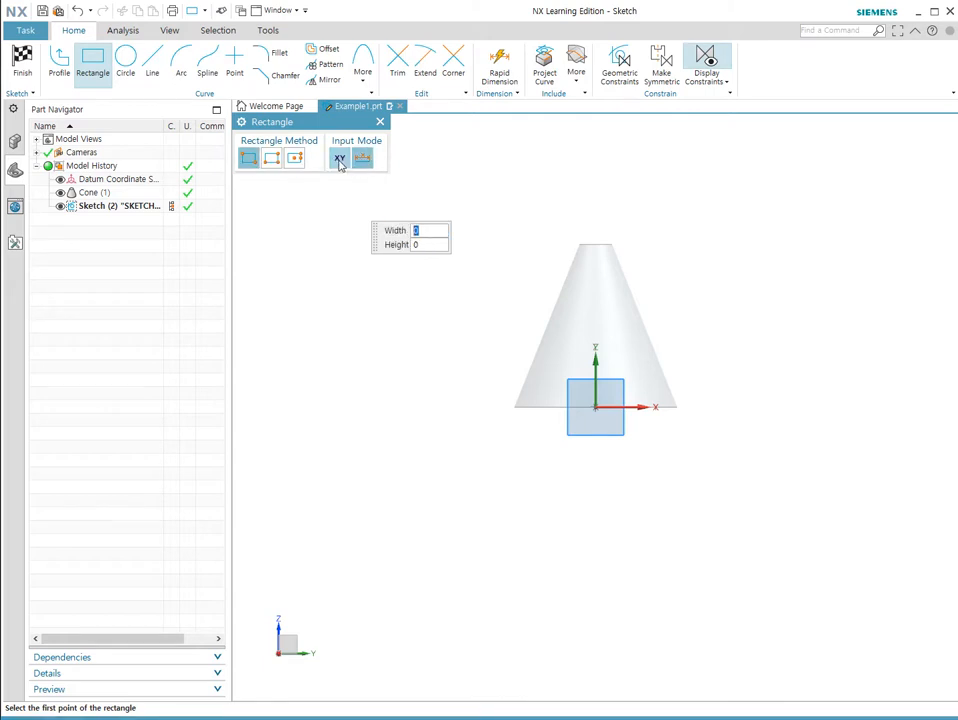
{"action": "left_click", "coordinate": [340, 165]}
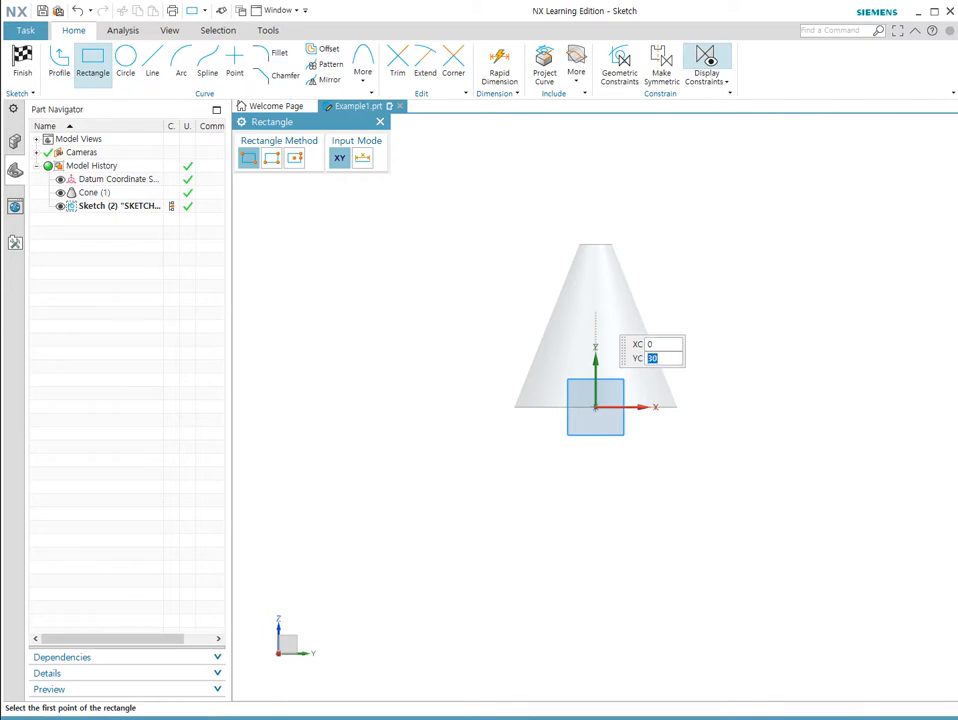
{"action": "left_click", "coordinate": [596, 309]}
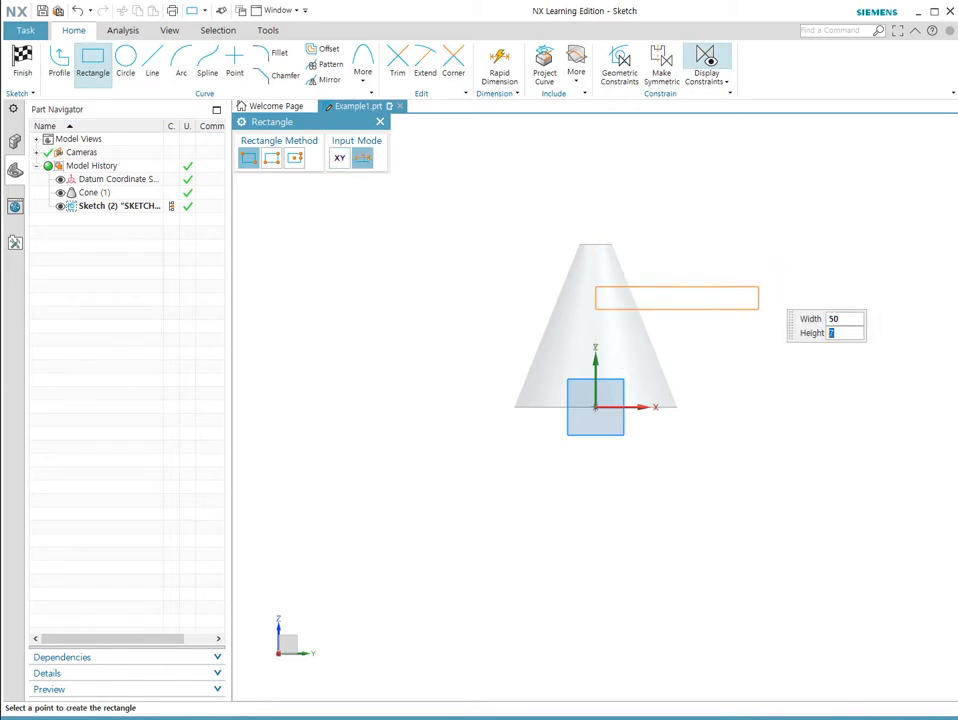
{"action": "type", "text": "10"}
{"action": "key", "text": "Tab"}
{"action": "key", "text": "Return"}
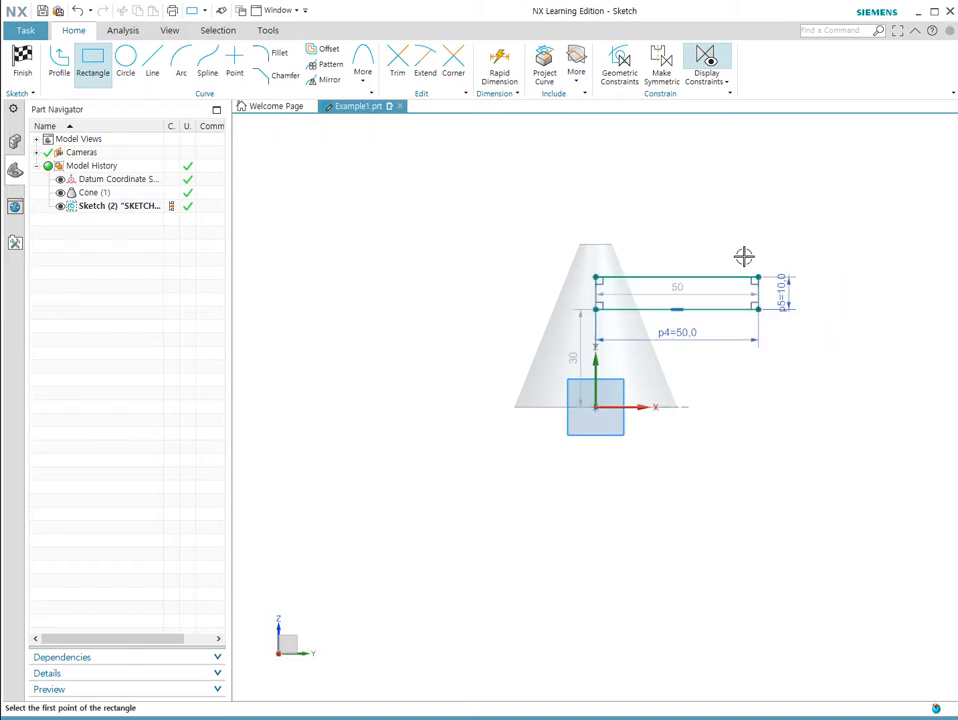
{"action": "mouse_move", "coordinate": [774, 357]}
{"action": "middle_mouse_down"}
{"action": "mouse_move", "coordinate": [665, 423]}
{"action": "mouse_move", "coordinate": [600, 380]}
{"action": "middle_mouse_up"}
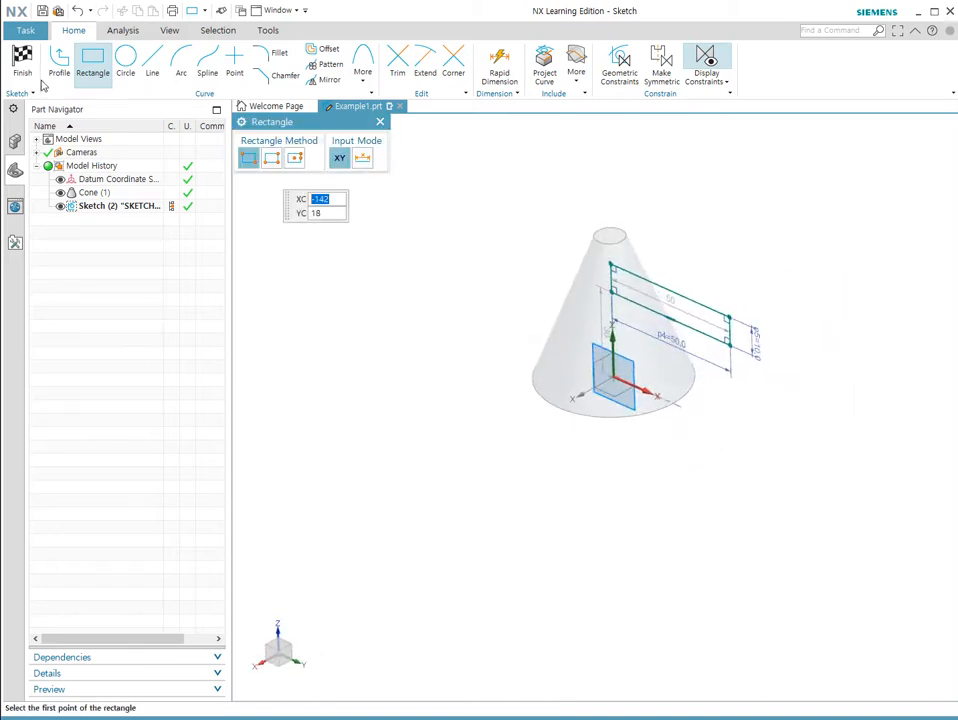
{"action": "left_click", "coordinate": [28, 62]}
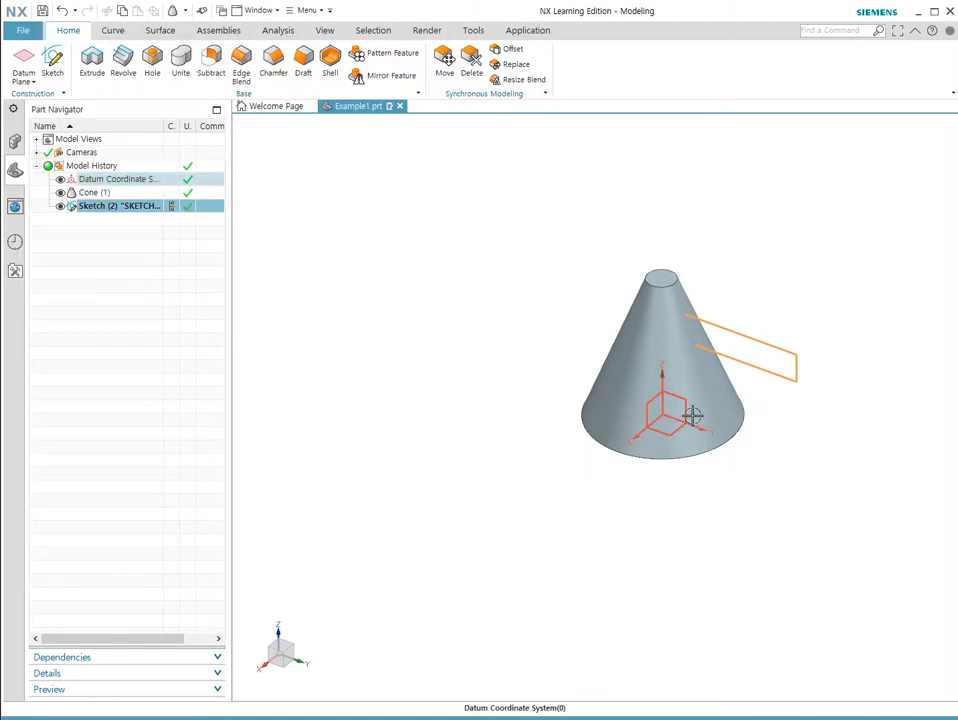
Step: Extrude the rectangle sketch from 0 to 30 mm, subtracting it from the cone
{"action": "left_click", "coordinate": [107, 206]}
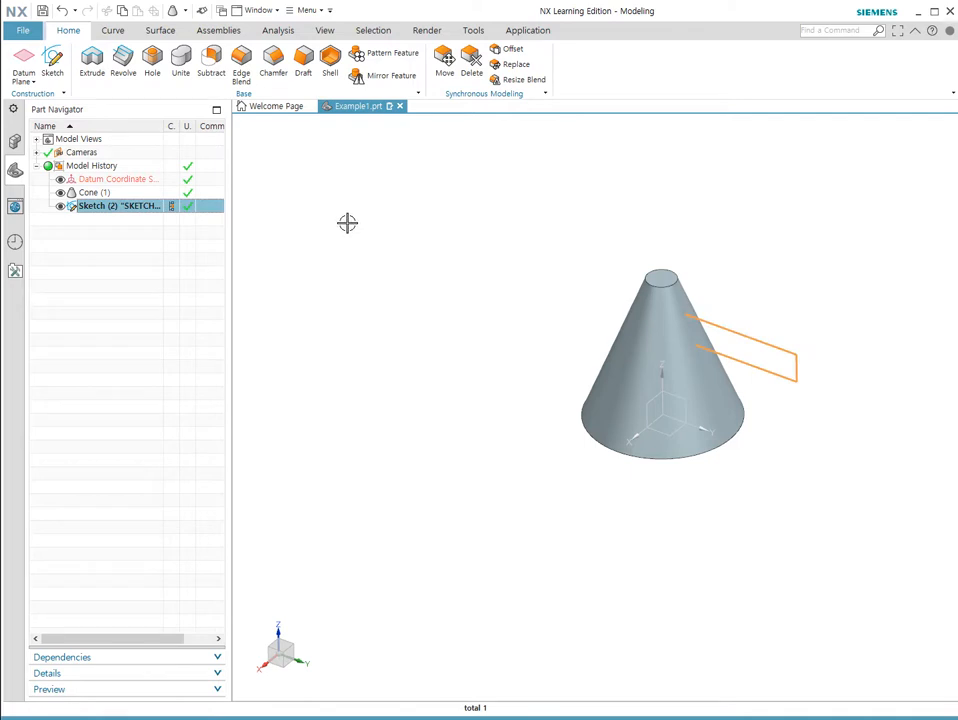
{"action": "left_click", "coordinate": [92, 60]}
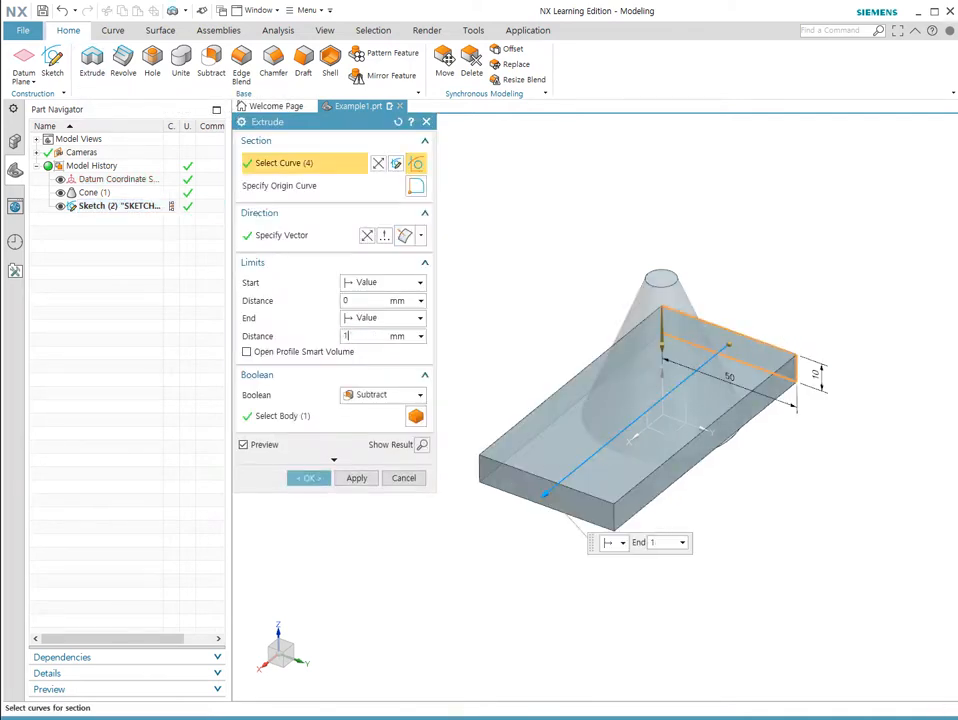
{"action": "type", "text": "30"}
{"action": "key", "text": "Return"}
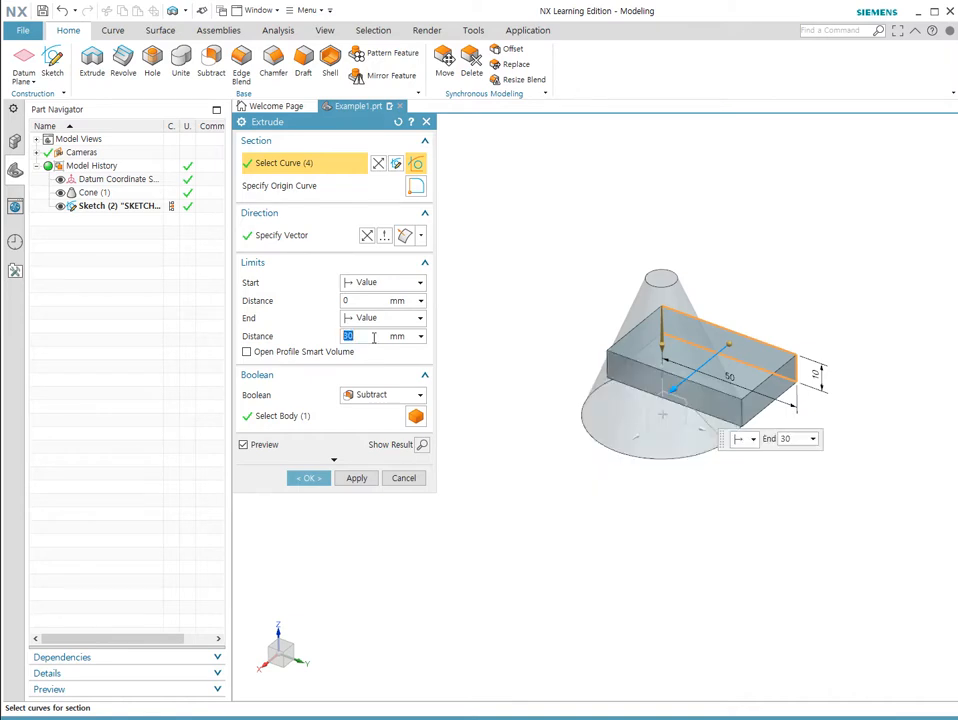
{"action": "left_click", "coordinate": [306, 479]}
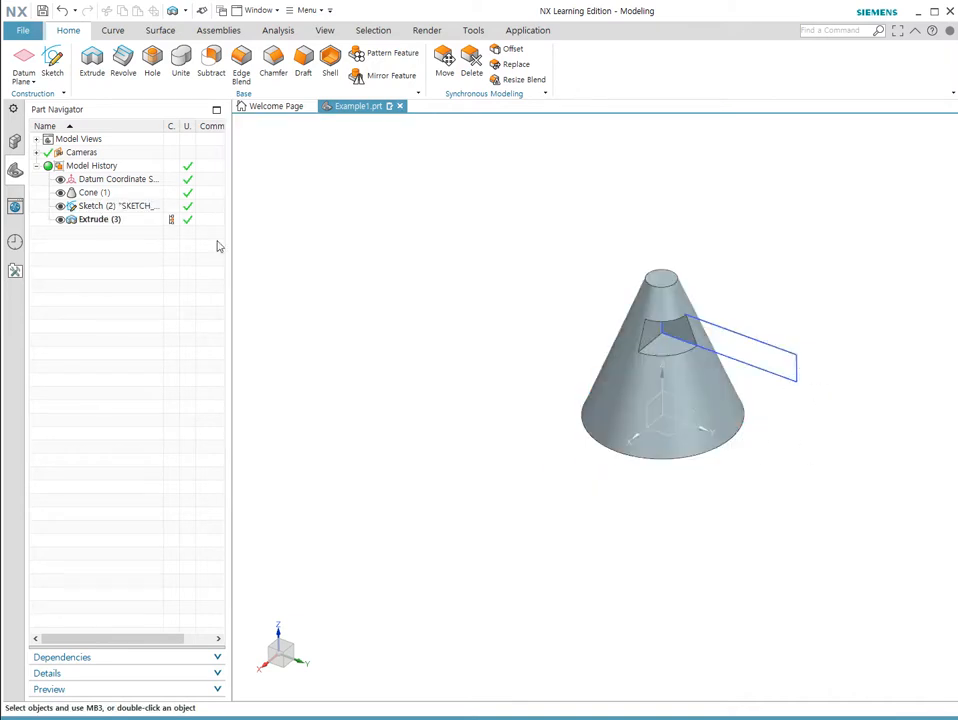
Step: Change the existing rectangle extrusion's Boolean from Subtract to Unite so the block joins the cone
{"action": "double_click", "coordinate": [133, 220]}
{"action": "left_click", "coordinate": [385, 395]}
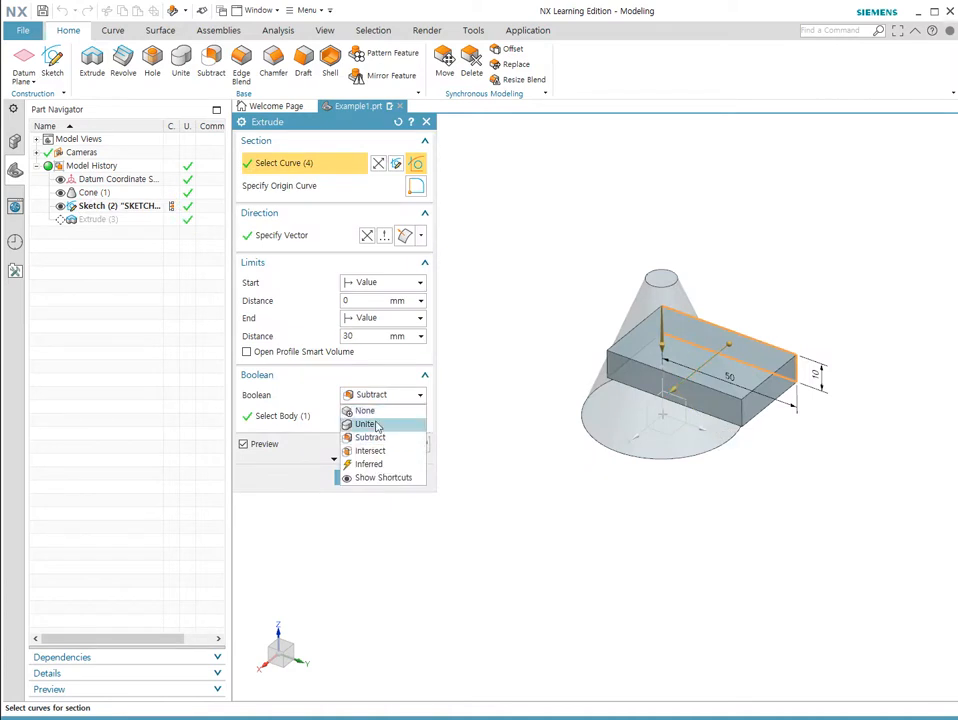
{"action": "left_click", "coordinate": [370, 424]}
{"action": "left_click", "coordinate": [352, 478]}
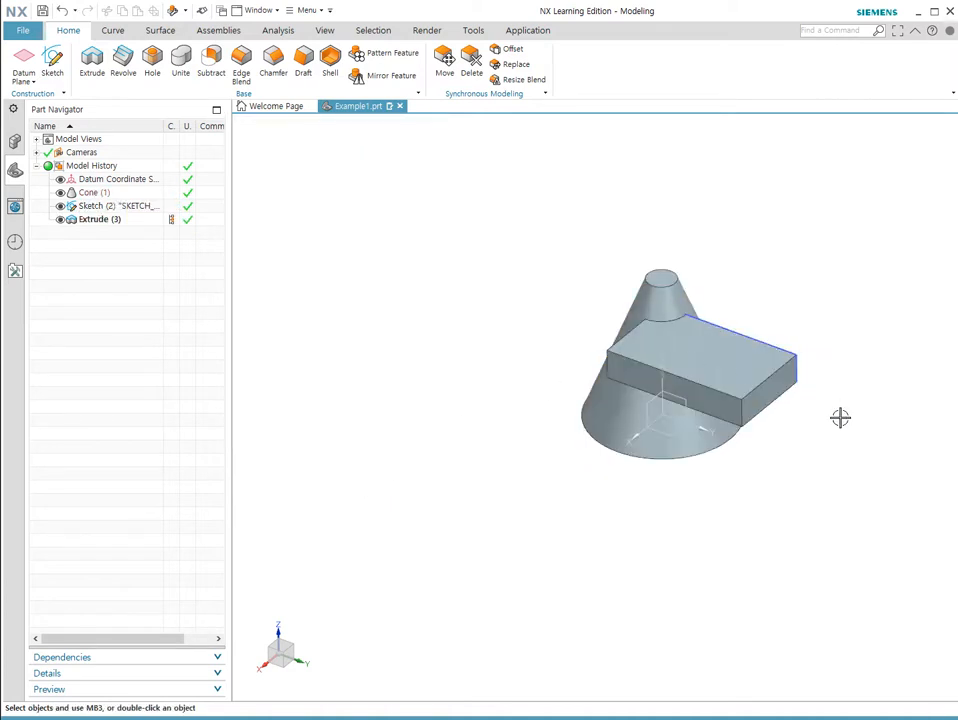
{"action": "middle_click_drag", "start_coordinate": [840, 417], "coordinate": [699, 353]}
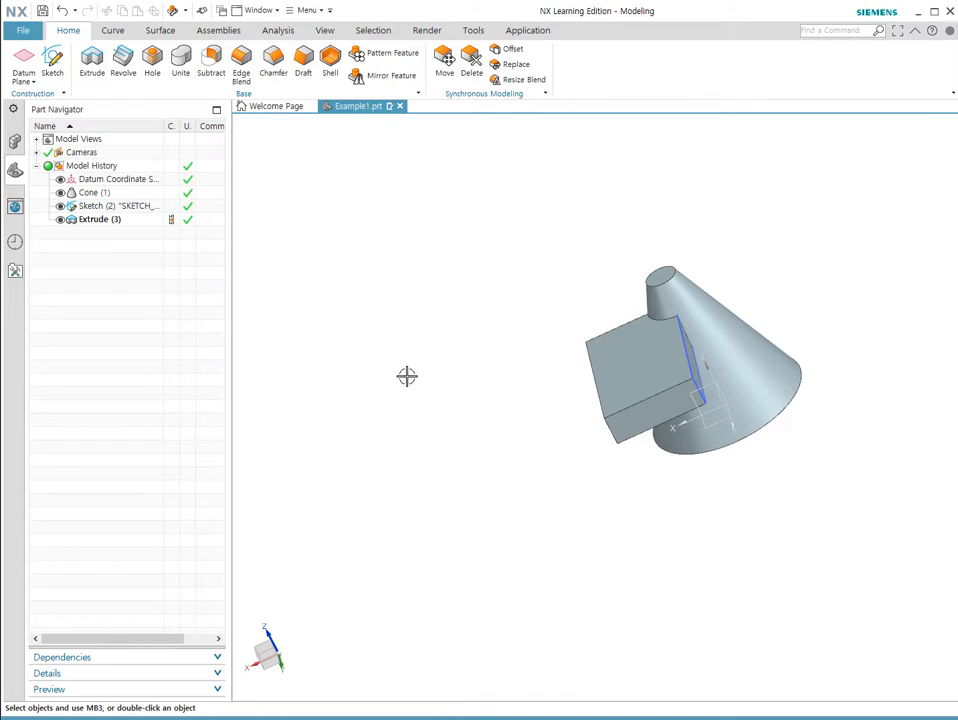
{"action": "middle_click_drag", "start_coordinate": [573, 383], "coordinate": [640, 440]}
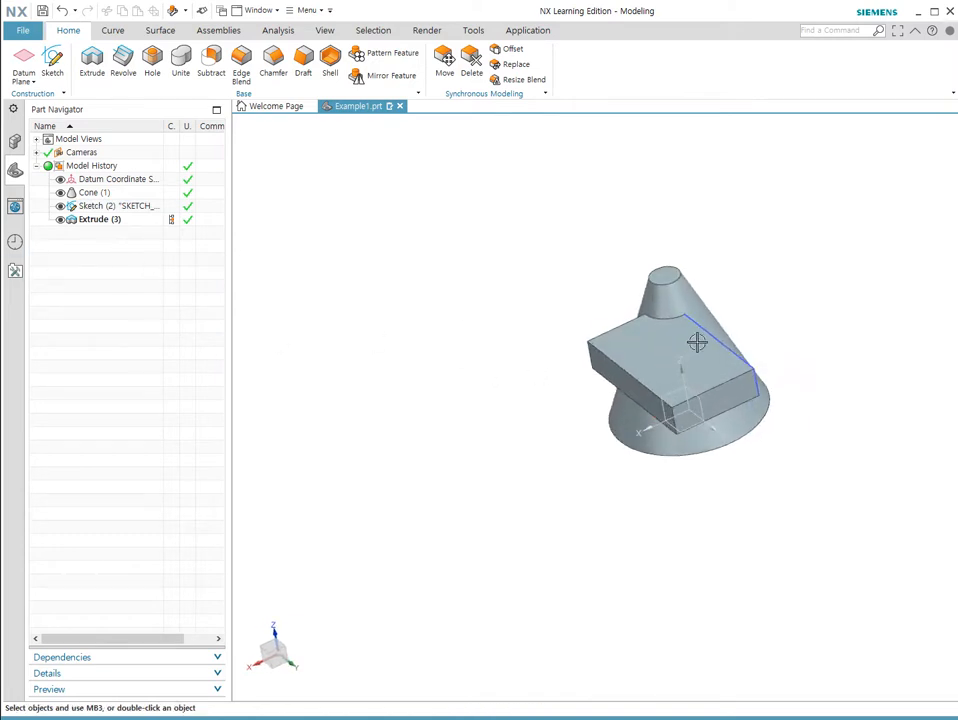
Step: Extrude the same rectangle sketch from 0 to -30 mm, subtracting it from the existing body
{"action": "left_click", "coordinate": [92, 62]}
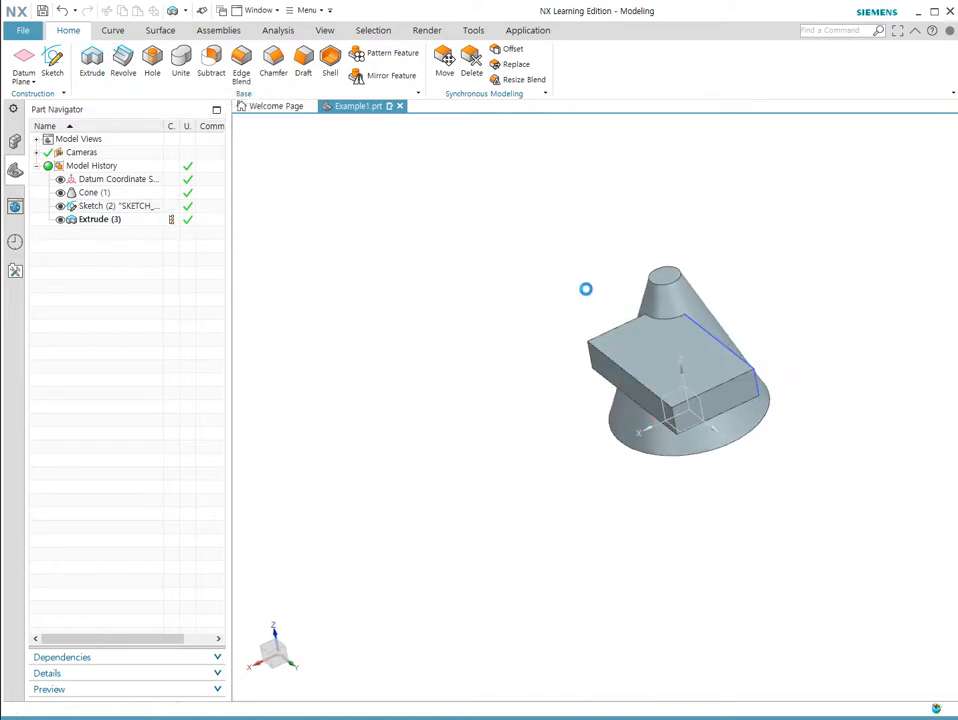
{"action": "left_click", "coordinate": [760, 351]}
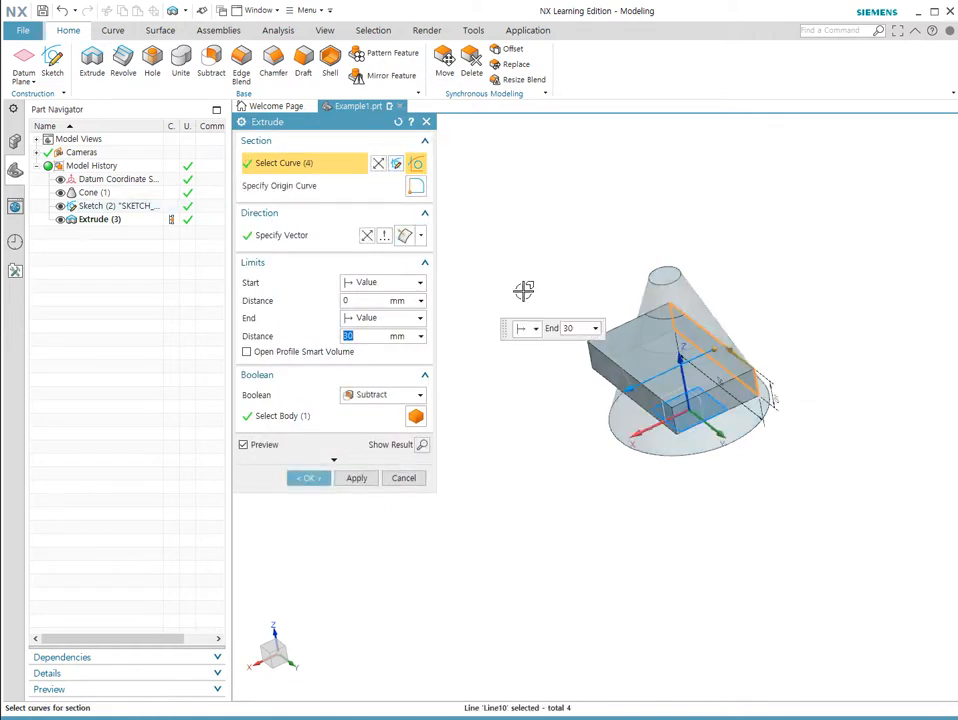
{"action": "left_click", "coordinate": [368, 235]}
{"action": "left_click", "coordinate": [368, 235]}
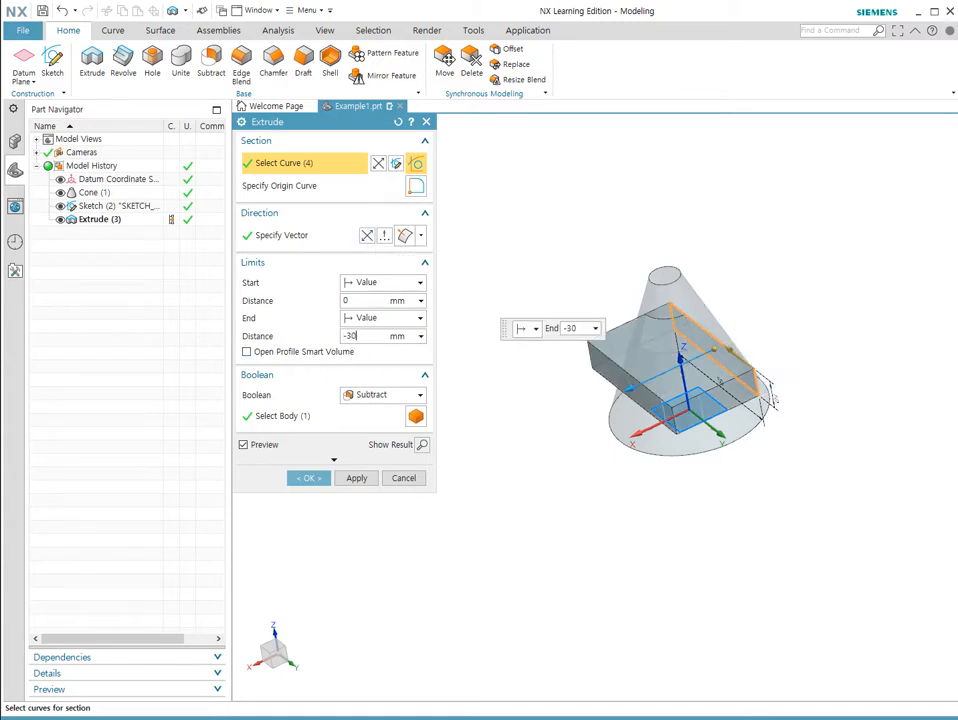
{"action": "left_click", "coordinate": [310, 477]}
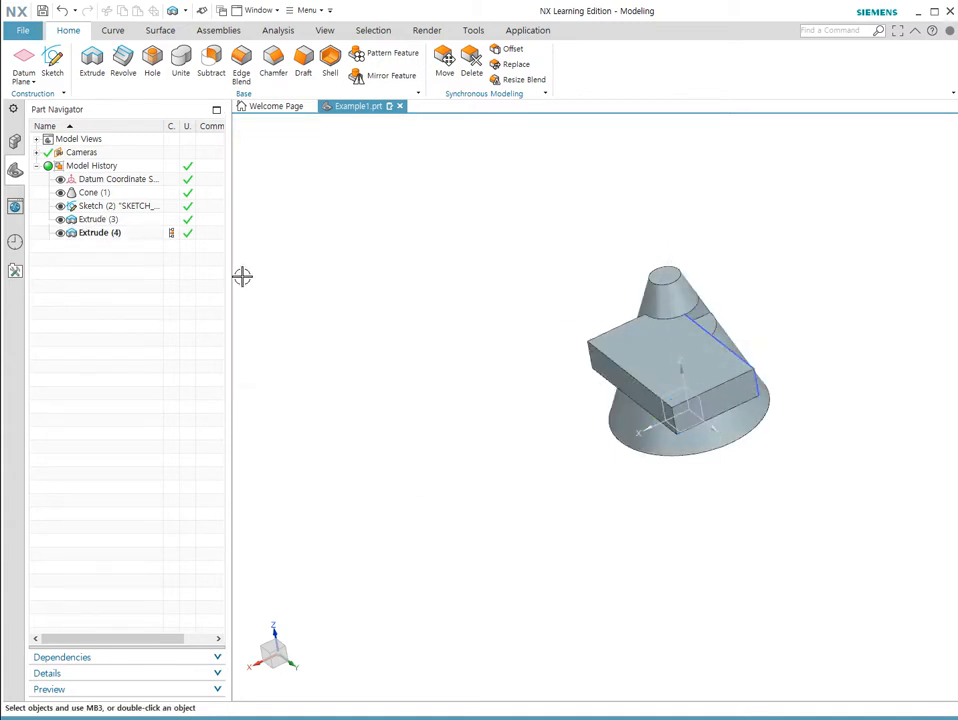
Step: Change the Boolean of the -30 mm extrusion to Unite and inspect the joined body from several angles
{"action": "left_click", "coordinate": [100, 232]}
{"action": "double_click", "coordinate": [110, 232]}
{"action": "left_click", "coordinate": [378, 395]}
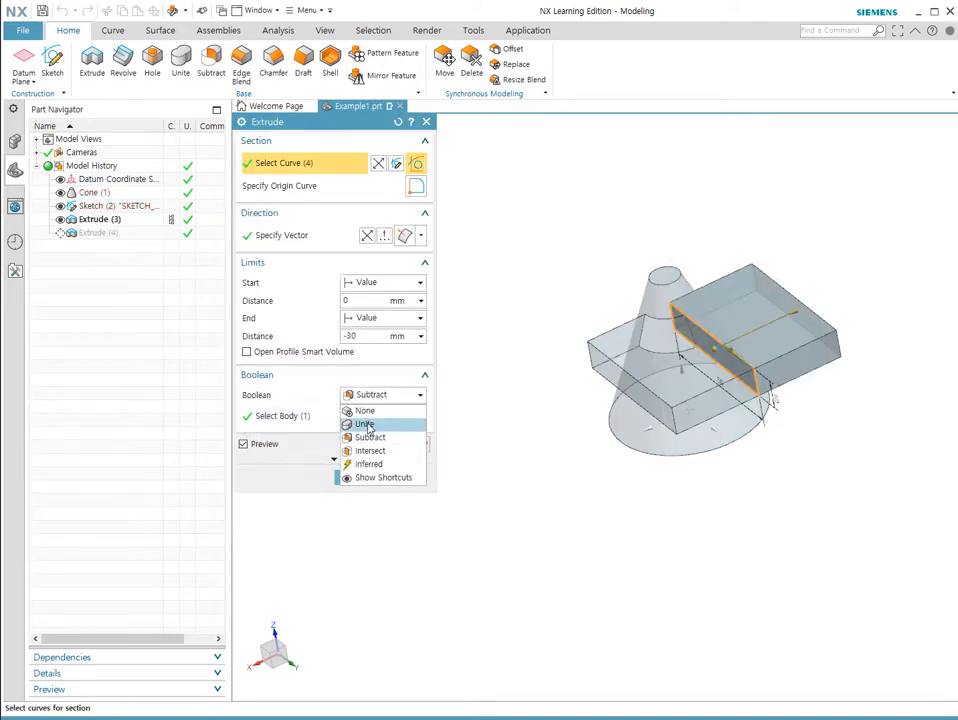
{"action": "left_click", "coordinate": [363, 424]}
{"action": "left_click", "coordinate": [352, 481]}
{"action": "middle_click_drag", "start_coordinate": [368, 468], "coordinate": [787, 369]}
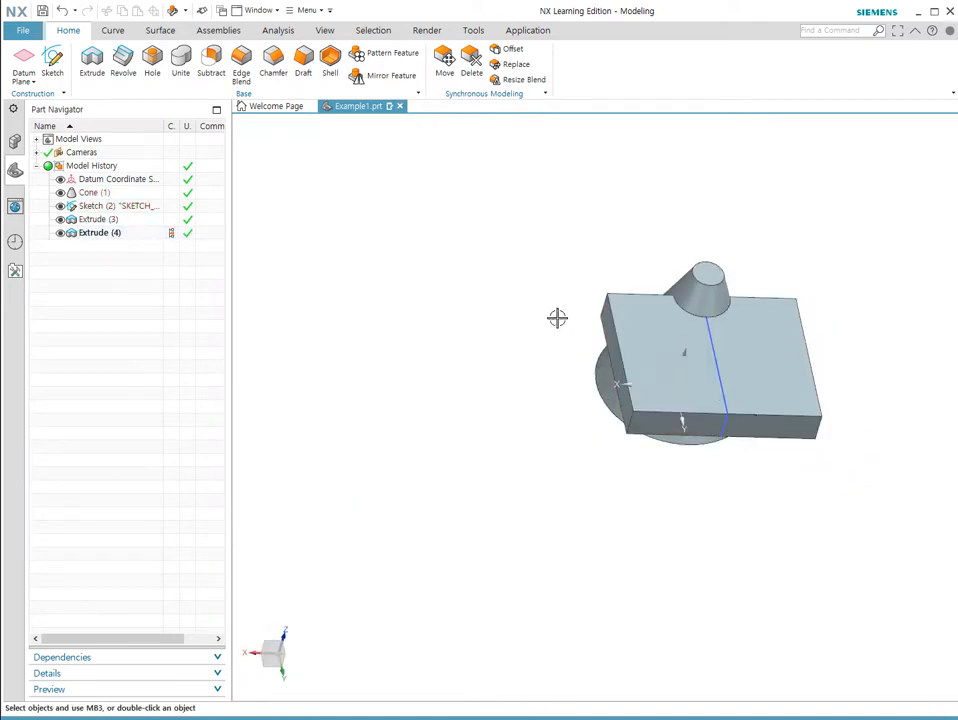
{"action": "middle_click_drag", "start_coordinate": [556, 316], "coordinate": [720, 375]}
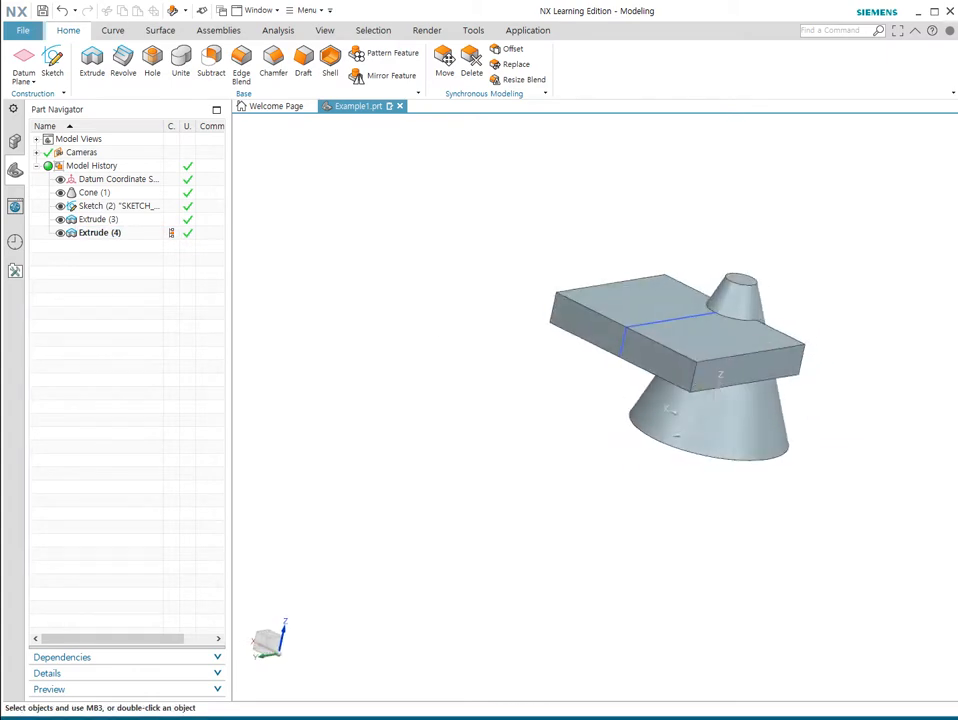
Step: Switch to the Word handout, read section 5 on Extrude's limits, Boolean and draft parameters, and return to NX
{"action": "key", "text": "alt+Tab"}
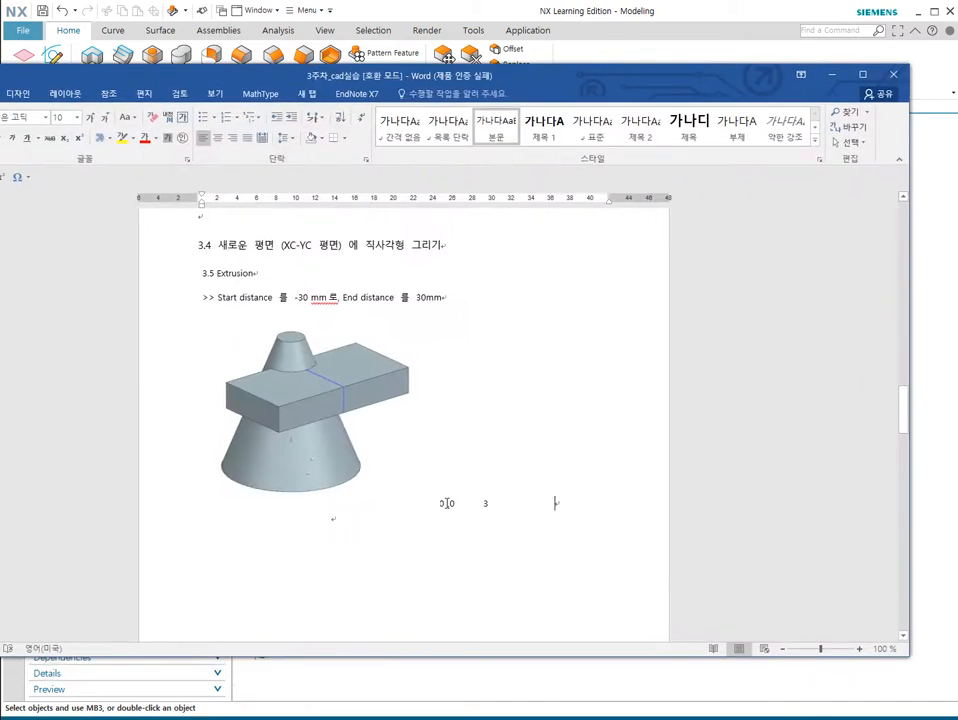
{"action": "scroll", "coordinate": [334, 395], "scroll_direction": "down", "scroll_amount": 2}
{"action": "scroll", "coordinate": [402, 413], "scroll_direction": "up", "scroll_amount": 1}
{"action": "scroll", "coordinate": [387, 417], "scroll_direction": "down", "scroll_amount": 8}
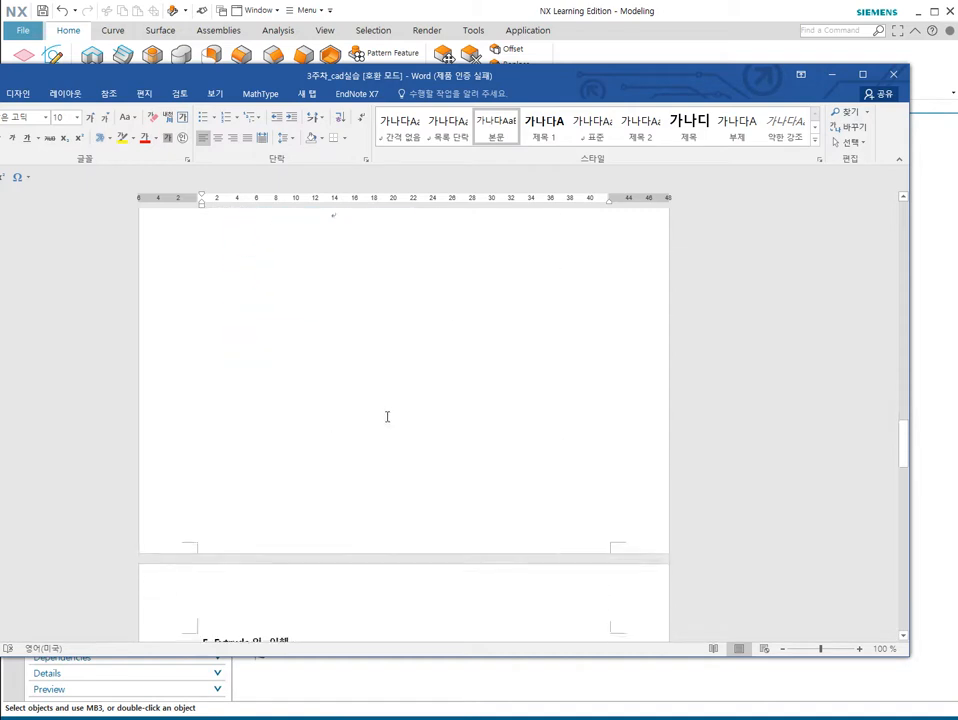
{"action": "scroll", "coordinate": [387, 417], "scroll_direction": "down", "scroll_amount": 5}
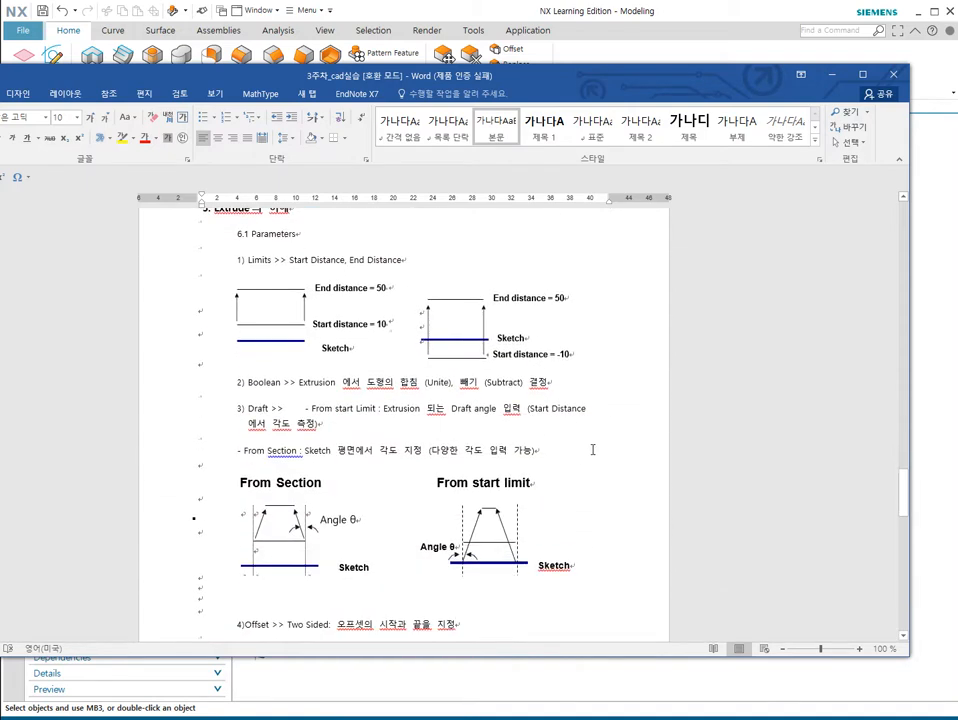
{"action": "scroll", "coordinate": [591, 447], "scroll_direction": "up", "scroll_amount": 1}
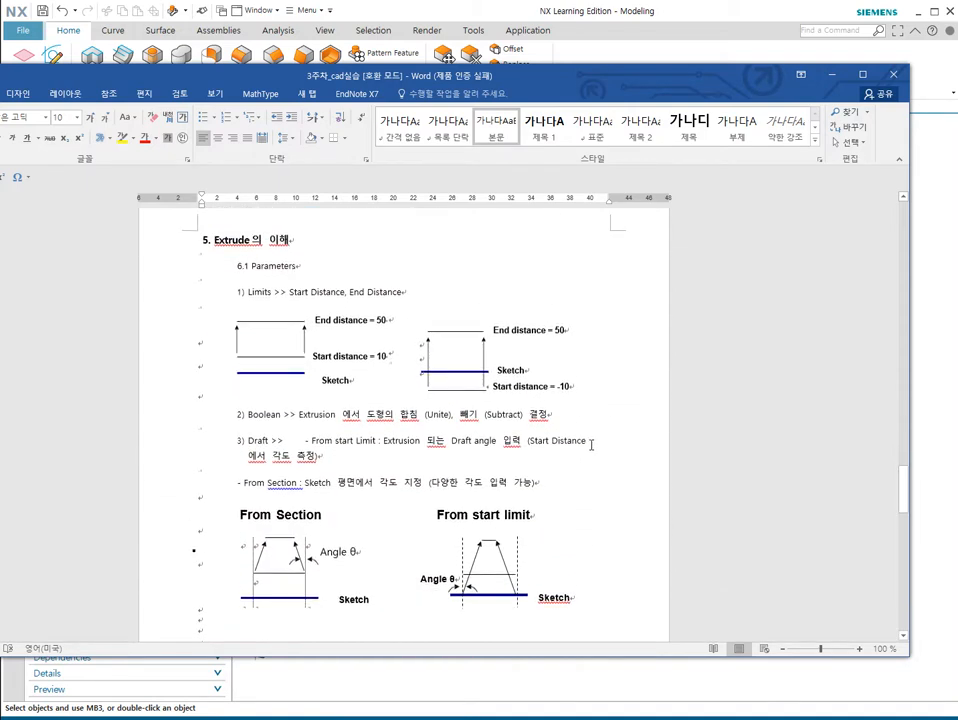
{"action": "left_click", "coordinate": [597, 54]}
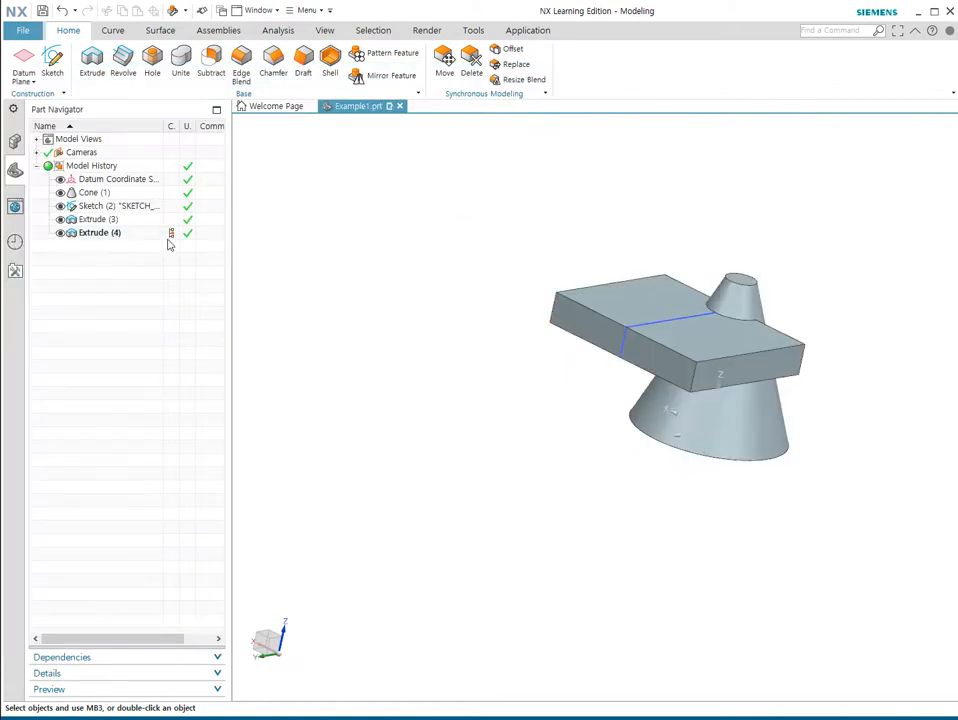
Step: Delete both extrusions, the rectangle sketch and the cone, keeping only the datum coordinate system
{"action": "left_click", "coordinate": [122, 232]}
{"action": "left_click", "coordinate": [118, 205], "text": "shift"}
{"action": "key", "text": "Delete"}
{"action": "left_click", "coordinate": [117, 193]}
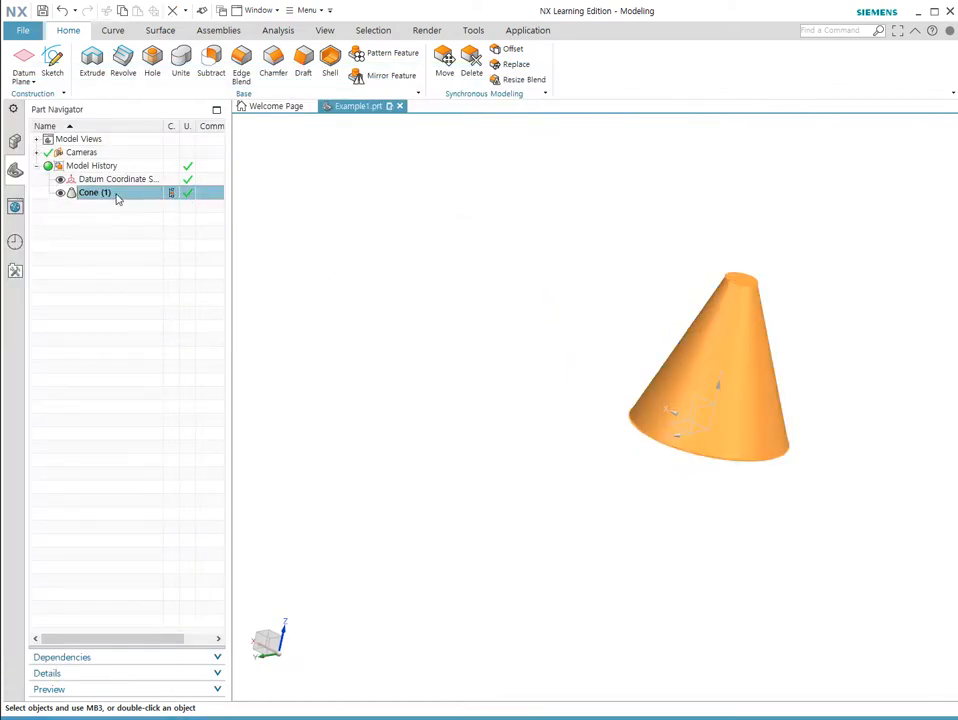
{"action": "key", "text": "Delete"}
Step: Create a sketch on the datum coordinate system's horizontal XY plane
{"action": "left_click", "coordinate": [52, 62]}
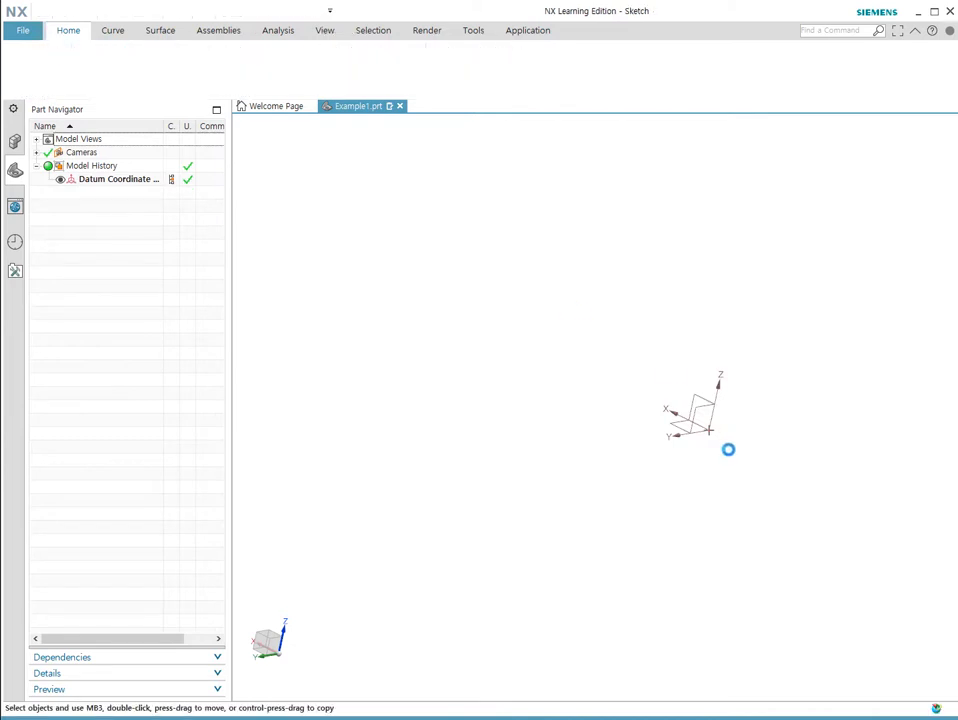
{"action": "left_click", "coordinate": [672, 418]}
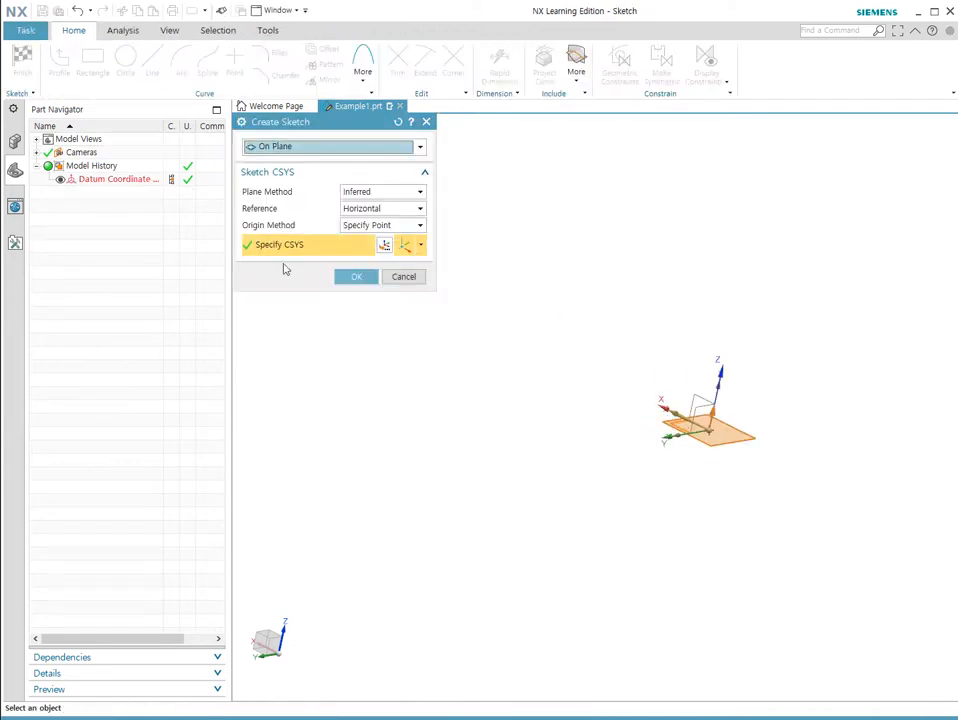
{"action": "left_click", "coordinate": [358, 277]}
Step: Draw a 100 by 100 mm rectangle with its first corner at the origin and finish the sketch
{"action": "left_click", "coordinate": [96, 68]}
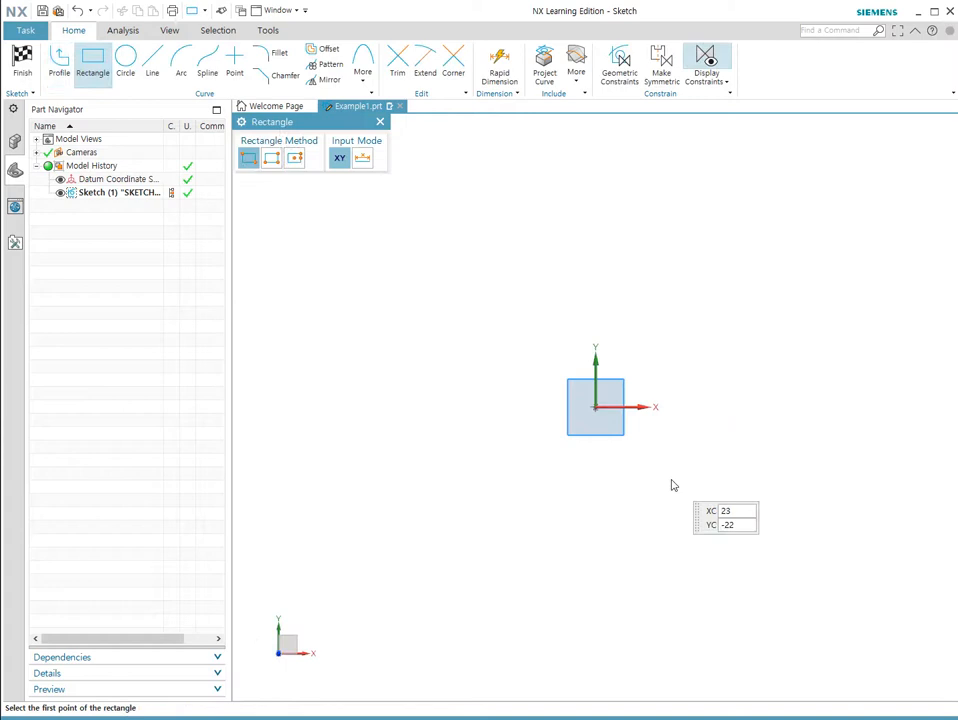
{"action": "left_click", "coordinate": [599, 408]}
{"action": "type", "text": "100"}
{"action": "key", "text": "Tab"}
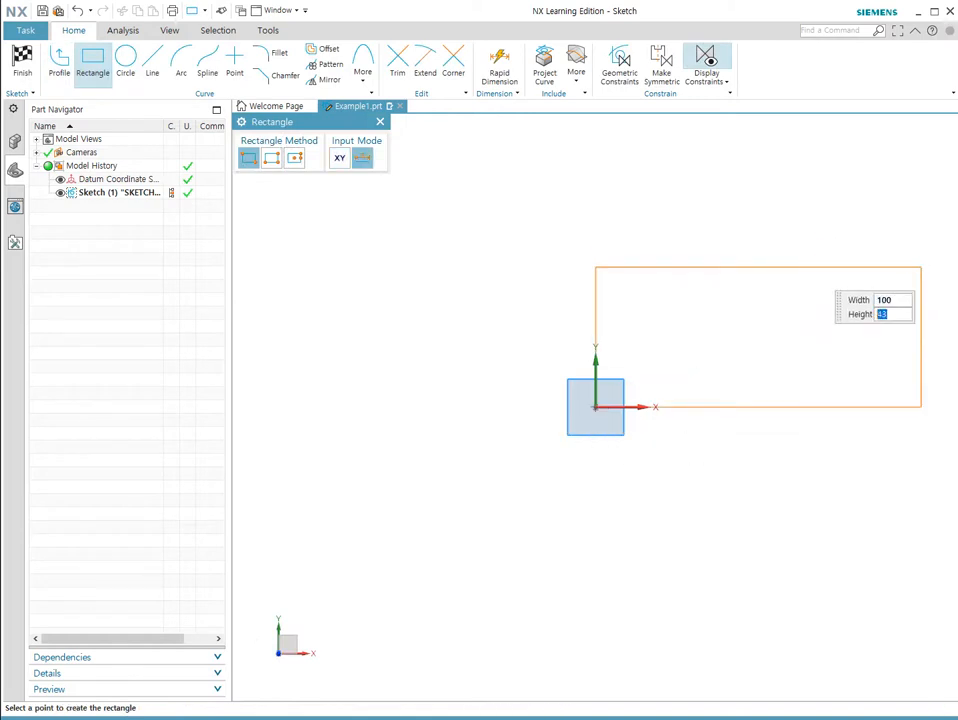
{"action": "key", "text": "Tab"}
{"action": "left_click", "coordinate": [813, 268]}
{"action": "scroll", "coordinate": [597, 505], "scroll_direction": "up", "scroll_amount": 2}
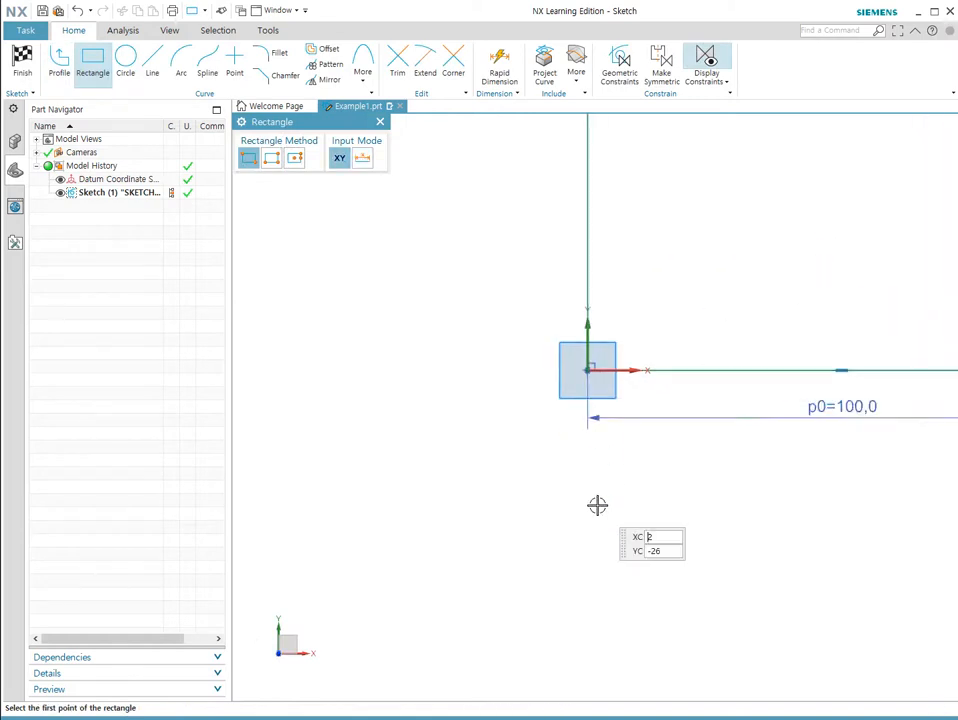
{"action": "scroll", "coordinate": [596, 503], "scroll_direction": "down", "scroll_amount": 5}
{"action": "left_click", "coordinate": [21, 62]}
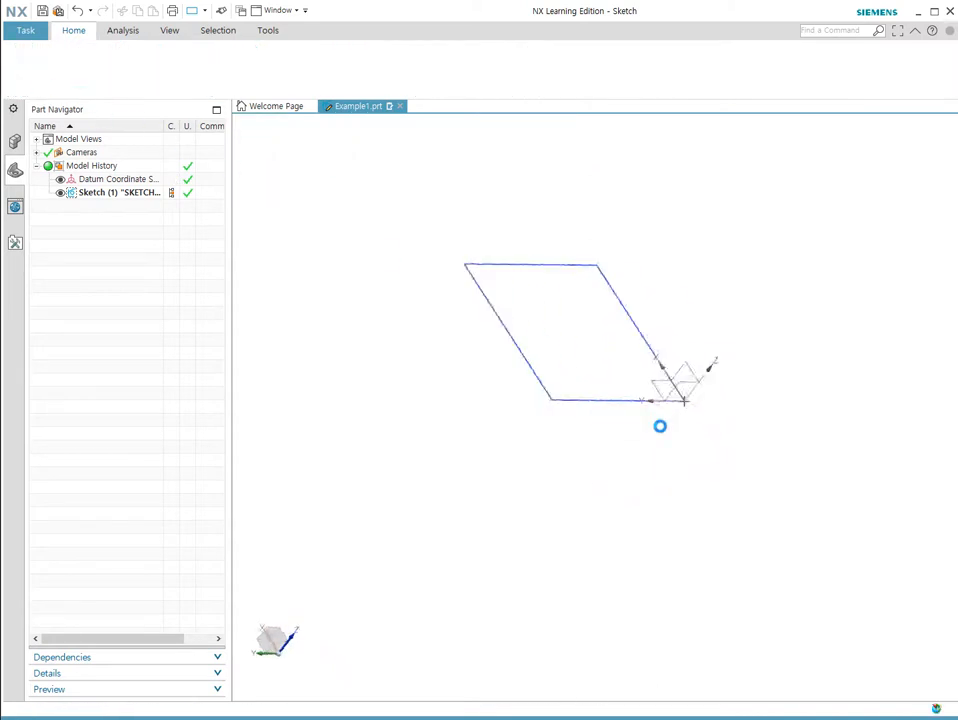
Step: Orient the view to isometric and frame the square sketch
{"action": "middle_click_drag", "start_coordinate": [666, 358], "coordinate": [641, 374]}
{"action": "right_click", "coordinate": [641, 376]}
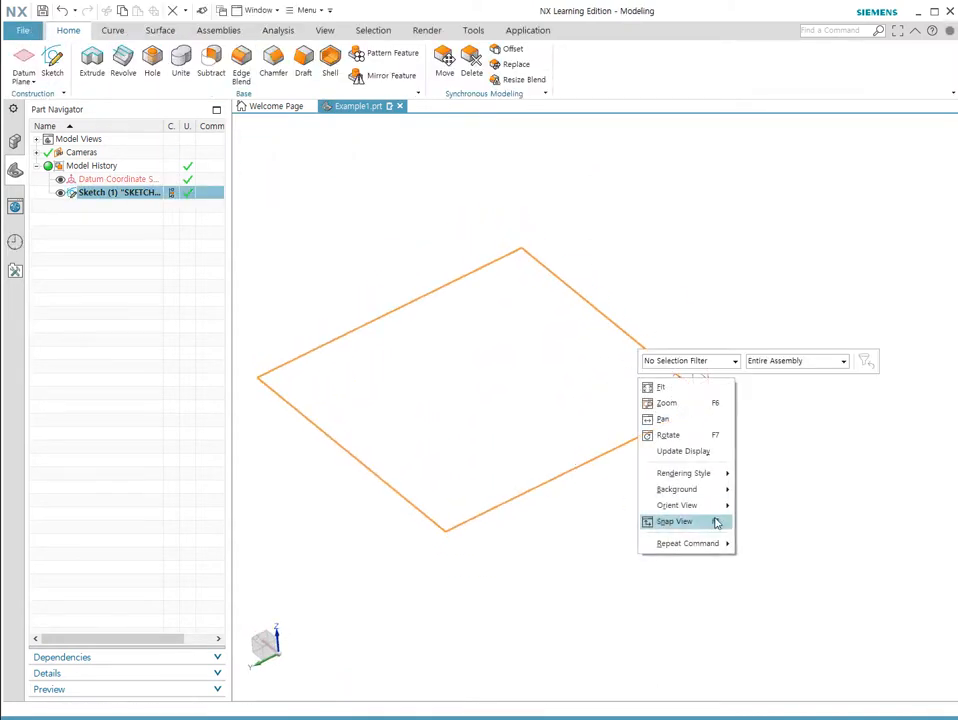
{"action": "mouse_move", "coordinate": [710, 507]}
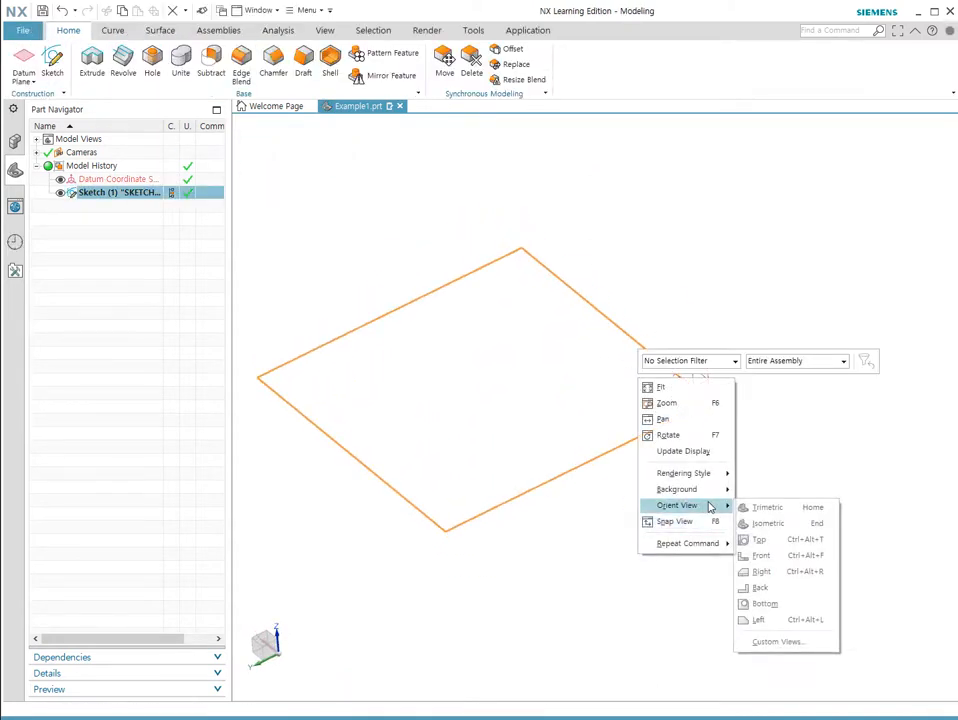
{"action": "left_click", "coordinate": [767, 523]}
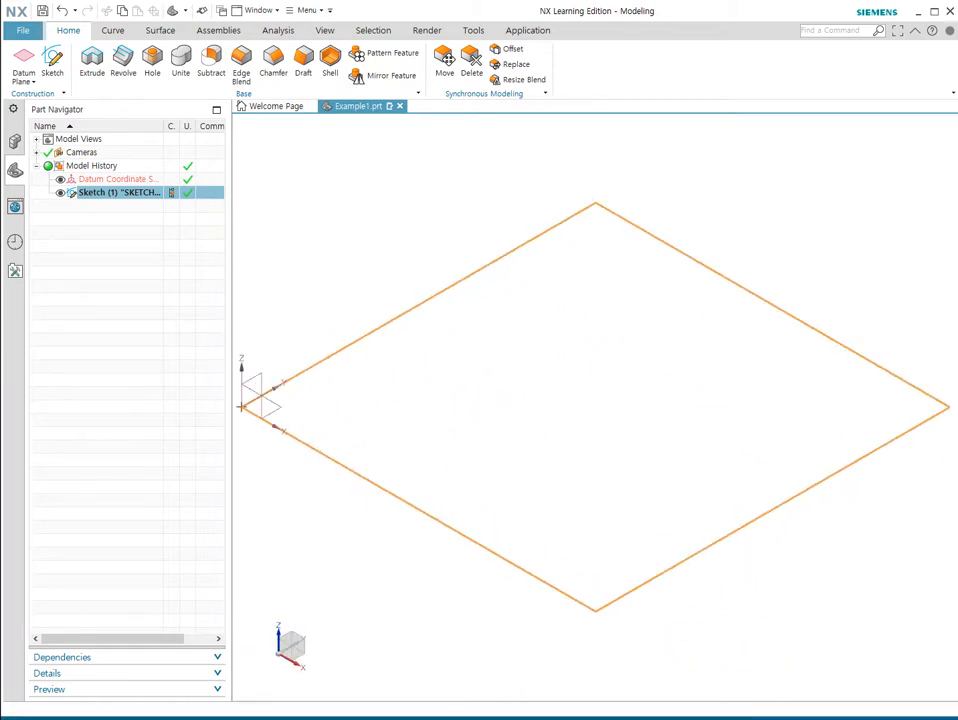
{"action": "scroll", "coordinate": [514, 234], "scroll_direction": "down", "scroll_amount": 1}
{"action": "scroll", "coordinate": [516, 236], "scroll_direction": "up", "scroll_amount": 2}
{"action": "scroll", "coordinate": [462, 241], "scroll_direction": "down", "scroll_amount": 2}
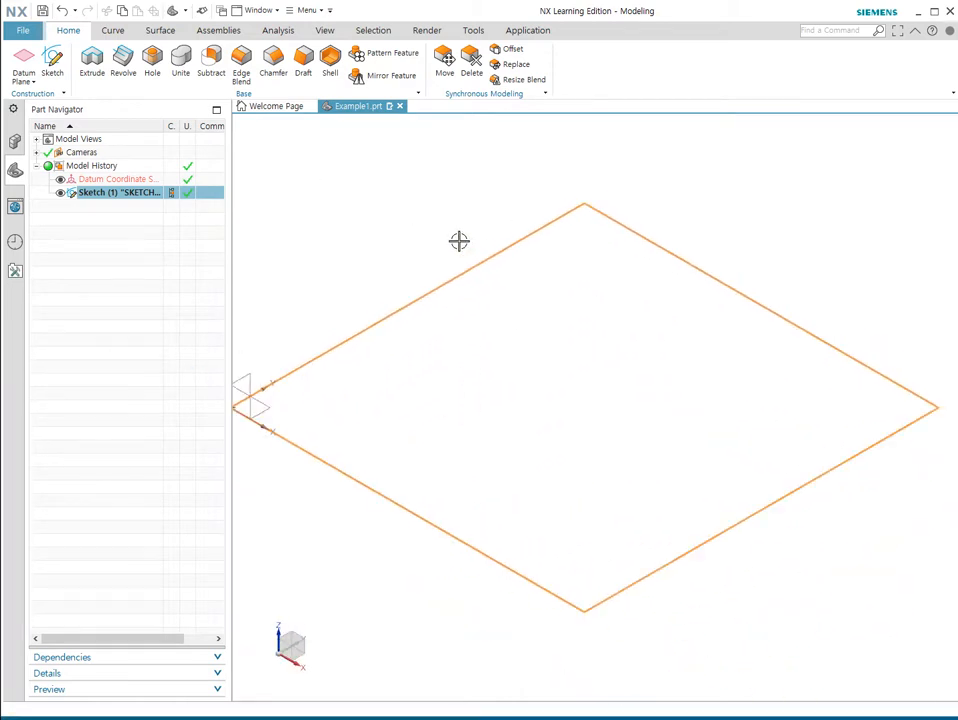
Step: Start an Extrude with no section selected and set its end distance to 30 mm
{"action": "left_click", "coordinate": [100, 76]}
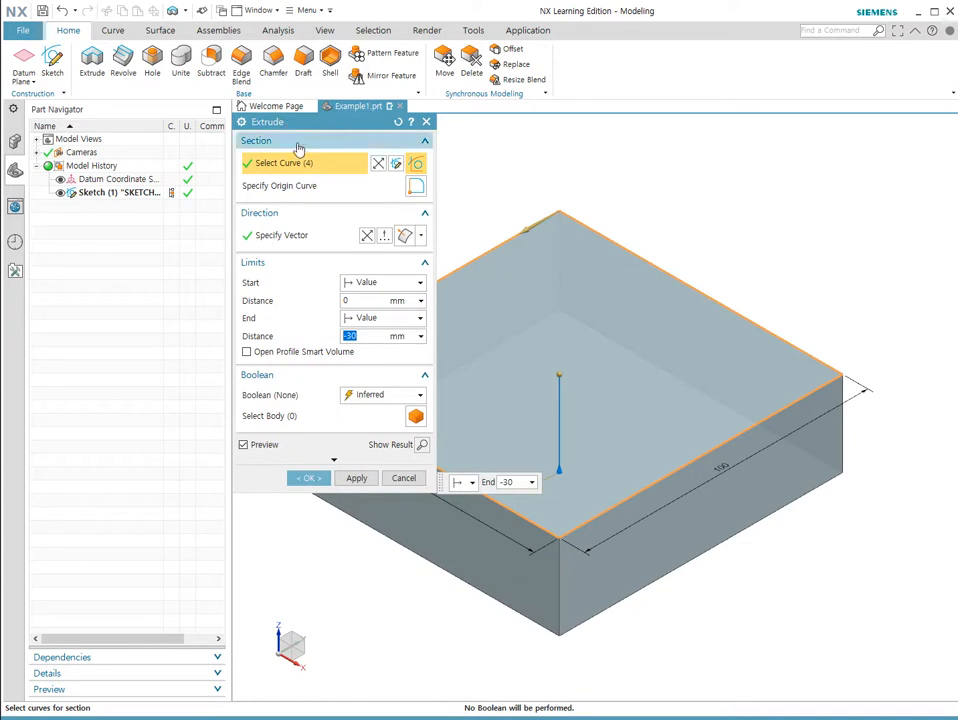
{"action": "key", "text": "Escape"}
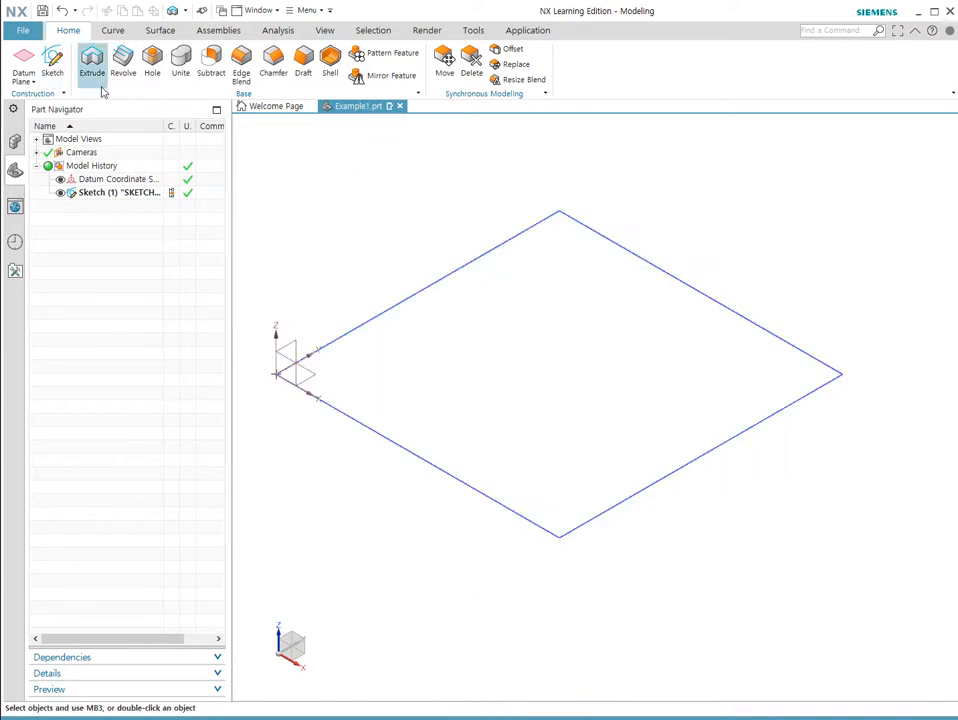
{"action": "left_click", "coordinate": [100, 82]}
{"action": "scroll", "coordinate": [733, 329], "scroll_direction": "down", "scroll_amount": 3}
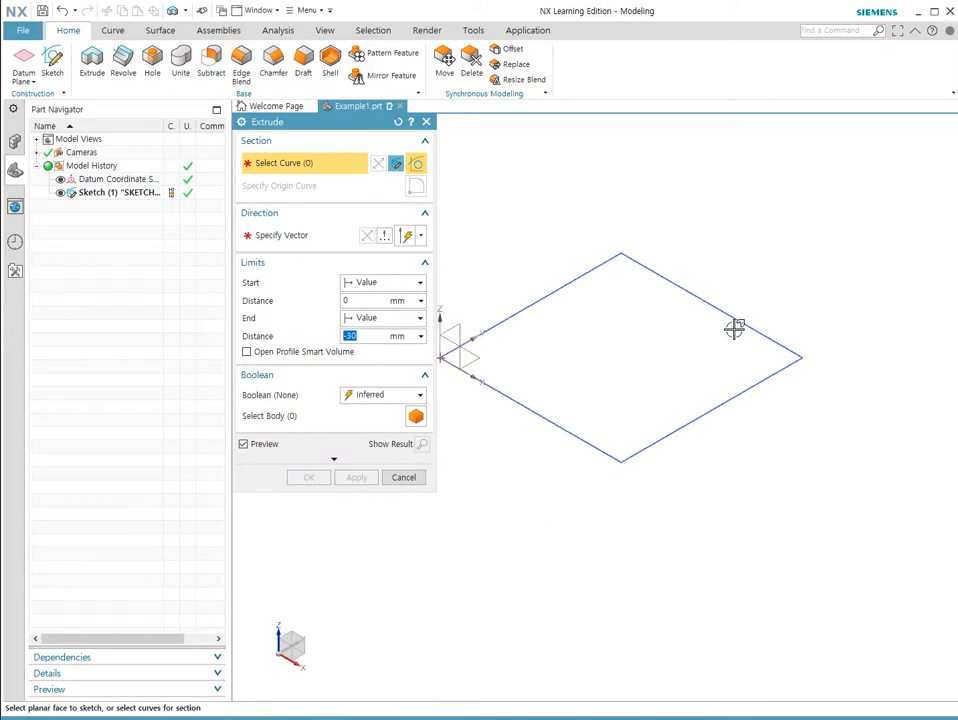
{"action": "scroll", "coordinate": [555, 413], "scroll_direction": "up", "scroll_amount": 1}
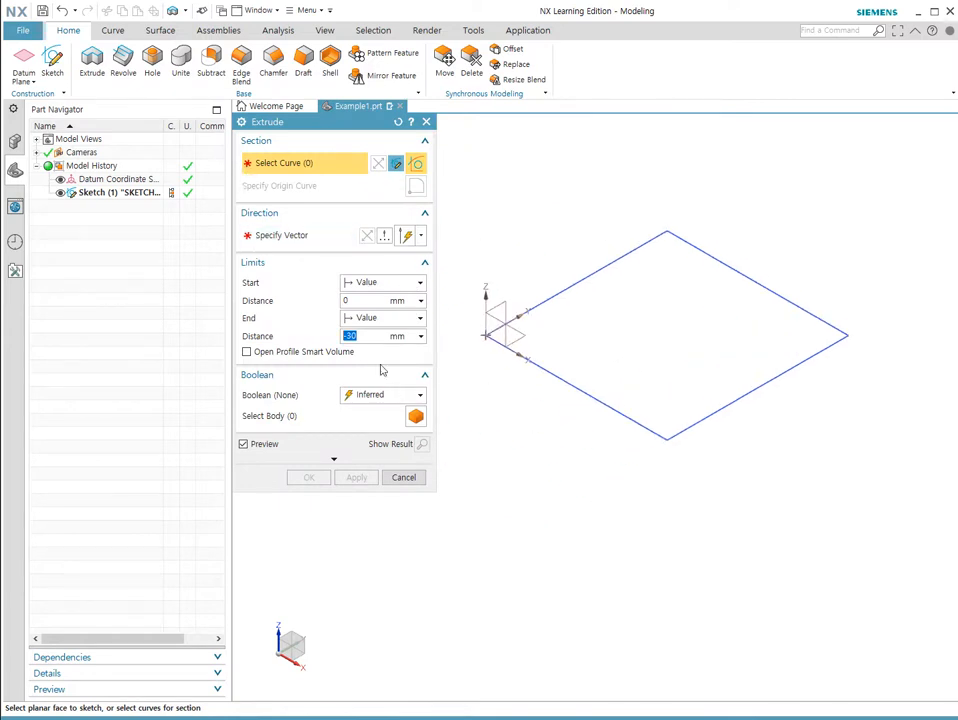
{"action": "type", "text": "0"}
{"action": "key", "text": "Return"}
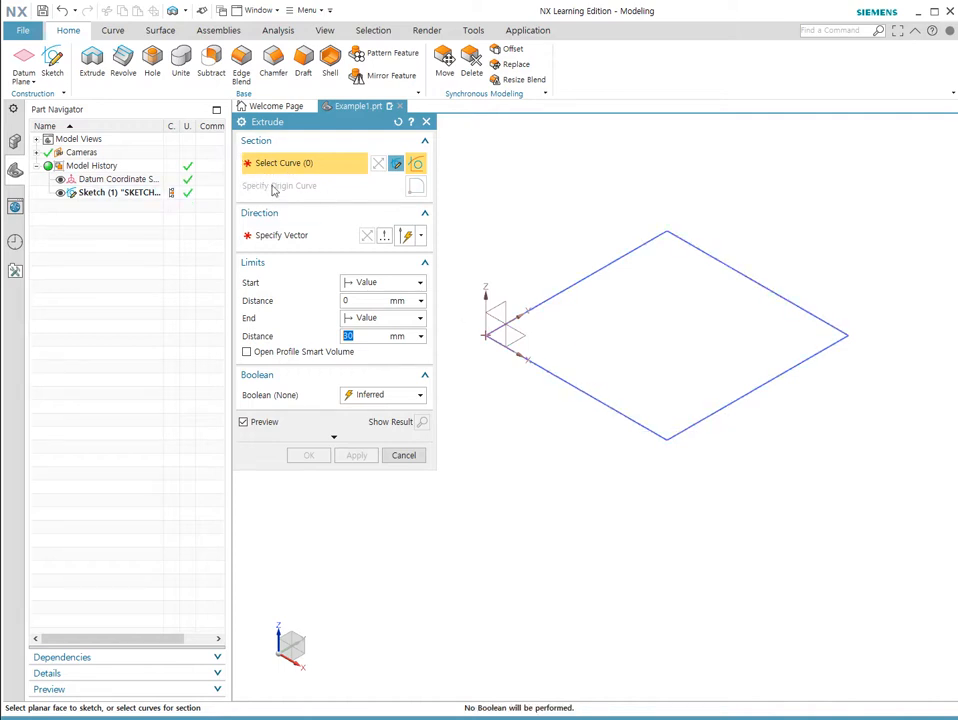
Step: Collapse the Section and Direction settings of the Extrude, leaving the limits and Boolean options expanded
{"action": "left_click", "coordinate": [290, 240]}
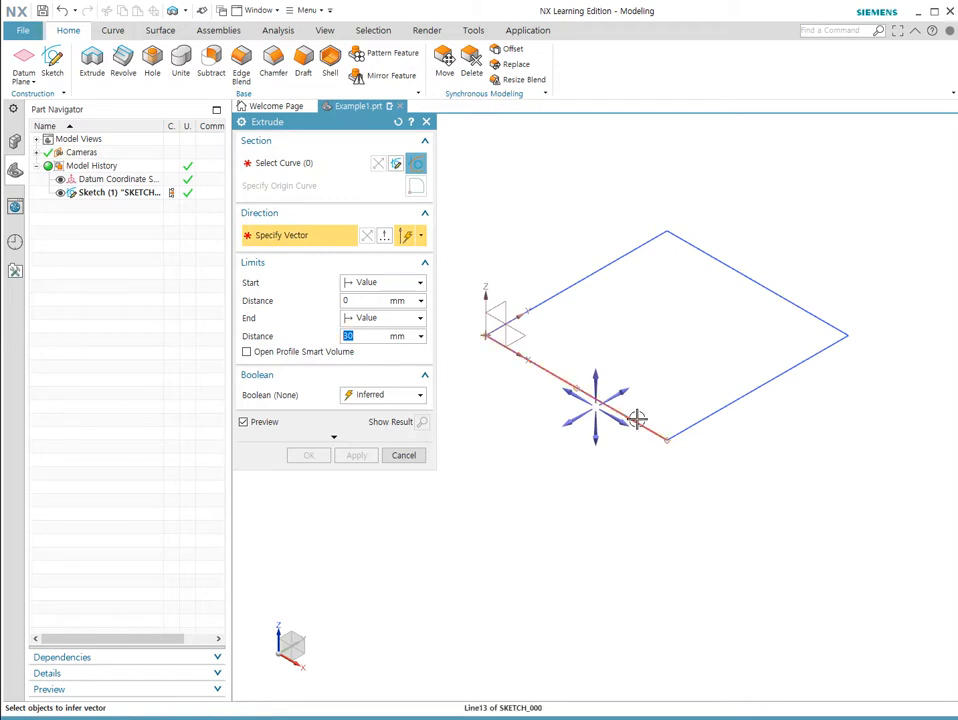
{"action": "left_click", "coordinate": [298, 166]}
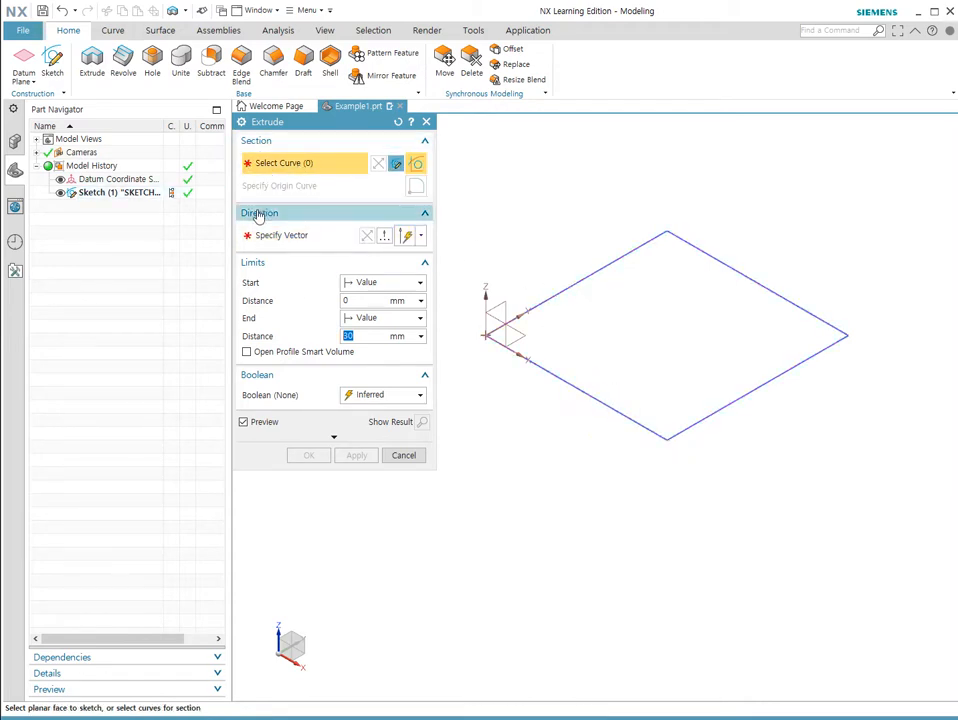
{"action": "left_click", "coordinate": [259, 213]}
{"action": "left_click", "coordinate": [261, 145]}
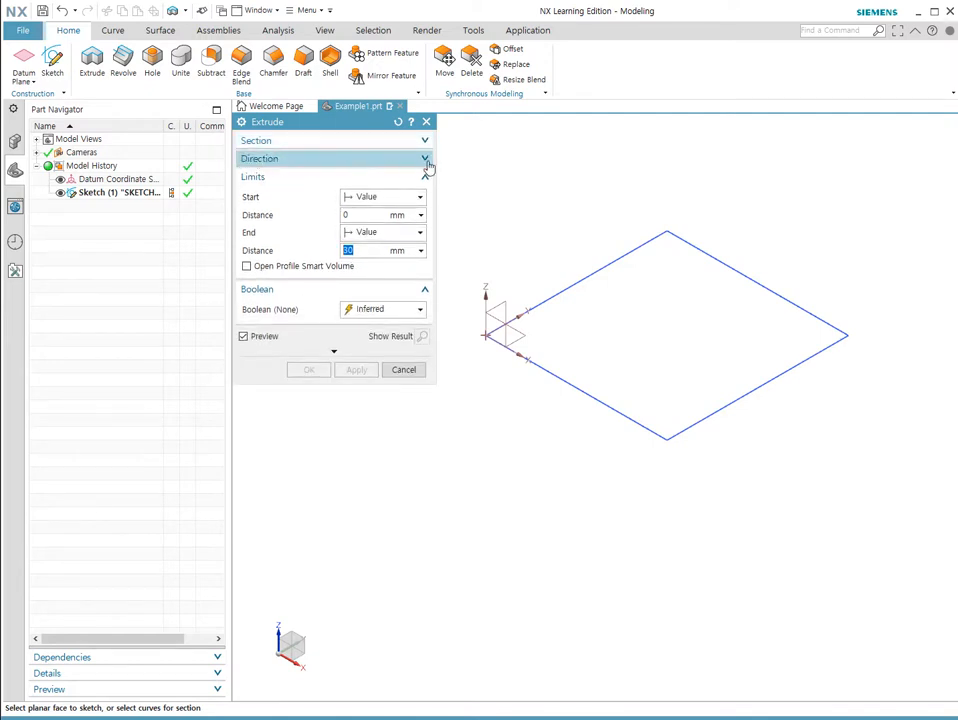
Step: Expand all Extrude settings, including Draft and Offset, and select the four curves of the square sketch as the section
{"action": "left_click", "coordinate": [425, 160]}
{"action": "left_click", "coordinate": [424, 141]}
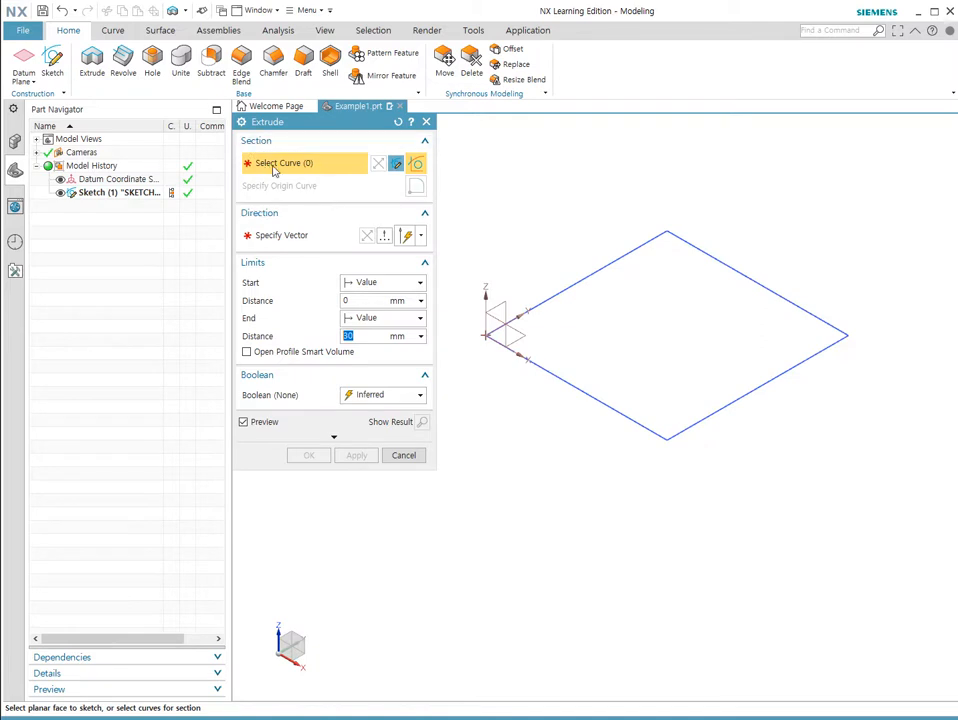
{"action": "left_click", "coordinate": [632, 424]}
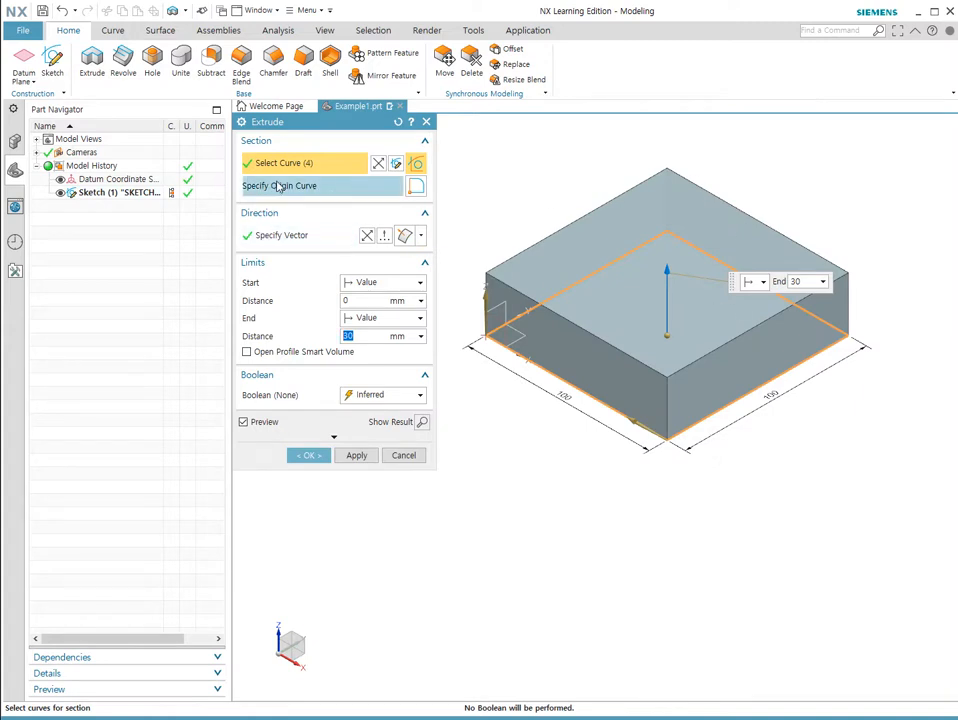
{"action": "left_click", "coordinate": [278, 235]}
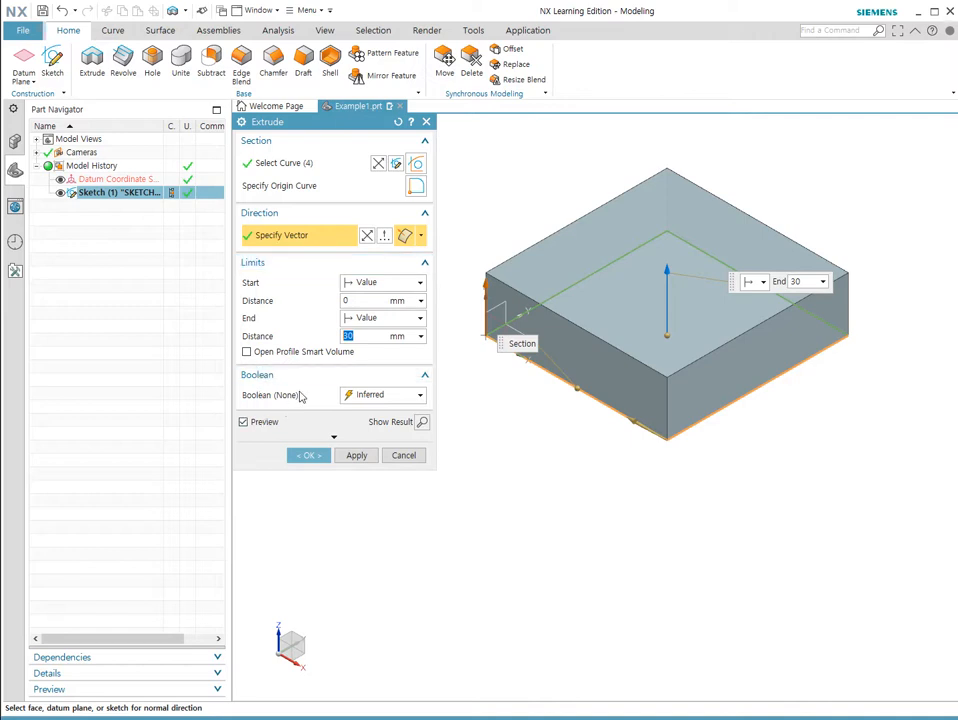
{"action": "left_click", "coordinate": [333, 436]}
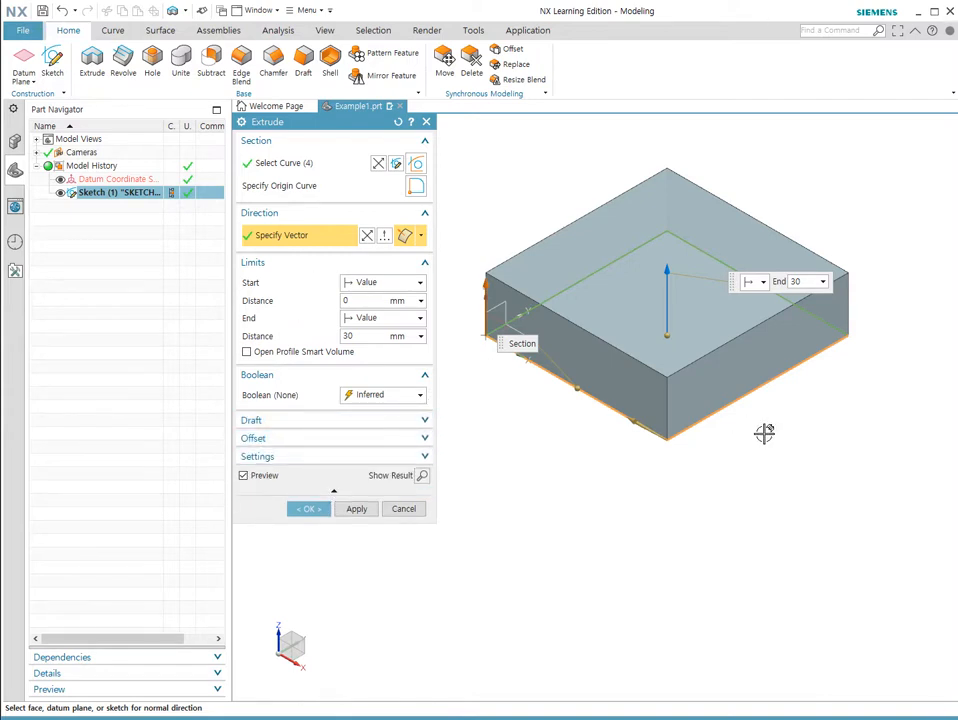
Step: Reverse the extrude direction back and forth to compare extruding above and below the sketch
{"action": "left_click", "coordinate": [268, 213]}
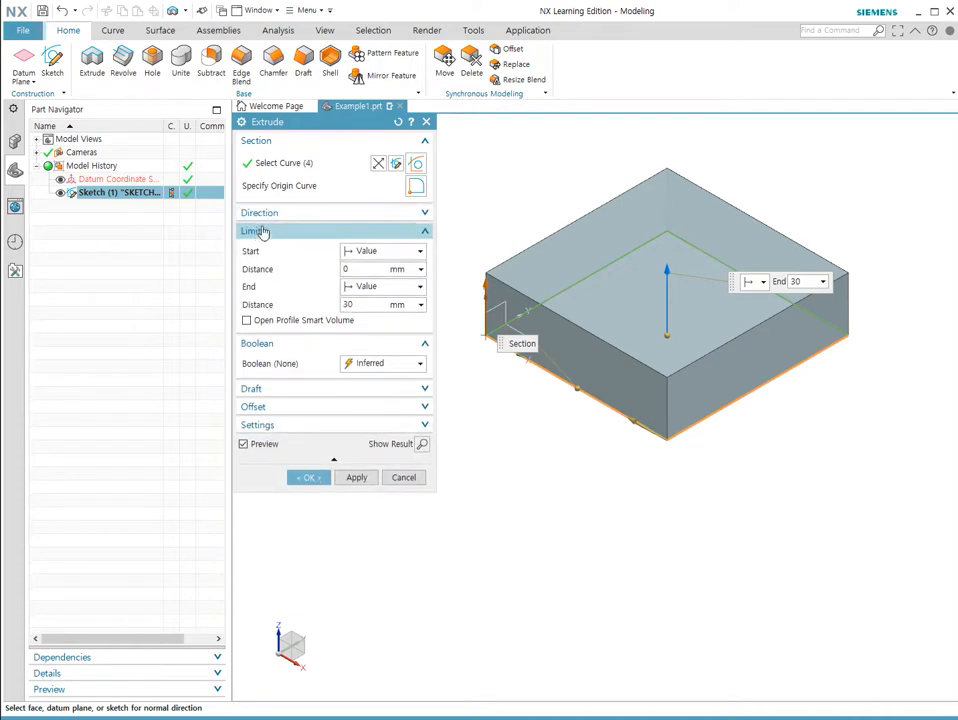
{"action": "left_click", "coordinate": [272, 214]}
{"action": "left_click", "coordinate": [366, 240]}
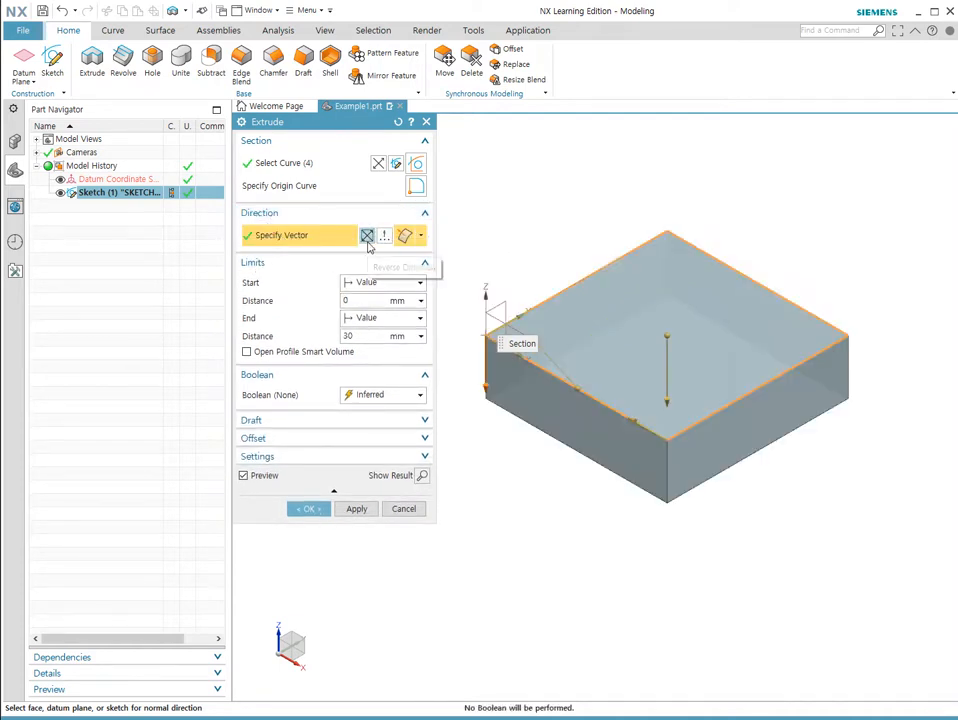
{"action": "left_click", "coordinate": [366, 240]}
{"action": "left_click", "coordinate": [366, 240]}
{"action": "left_click", "coordinate": [366, 240]}
{"action": "left_click", "coordinate": [366, 240]}
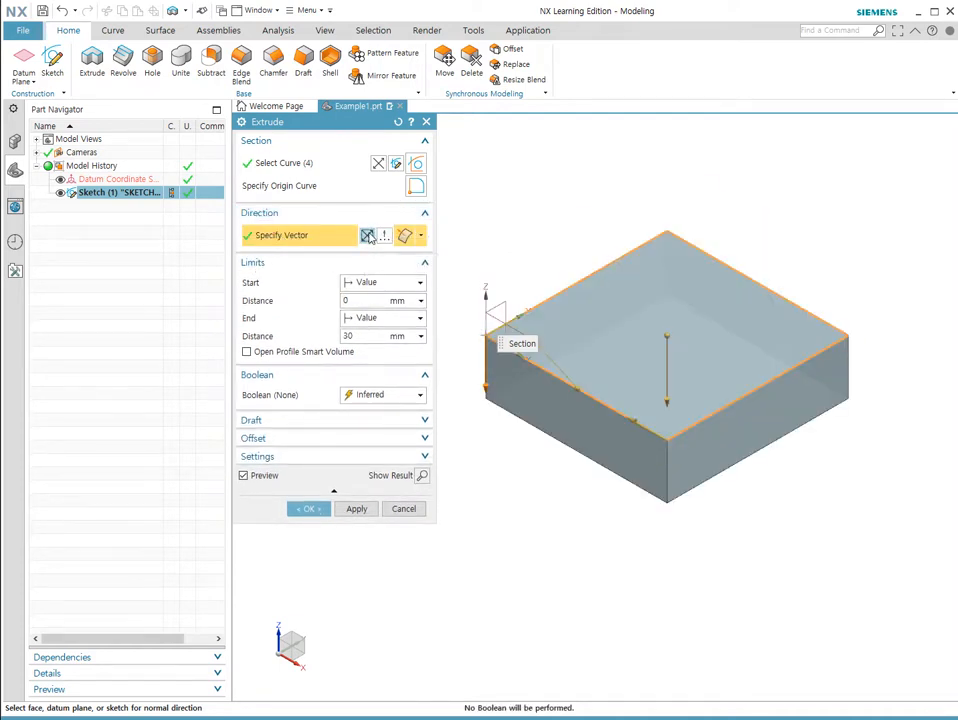
{"action": "left_click", "coordinate": [367, 239]}
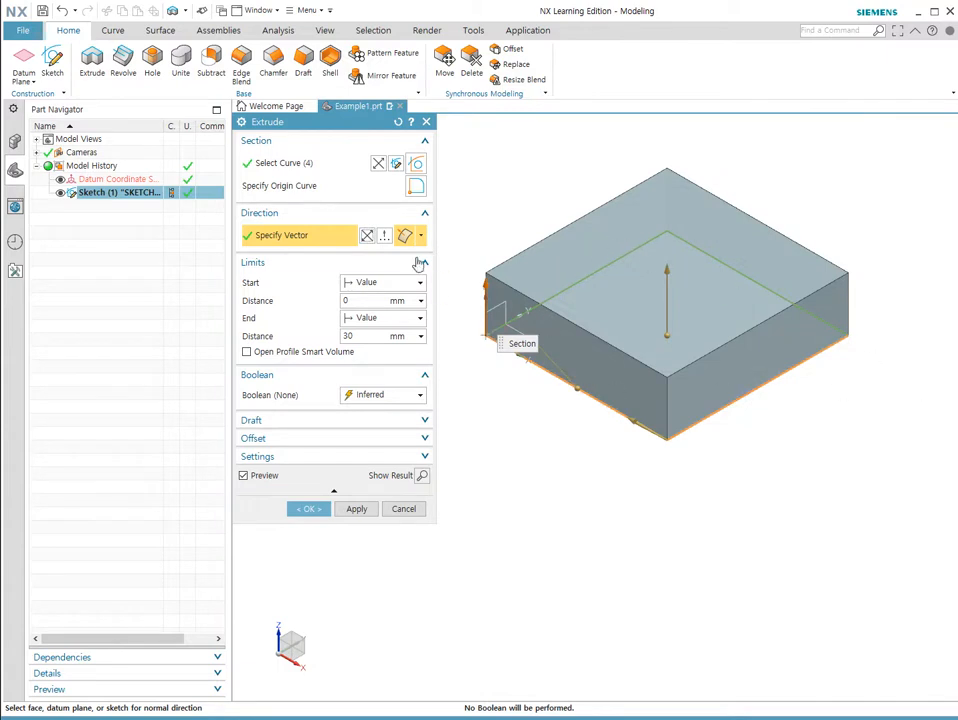
{"action": "left_click", "coordinate": [367, 237]}
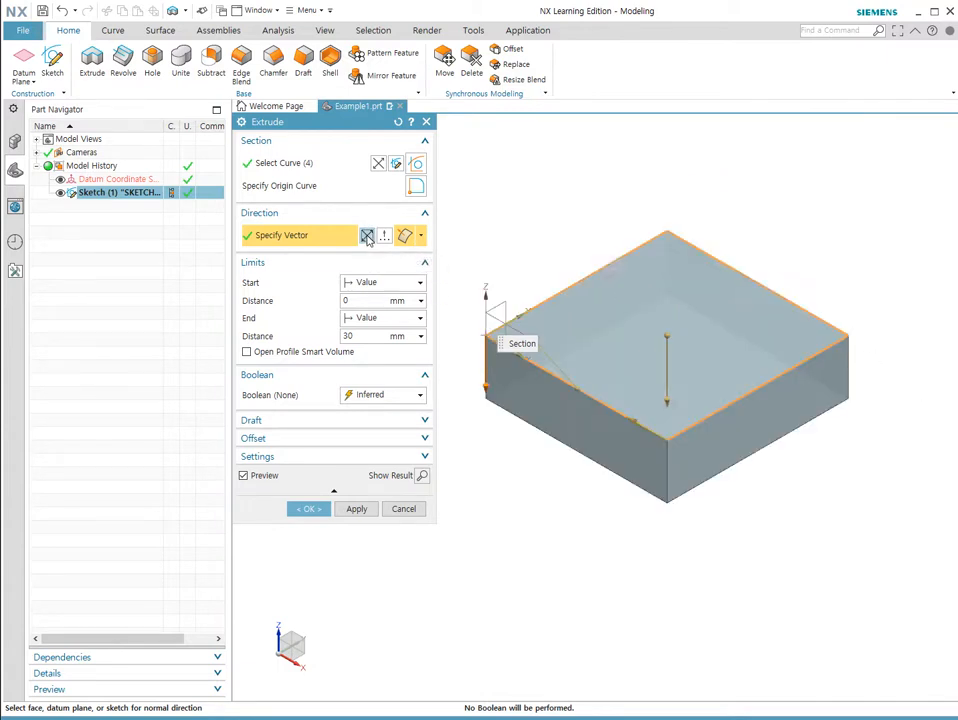
{"action": "left_click", "coordinate": [367, 237]}
{"action": "left_click", "coordinate": [367, 237]}
{"action": "left_click", "coordinate": [367, 237]}
{"action": "left_click", "coordinate": [367, 238]}
{"action": "left_click", "coordinate": [367, 238]}
{"action": "left_click", "coordinate": [367, 238]}
{"action": "left_click", "coordinate": [367, 238]}
{"action": "left_click", "coordinate": [368, 238]}
{"action": "left_click", "coordinate": [368, 238]}
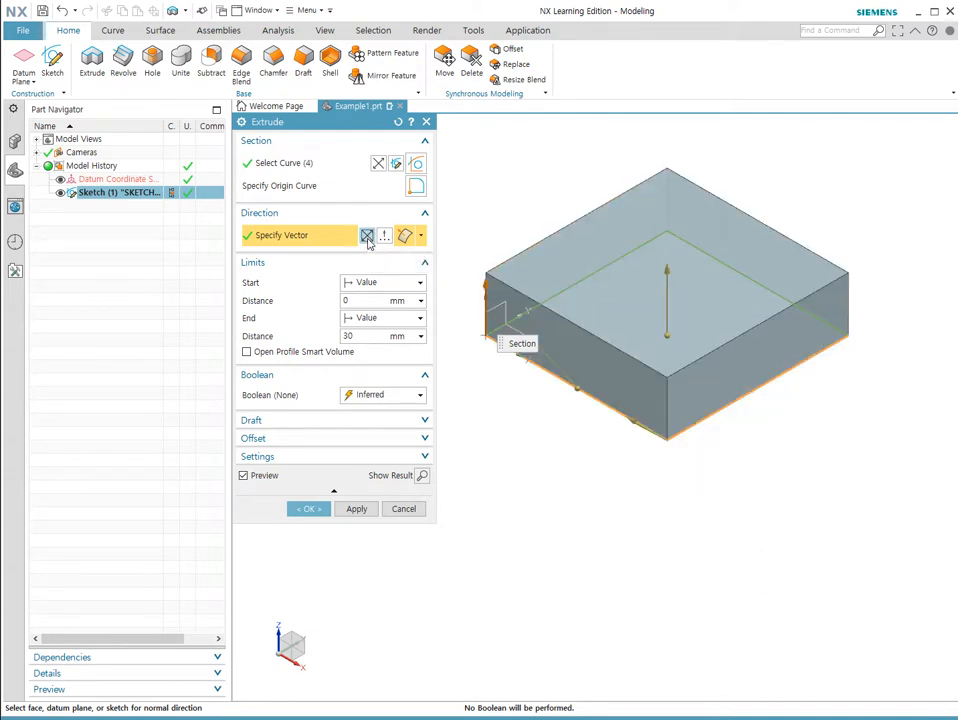
Step: Try to define the extrude direction by two points, starting from the sketch corner at the origin
{"action": "left_click", "coordinate": [385, 236]}
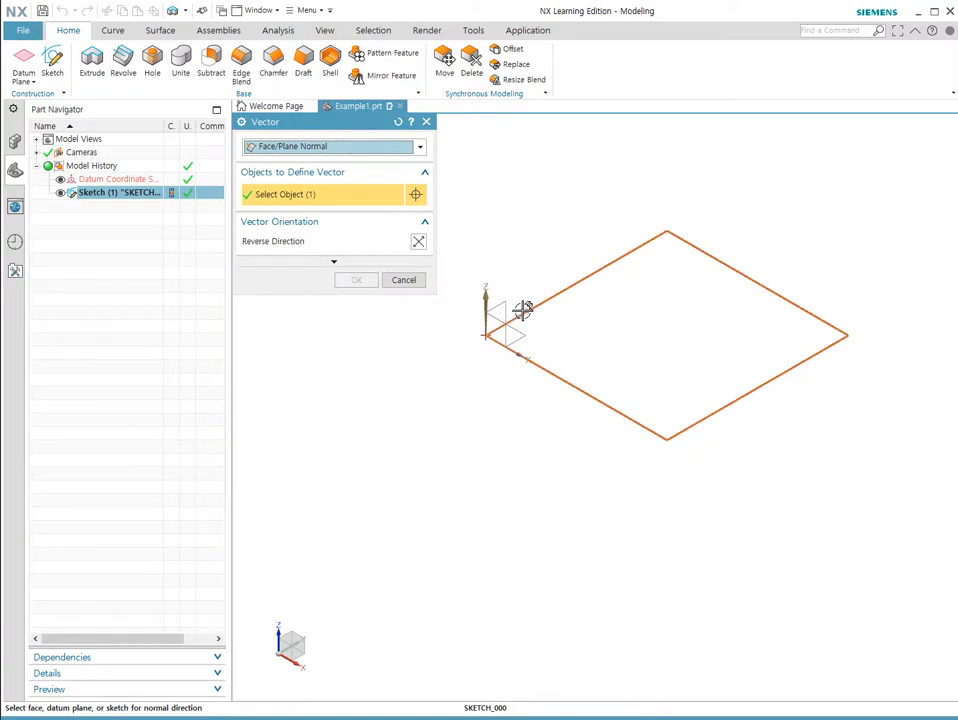
{"action": "left_click", "coordinate": [356, 279]}
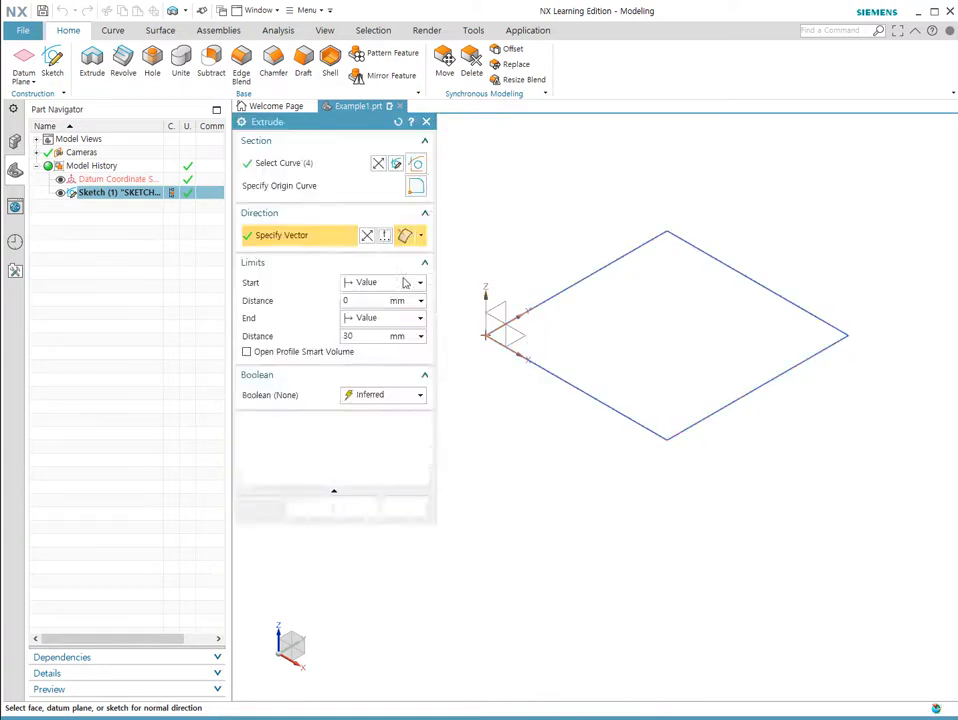
{"action": "left_click", "coordinate": [420, 236]}
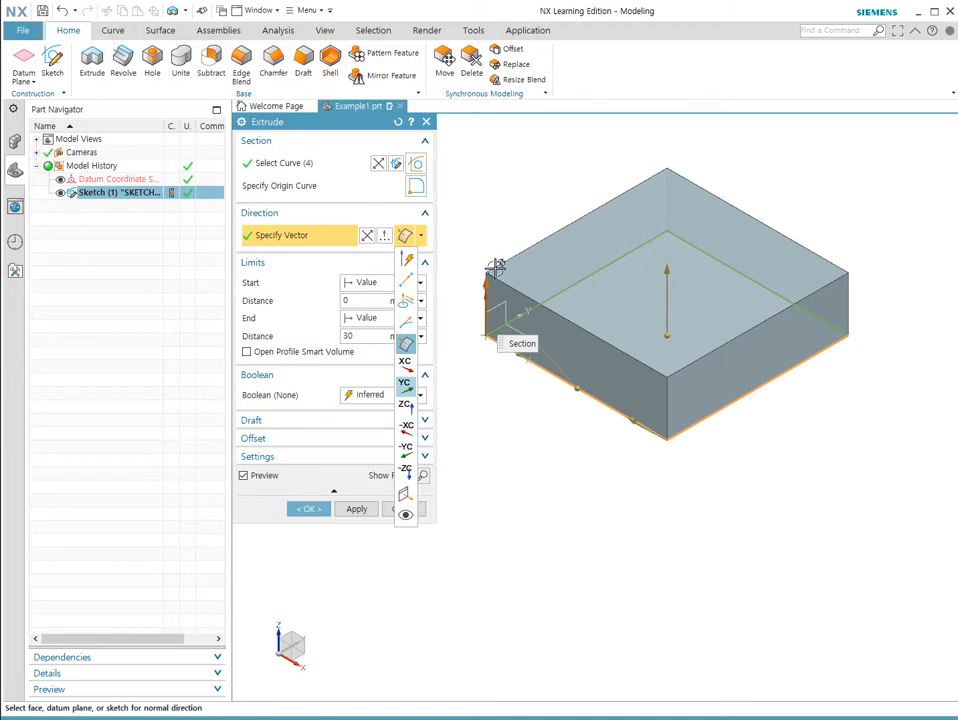
{"action": "left_click", "coordinate": [406, 285]}
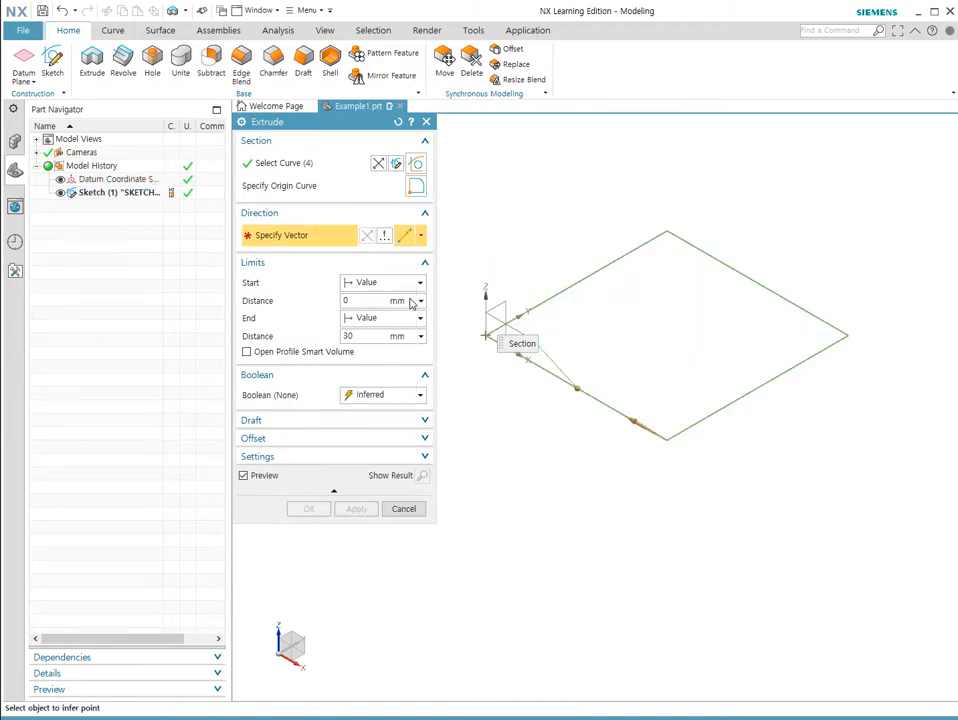
{"action": "left_click", "coordinate": [481, 332]}
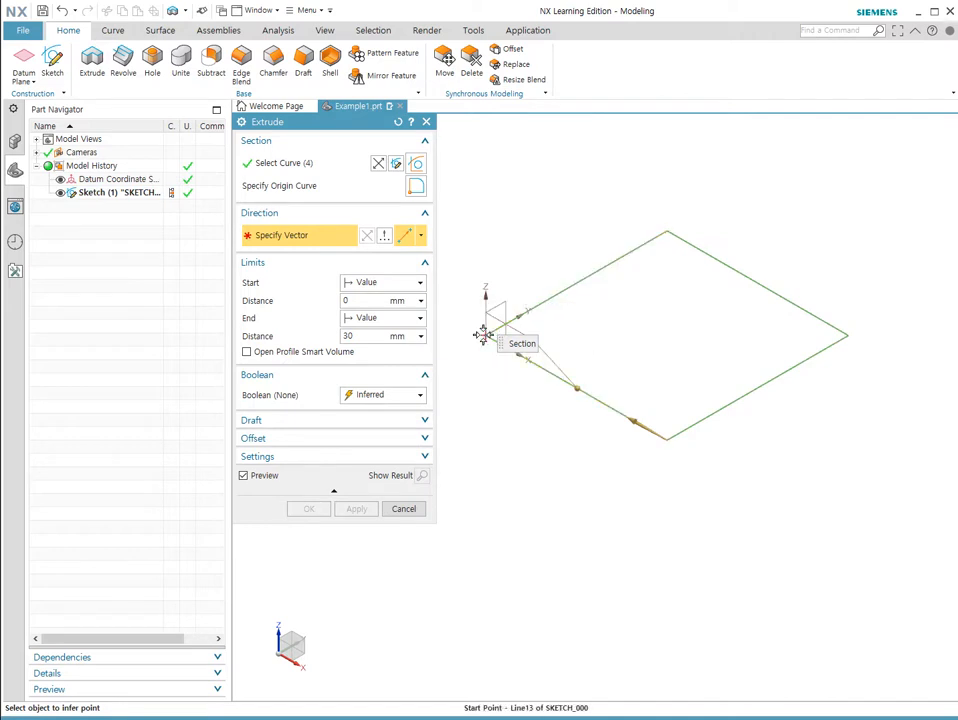
{"action": "left_click", "coordinate": [664, 231]}
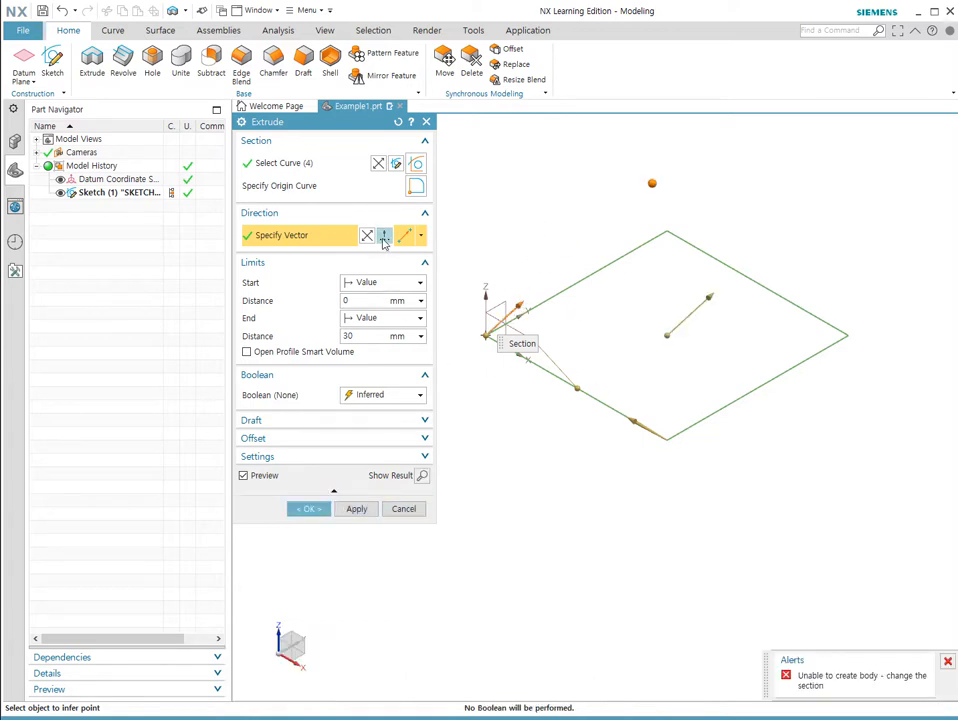
Step: Set the extrude direction to the positive ZC axis and keep the start limit type as Value
{"action": "left_click", "coordinate": [420, 236]}
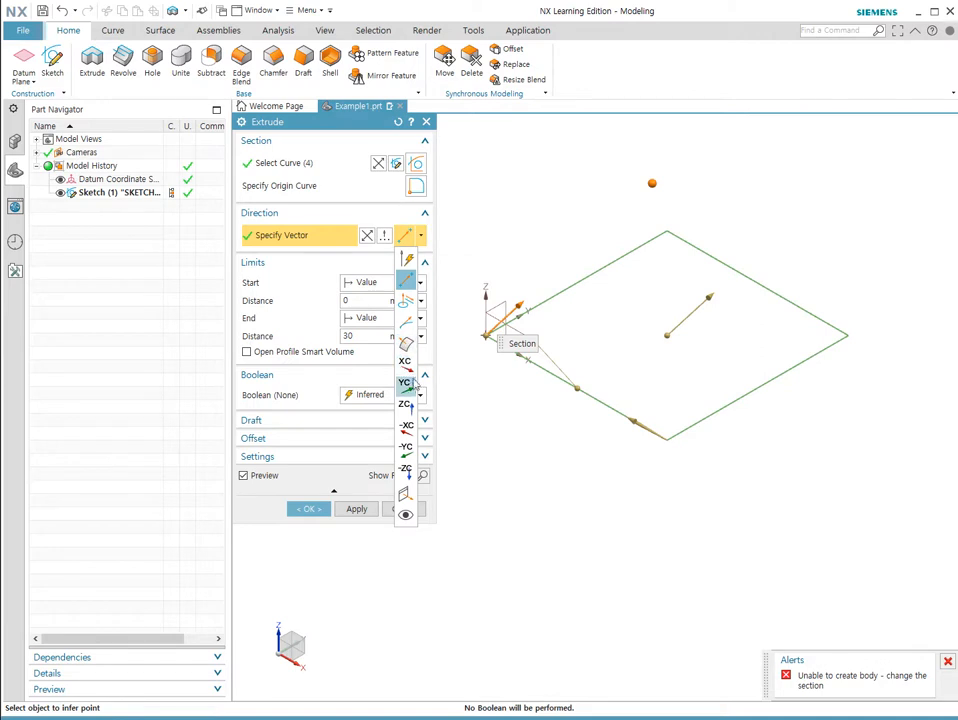
{"action": "left_click", "coordinate": [406, 404]}
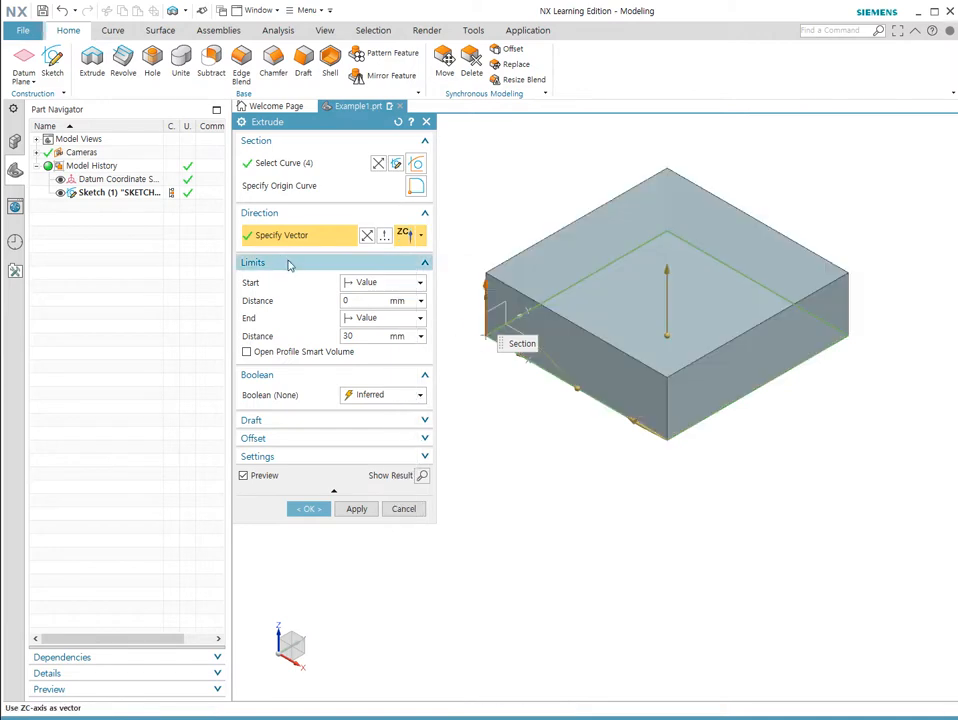
{"action": "left_click", "coordinate": [381, 283]}
{"action": "left_click", "coordinate": [364, 297]}
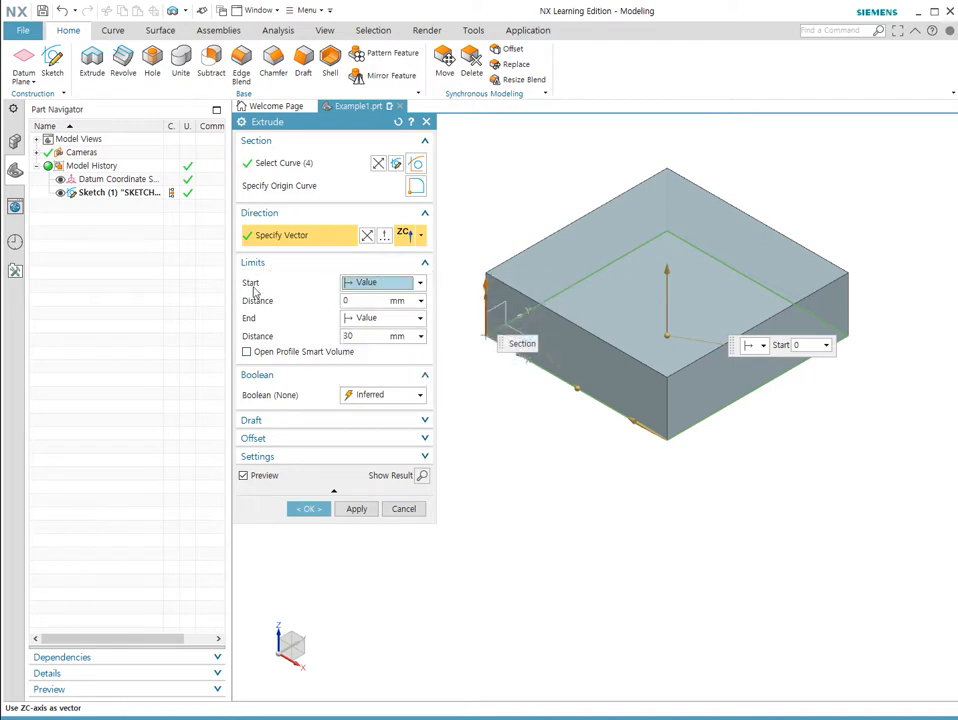
{"action": "left_click", "coordinate": [394, 285]}
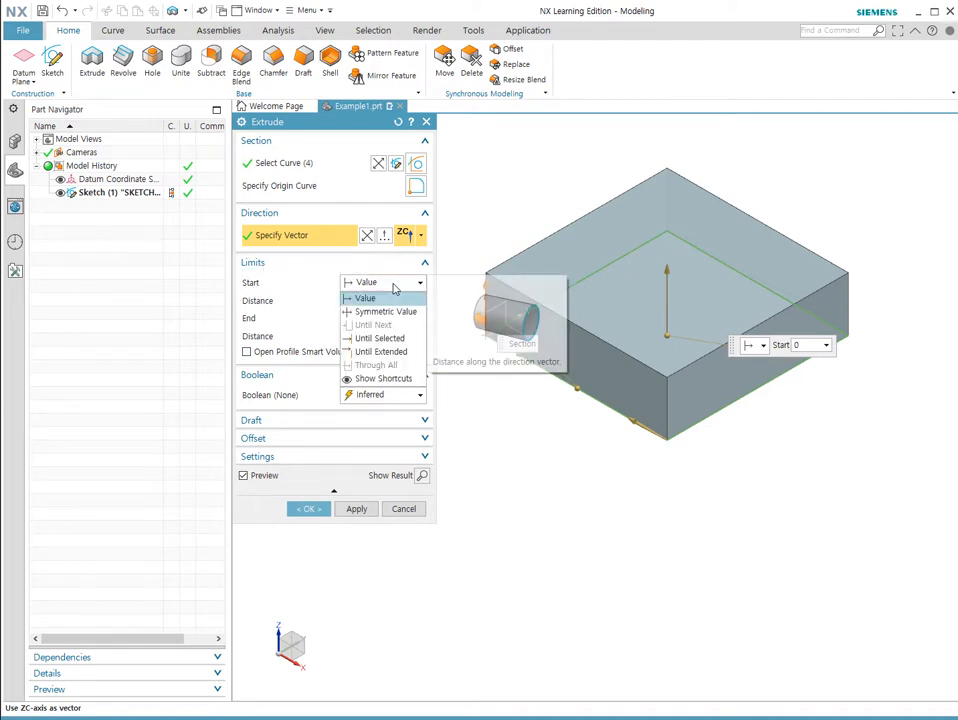
{"action": "left_click", "coordinate": [360, 297]}
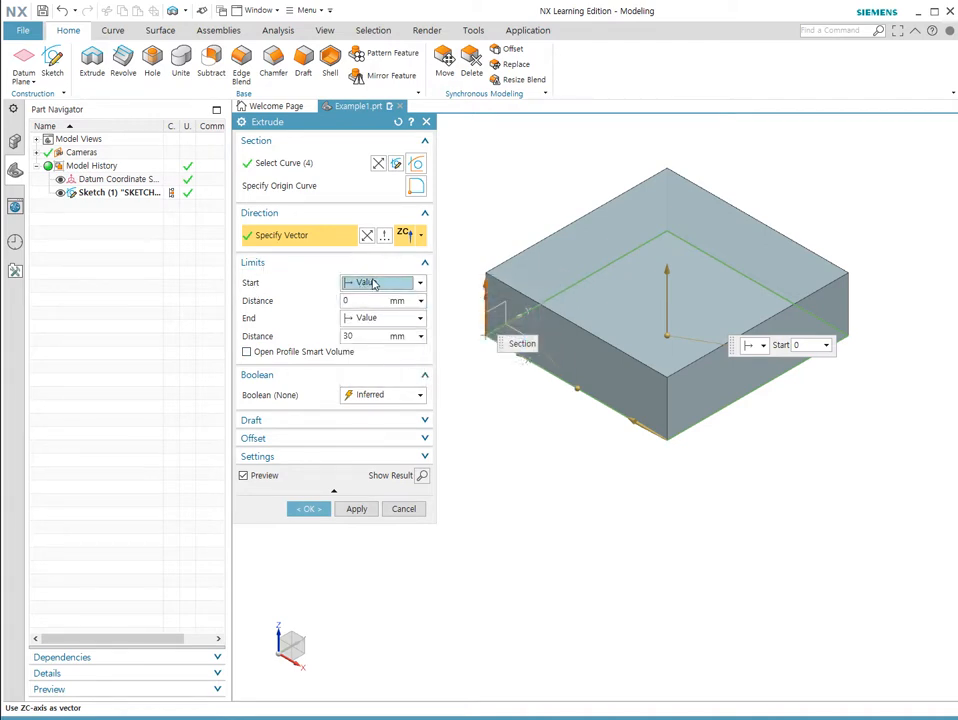
{"action": "left_click", "coordinate": [372, 284]}
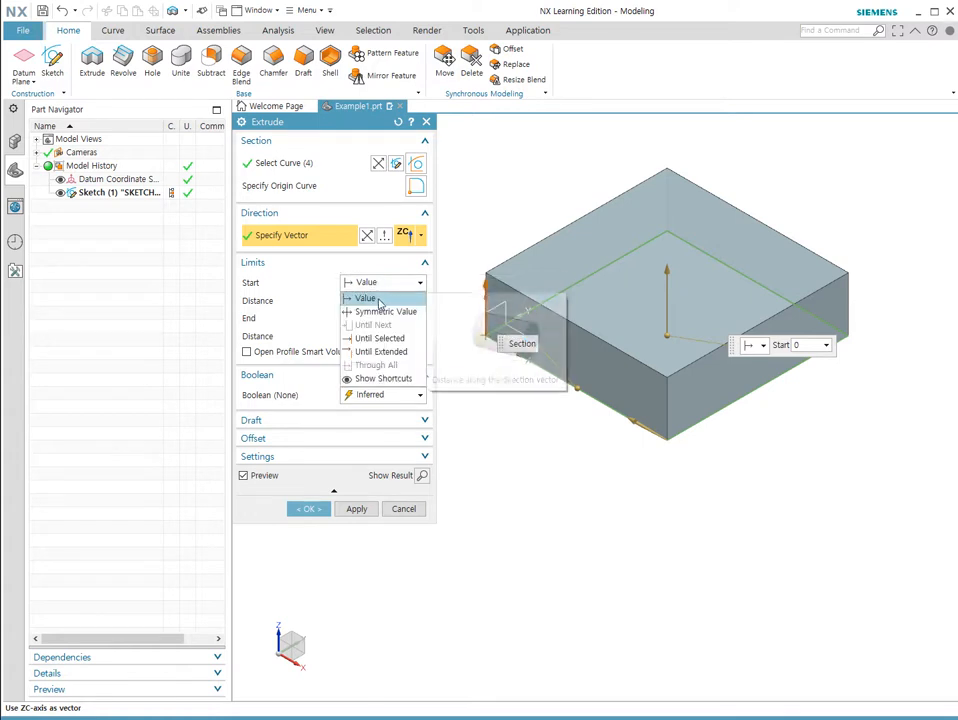
{"action": "left_click", "coordinate": [378, 299]}
{"action": "left_click", "coordinate": [376, 284]}
{"action": "left_click", "coordinate": [368, 297]}
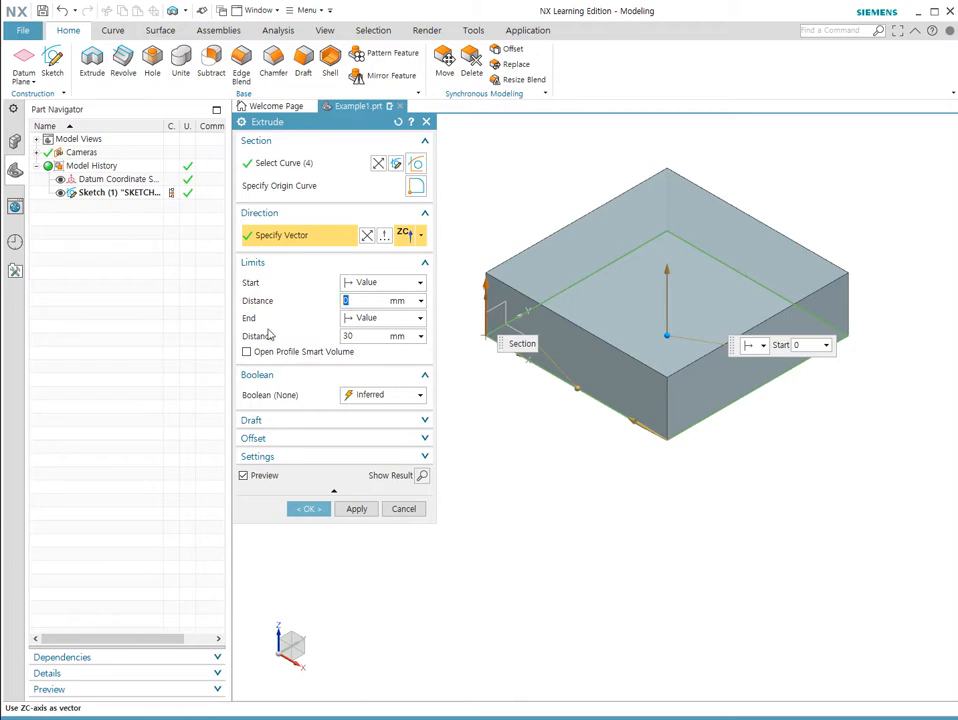
Step: Set the end distance to 40 mm, create the block and leave the Extrude command
{"action": "double_click", "coordinate": [372, 337]}
{"action": "type", "text": "40"}
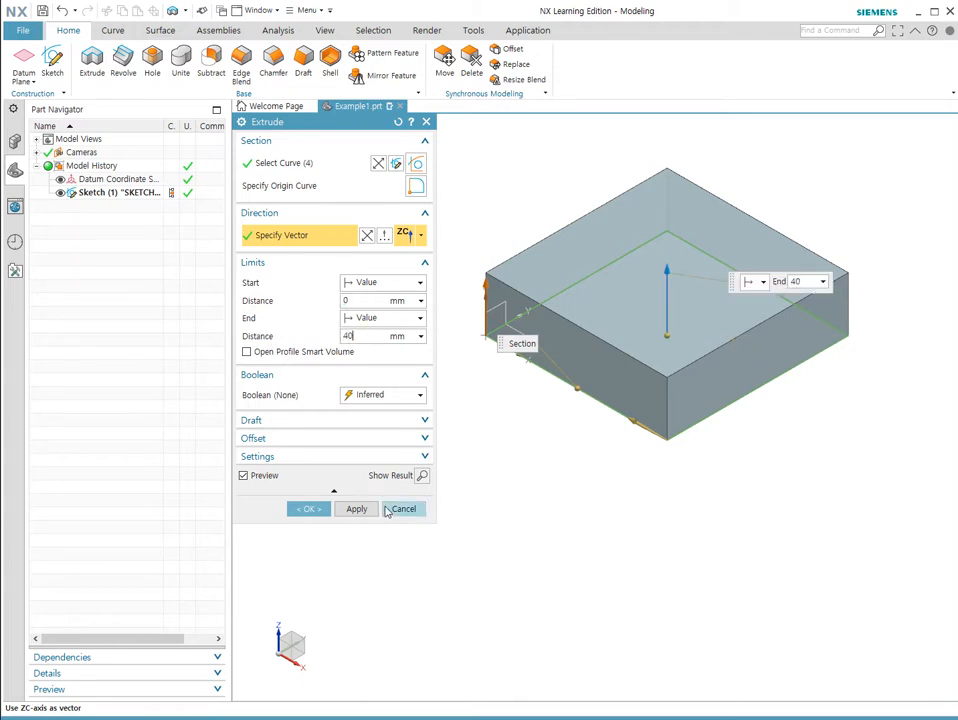
{"action": "left_click", "coordinate": [357, 509]}
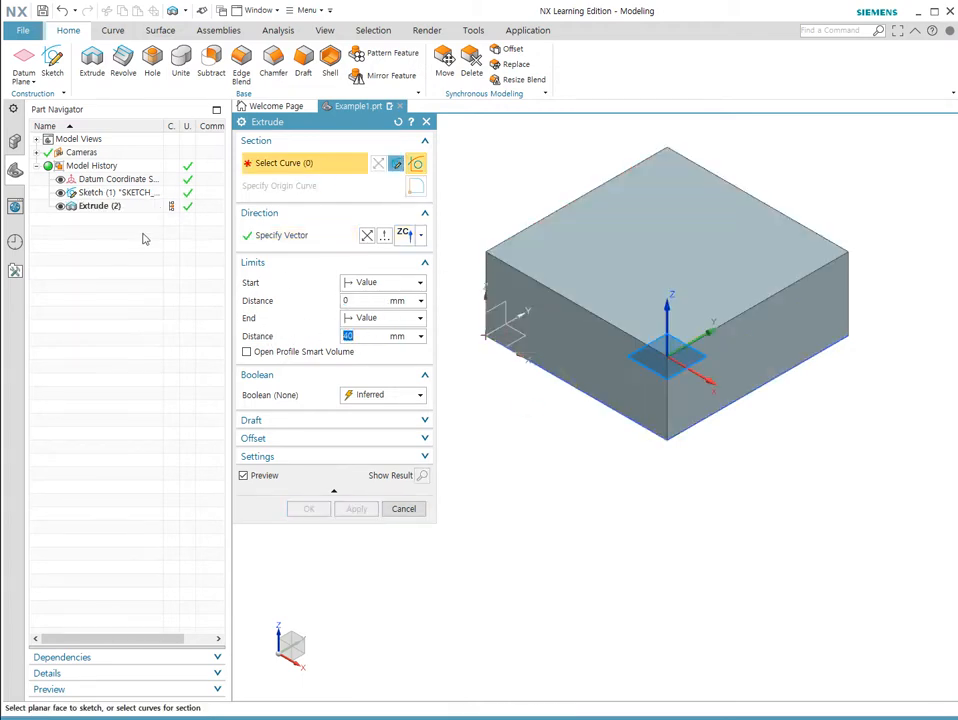
{"action": "double_click", "coordinate": [125, 208]}
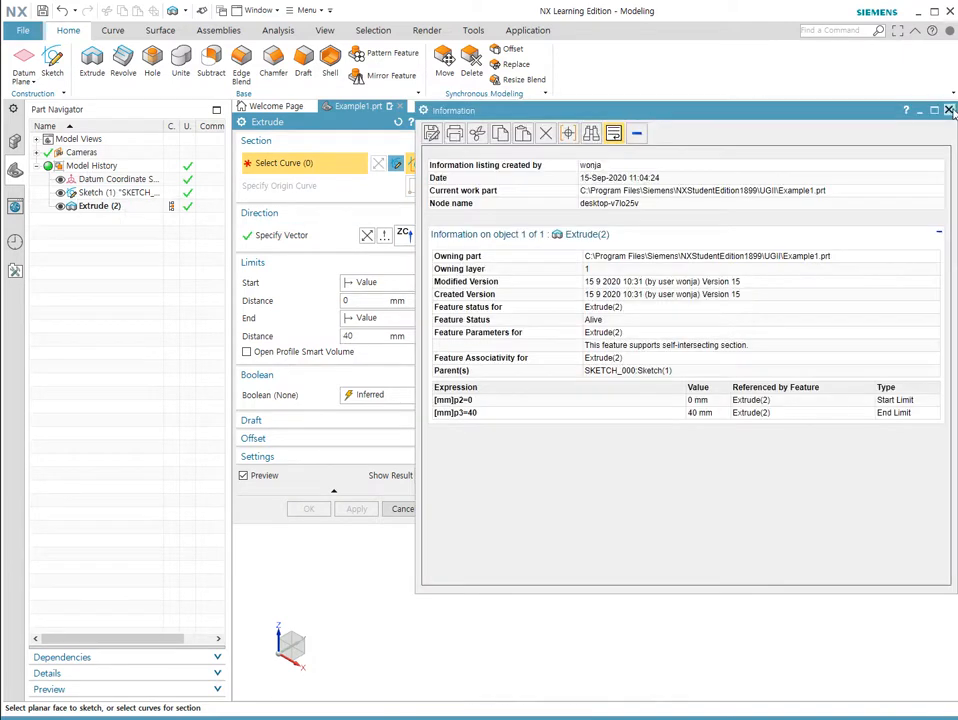
{"action": "left_click", "coordinate": [949, 110]}
{"action": "left_click", "coordinate": [402, 508]}
Step: Edit the block's extrude so that it starts at a distance of 15 mm
{"action": "double_click", "coordinate": [100, 207]}
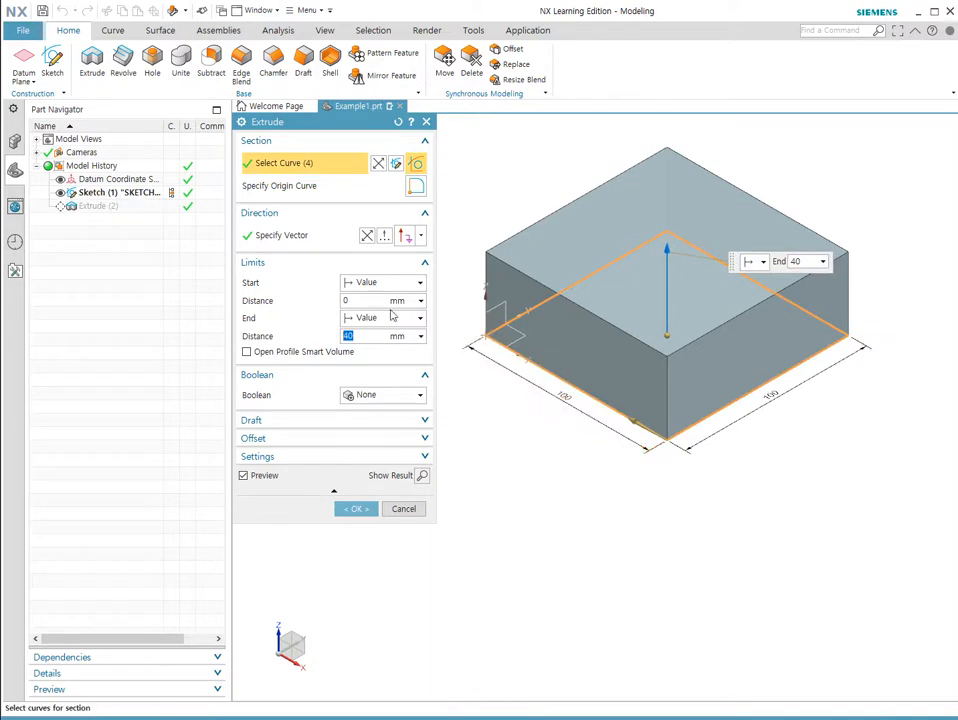
{"action": "left_click_drag", "start_coordinate": [371, 301], "coordinate": [284, 301]}
{"action": "type", "text": "15"}
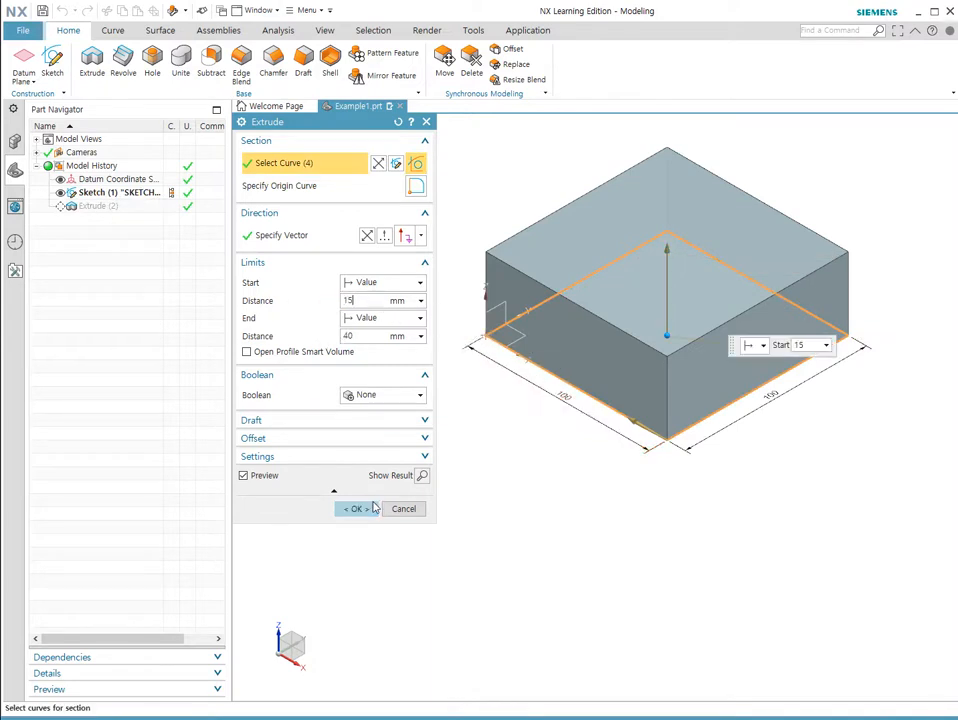
{"action": "left_click", "coordinate": [355, 509]}
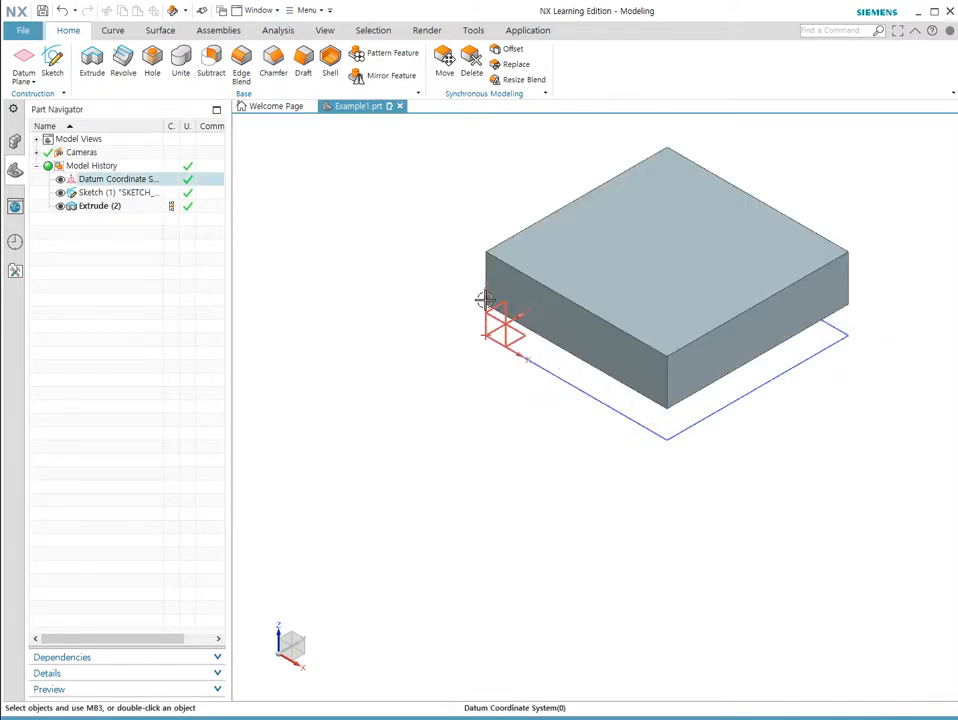
Step: Edit the block's extrude to use a Symmetric Value limit with a distance of 50 mm
{"action": "left_click", "coordinate": [103, 208]}
{"action": "double_click", "coordinate": [103, 208]}
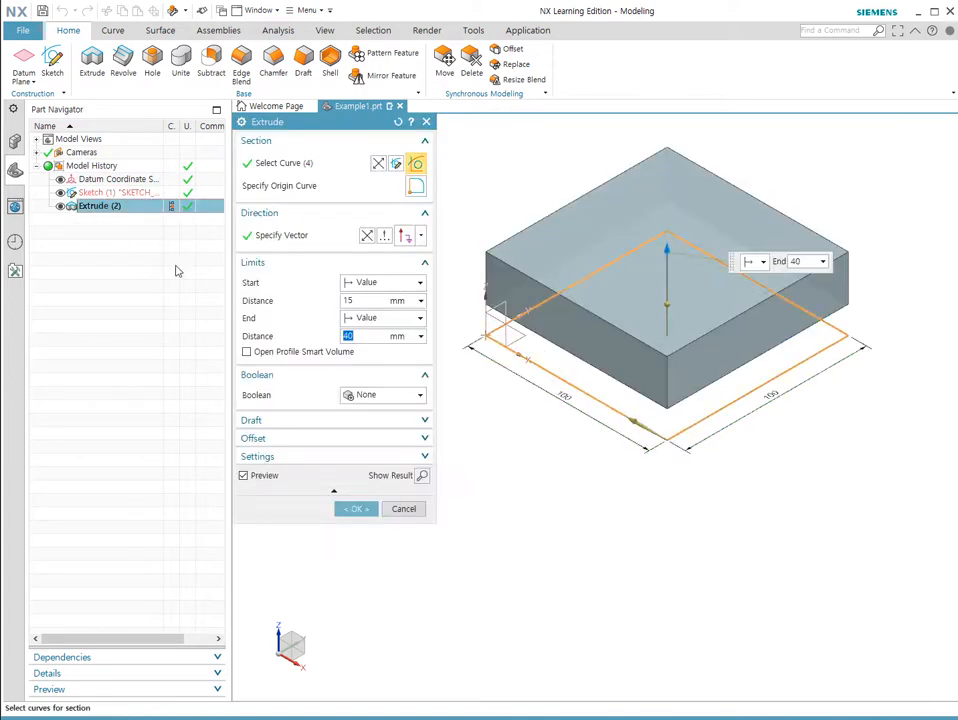
{"action": "left_click", "coordinate": [380, 285]}
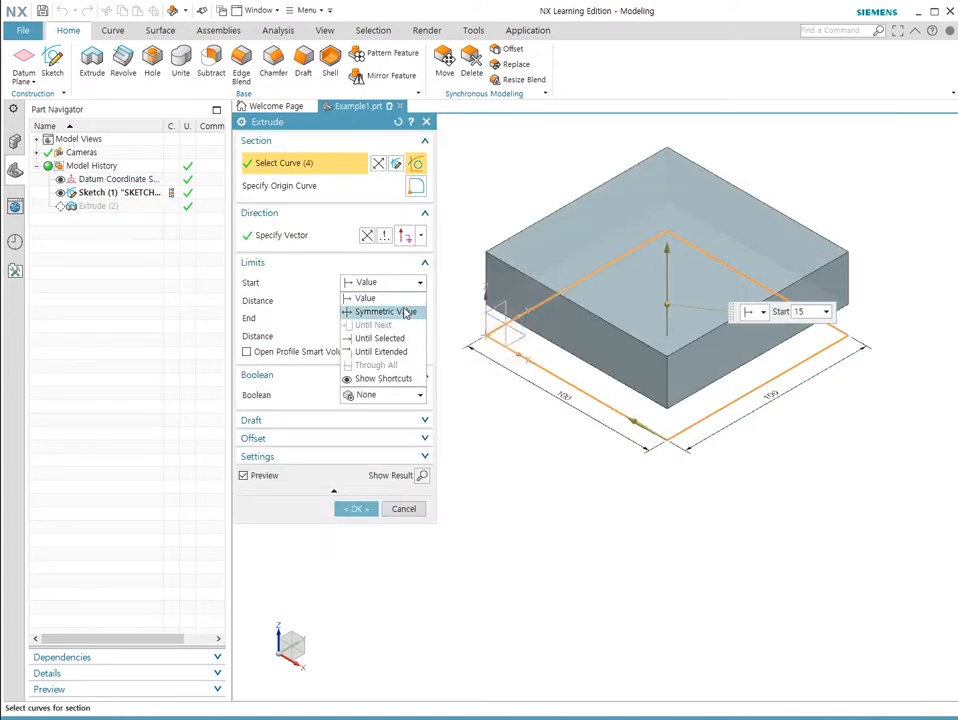
{"action": "left_click", "coordinate": [404, 311]}
{"action": "left_click", "coordinate": [383, 282]}
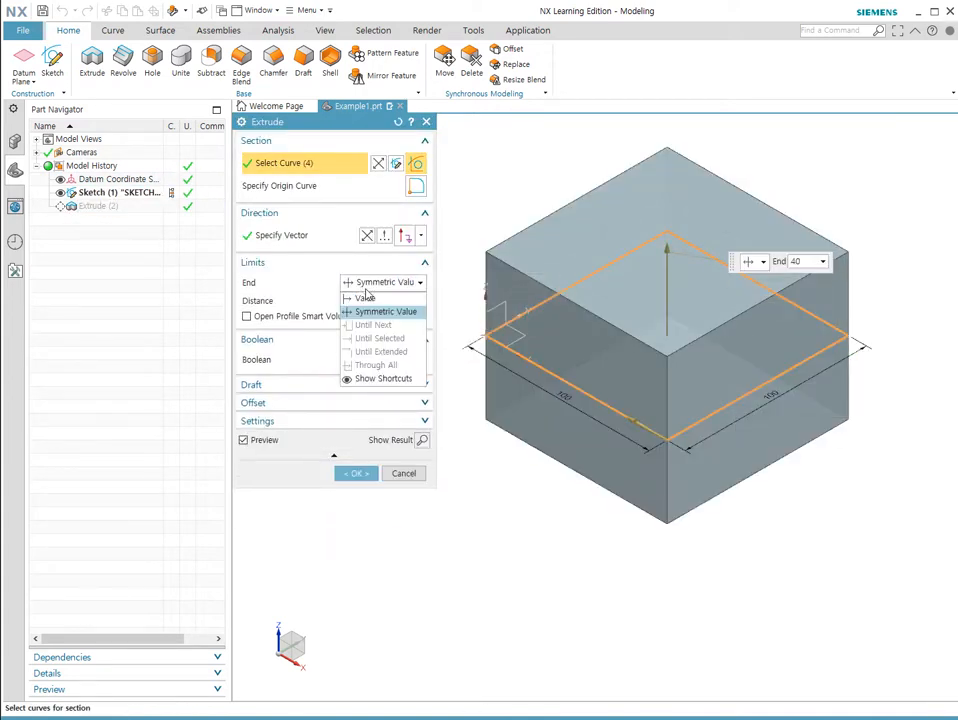
{"action": "left_click", "coordinate": [368, 310]}
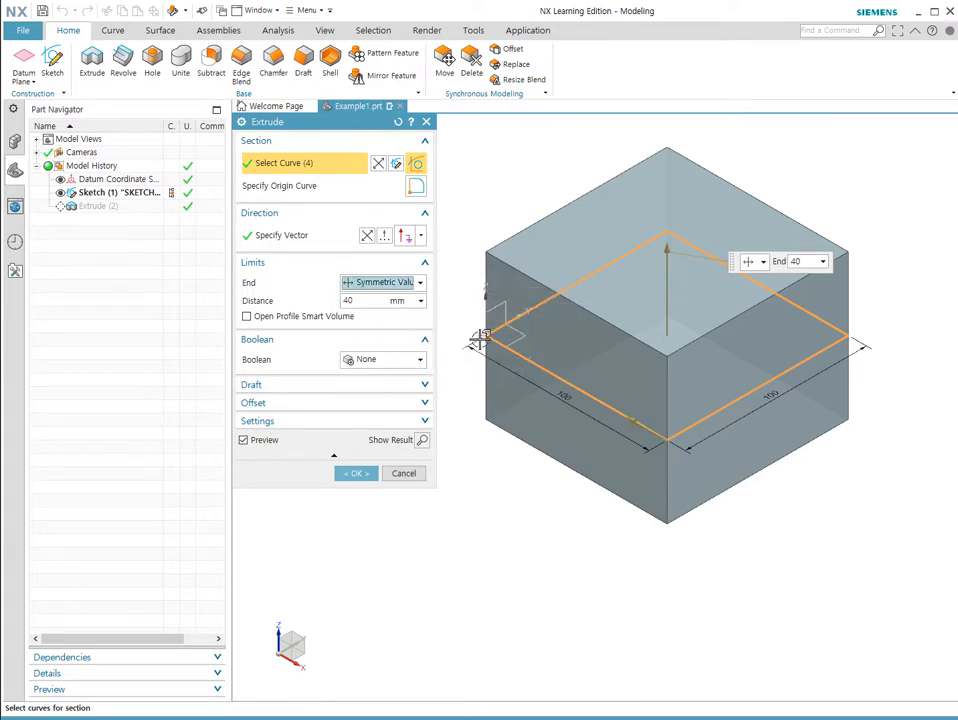
{"action": "double_click", "coordinate": [364, 301]}
{"action": "type", "text": "5"}
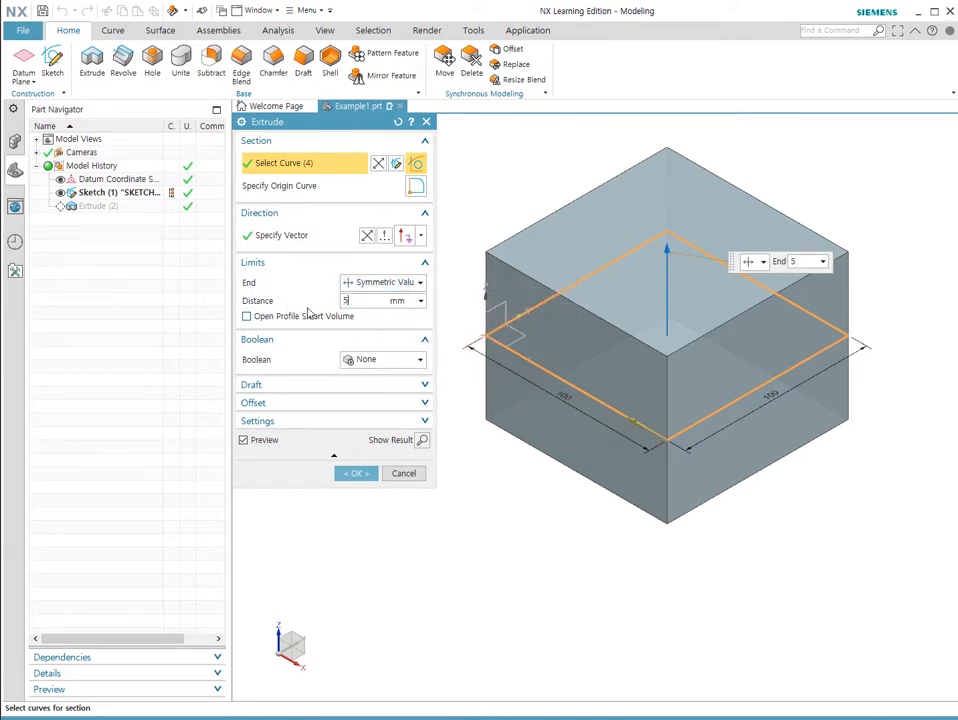
{"action": "left_click", "coordinate": [356, 473]}
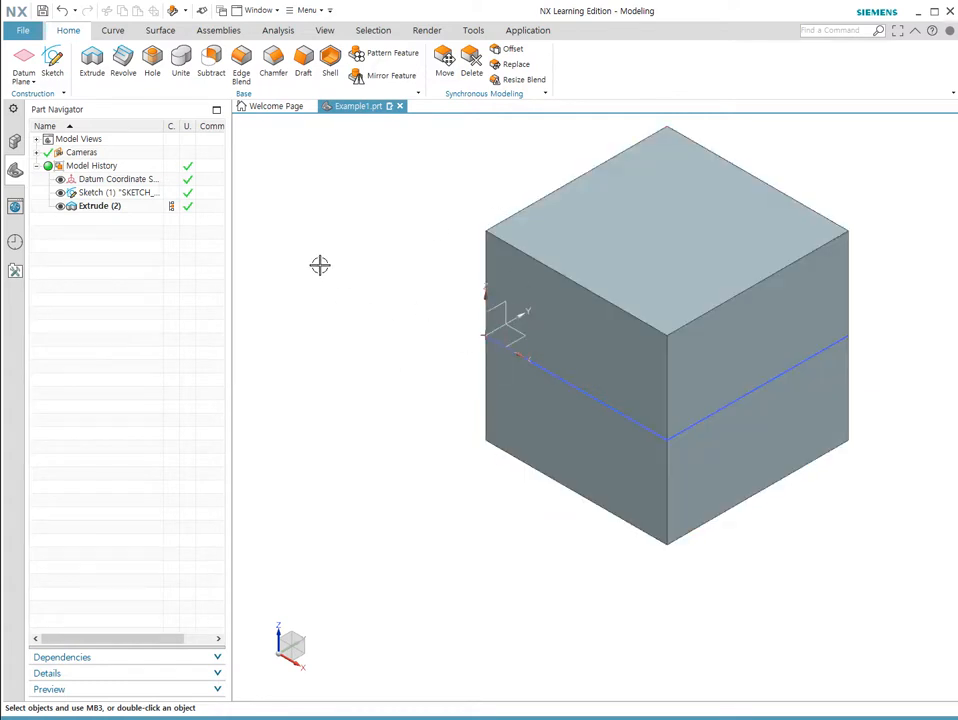
Step: Edit the block's extrude so that its start limit is a Value with a distance of 0 mm
{"action": "double_click", "coordinate": [99, 206]}
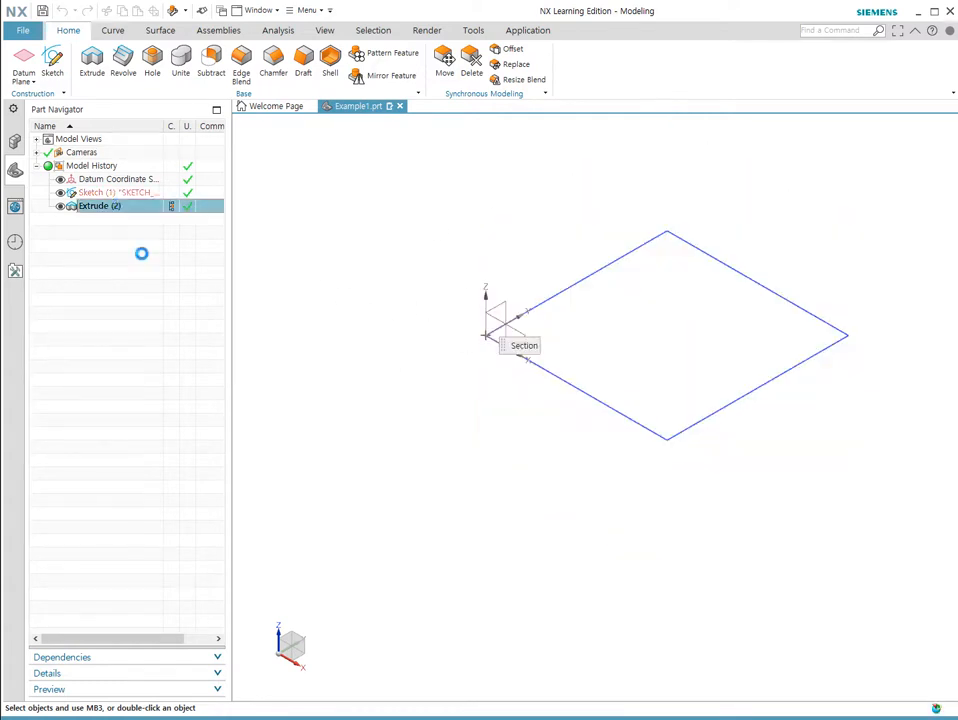
{"action": "left_click", "coordinate": [389, 283]}
{"action": "left_click", "coordinate": [389, 298]}
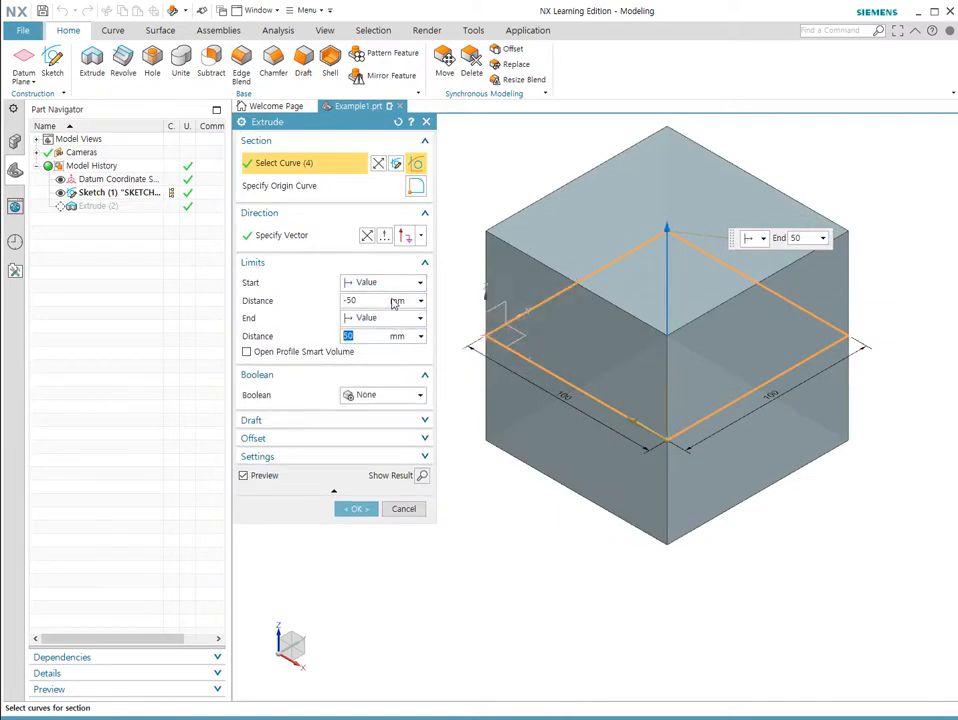
{"action": "double_click", "coordinate": [378, 301]}
{"action": "type", "text": "0"}
Step: Try Until Selected and Until Extended as the extrude's end limit, and return the end limit to Value
{"action": "left_click", "coordinate": [389, 318]}
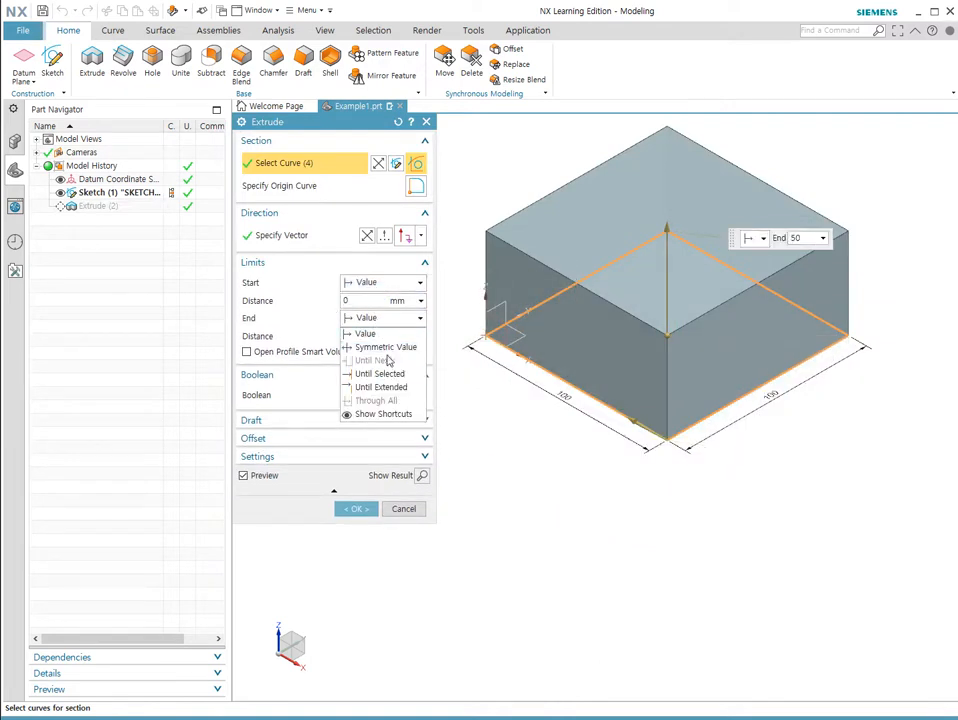
{"action": "left_click", "coordinate": [380, 374]}
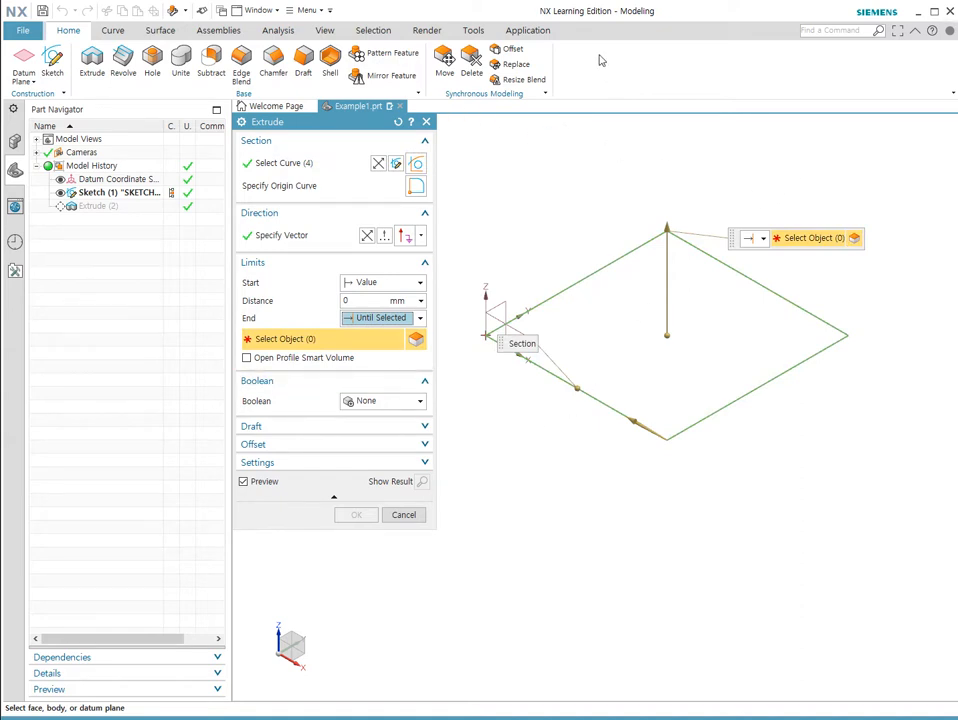
{"action": "left_click", "coordinate": [400, 317]}
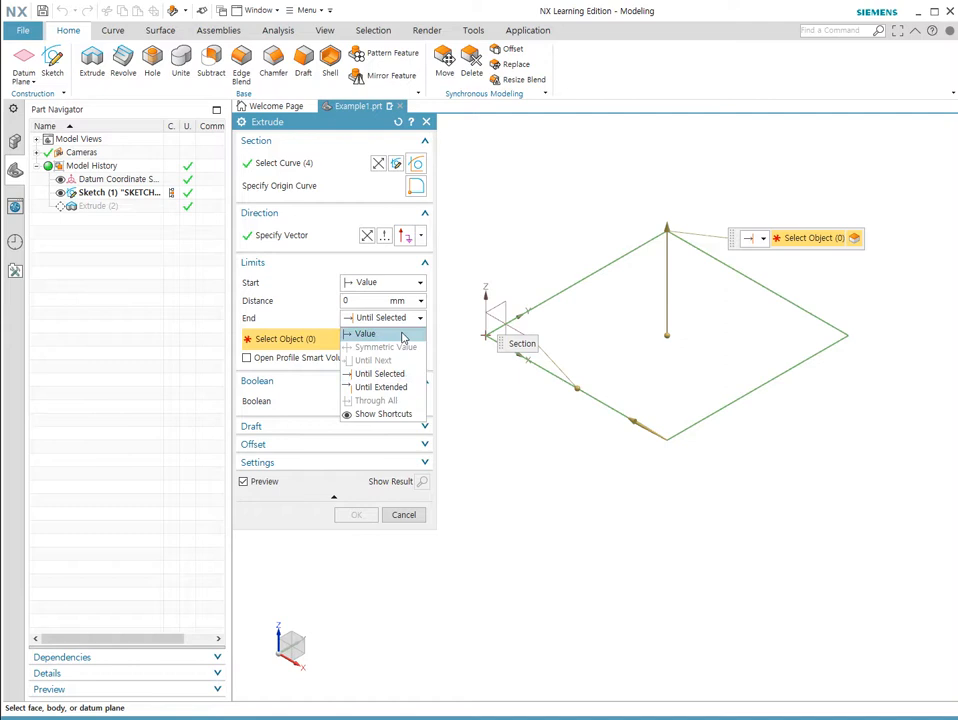
{"action": "left_click", "coordinate": [399, 388]}
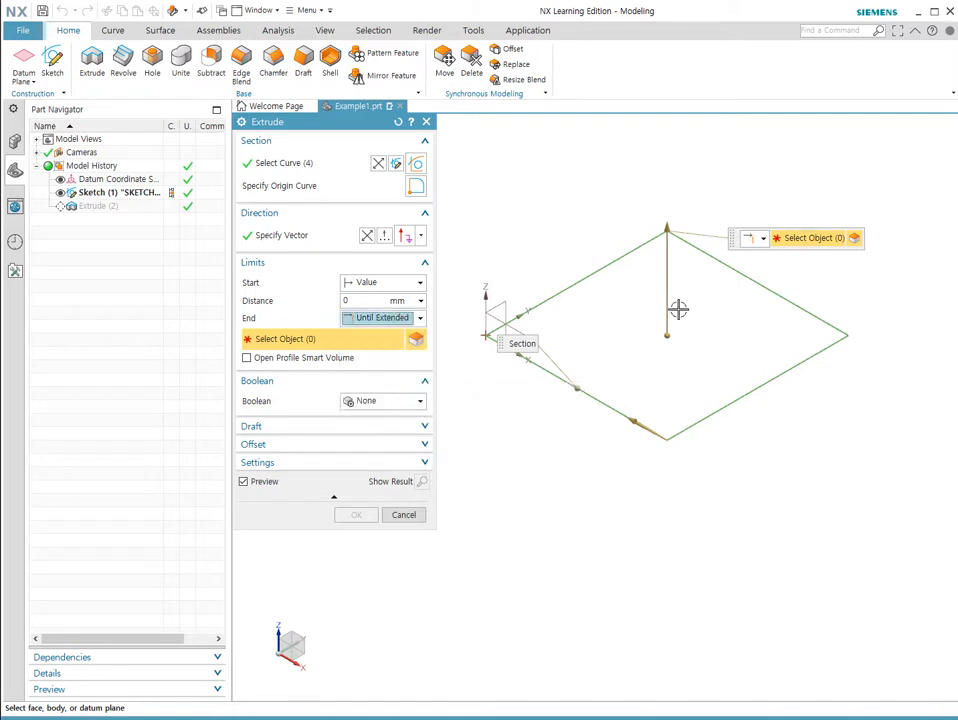
{"action": "left_click", "coordinate": [382, 317]}
{"action": "left_click", "coordinate": [364, 336]}
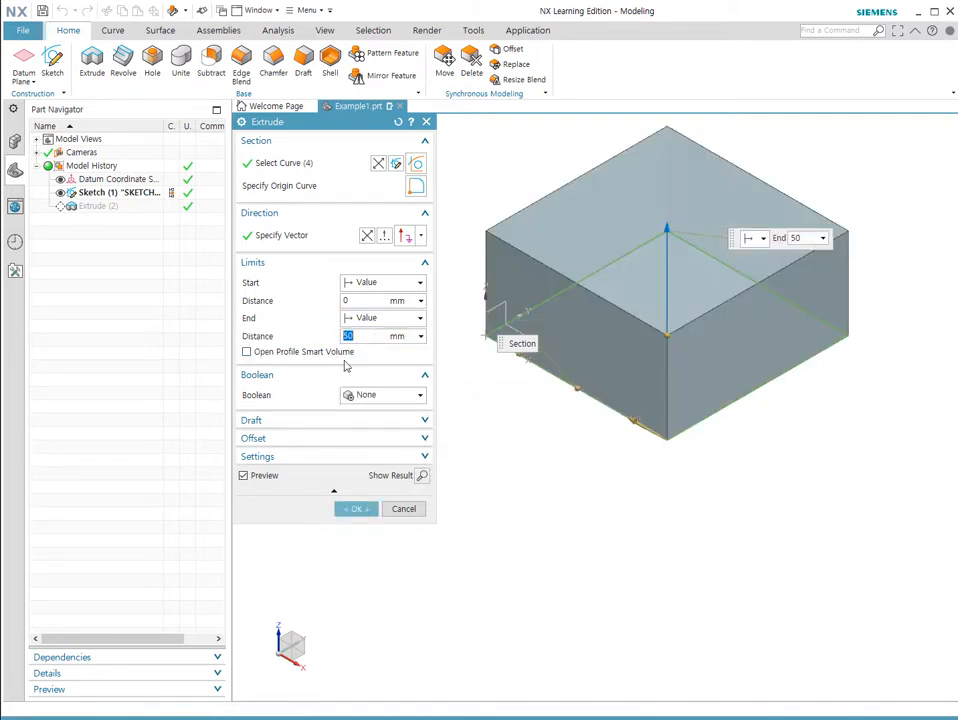
Step: Review the extrude's Boolean choices, keeping None, and examine the available Draft types
{"action": "left_click", "coordinate": [385, 395]}
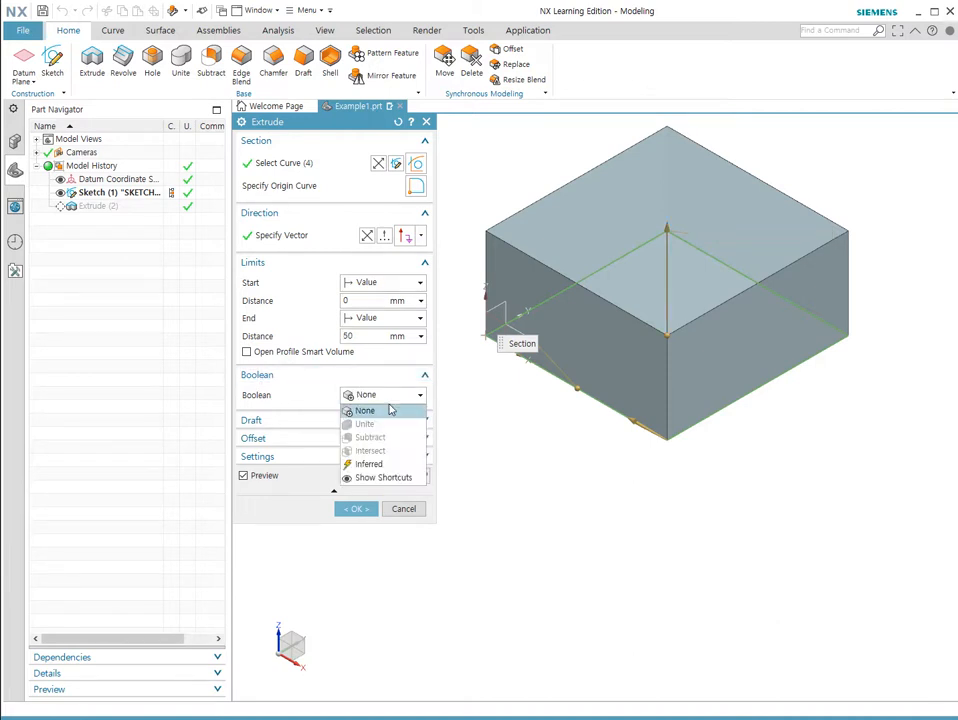
{"action": "left_click", "coordinate": [420, 409]}
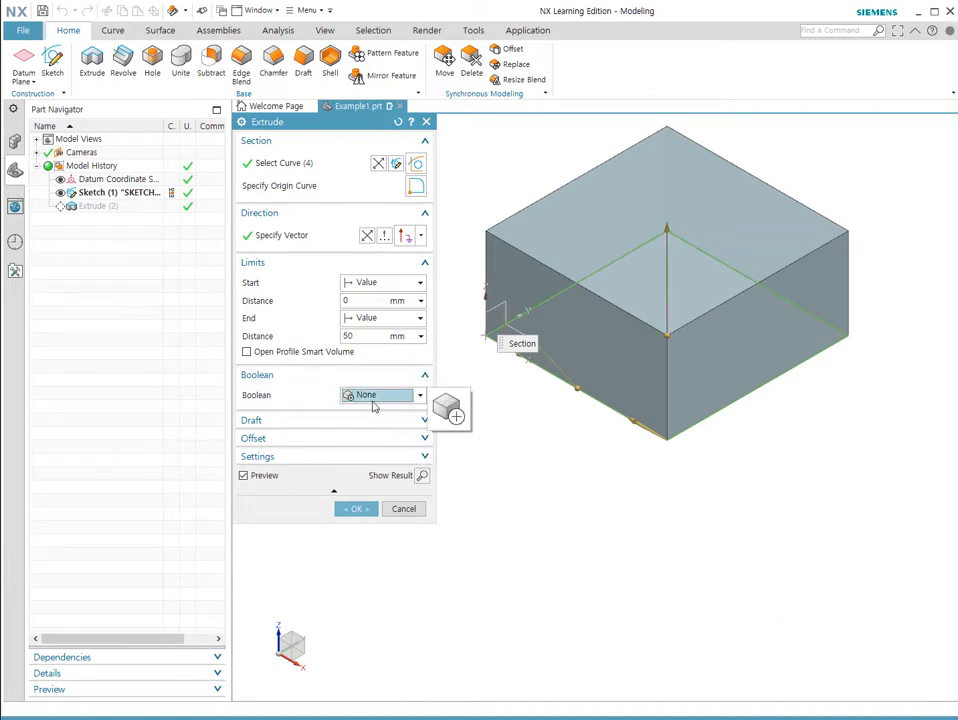
{"action": "left_click", "coordinate": [283, 421]}
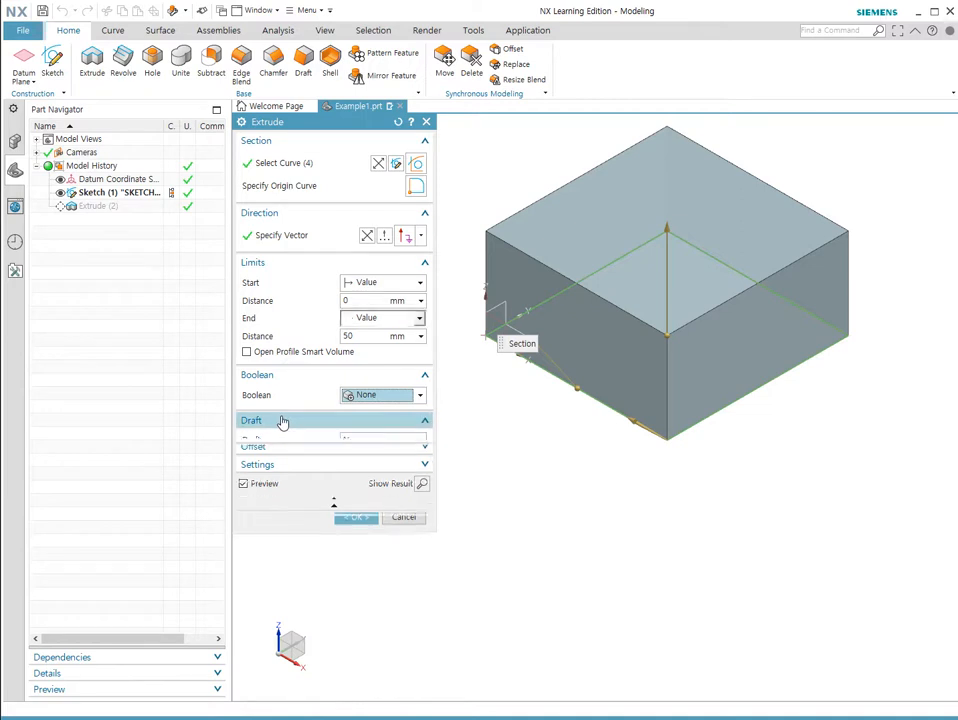
{"action": "left_click", "coordinate": [354, 423]}
{"action": "left_click", "coordinate": [366, 427]}
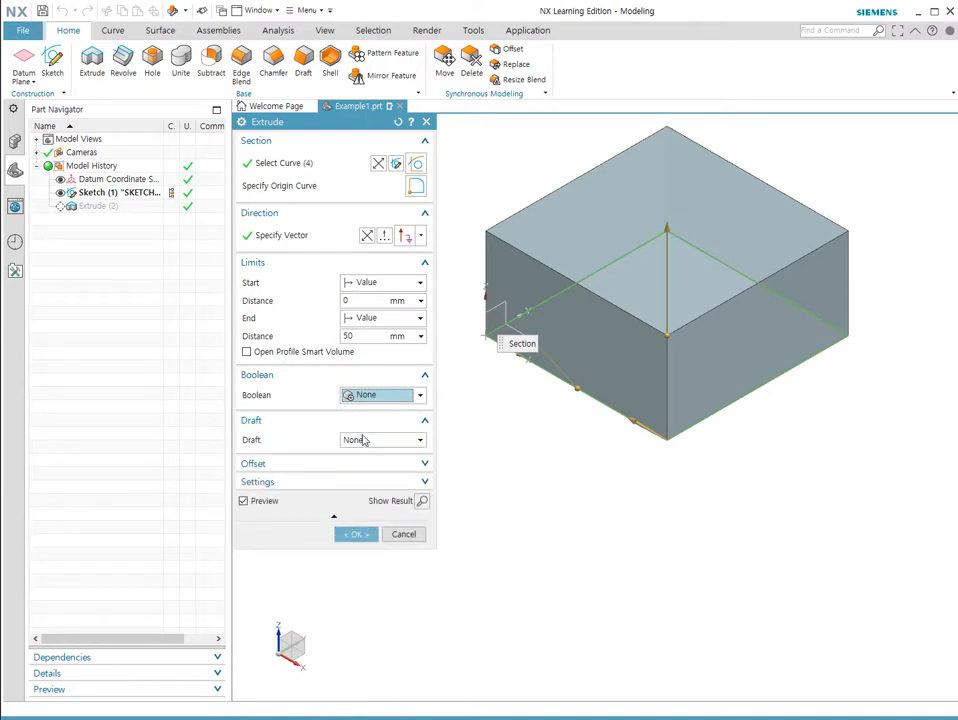
{"action": "left_click", "coordinate": [365, 440]}
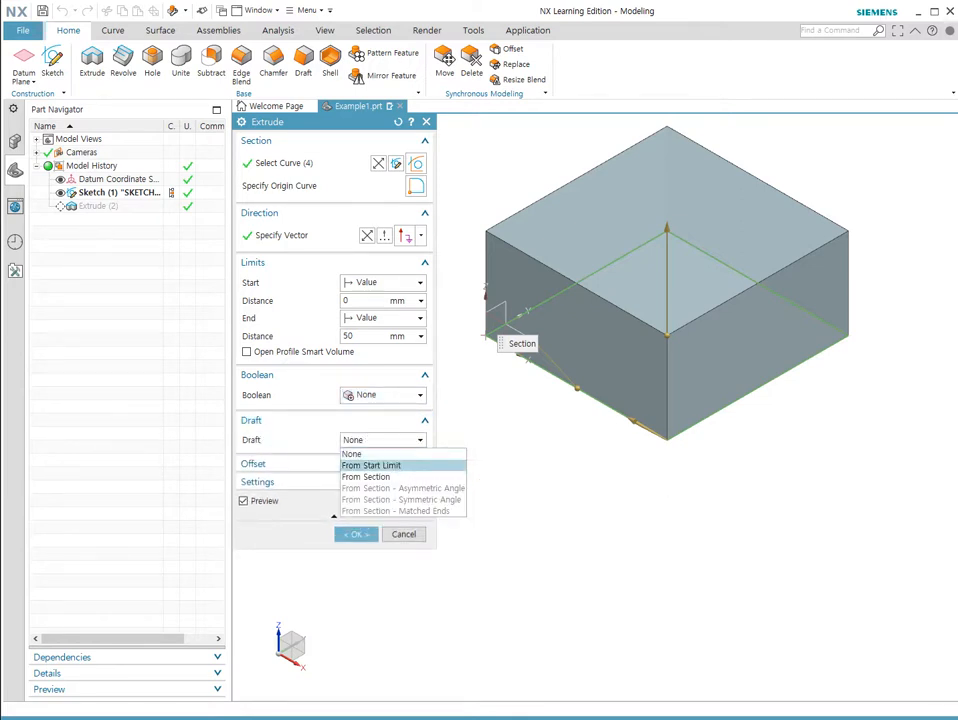
{"action": "left_click", "coordinate": [416, 470]}
Step: Switch to the Word handout and read its explanation of the From Section and From Start Limit drafts
{"action": "key", "text": "alt+Tab"}
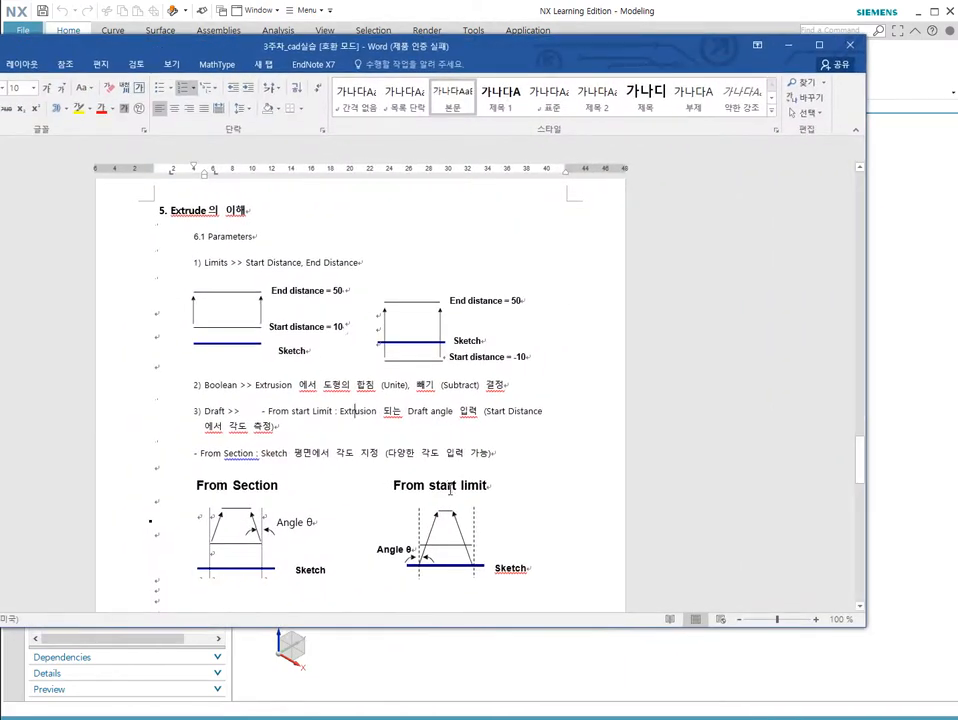
{"action": "scroll", "coordinate": [445, 490], "scroll_direction": "down", "scroll_amount": 3}
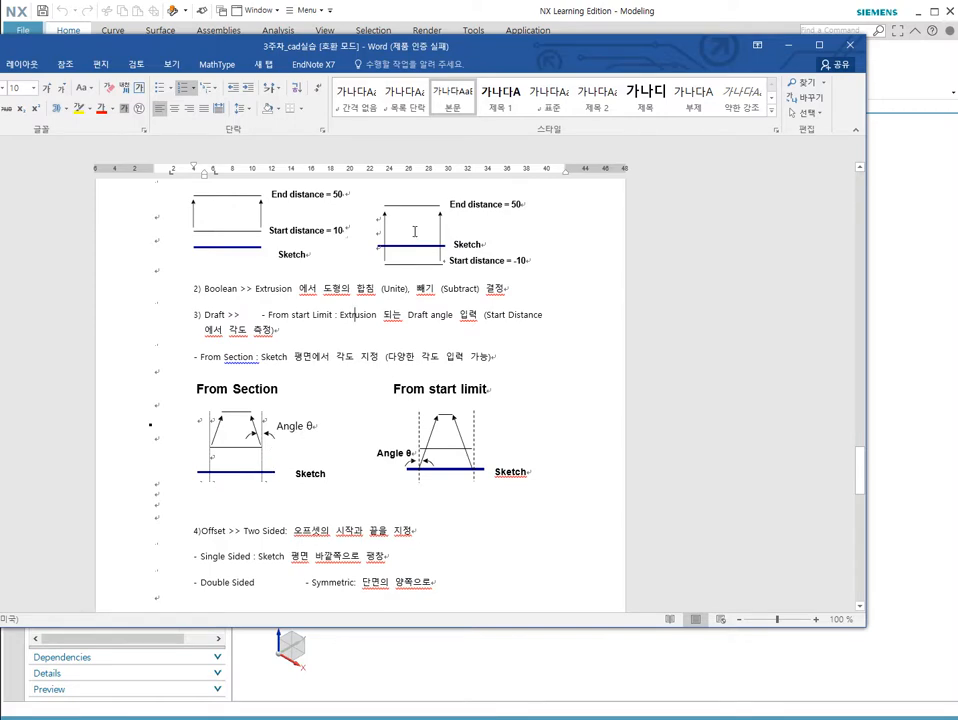
{"action": "key", "text": "alt+Tab"}
Step: Set the extrude's draft to From Section with a 15° angle and apply the edit
{"action": "left_click", "coordinate": [360, 439]}
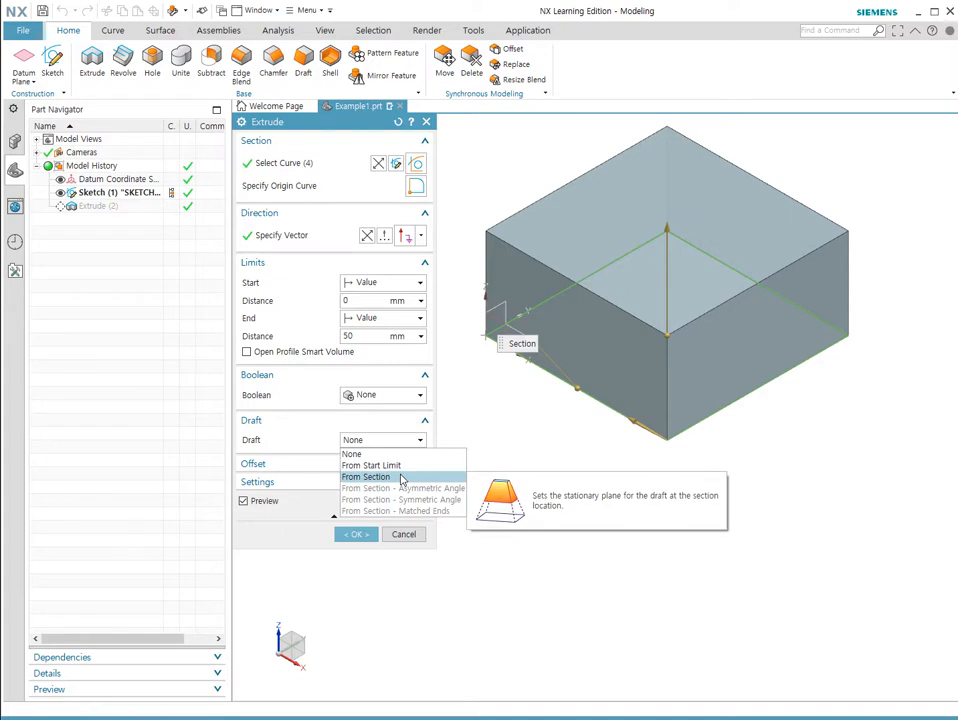
{"action": "left_click", "coordinate": [368, 477]}
{"action": "left_click", "coordinate": [380, 472]}
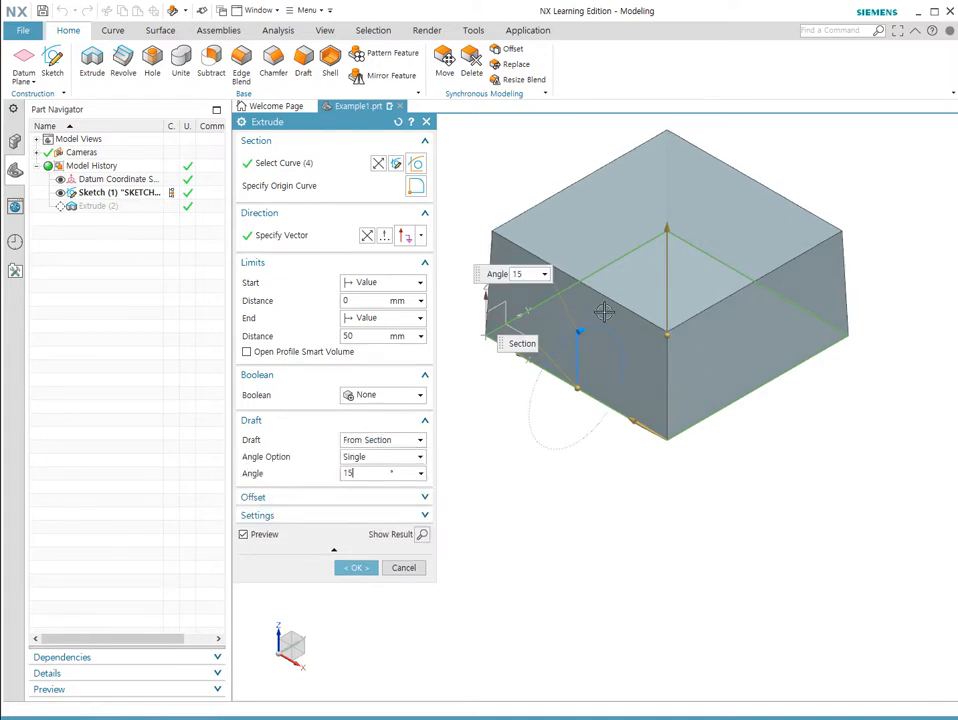
{"action": "type", "text": "15"}
{"action": "left_click", "coordinate": [356, 567]}
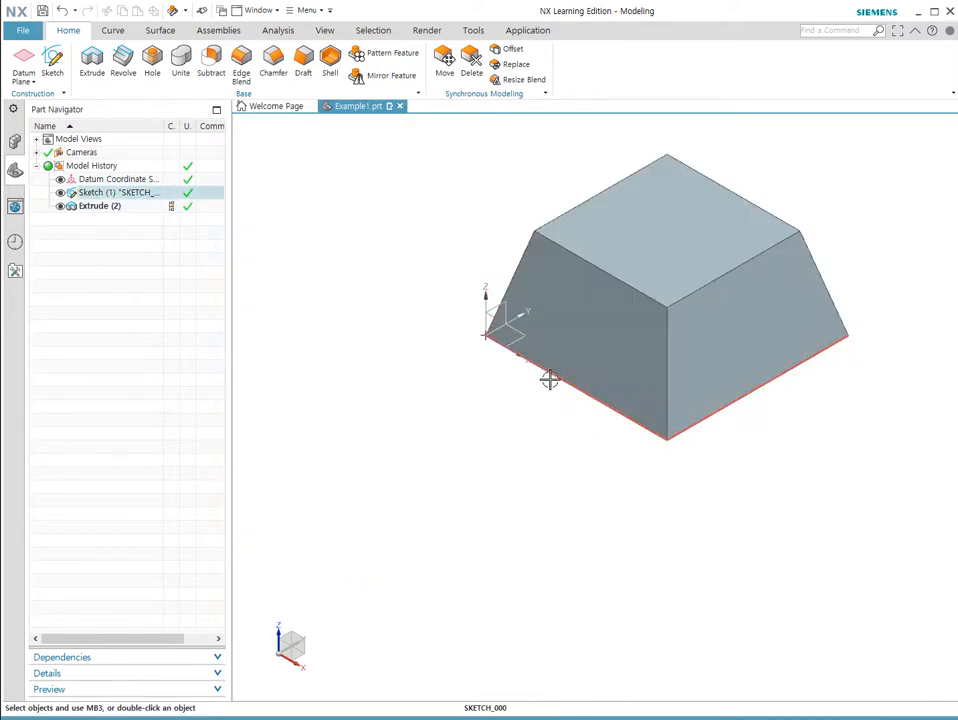
Step: Reopen the tapered block's extrude and change its From Section draft angle to 30°
{"action": "double_click", "coordinate": [100, 205]}
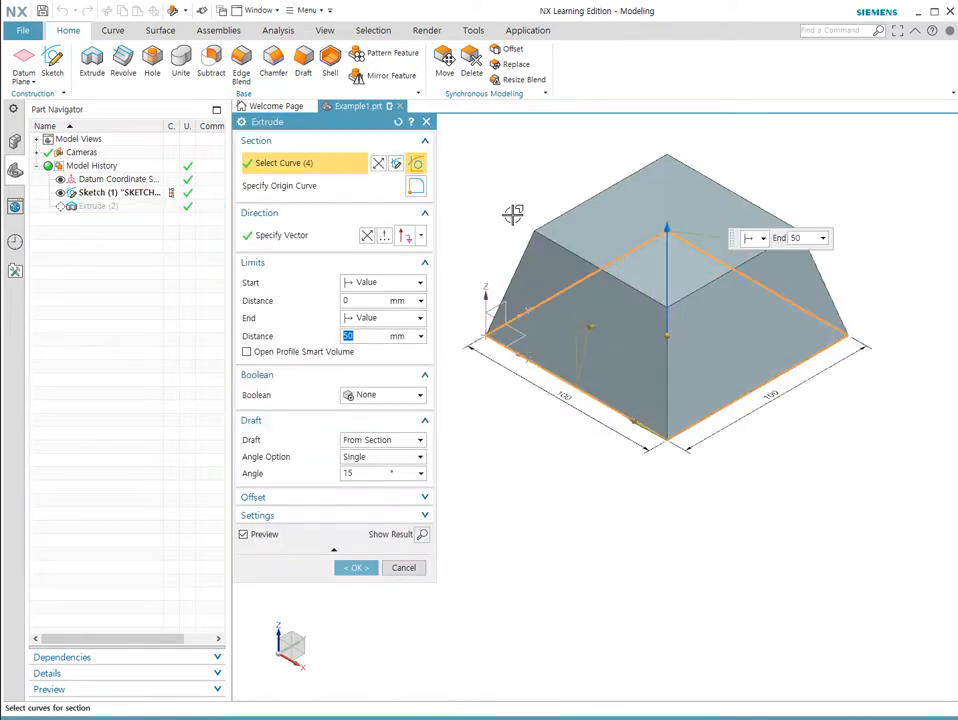
{"action": "middle_click_drag", "start_coordinate": [731, 445], "coordinate": [553, 291]}
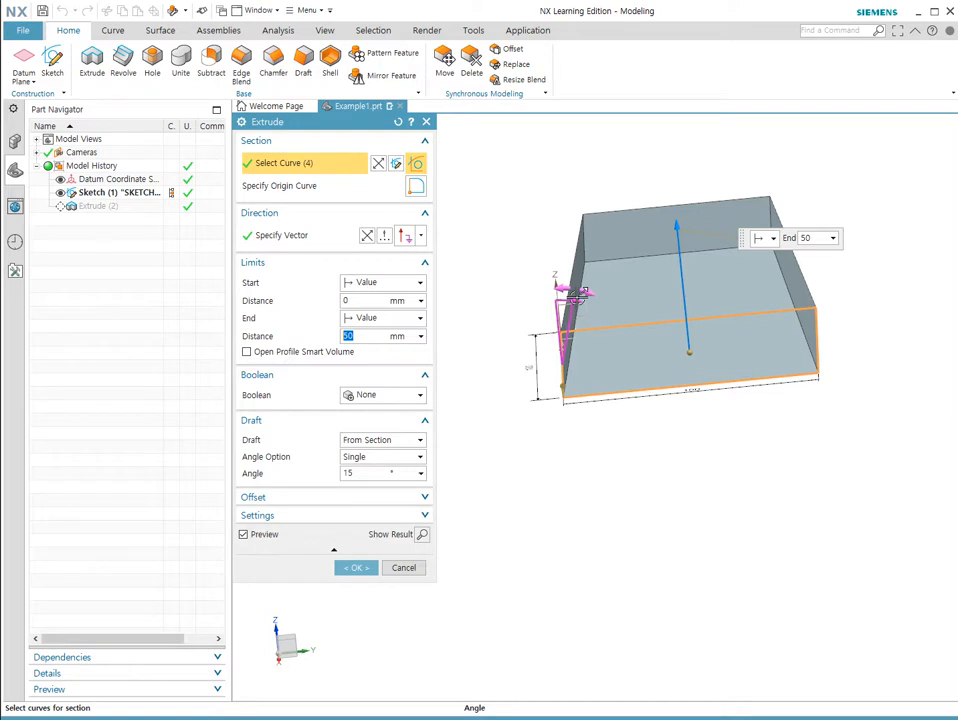
{"action": "left_click_drag", "start_coordinate": [578, 293], "coordinate": [585, 324]}
{"action": "middle_click_drag", "start_coordinate": [649, 428], "coordinate": [652, 496]}
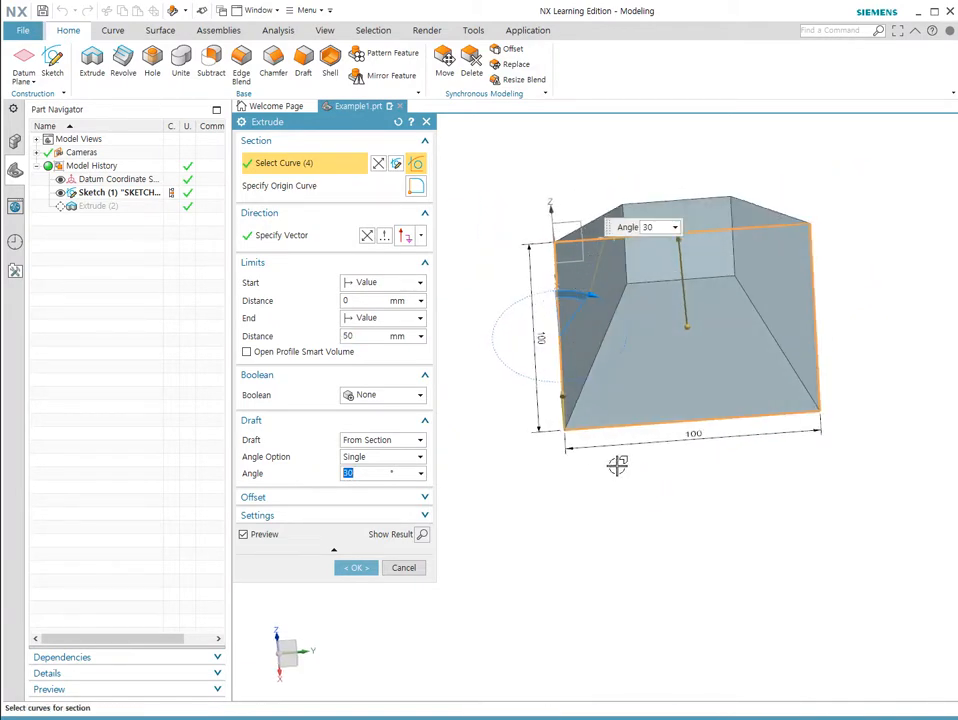
{"action": "middle_click_drag", "start_coordinate": [797, 381], "coordinate": [849, 338]}
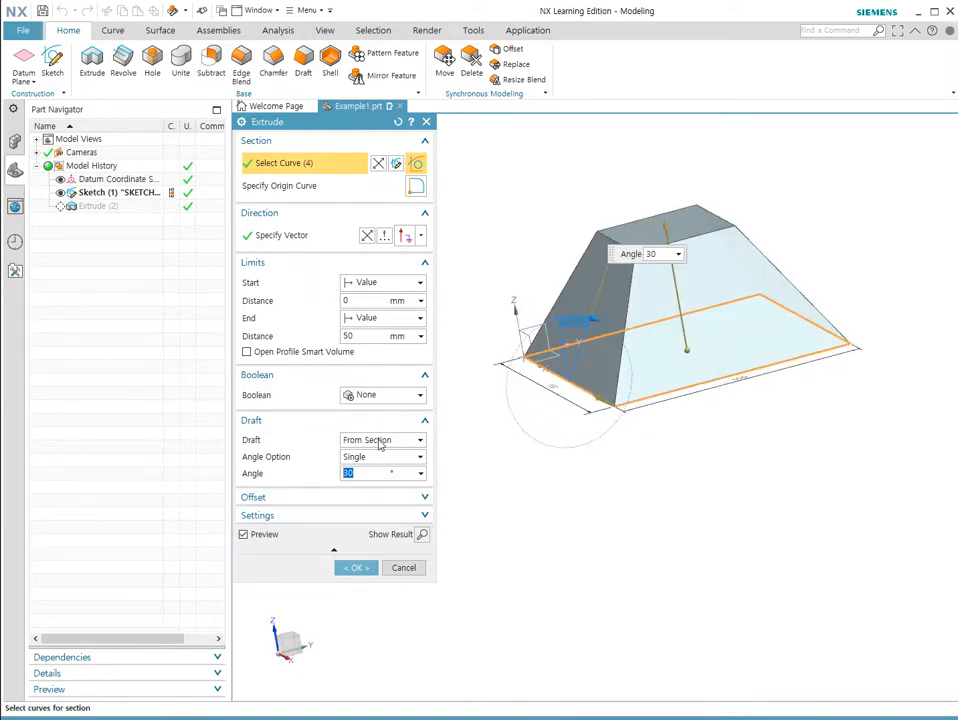
Step: Compare the From Section draft type with the draft diagrams in the Word handout
{"action": "left_click", "coordinate": [418, 441]}
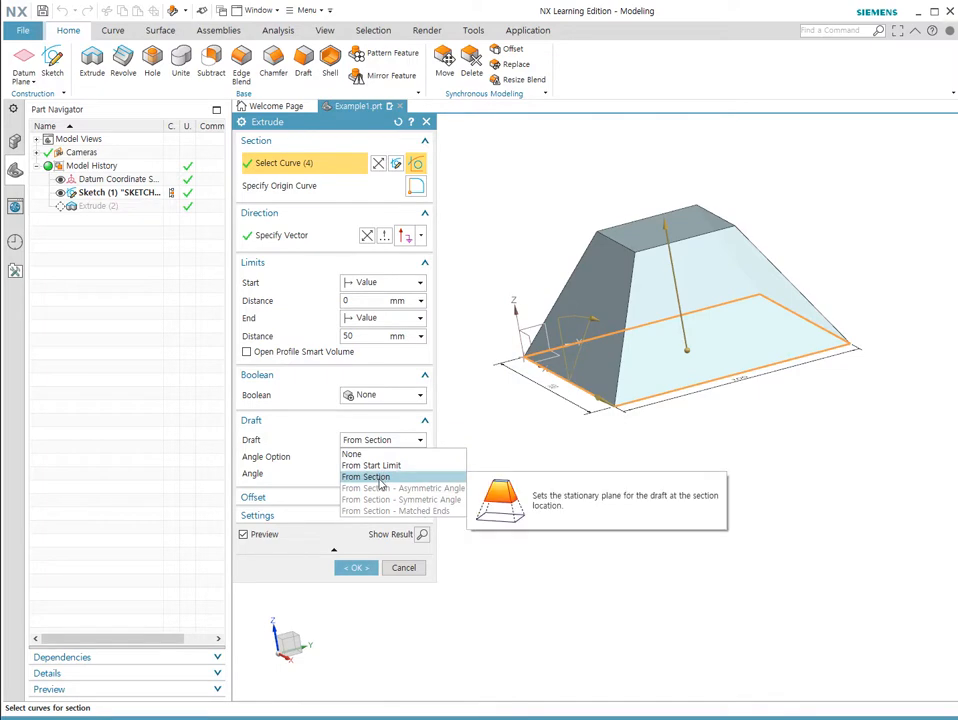
{"action": "left_click", "coordinate": [381, 478]}
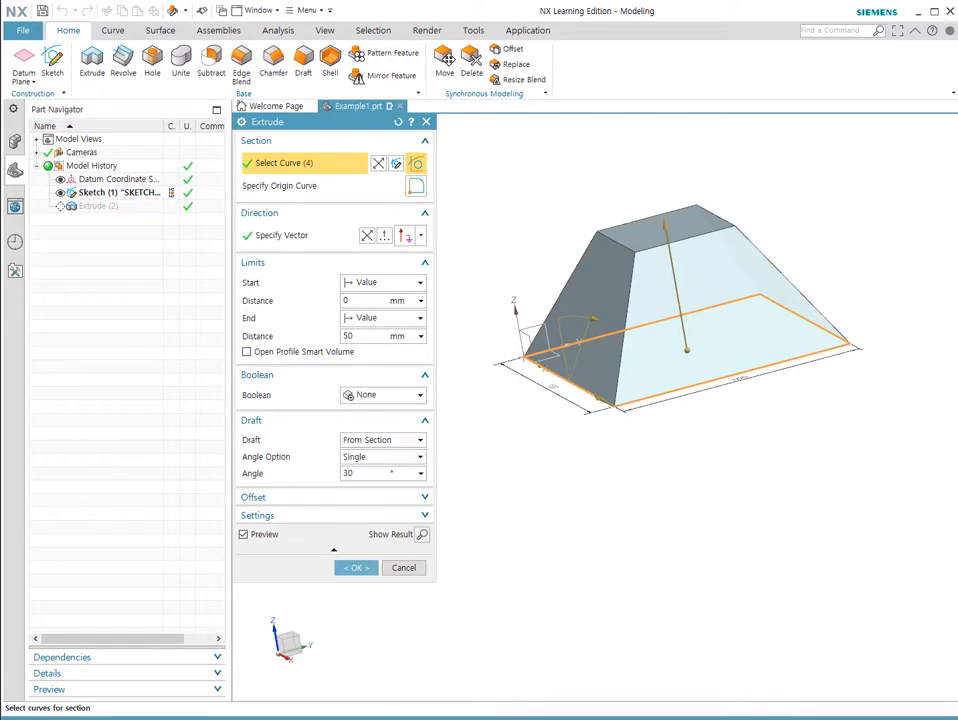
{"action": "left_click_drag", "start_coordinate": [0, 106], "coordinate": [571, 94]}
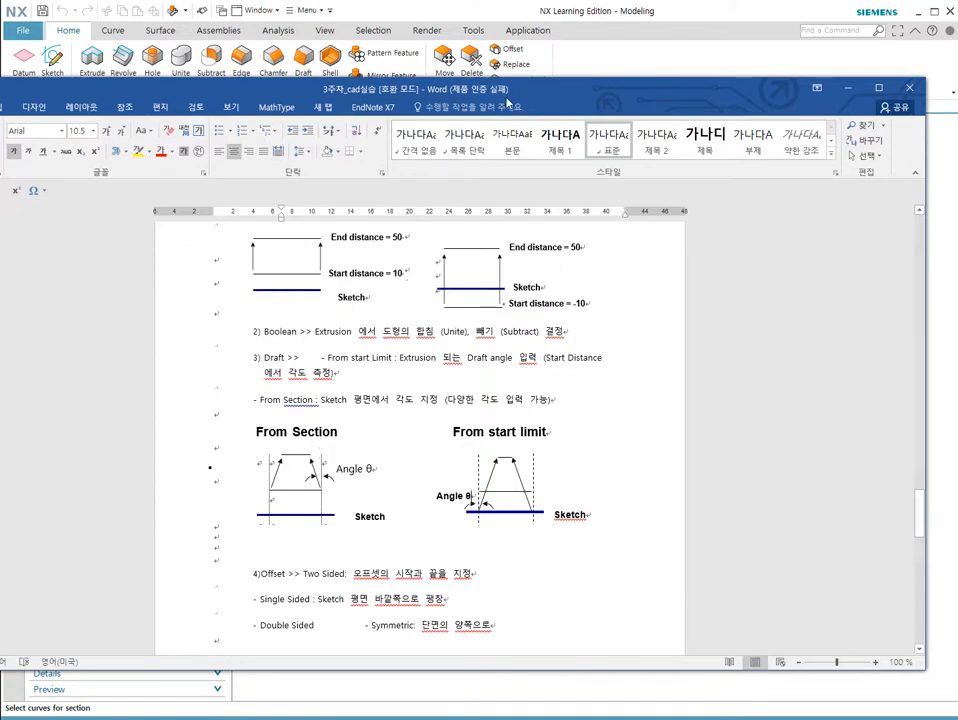
{"action": "left_click_drag", "start_coordinate": [507, 98], "coordinate": [0, 98]}
Step: Try the From Start Limit draft type on the extrude with a start distance of 10 mm
{"action": "left_click", "coordinate": [390, 440]}
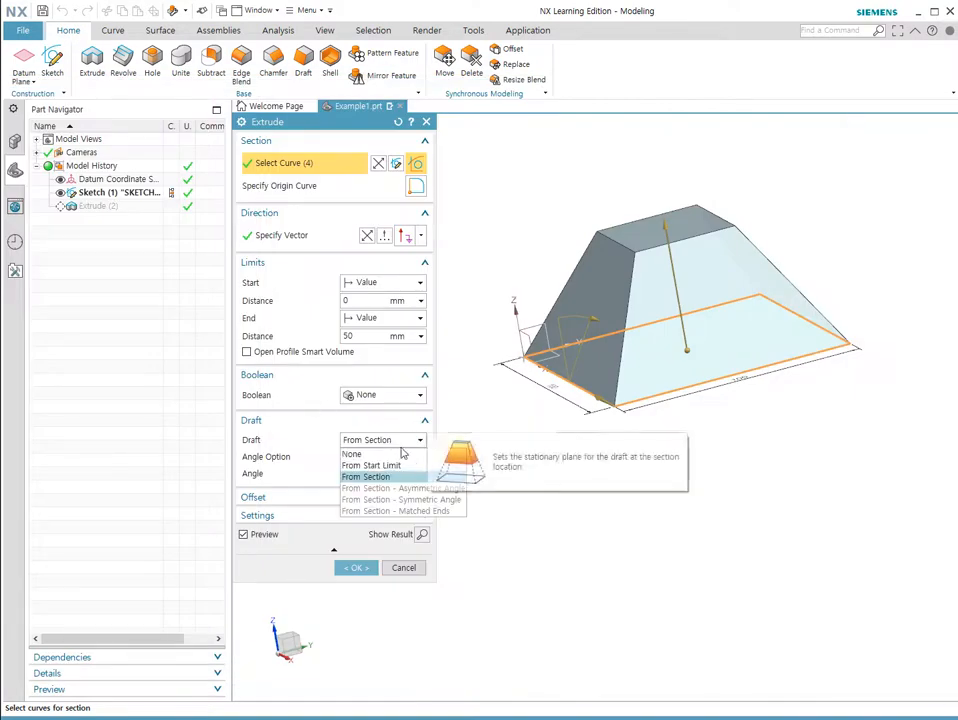
{"action": "left_click", "coordinate": [382, 463]}
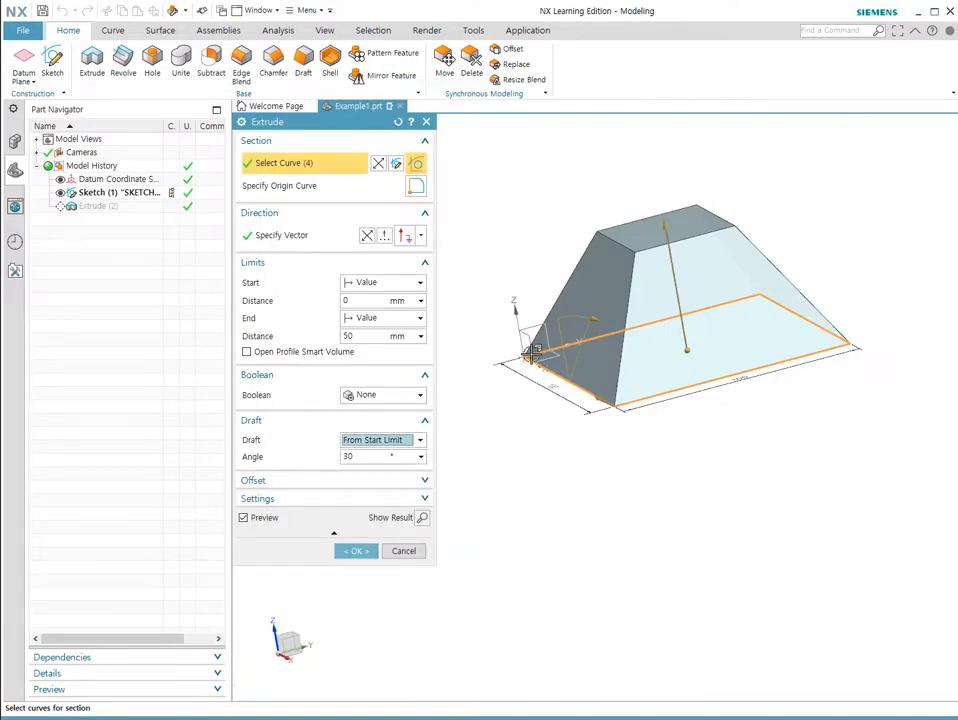
{"action": "left_click", "coordinate": [352, 301]}
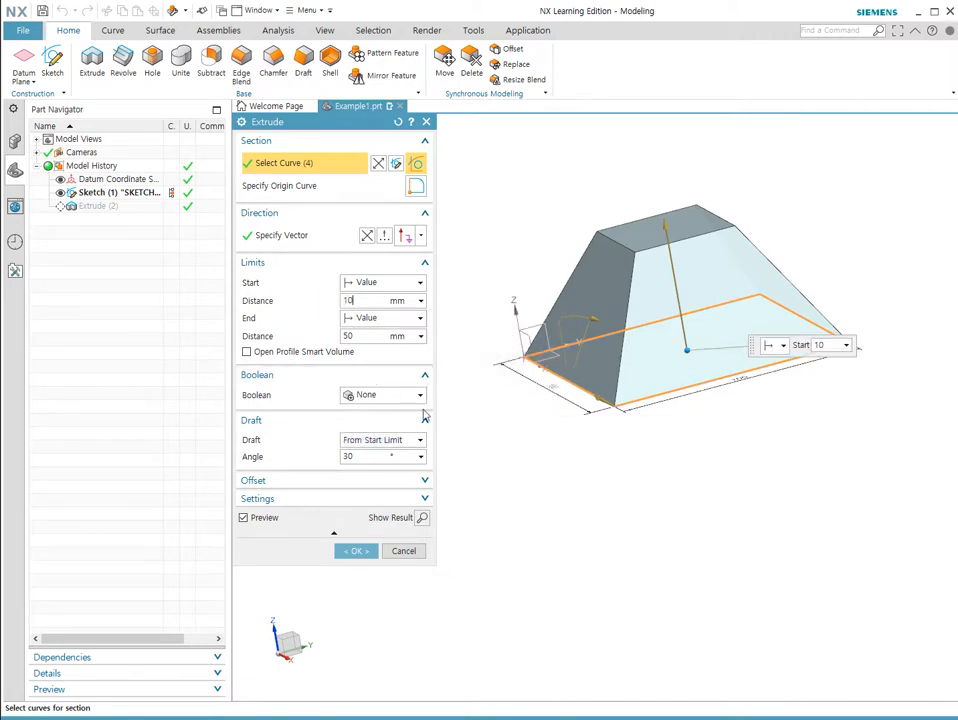
{"action": "left_click", "coordinate": [532, 493]}
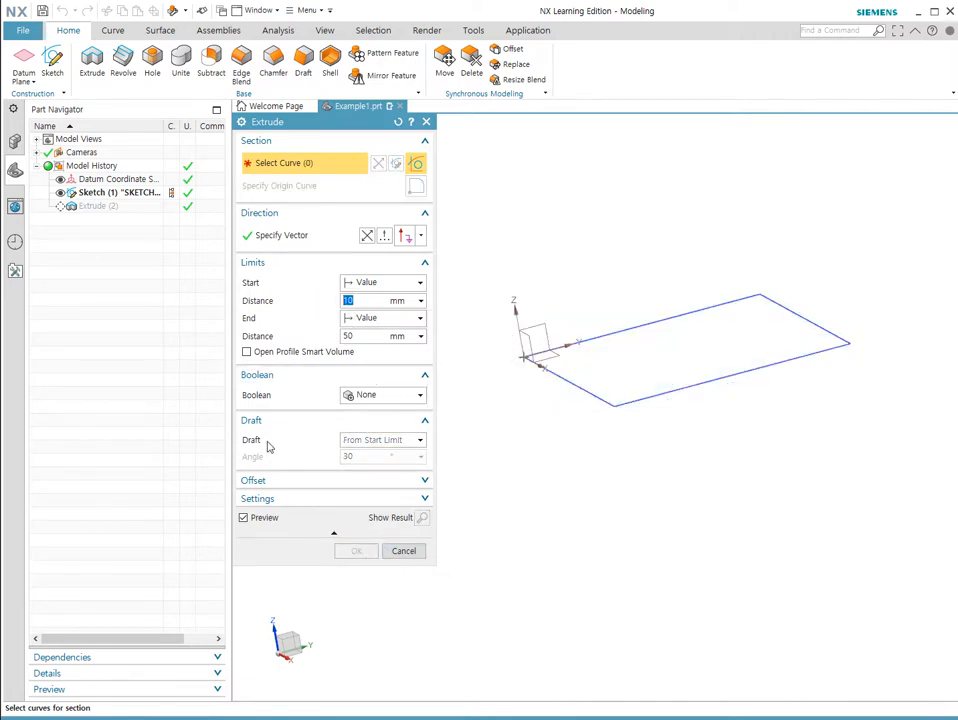
Step: Reset the start distance to 0 mm and cancel the pending edit of the extrude
{"action": "left_click", "coordinate": [378, 442]}
{"action": "left_click", "coordinate": [374, 466]}
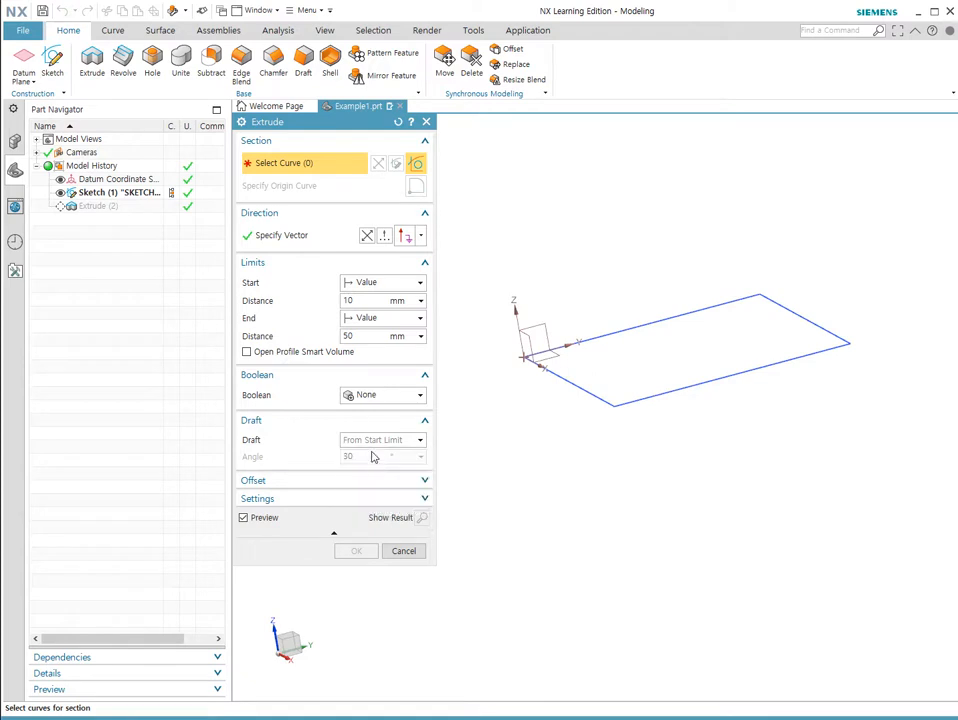
{"action": "left_click", "coordinate": [371, 444]}
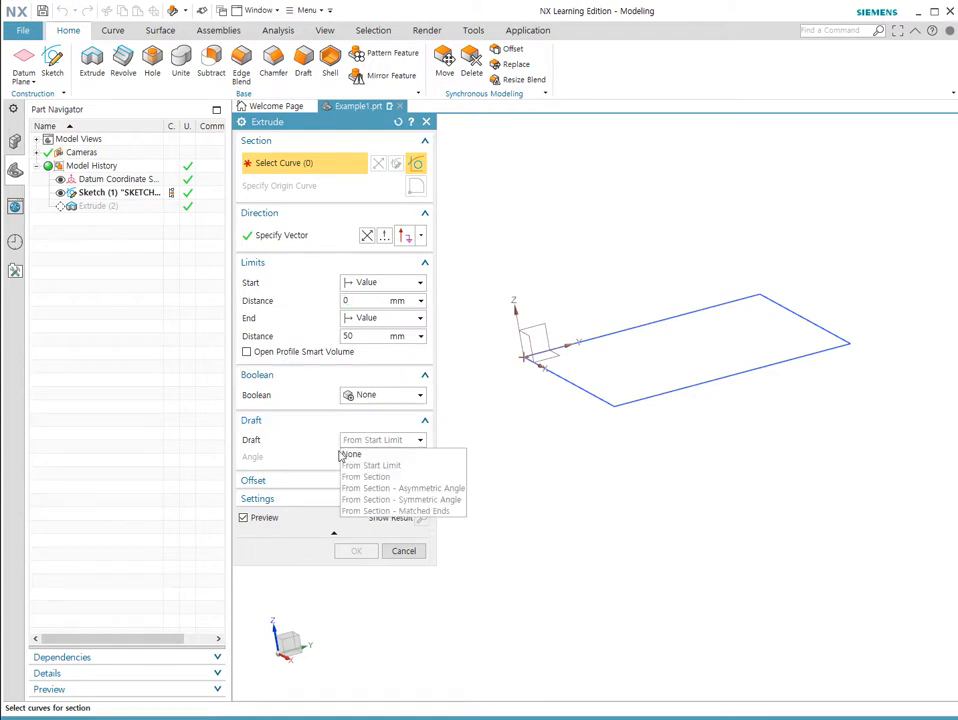
{"action": "left_click", "coordinate": [348, 453]}
{"action": "left_click", "coordinate": [310, 421]}
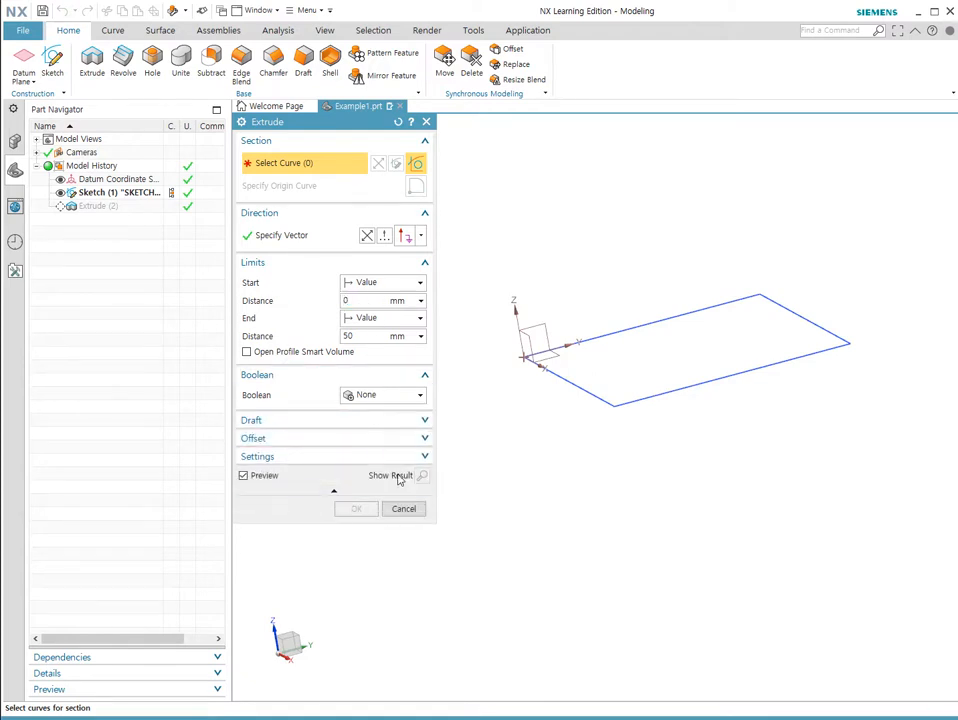
{"action": "left_click", "coordinate": [404, 509]}
Step: Reopen the tapered block's extrude and set its draft to From Start Limit, keeping the 15° angle
{"action": "double_click", "coordinate": [124, 206]}
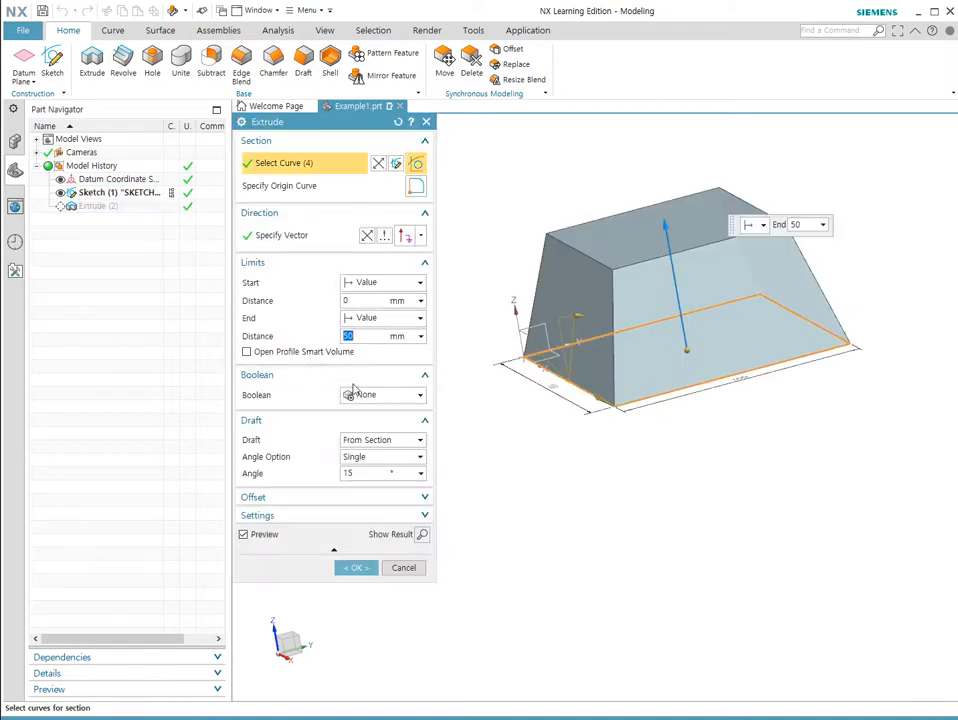
{"action": "left_click", "coordinate": [376, 444]}
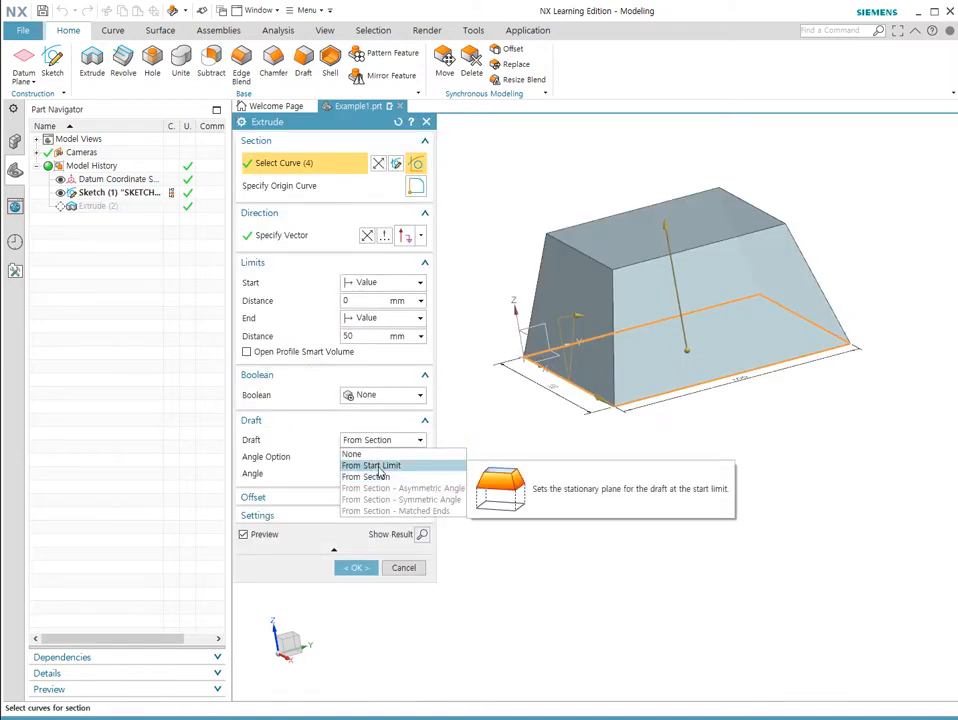
{"action": "left_click", "coordinate": [398, 466]}
{"action": "left_click", "coordinate": [365, 459]}
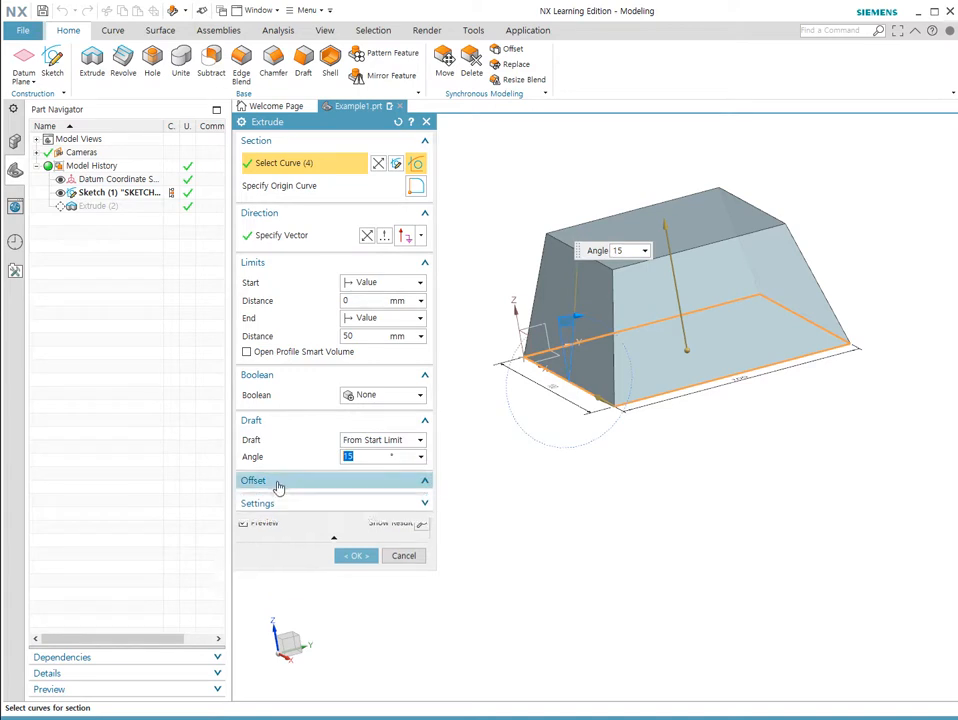
Step: Try the Single-Sided offset with a 5 mm end value on the extrude, comparing it with no offset
{"action": "left_click", "coordinate": [285, 481]}
{"action": "left_click", "coordinate": [390, 502]}
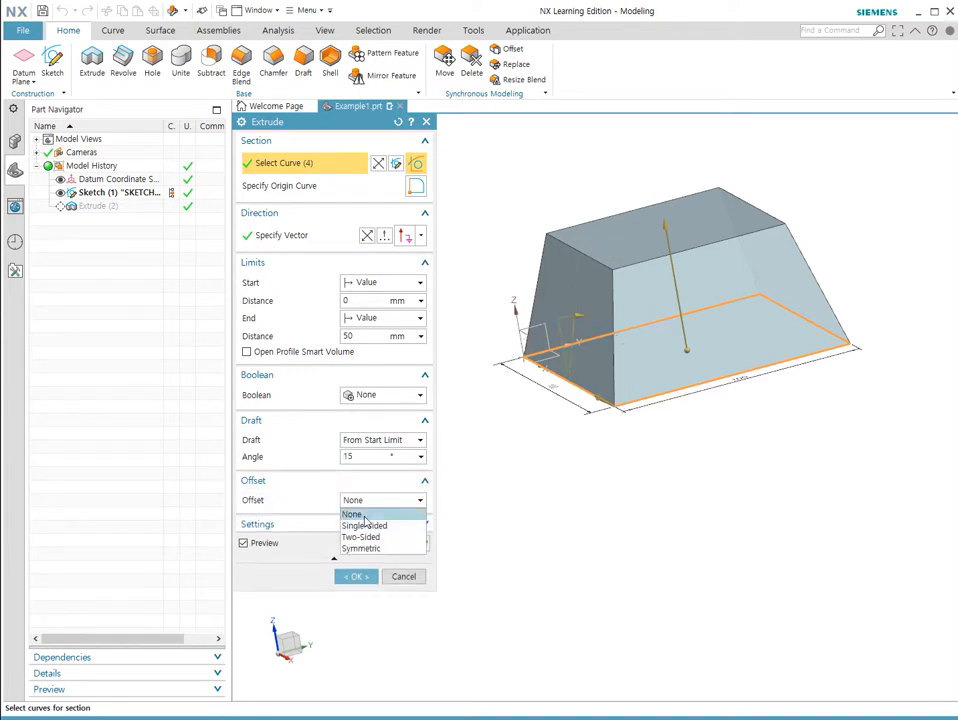
{"action": "left_click", "coordinate": [364, 525]}
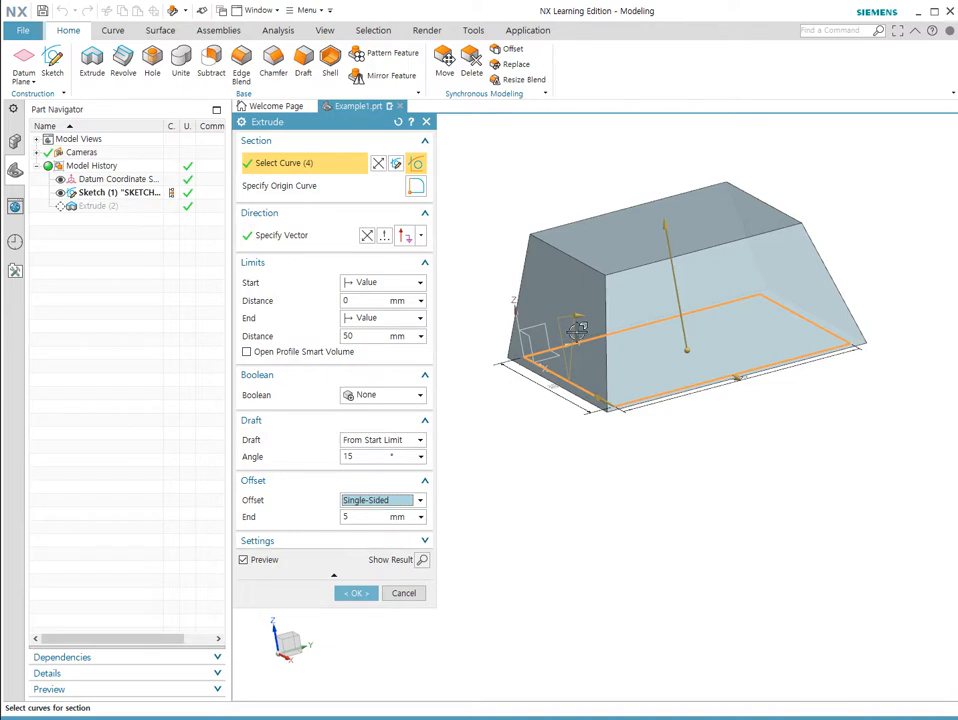
{"action": "left_click", "coordinate": [372, 502]}
{"action": "left_click", "coordinate": [366, 514]}
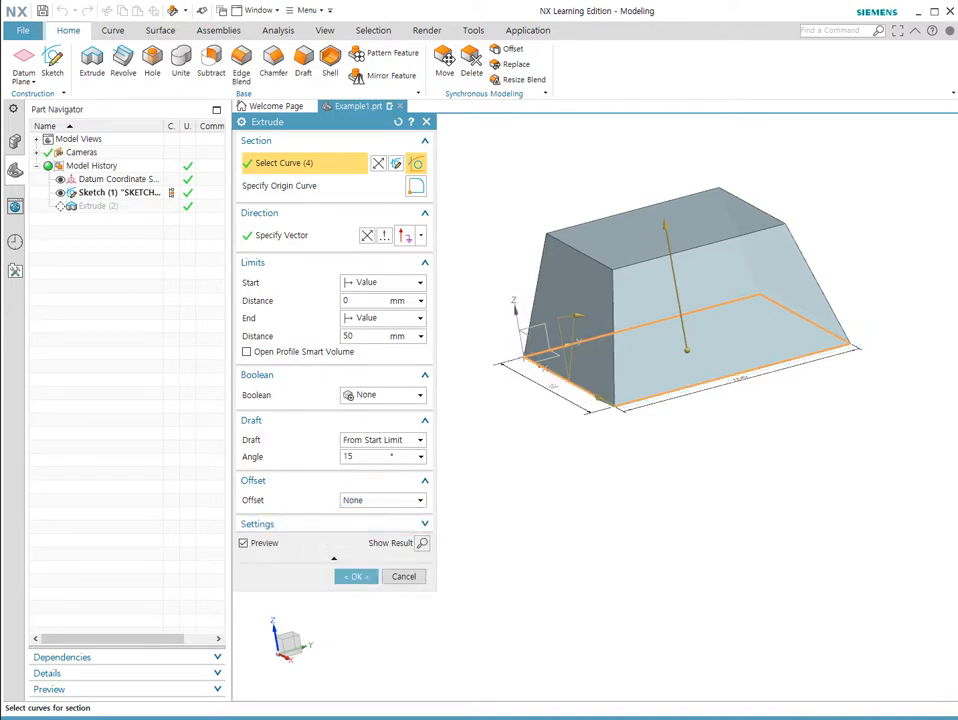
{"action": "left_click", "coordinate": [355, 502]}
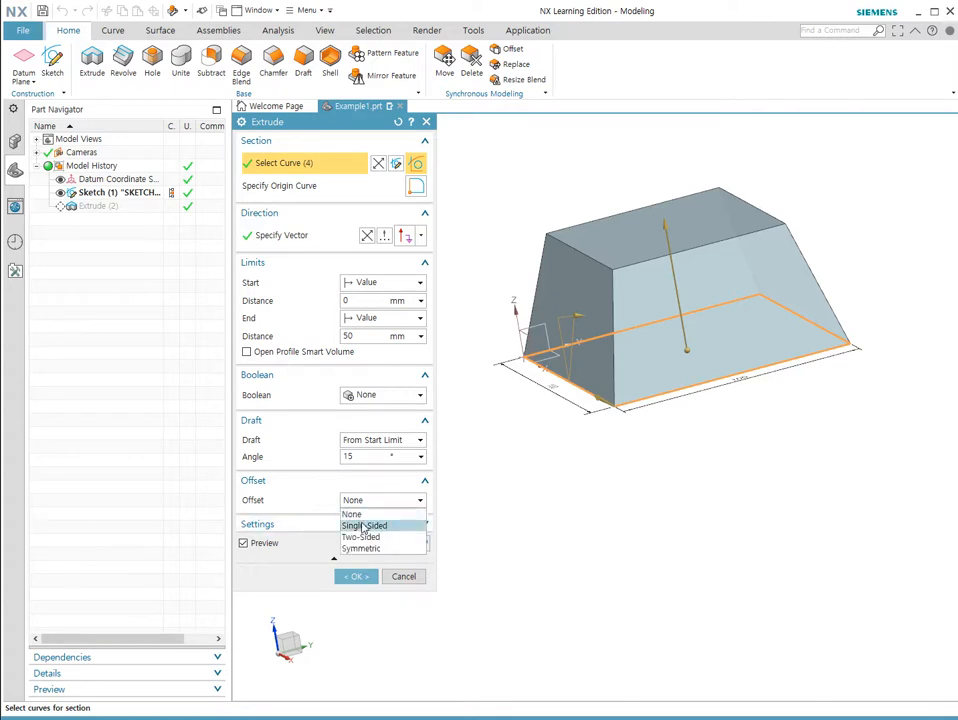
{"action": "left_click", "coordinate": [364, 526]}
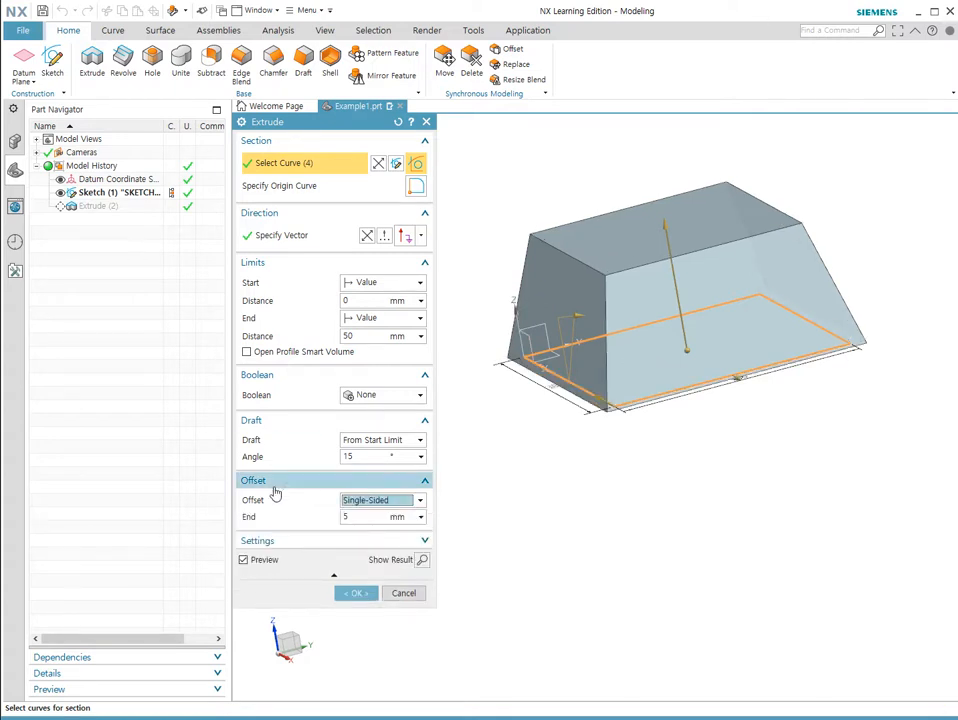
Step: Try the Two-Sided offset on the extrude, with a start of 0 mm and an end of 5 mm
{"action": "left_click", "coordinate": [372, 500]}
{"action": "left_click", "coordinate": [368, 537]}
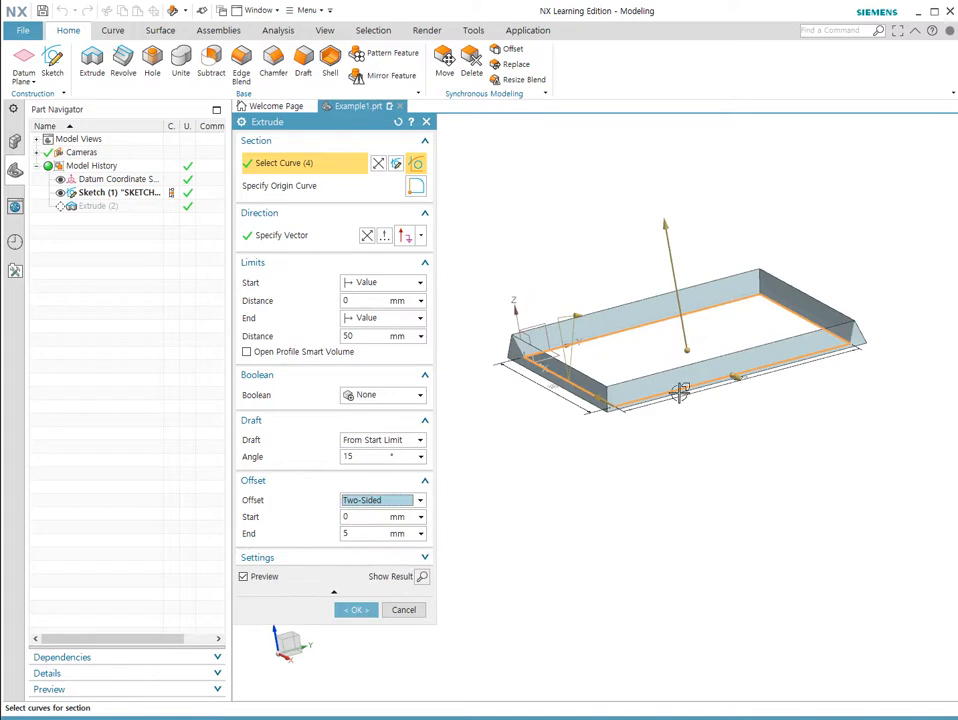
{"action": "middle_click_drag", "start_coordinate": [679, 392], "coordinate": [690, 455]}
Step: Set the extrude's offset back to None and finish the edit with the From Start Limit draft
{"action": "left_click", "coordinate": [381, 501]}
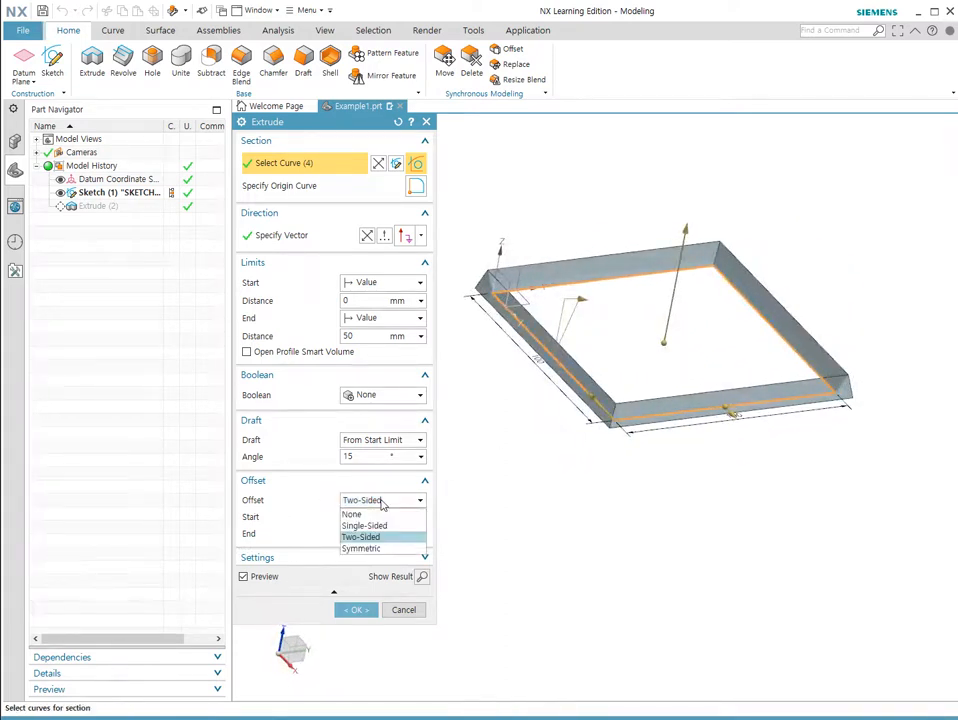
{"action": "left_click", "coordinate": [352, 514]}
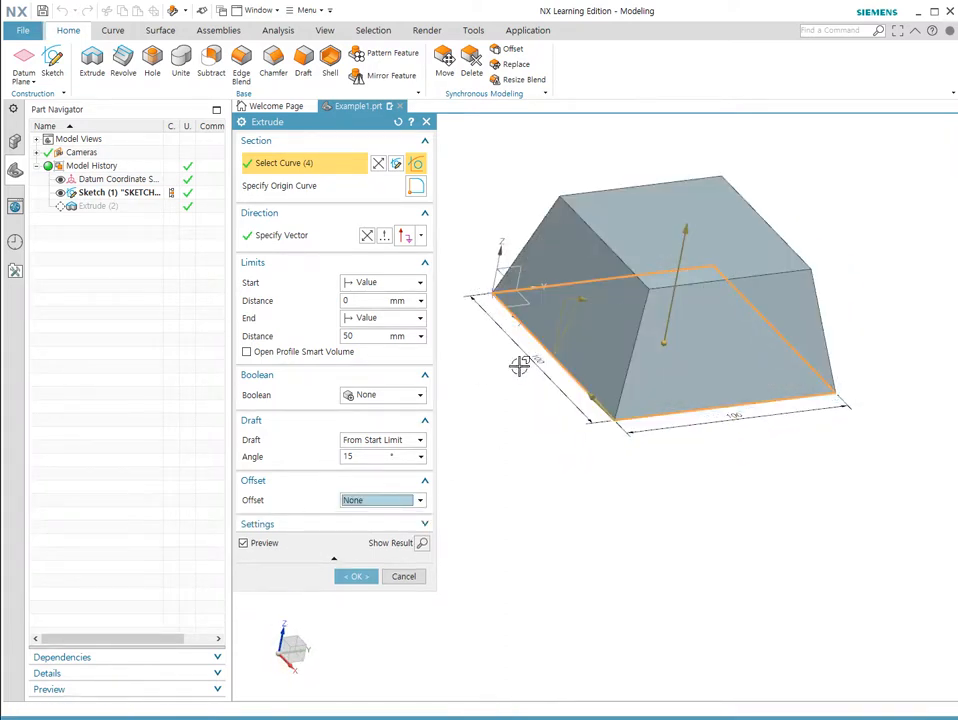
{"action": "left_click", "coordinate": [354, 576]}
{"action": "middle_click_drag", "start_coordinate": [714, 235], "coordinate": [650, 280]}
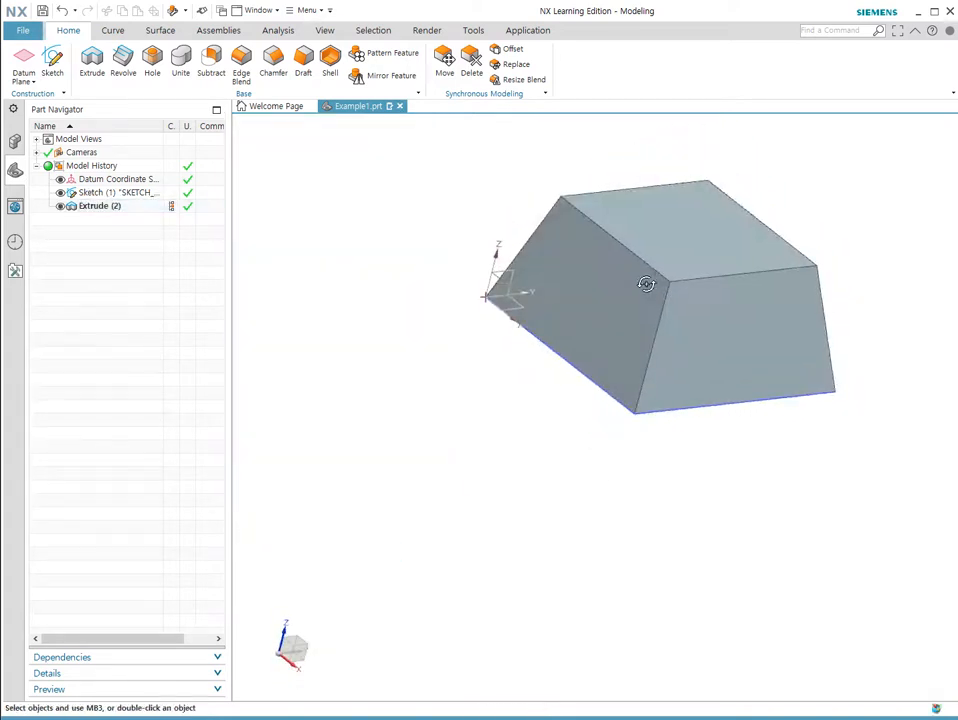